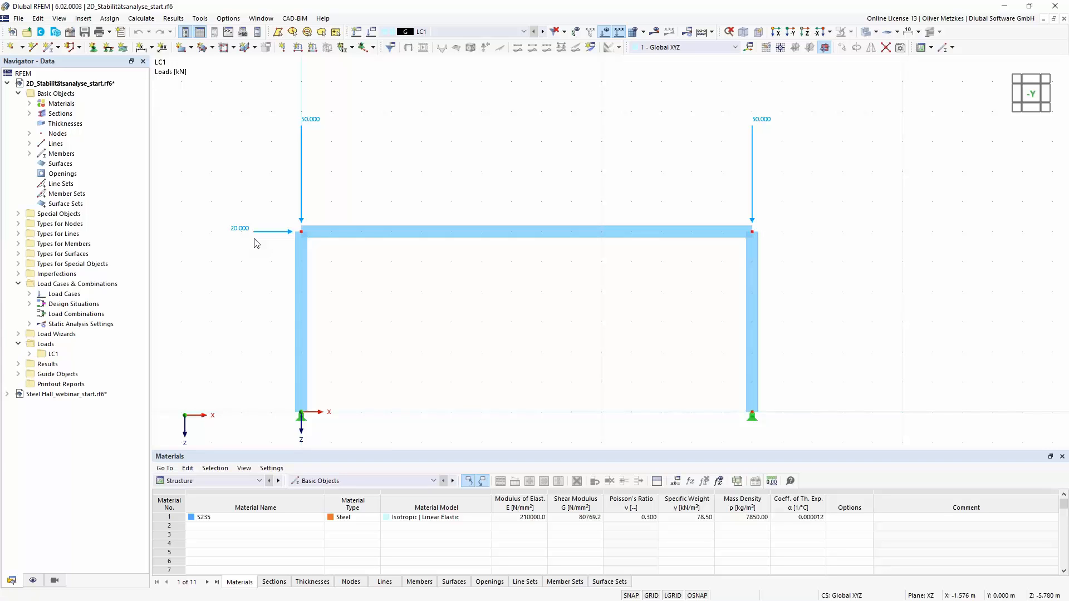
# - Activate the Structure Stability add-on in the model's base data, keeping the 2D | XZ | Plane Stress model type
pyautogui.click(72, 35)
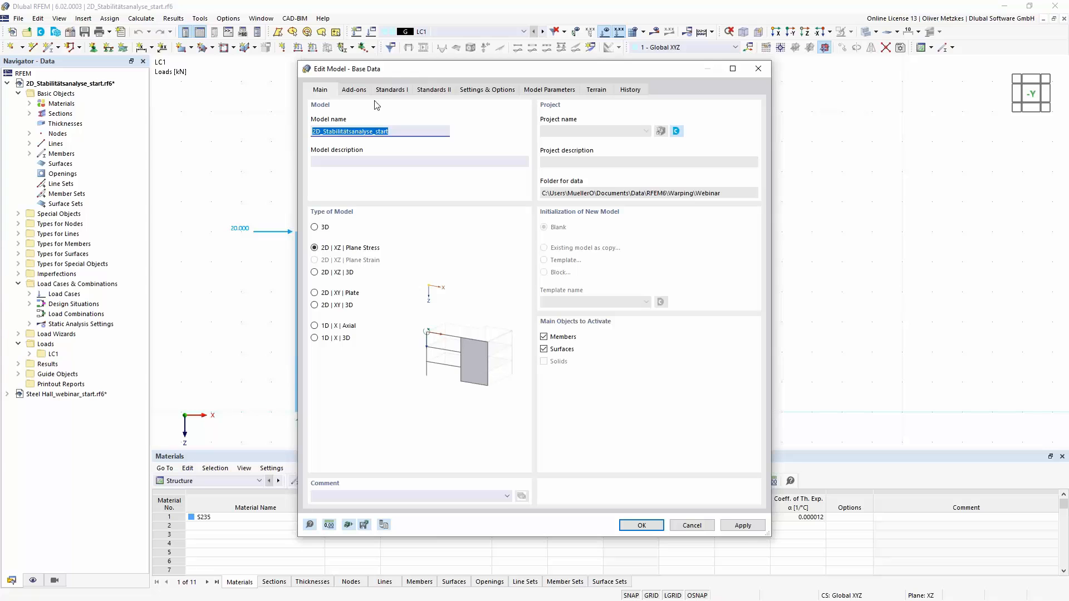
pyautogui.click(361, 94)
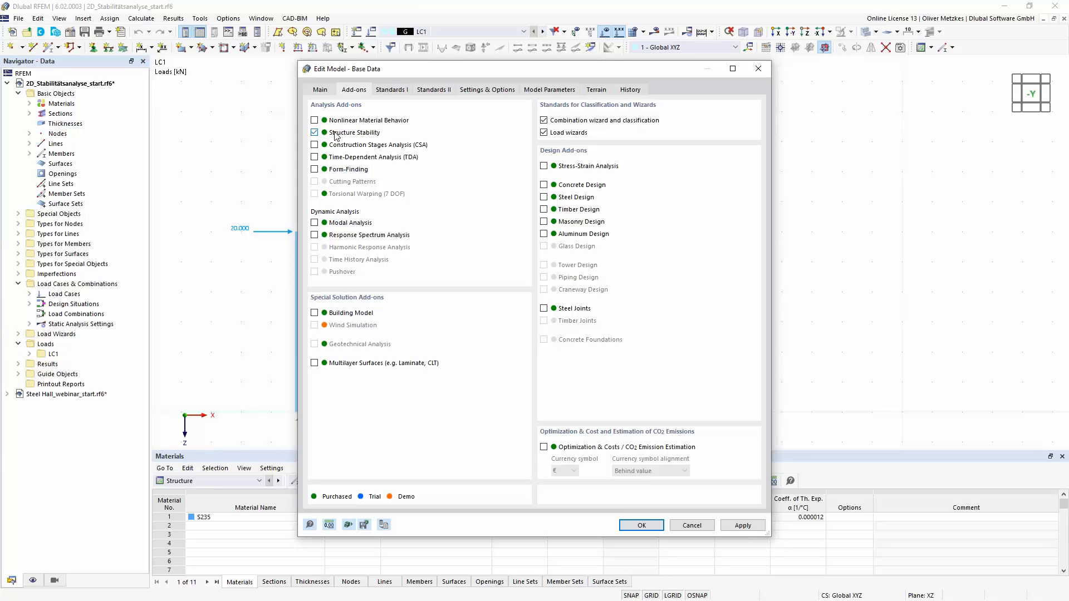
pyautogui.click(326, 91)
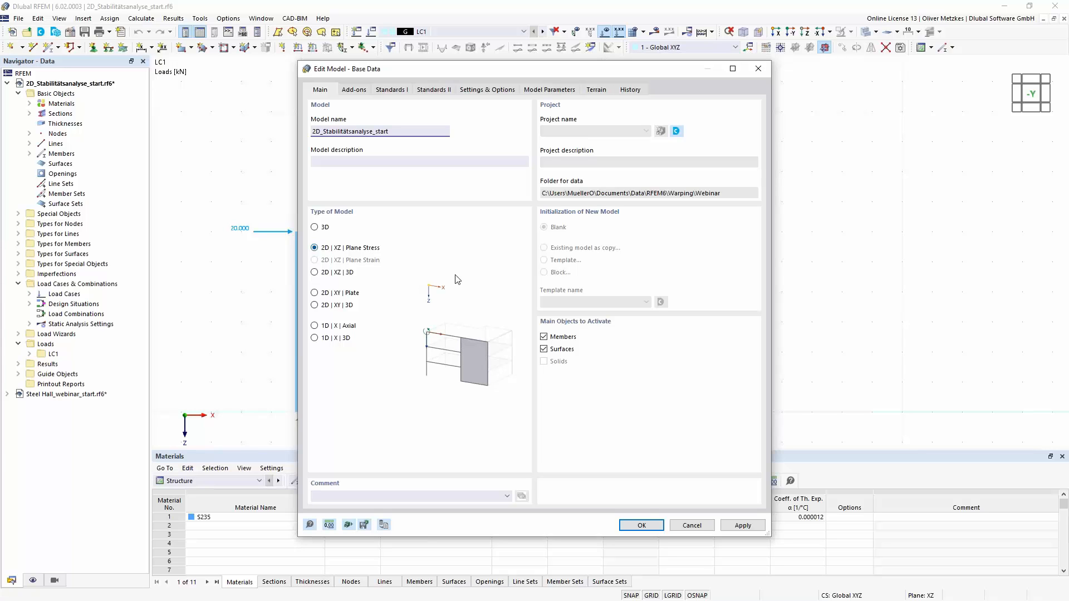
pyautogui.click(642, 526)
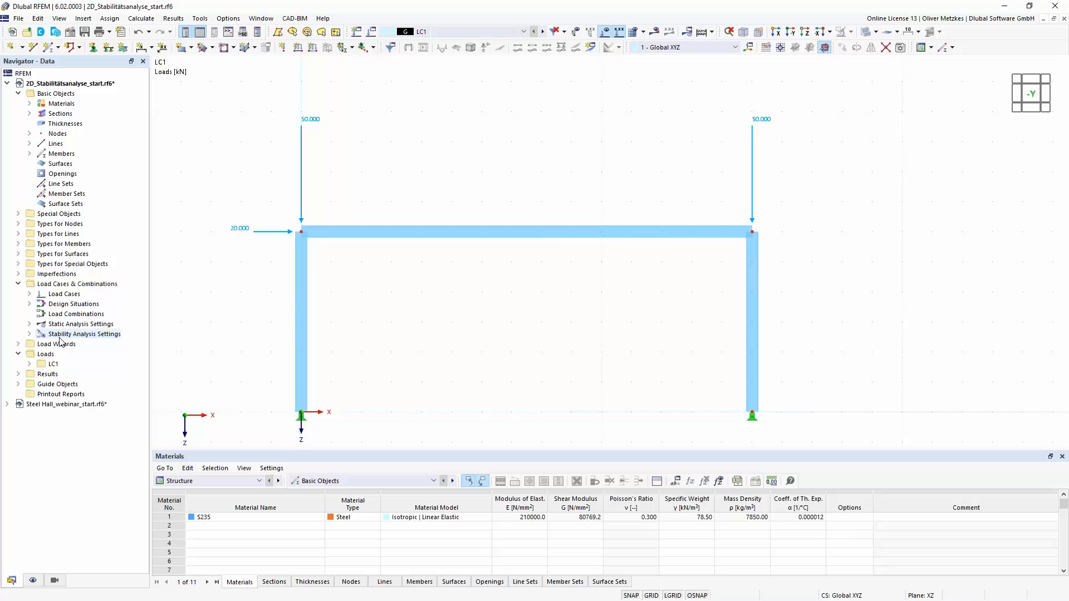
# - Set the stability analysis type of stability analysis settings ST1 to Eigenvalue method (linear)
pyautogui.click(29, 334)
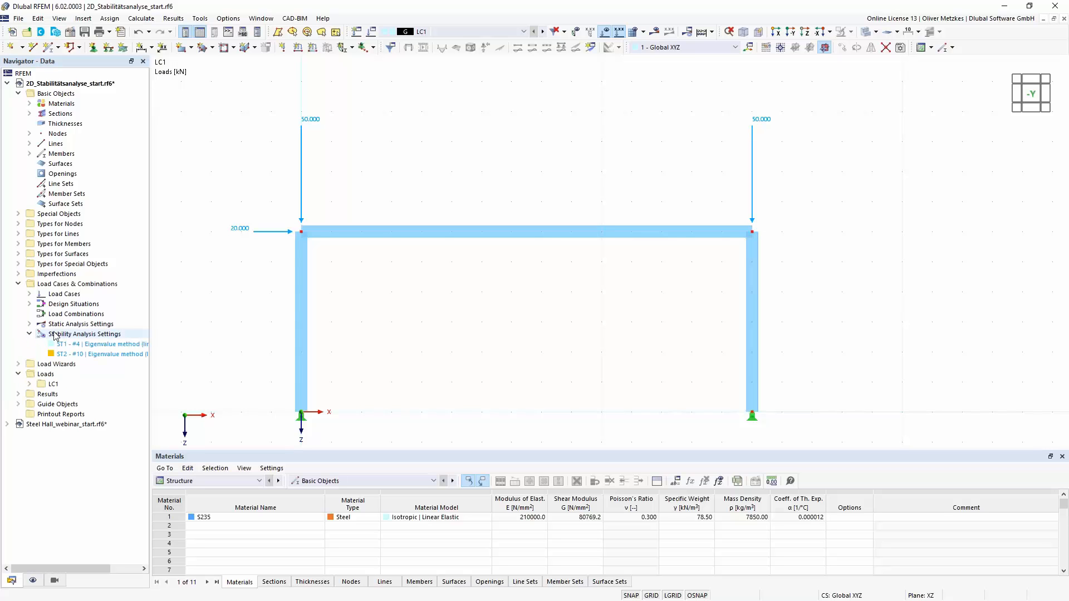
pyautogui.doubleClick(95, 345)
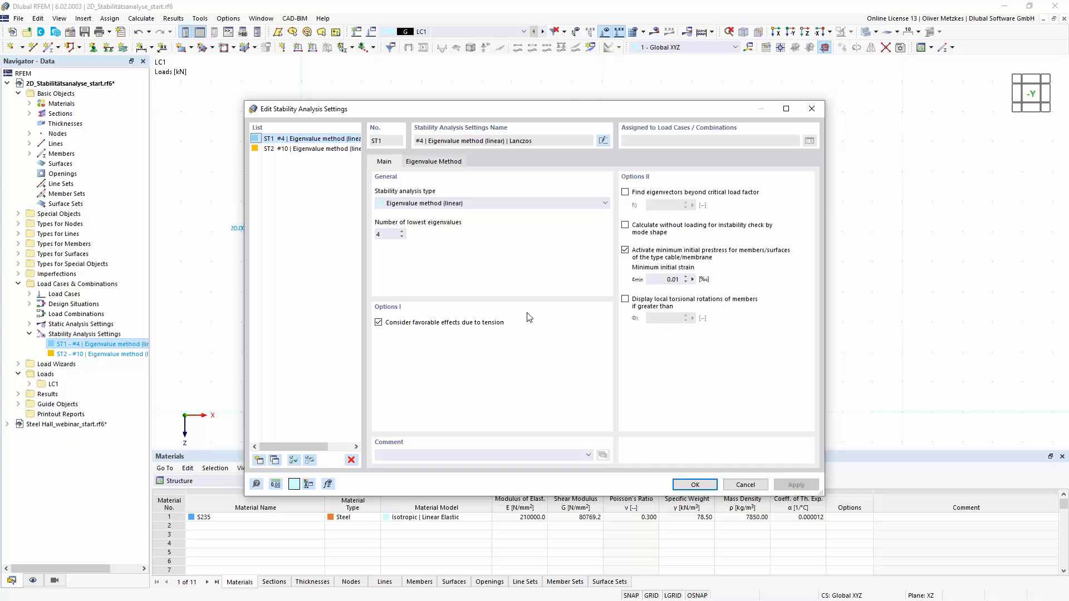
pyautogui.click(489, 203)
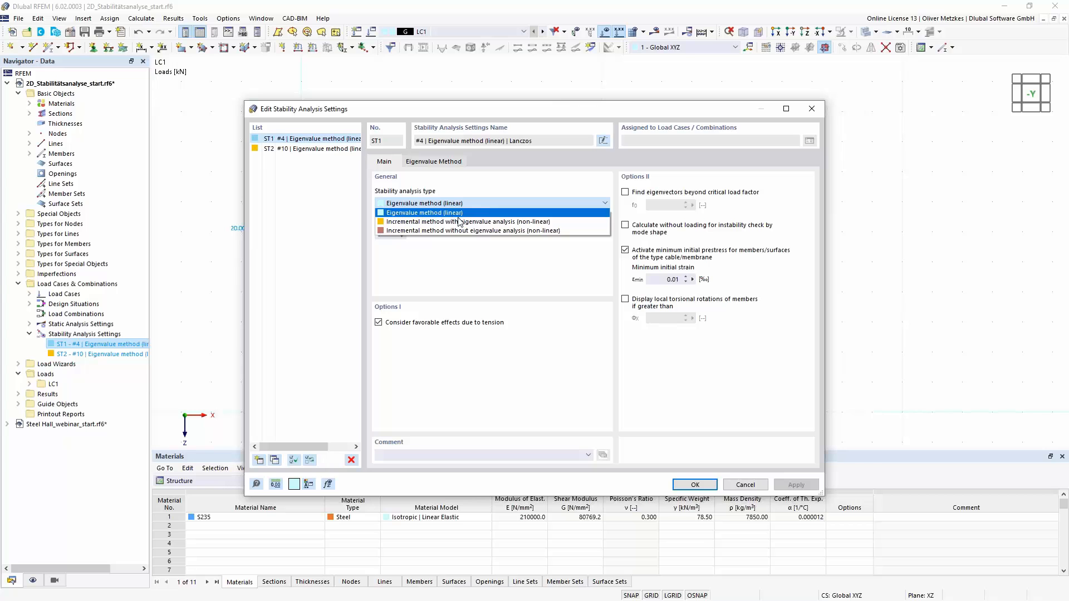
pyautogui.click(417, 214)
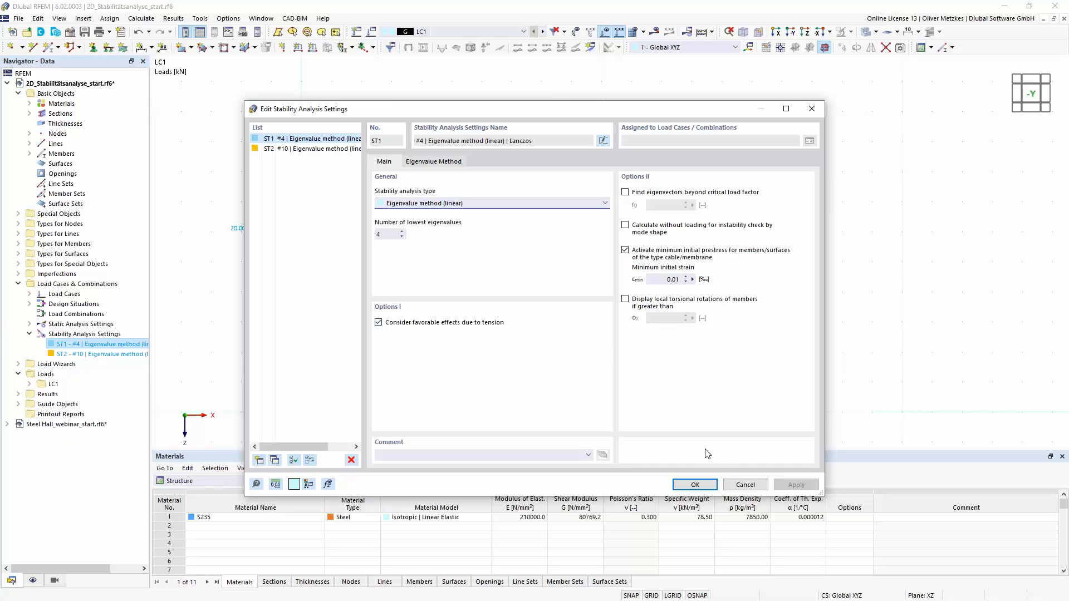
pyautogui.click(695, 485)
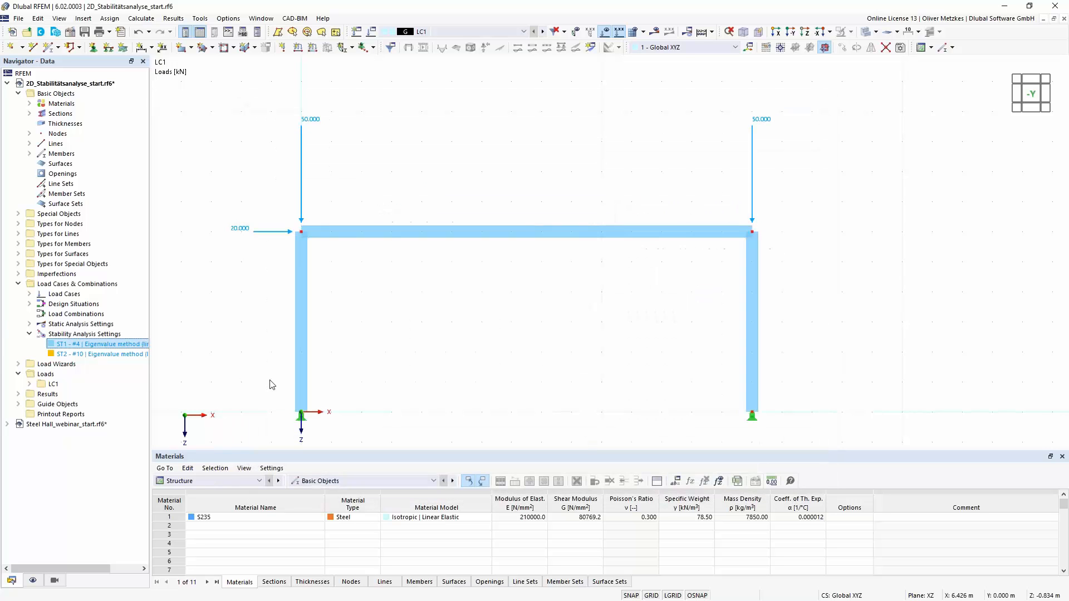
pyautogui.click(92, 349)
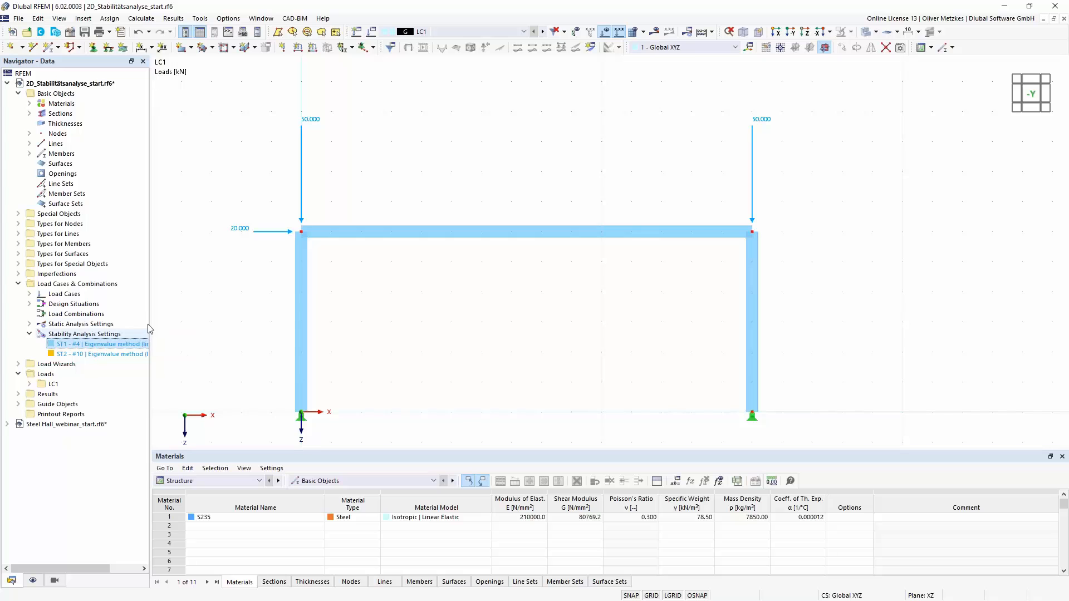
# - Enable the critical load calculation for load case LC1 with stability settings ST1 and run the calculation
pyautogui.click(372, 35)
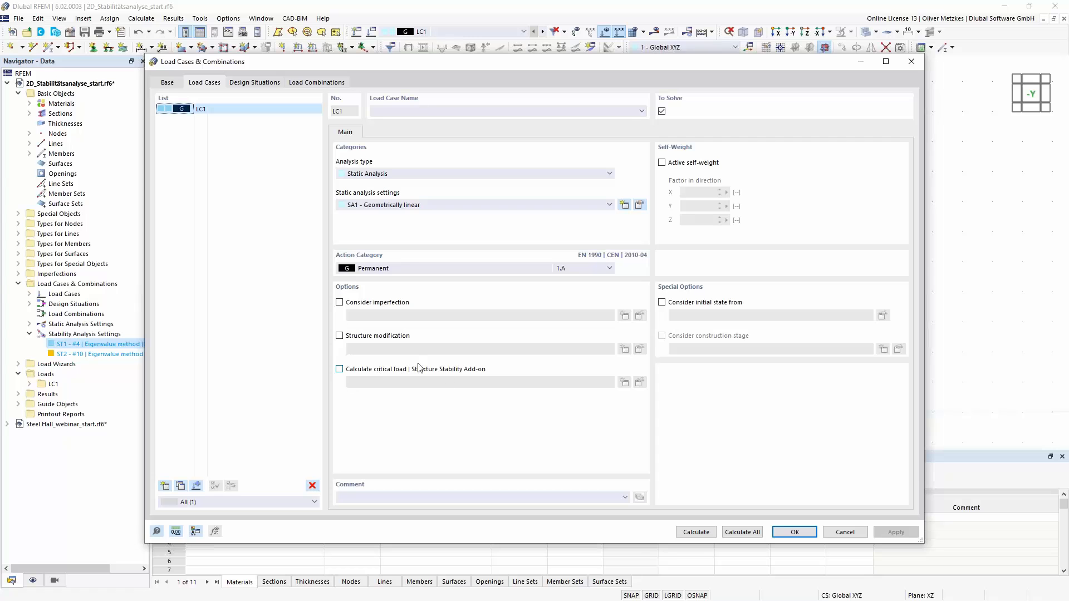
pyautogui.click(340, 370)
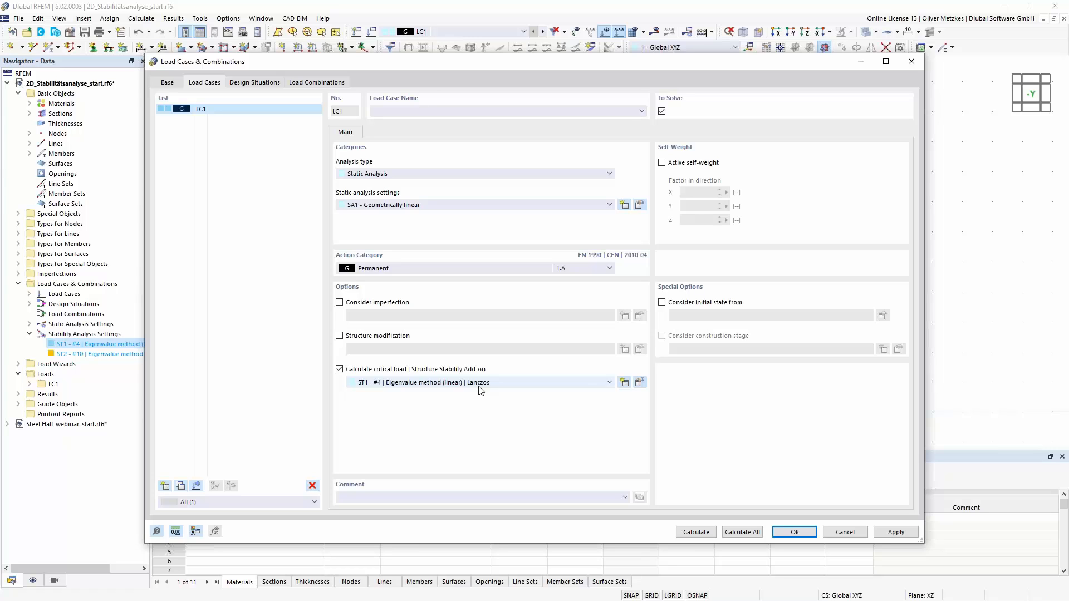
pyautogui.click(479, 385)
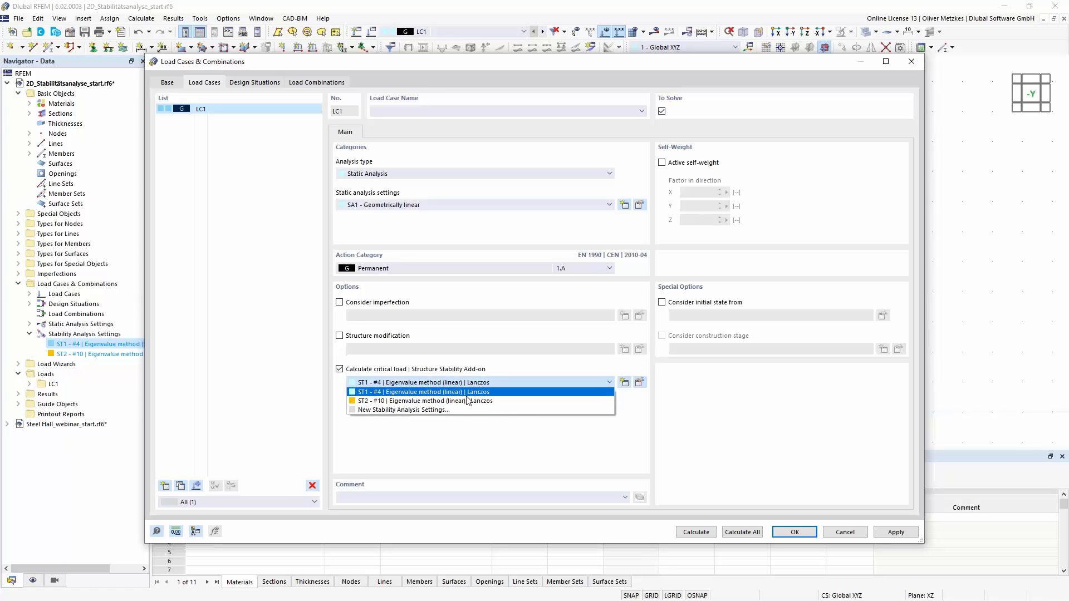
pyautogui.click(468, 395)
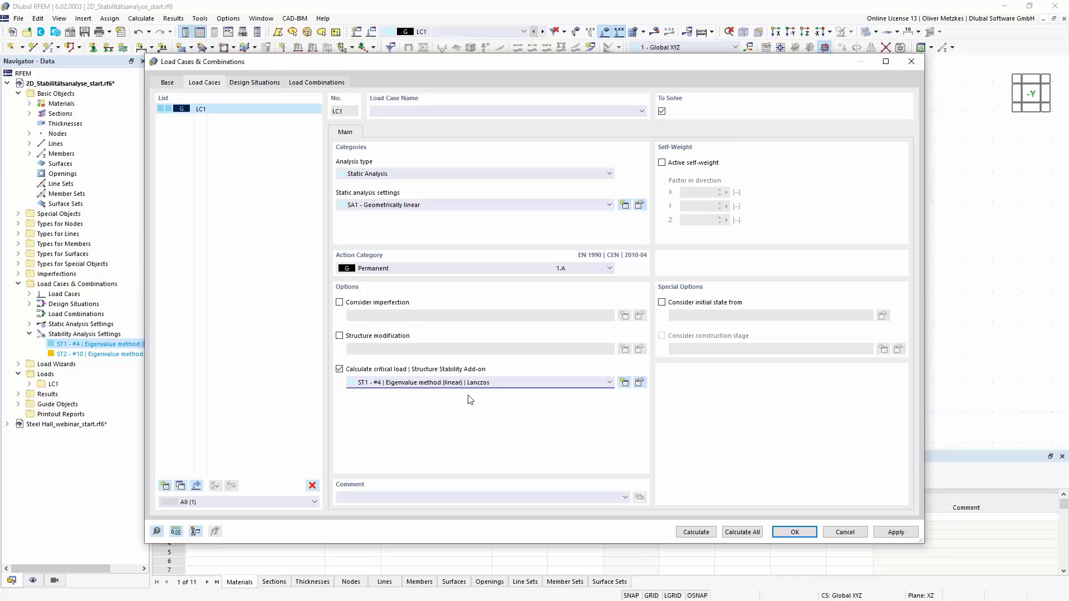
pyautogui.click(697, 532)
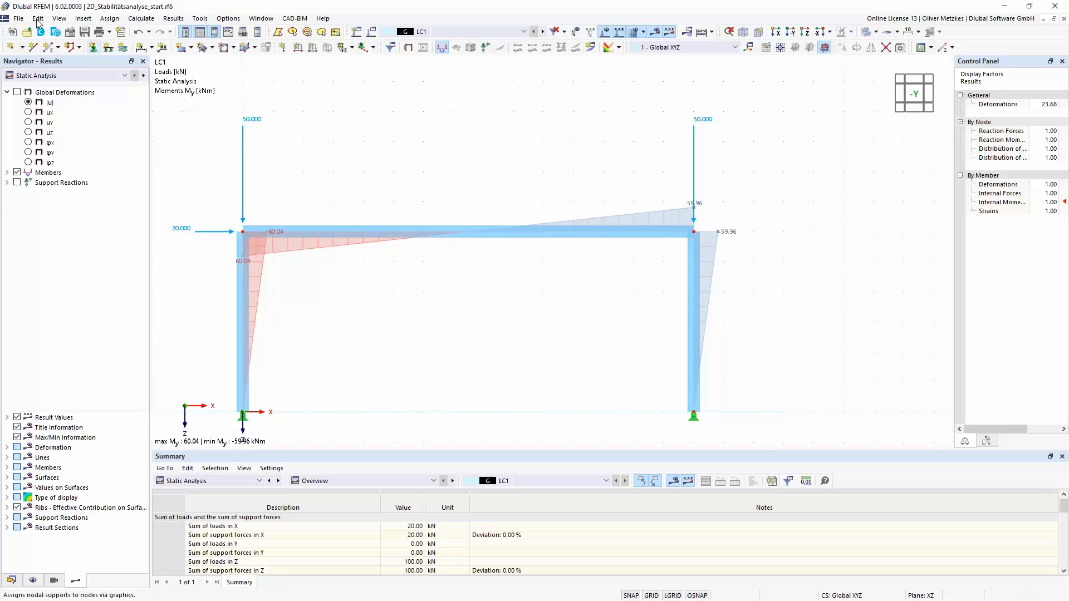
# - Display the stability analysis results with the members' deformation shown as Section Colored
pyautogui.click(102, 78)
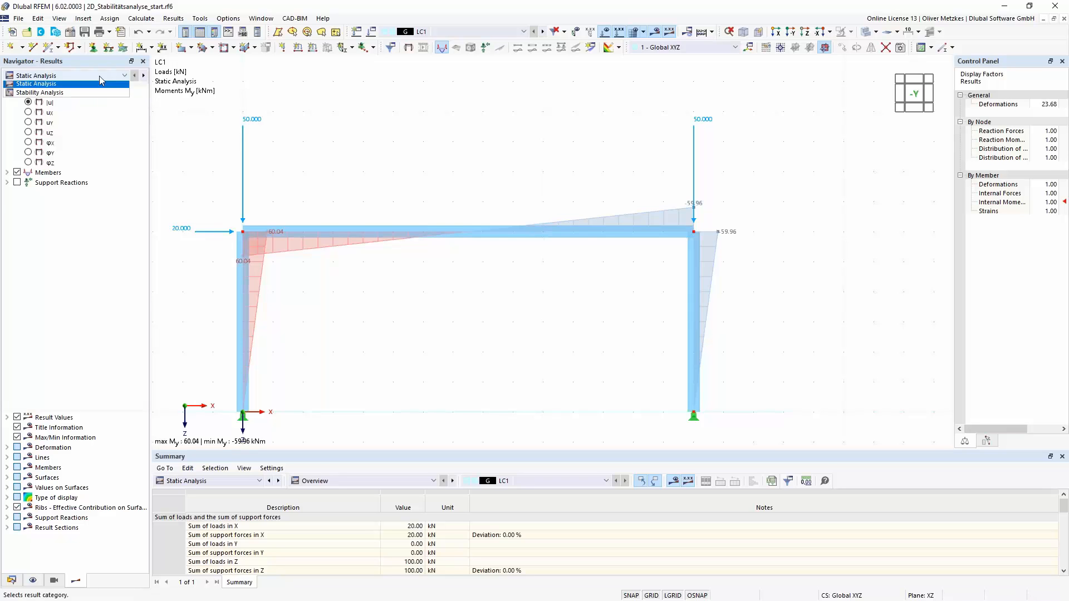
pyautogui.click(74, 95)
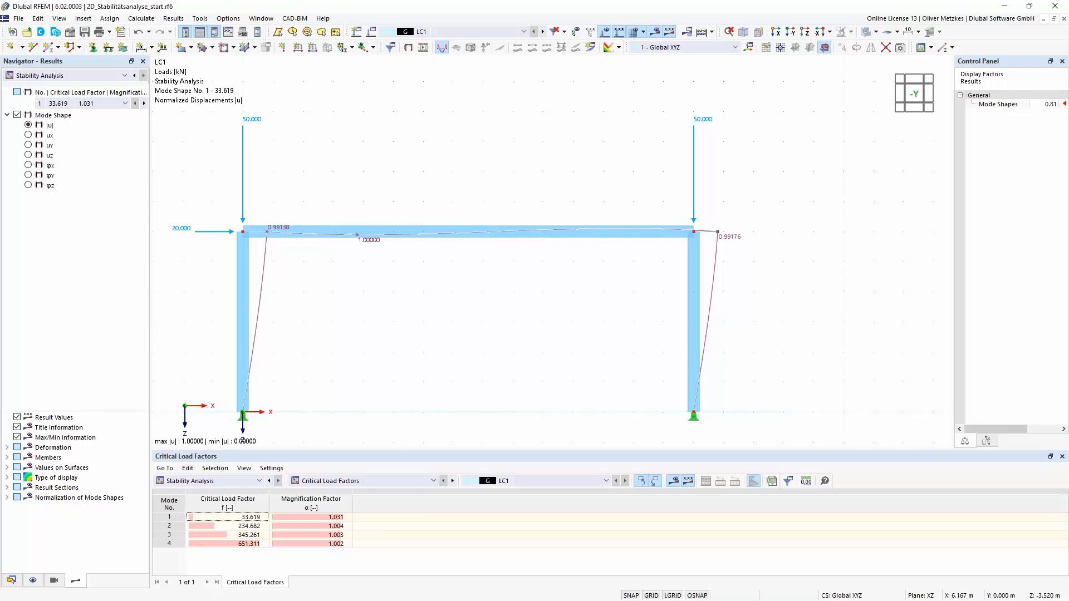
pyautogui.moveTo(412, 308); pyautogui.dragTo(558, 298, button='middle')
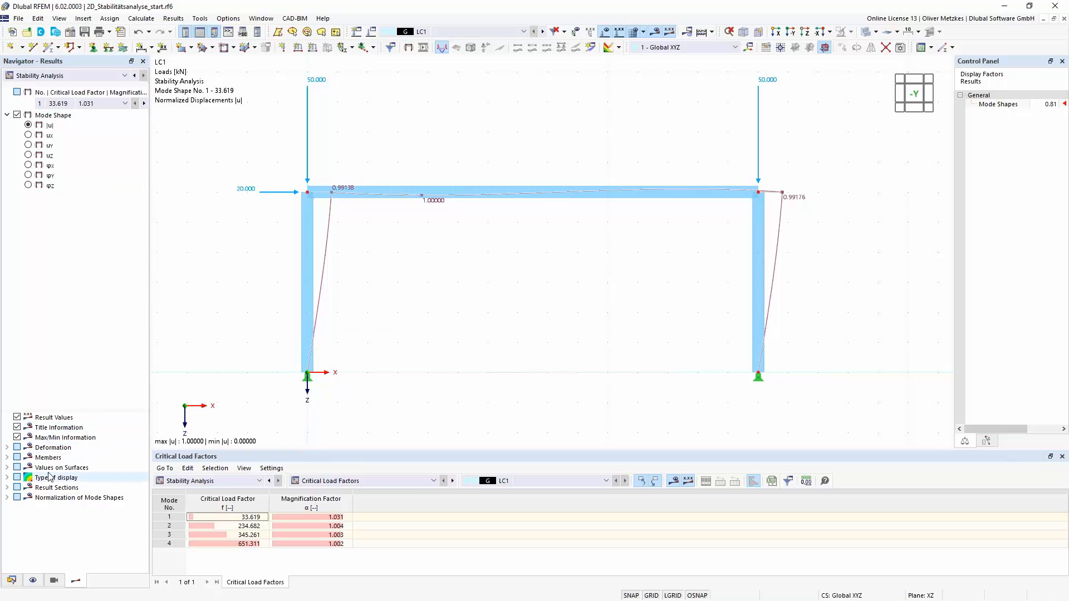
pyautogui.click(8, 447)
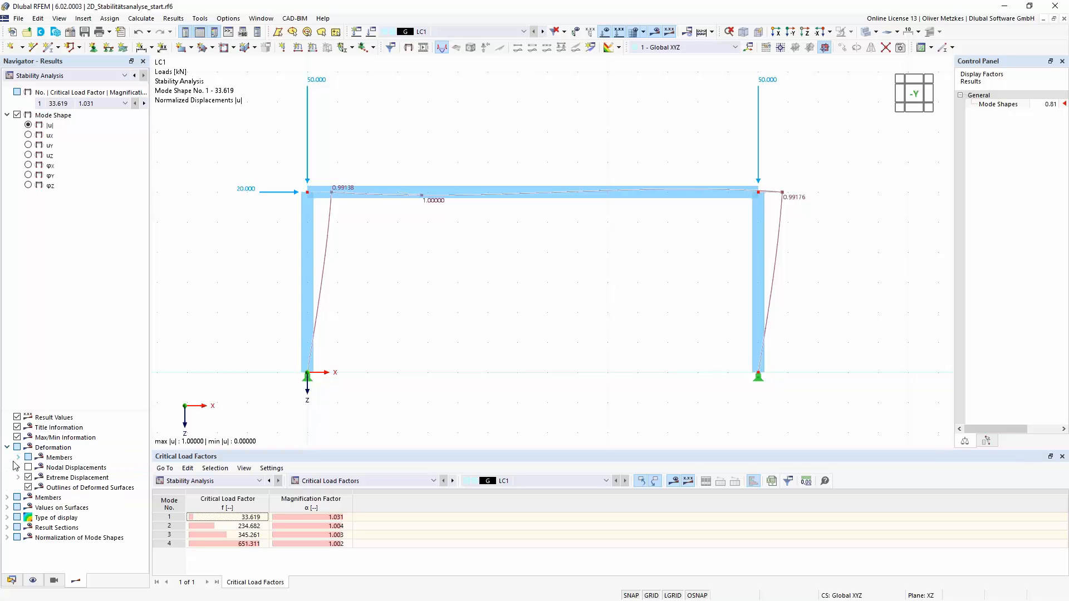
pyautogui.click(18, 458)
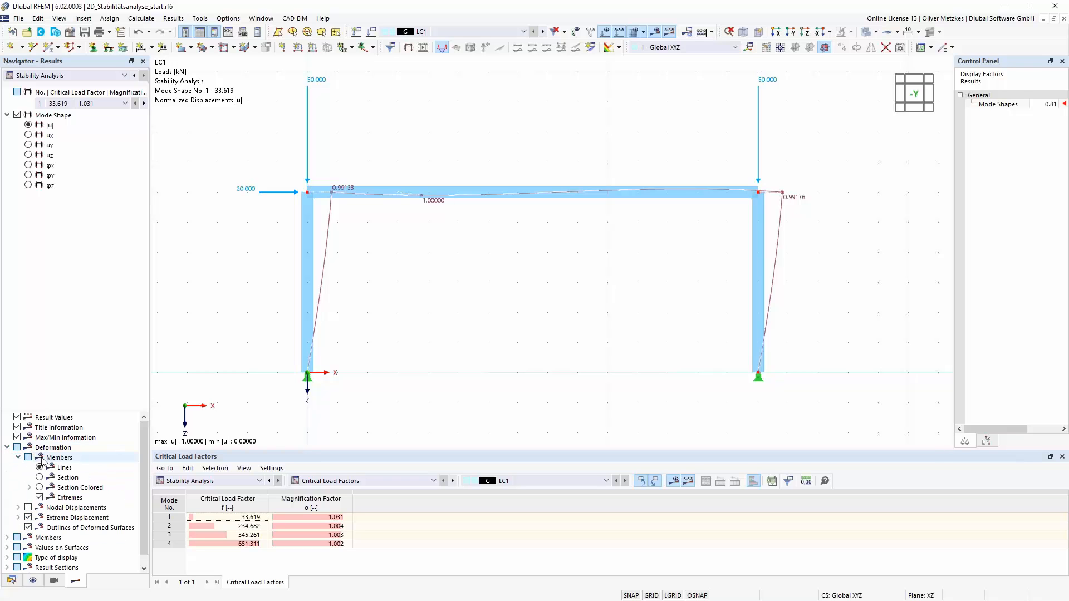
pyautogui.click(40, 488)
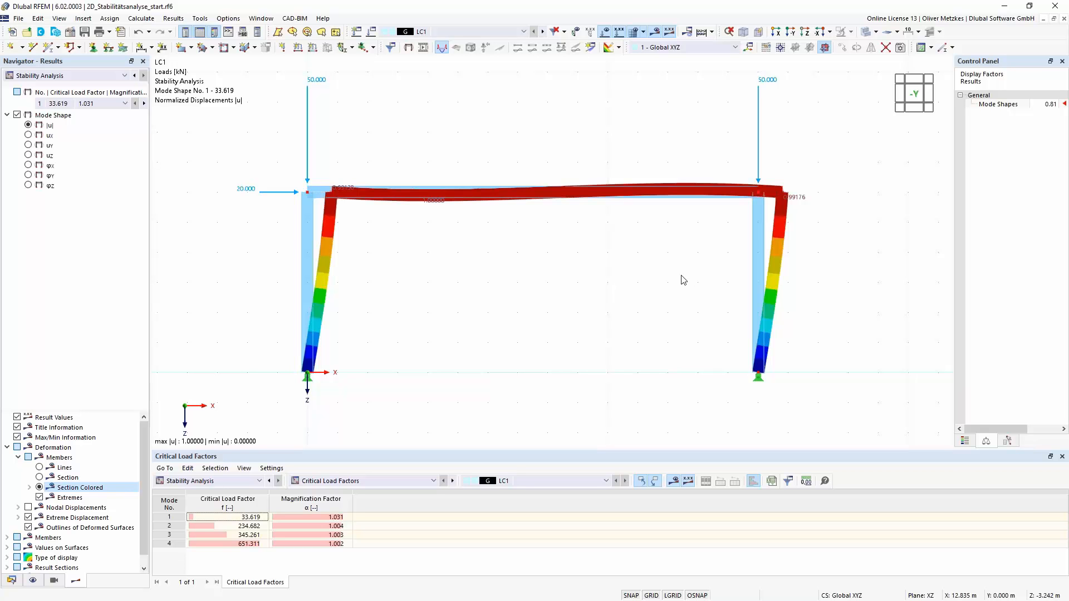
# - Examine the critical load factor of the first mode and its mode shape on the frame in perspective
pyautogui.keyDown('ctrl'); pyautogui.moveTo(637, 281); pyautogui.dragTo(436, 277, button='middle'); pyautogui.keyUp('ctrl')
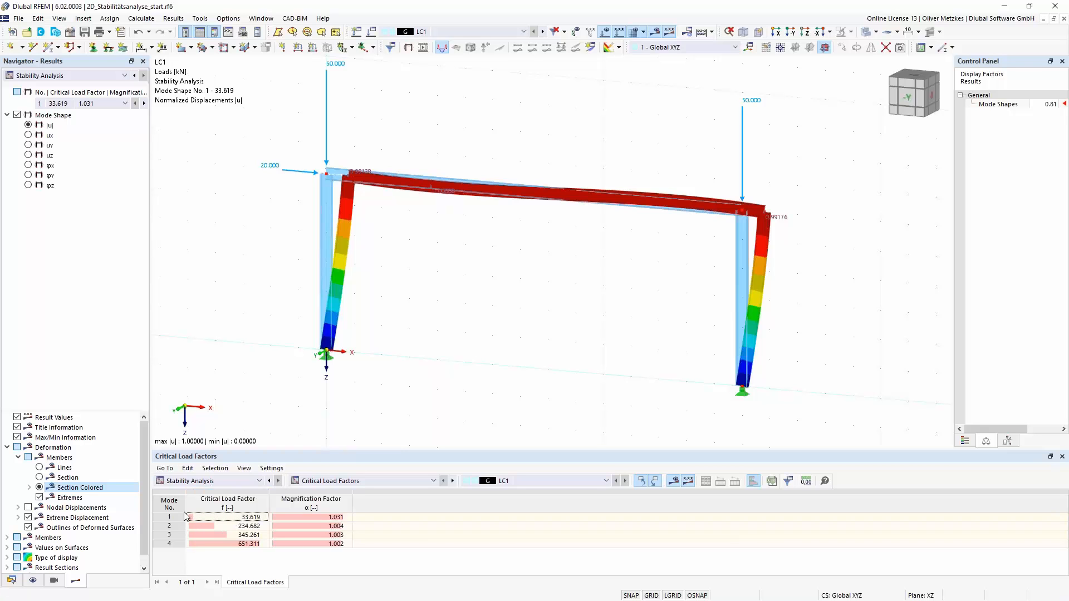
pyautogui.click(255, 519)
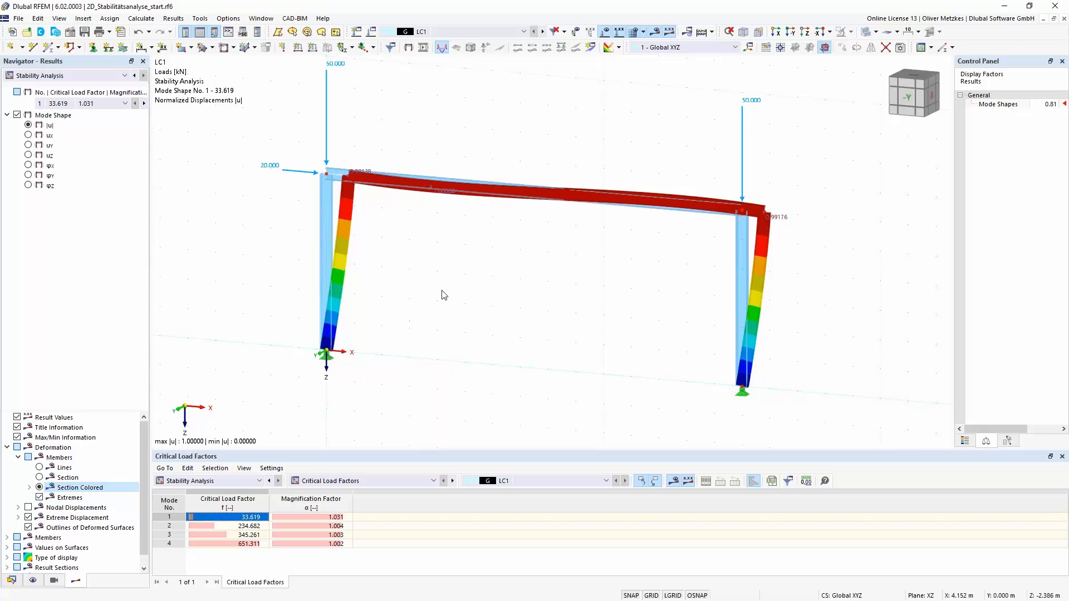
pyautogui.moveTo(412, 301); pyautogui.dragTo(385, 326, button='middle')
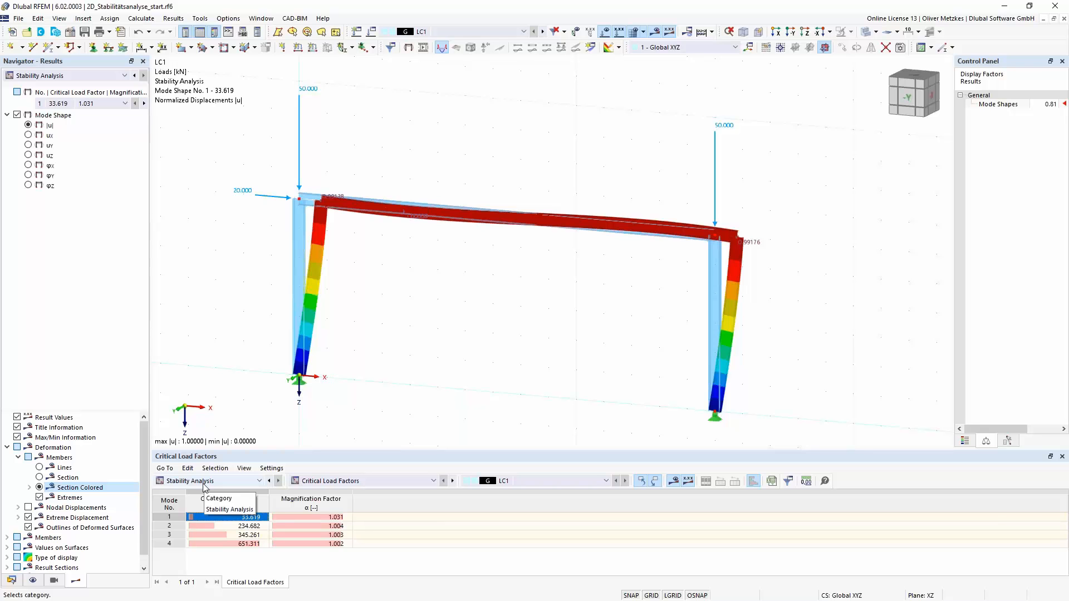
pyautogui.scroll(-1, 487, 386)
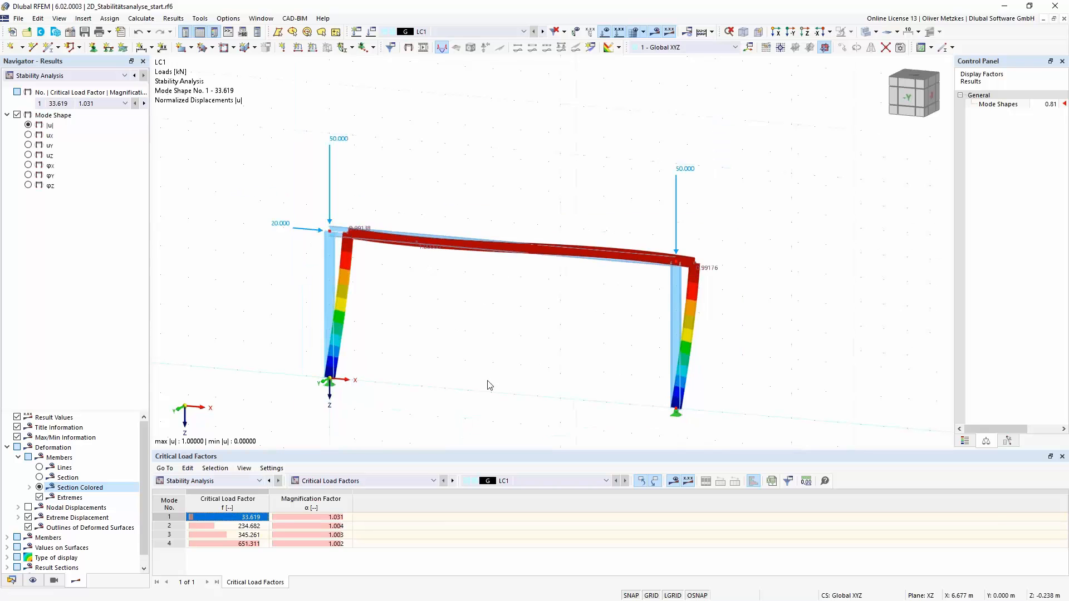
pyautogui.moveTo(481, 340); pyautogui.dragTo(429, 238, button='middle')
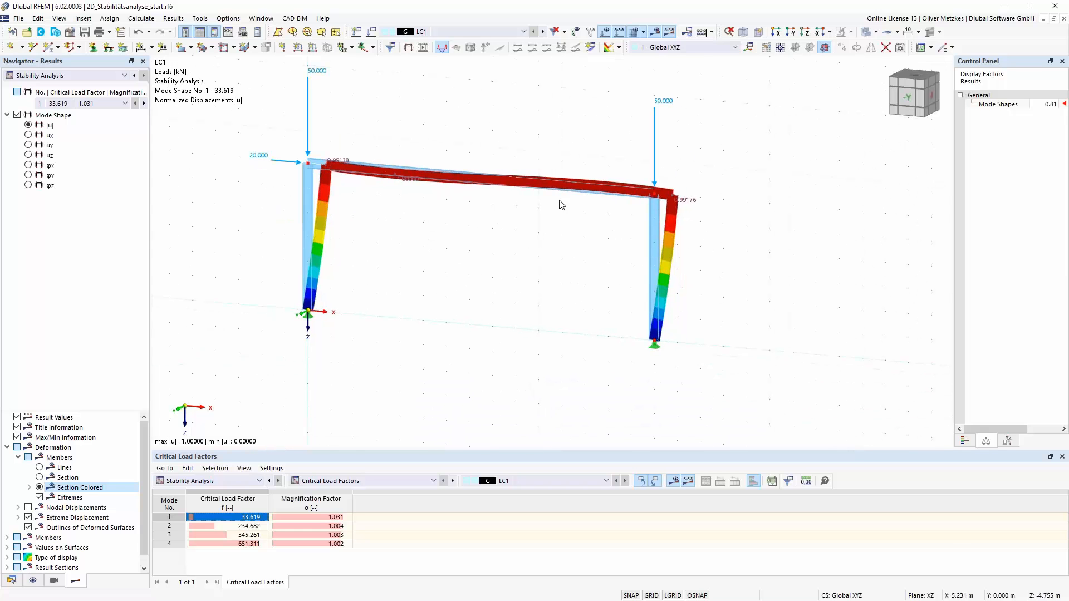
pyautogui.keyDown('ctrl'); pyautogui.moveTo(575, 243); pyautogui.dragTo(410, 229, button='middle'); pyautogui.keyUp('ctrl')
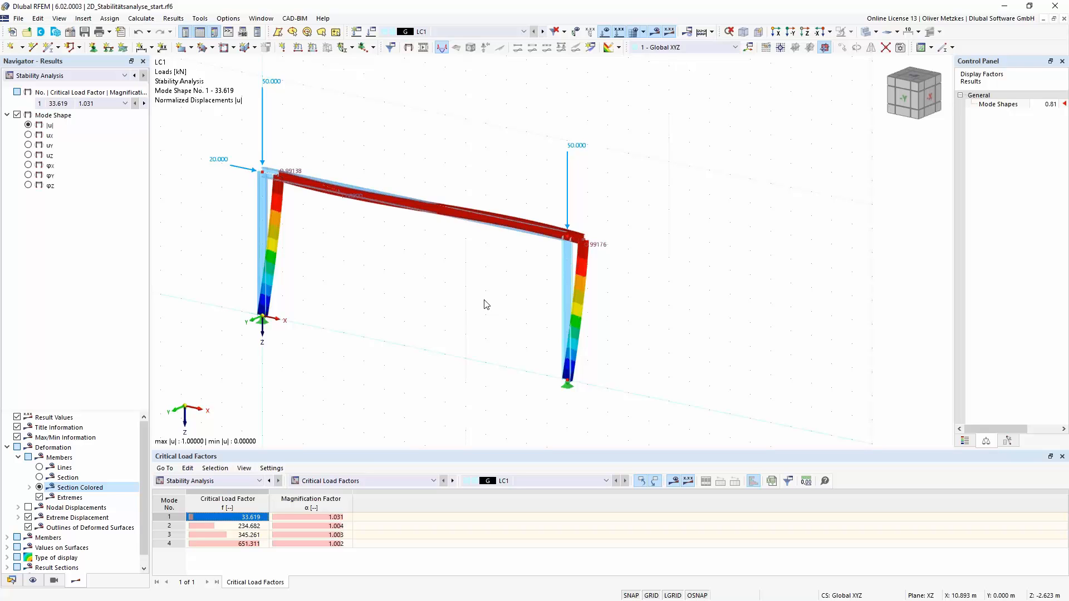
# - Change the type of model to 3D in the base data
pyautogui.click(70, 32)
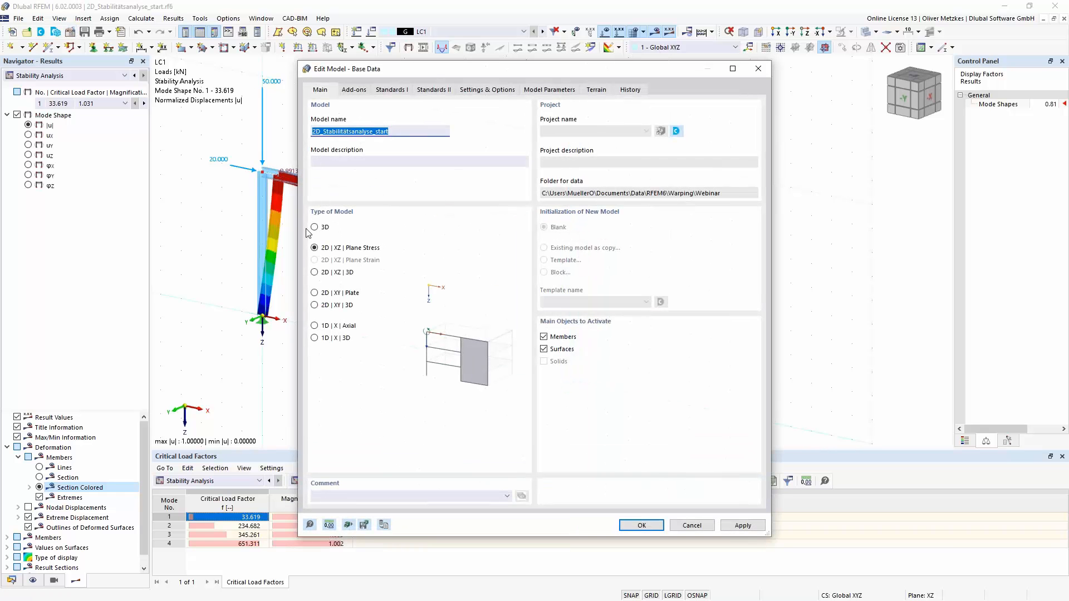
pyautogui.click(315, 228)
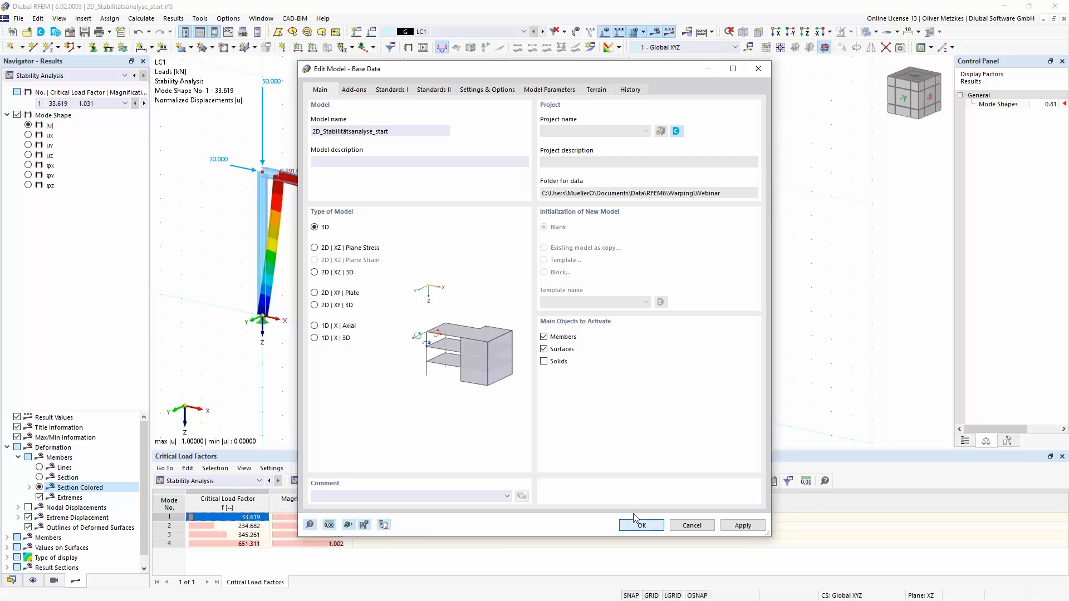
pyautogui.press('Return')
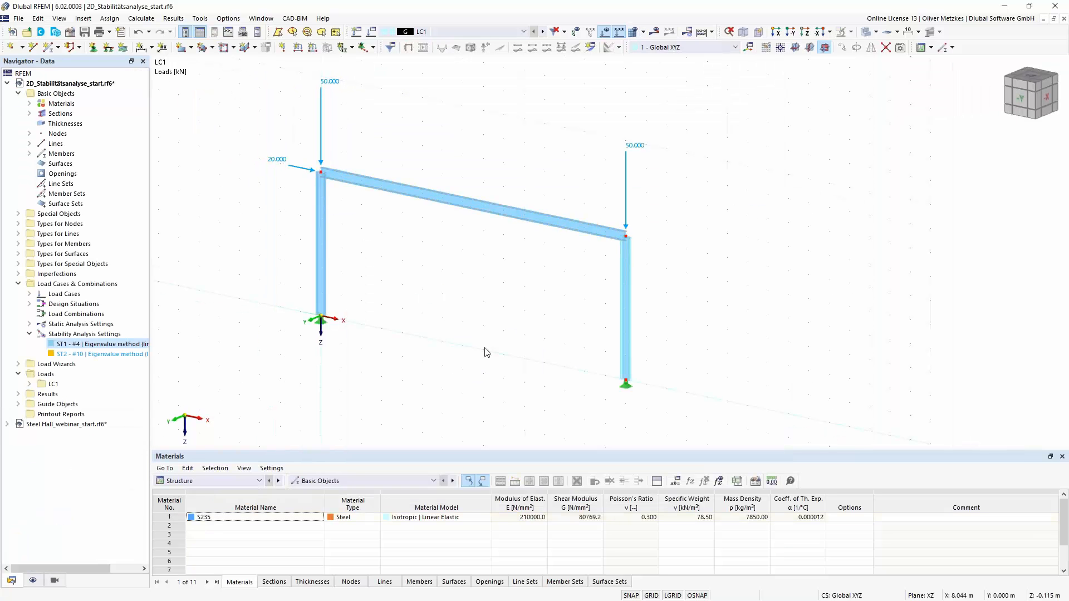
# - Calculate the results of load case LC1 for the 3D model
pyautogui.click(655, 31)
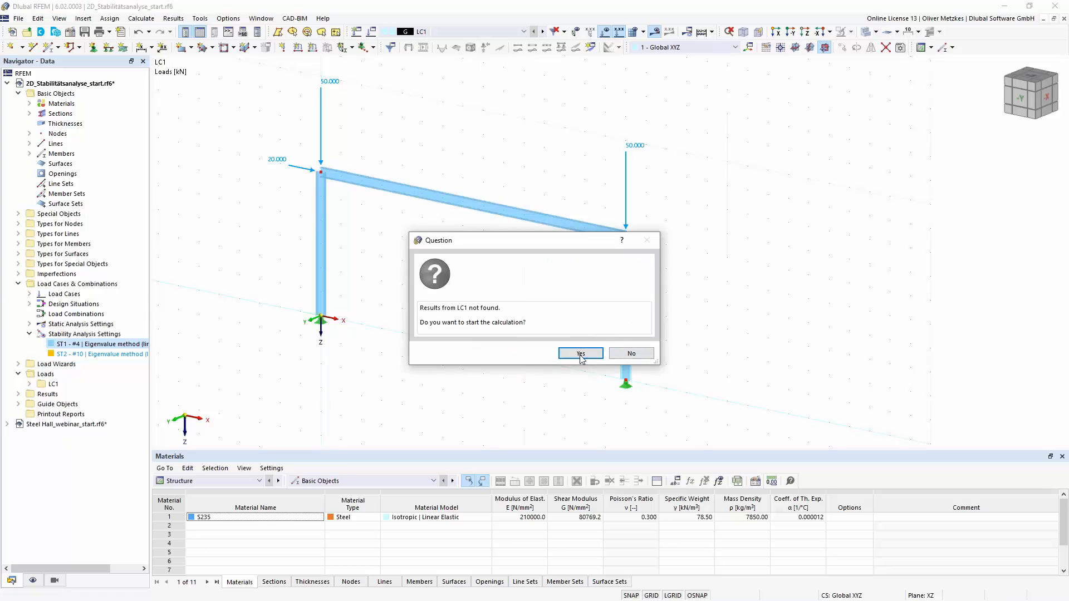
pyautogui.click(581, 353)
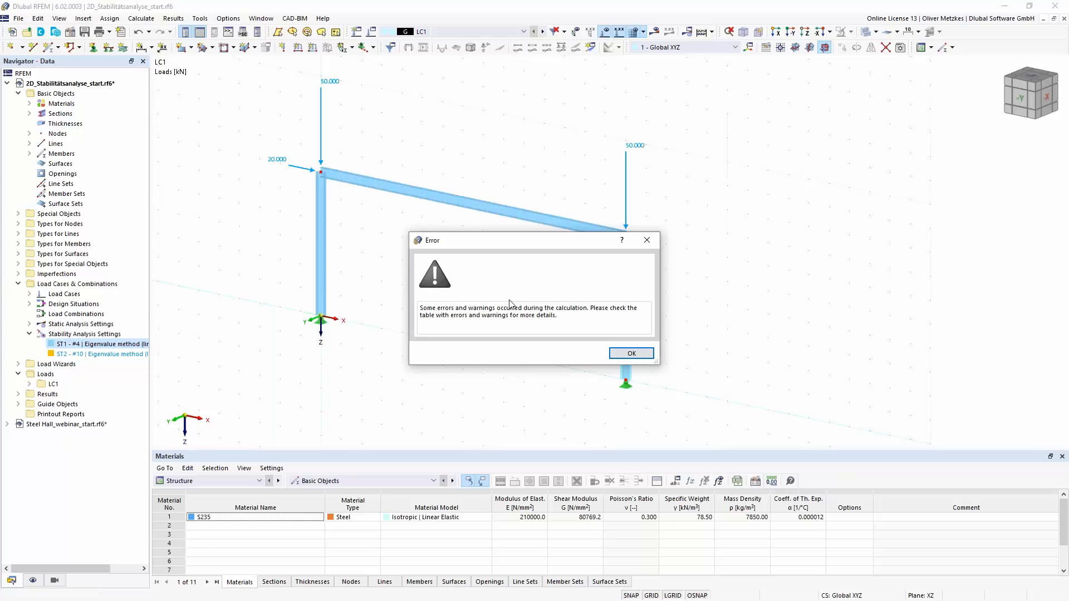
pyautogui.click(627, 354)
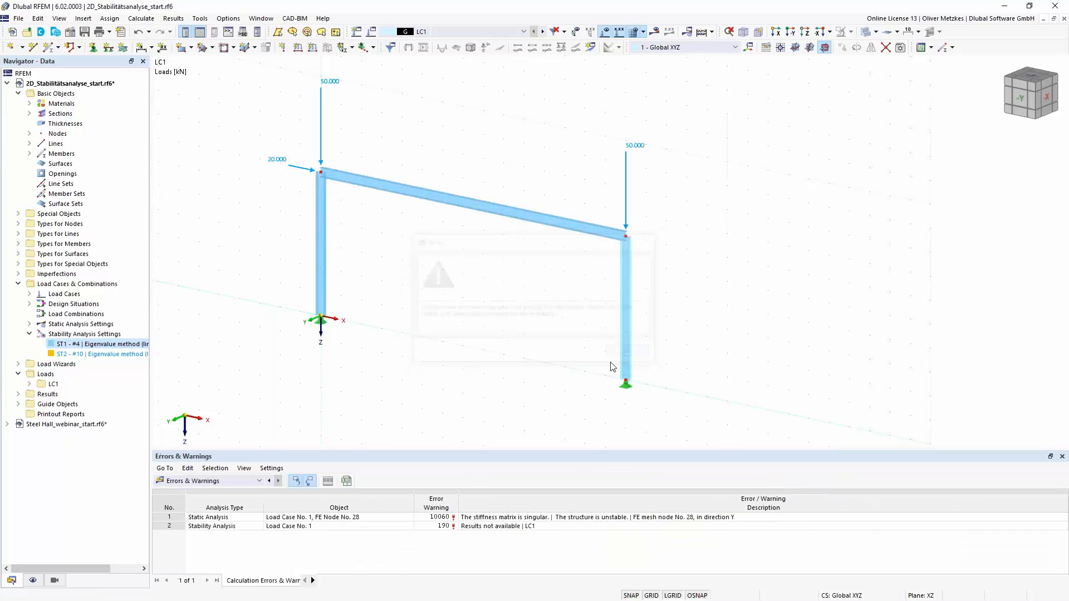
# - Examine the static analysis error entry and inspect the frame's column base supports in the model
pyautogui.click(573, 517)
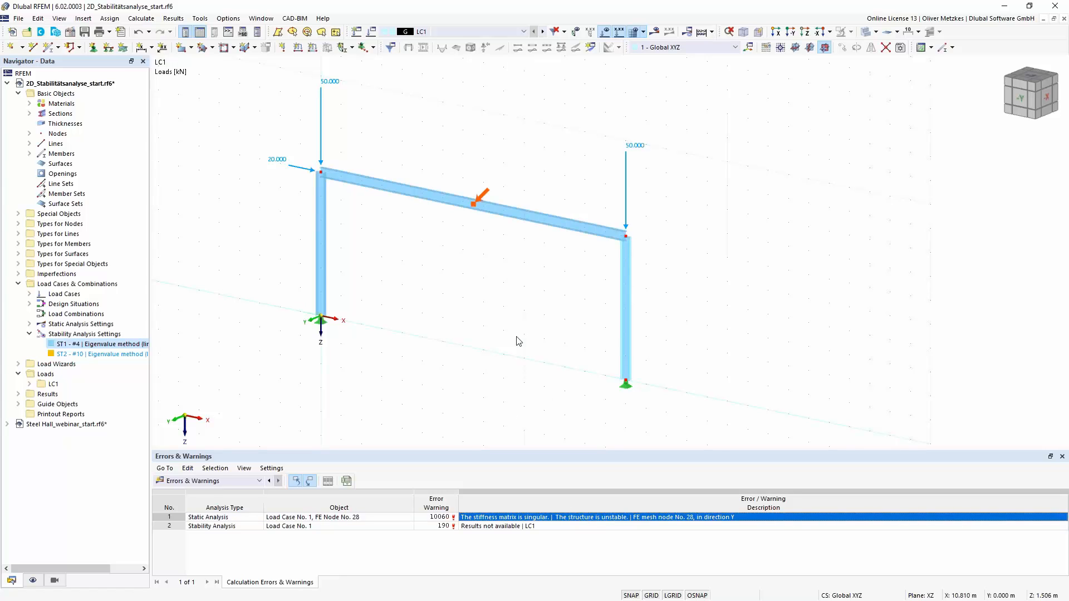
pyautogui.moveTo(501, 315); pyautogui.dragTo(473, 269, button='middle')
pyautogui.scroll(1, 559, 312)
pyautogui.scroll(1, 561, 315)
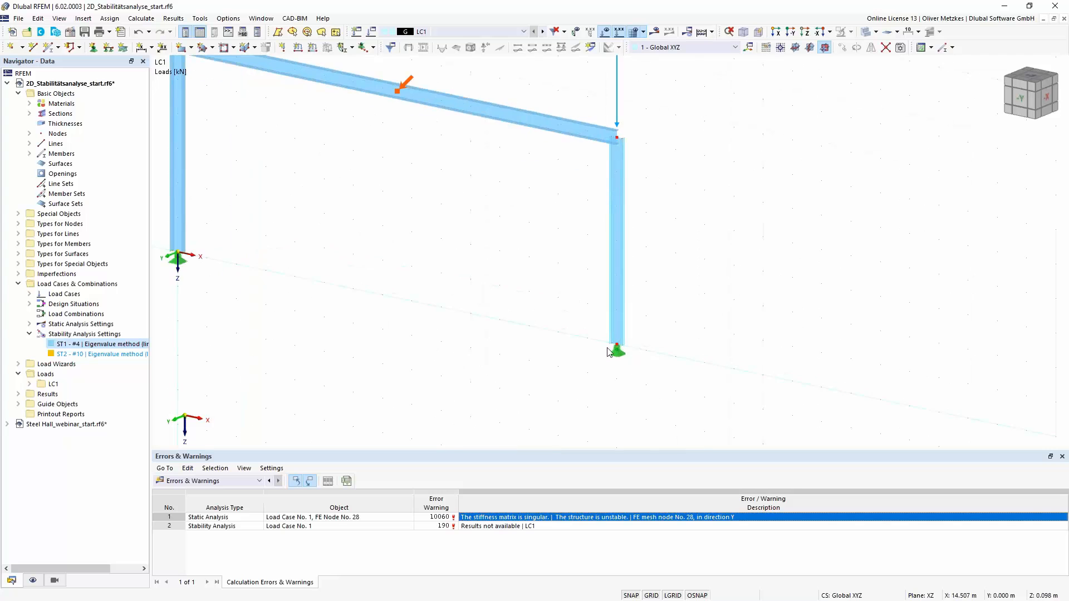
pyautogui.moveTo(654, 366); pyautogui.dragTo(584, 359, button='middle')
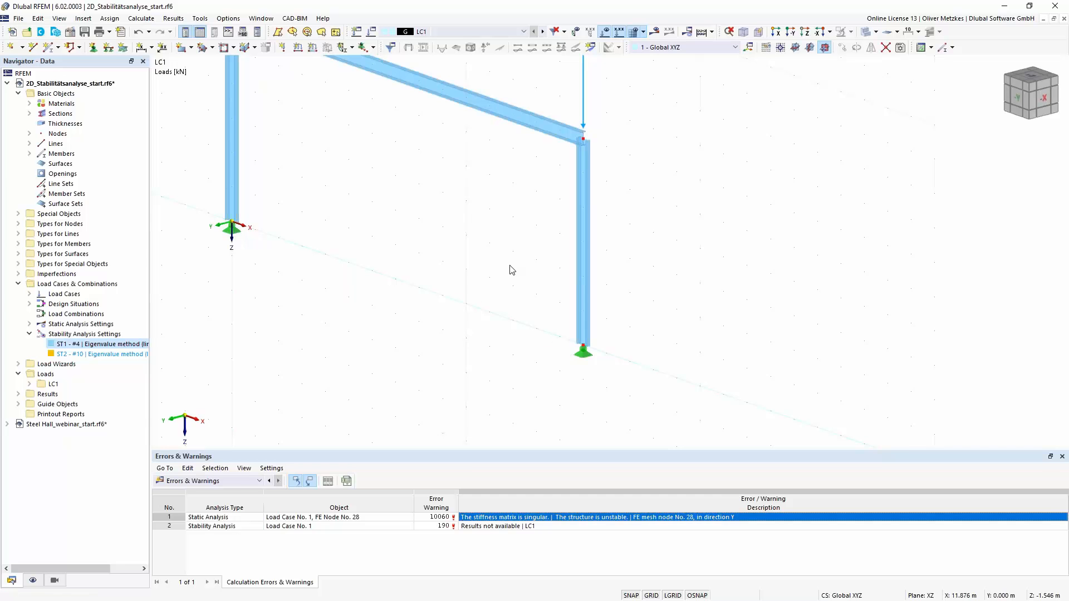
# - Activate calculation without loading for the instability check by mode shape in stability settings ST1 of load case LC1
pyautogui.scroll(-2, 513, 268)
pyautogui.moveTo(503, 214); pyautogui.dragTo(533, 208, button='middle')
pyautogui.moveTo(427, 231); pyautogui.dragTo(412, 270, button='middle')
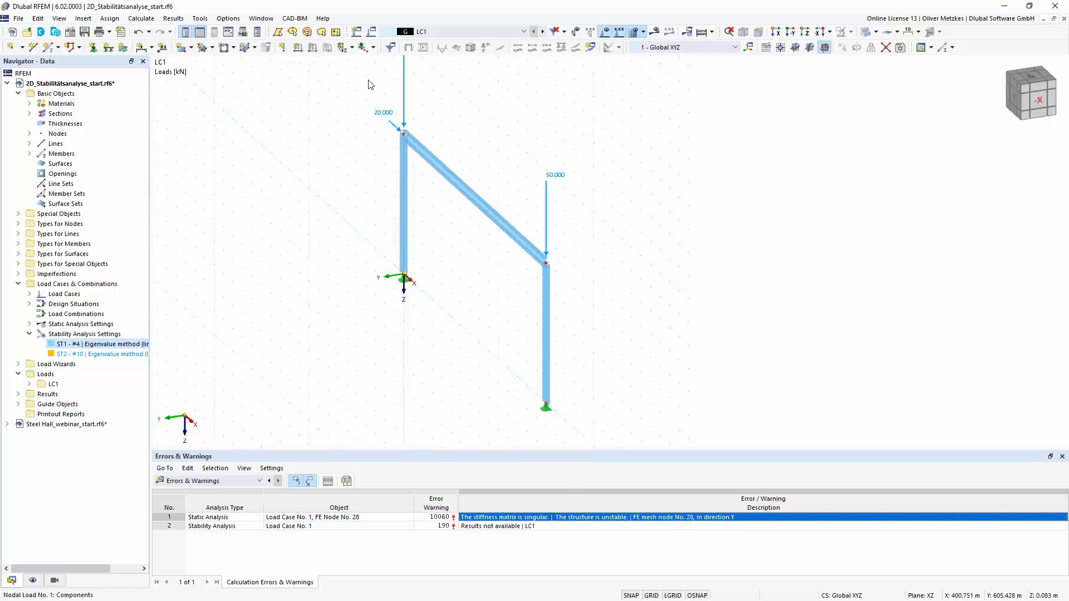
pyautogui.click(371, 34)
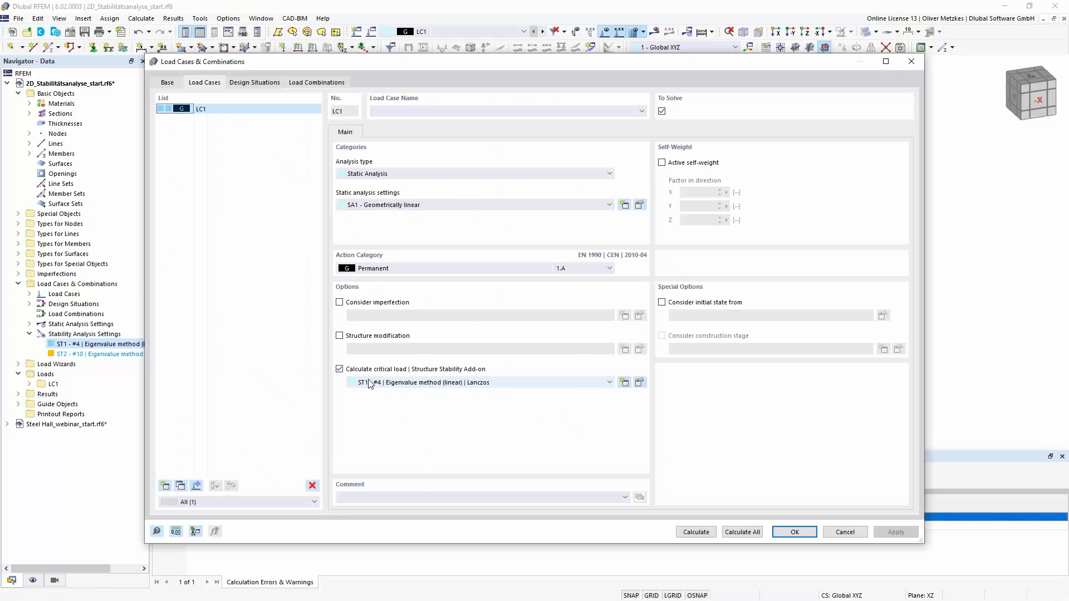
pyautogui.click(640, 384)
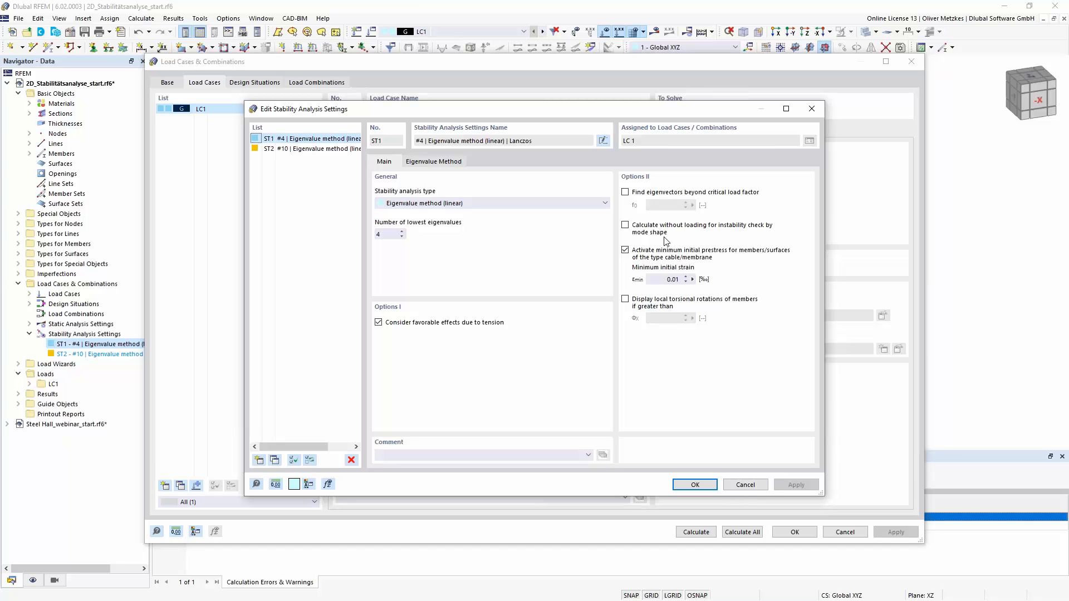
pyautogui.click(647, 230)
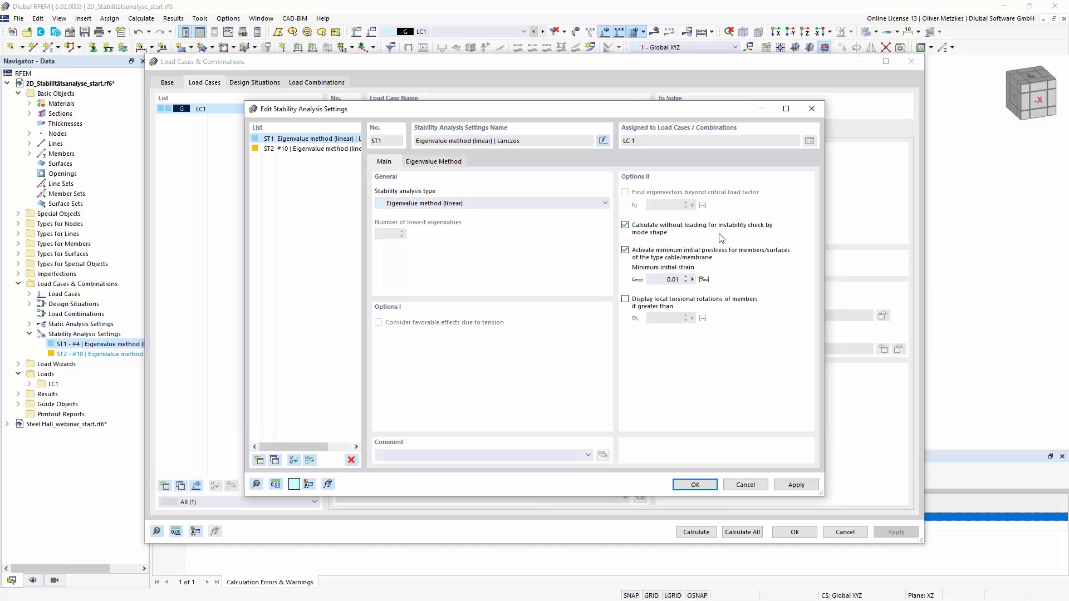
pyautogui.click(696, 485)
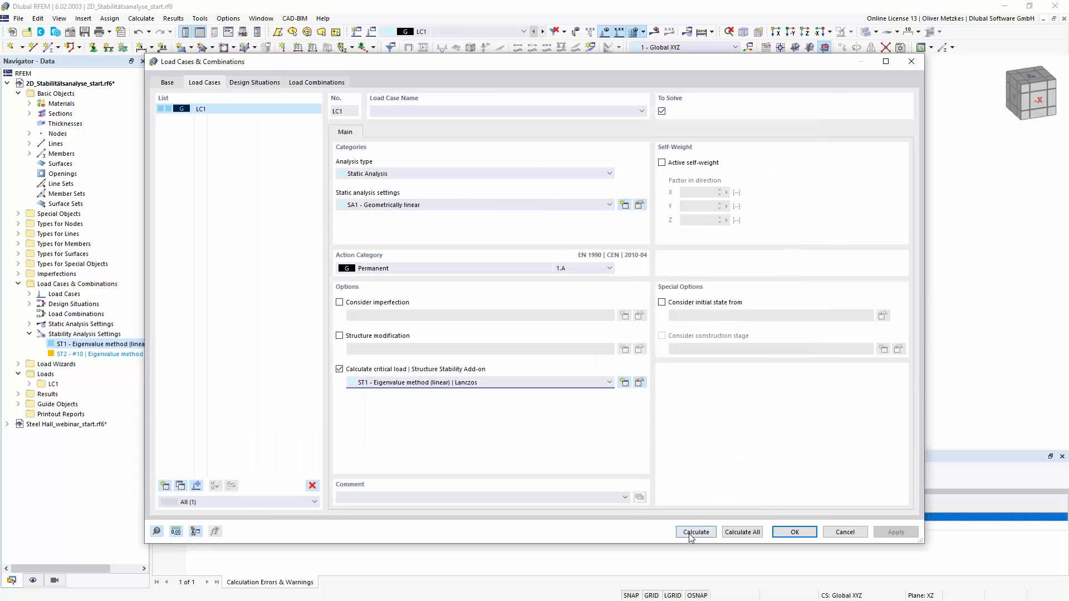
# - Calculate load case LC1 and examine the frame's instability mode shape
pyautogui.click(696, 532)
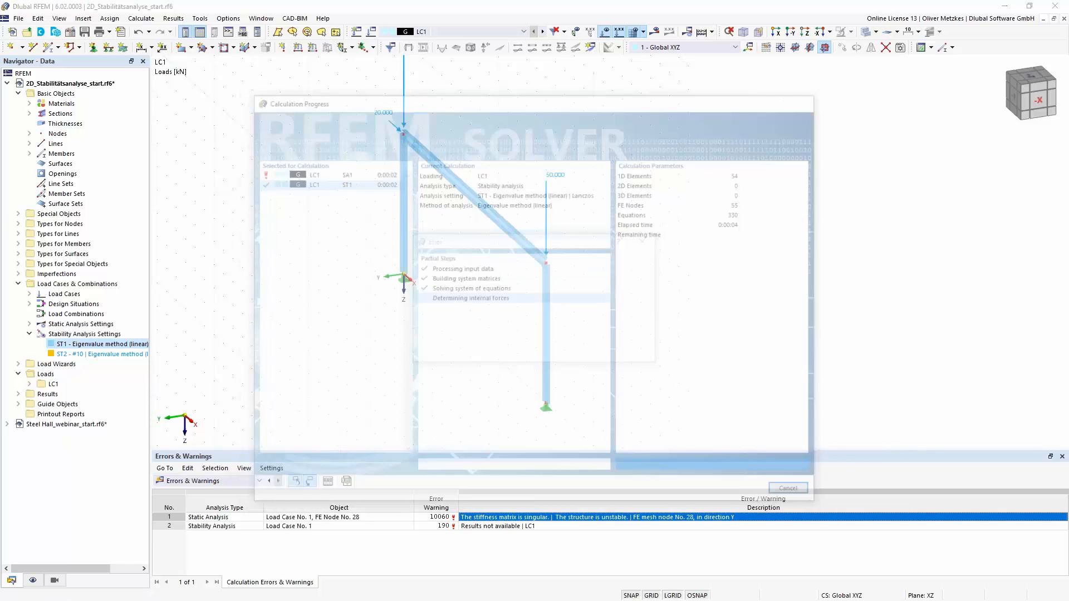
pyautogui.click(646, 358)
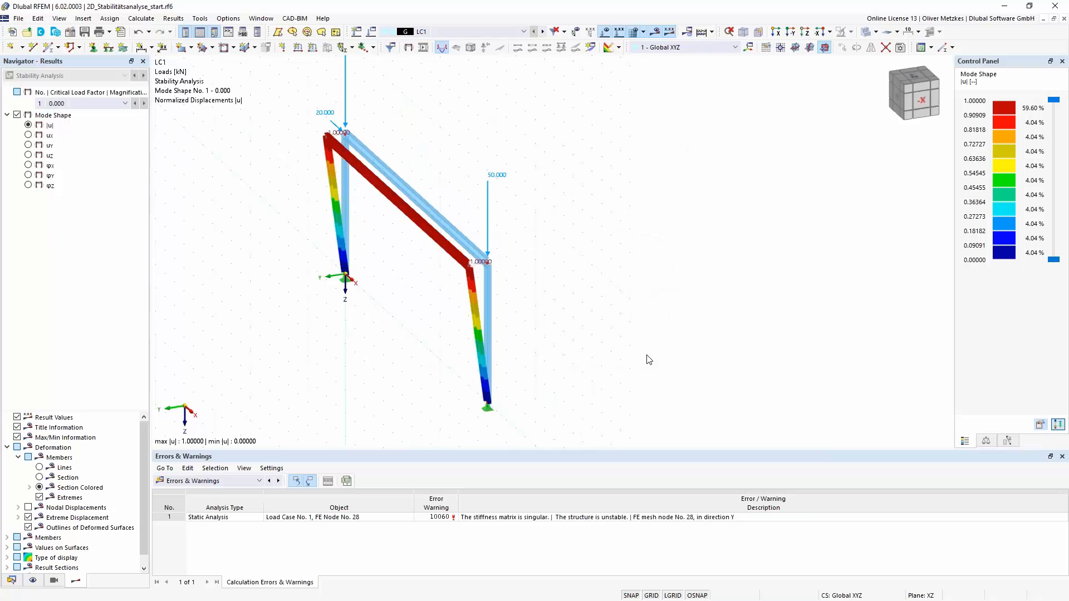
pyautogui.scroll(2, 458, 266)
pyautogui.moveTo(426, 266); pyautogui.dragTo(592, 293, button='middle')
pyautogui.rightClick(594, 291)
pyautogui.click(449, 273)
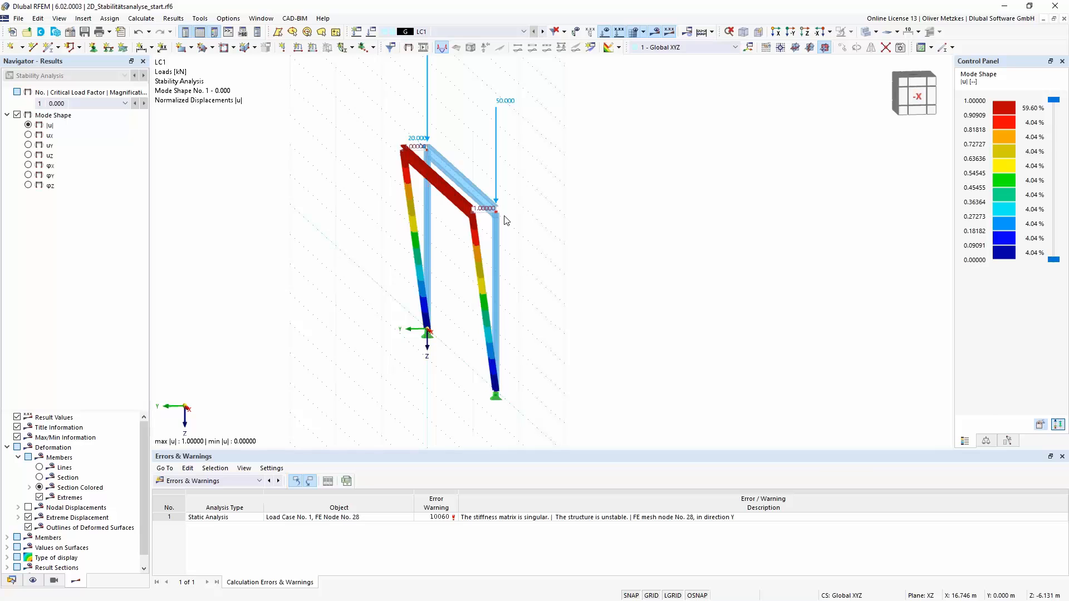
# - Increase the display factor of the mode shapes to 1.81
pyautogui.click(987, 441)
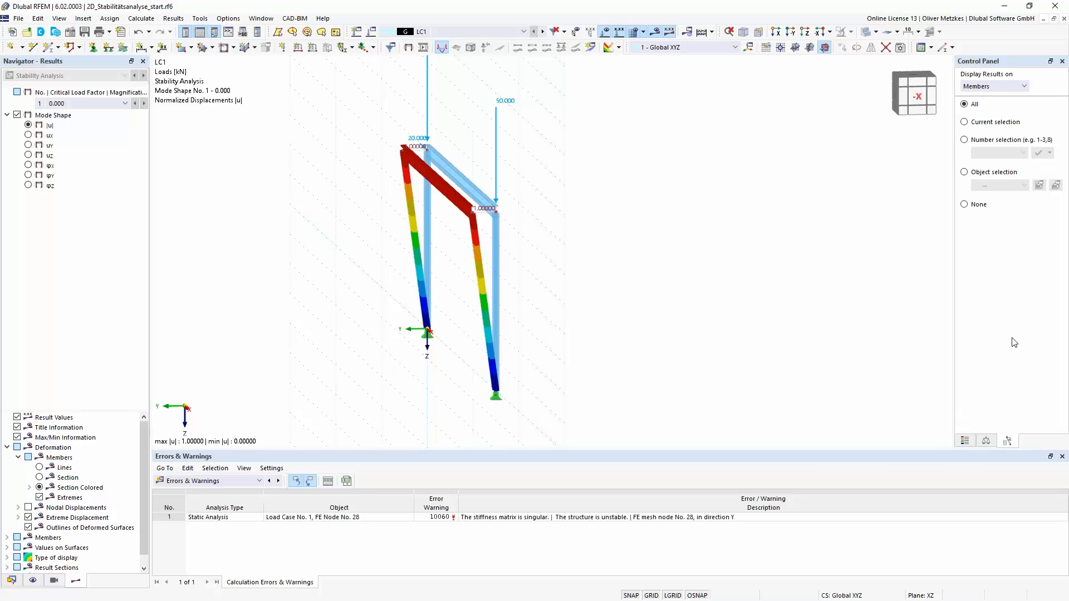
pyautogui.click(986, 441)
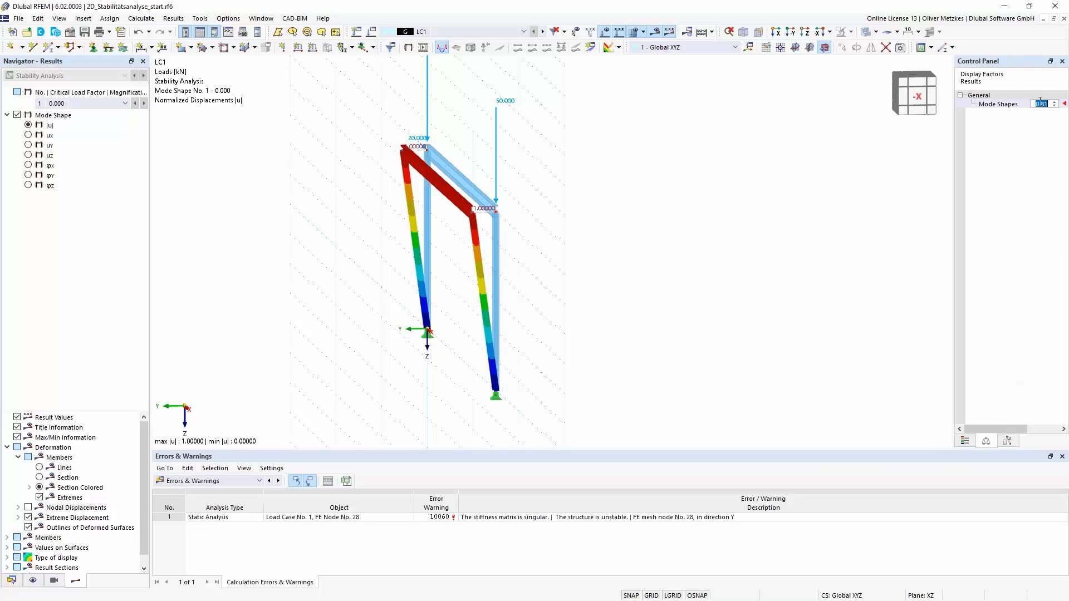
pyautogui.moveTo(1013, 67); pyautogui.dragTo(924, 68)
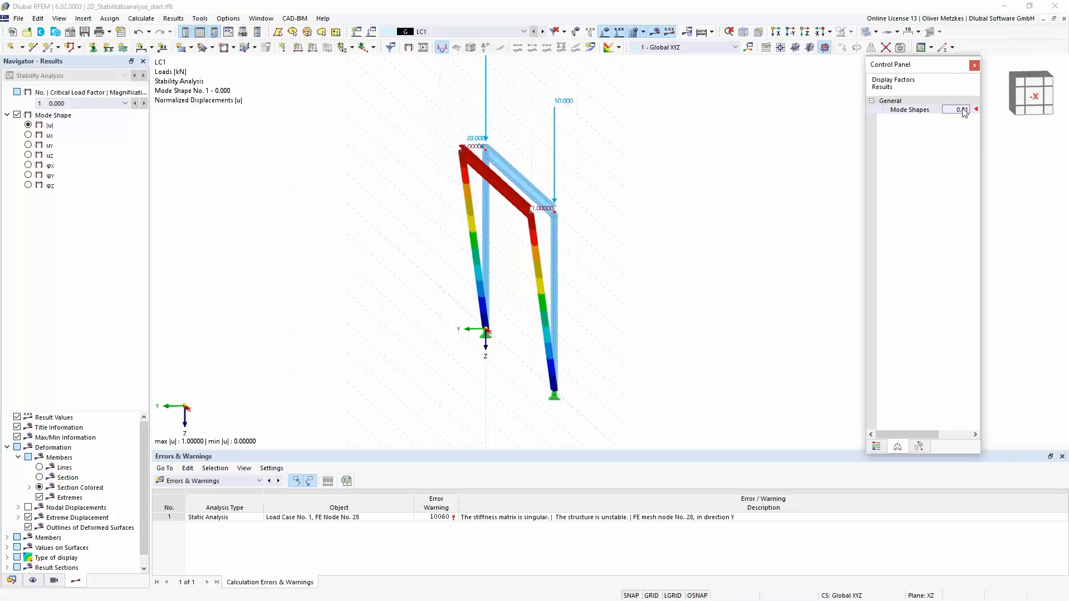
pyautogui.click(967, 108)
pyautogui.click(967, 108)
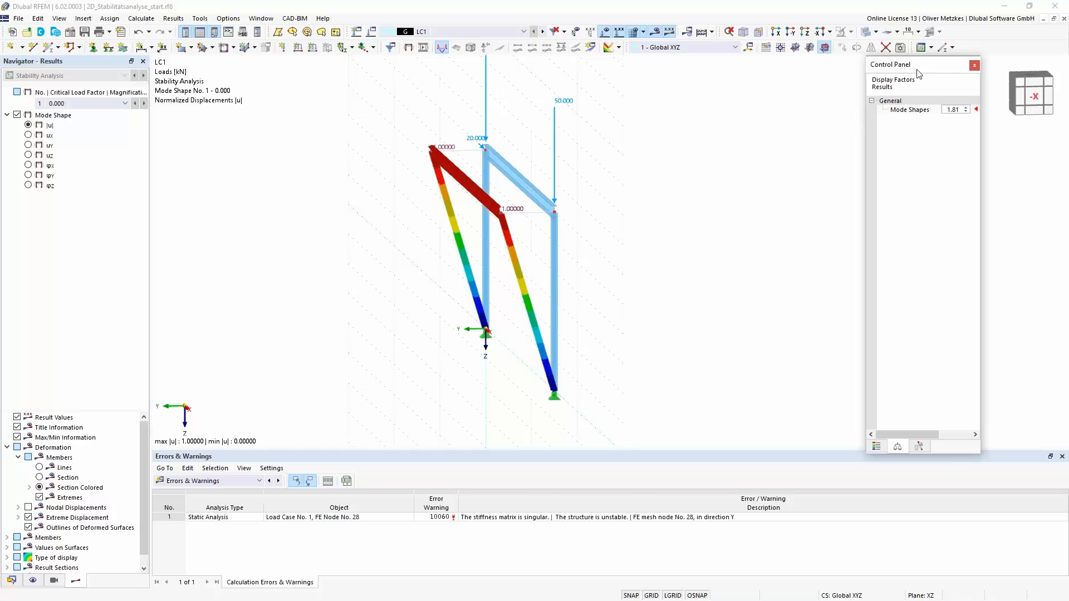
pyautogui.doubleClick(937, 69)
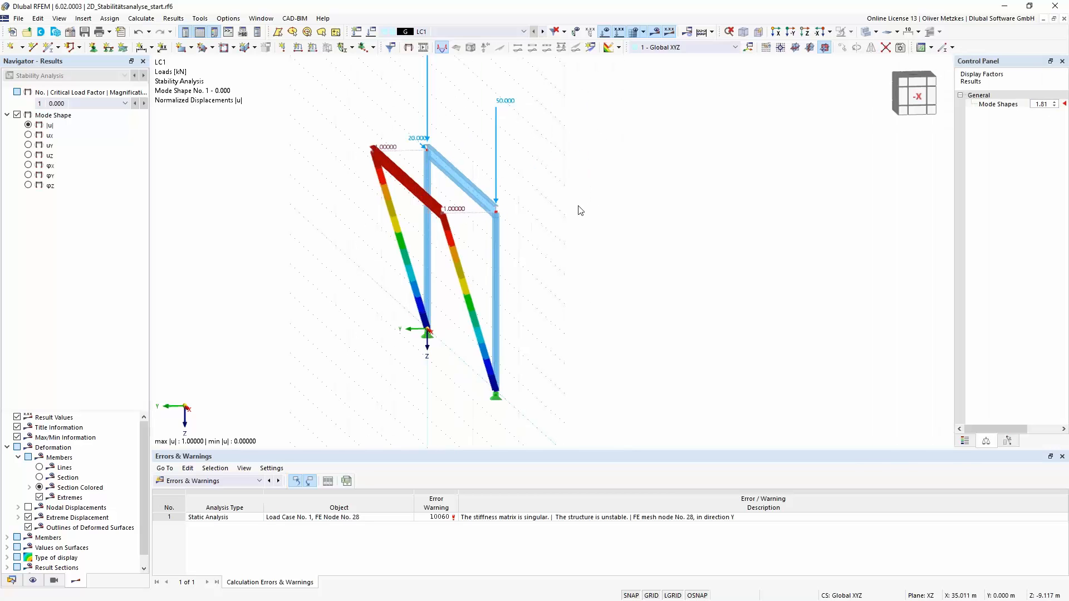
# - Define a new nodal support in the global coordinate system that restrains only the translation uY
pyautogui.moveTo(465, 360); pyautogui.dragTo(499, 360, button='right')
pyautogui.click(465, 332)
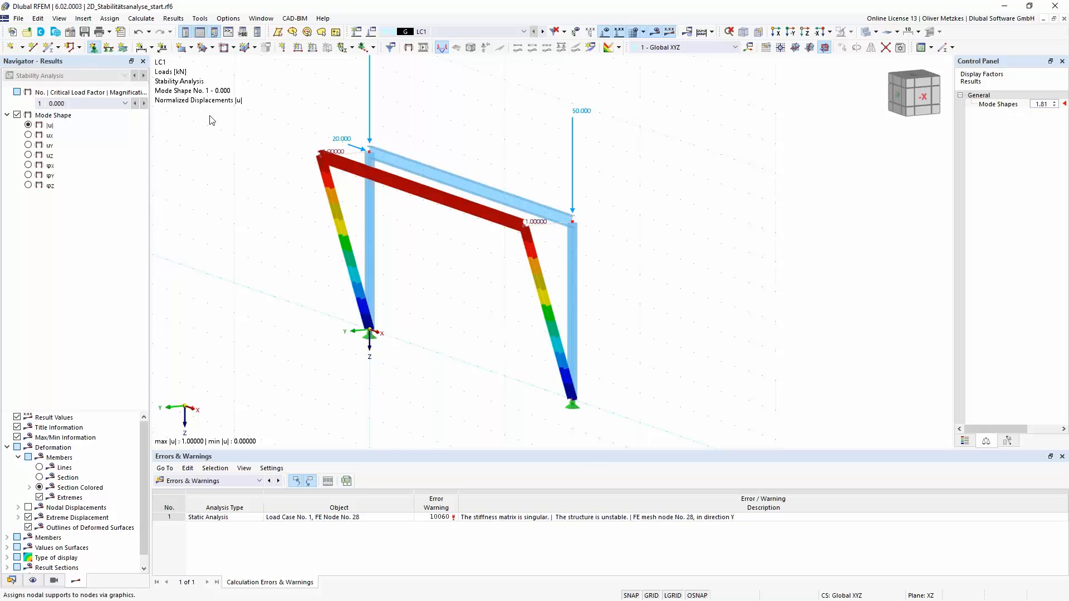
pyautogui.click(474, 269)
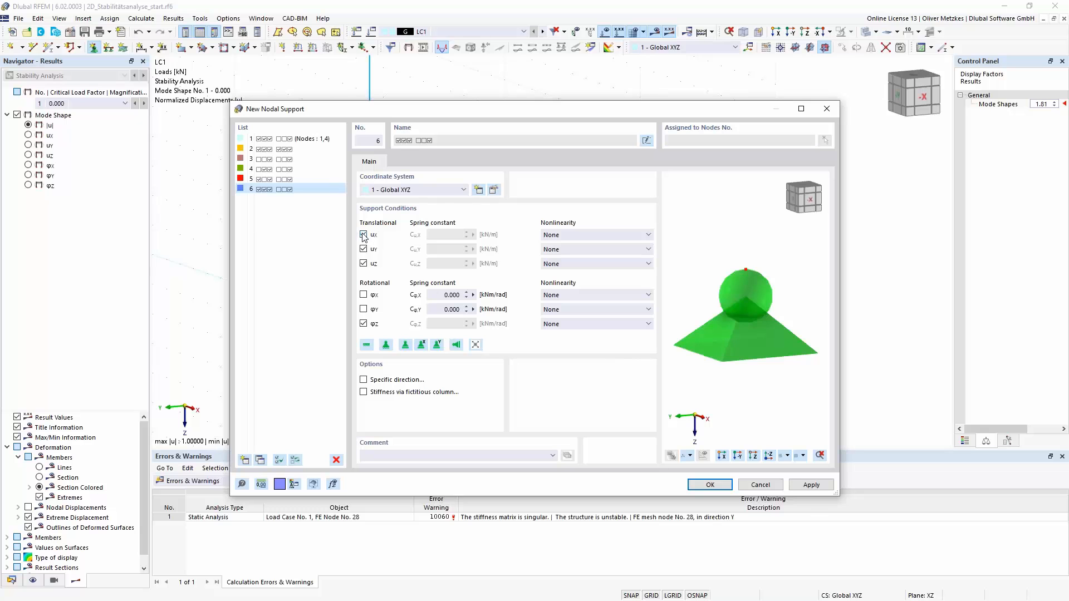
pyautogui.click(362, 235)
pyautogui.click(363, 263)
pyautogui.click(363, 324)
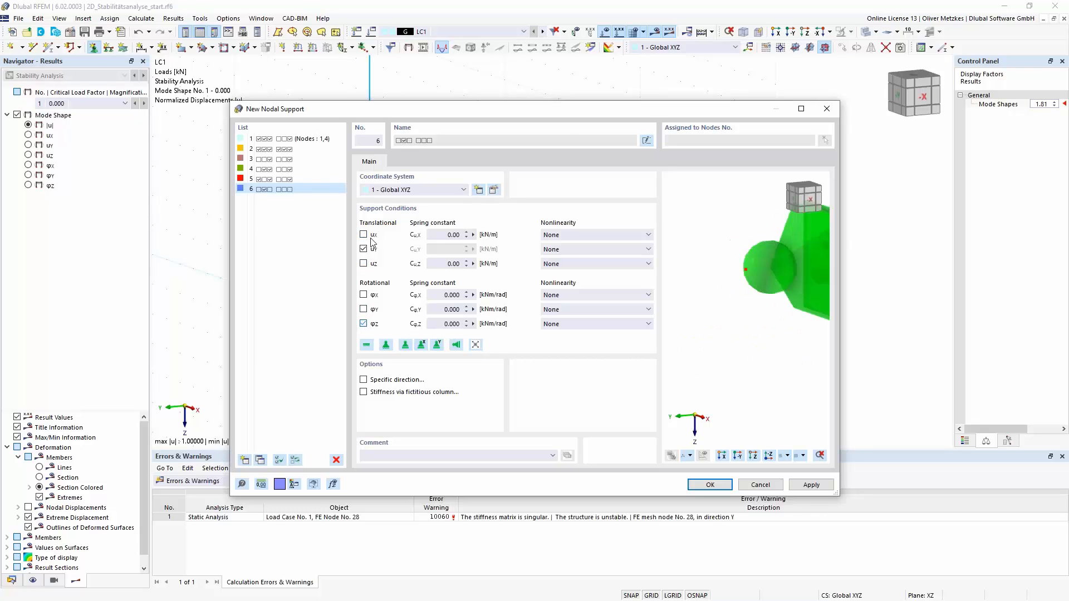
pyautogui.click(712, 485)
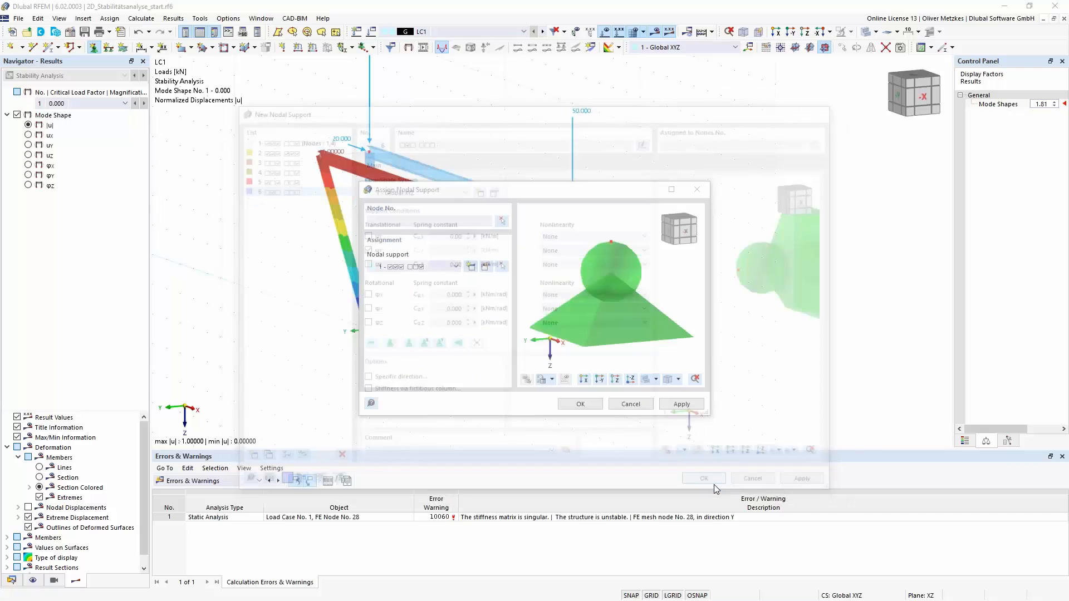
# - Assign the new lateral nodal support to both upper corner nodes of the frame
pyautogui.click(585, 403)
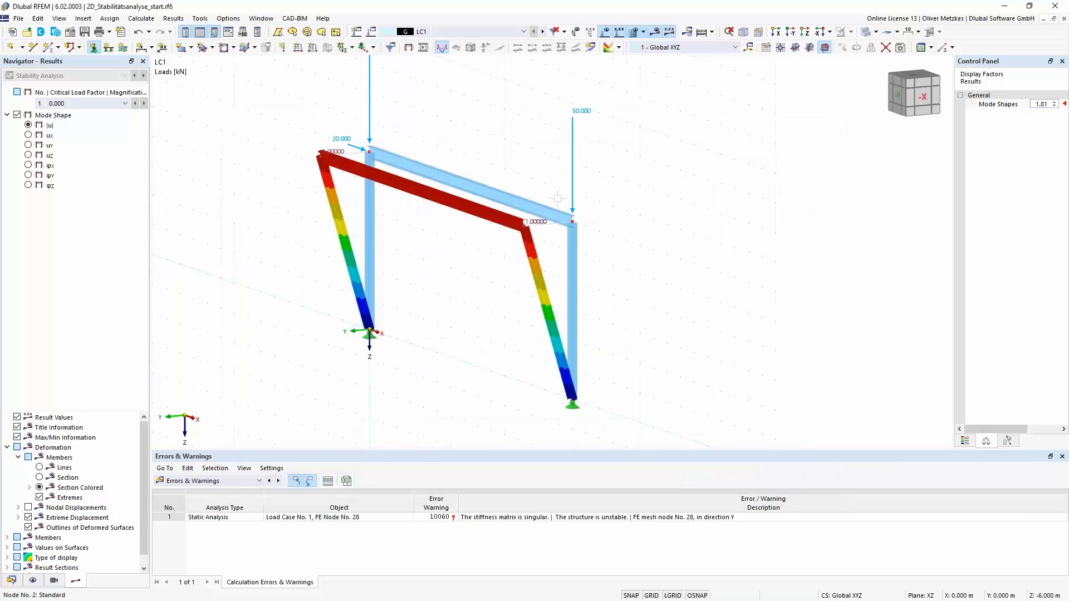
pyautogui.click(630, 221)
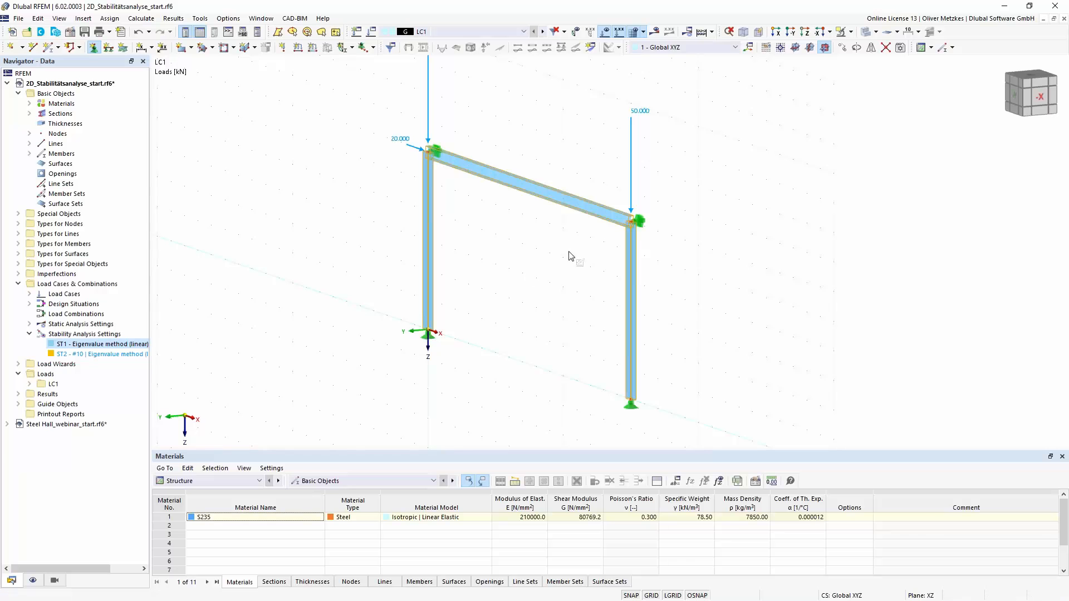
pyautogui.press('Escape')
# - Deactivate calculation without loading in stability settings ST1, using the linear eigenvalue method with 4 lowest eigenvalues
pyautogui.scroll(-1, 544, 252)
pyautogui.moveTo(520, 261); pyautogui.dragTo(452, 243, button='middle')
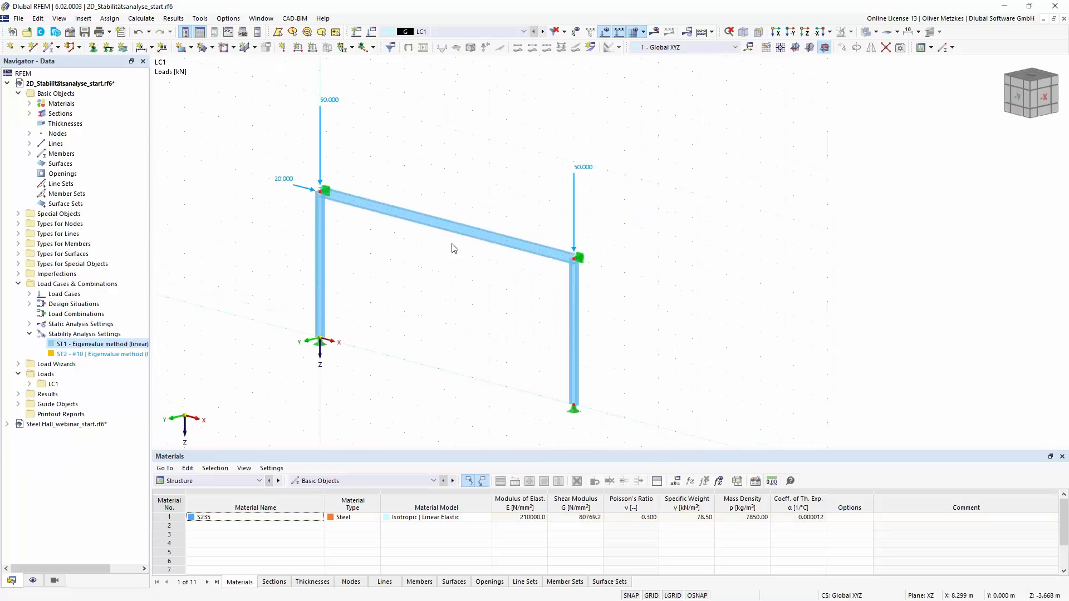
pyautogui.doubleClick(100, 344)
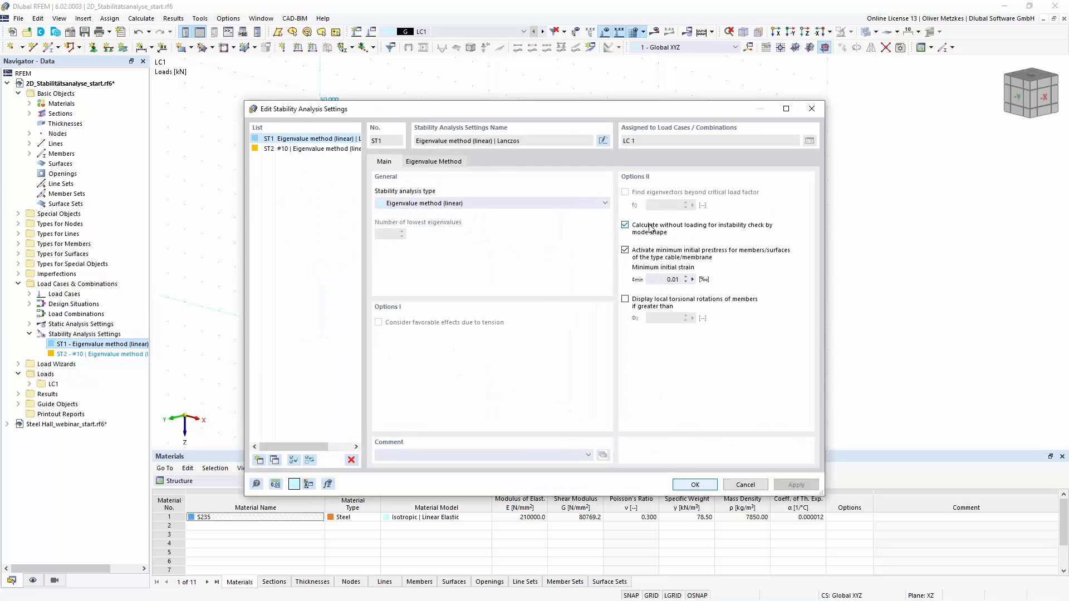
pyautogui.click(693, 485)
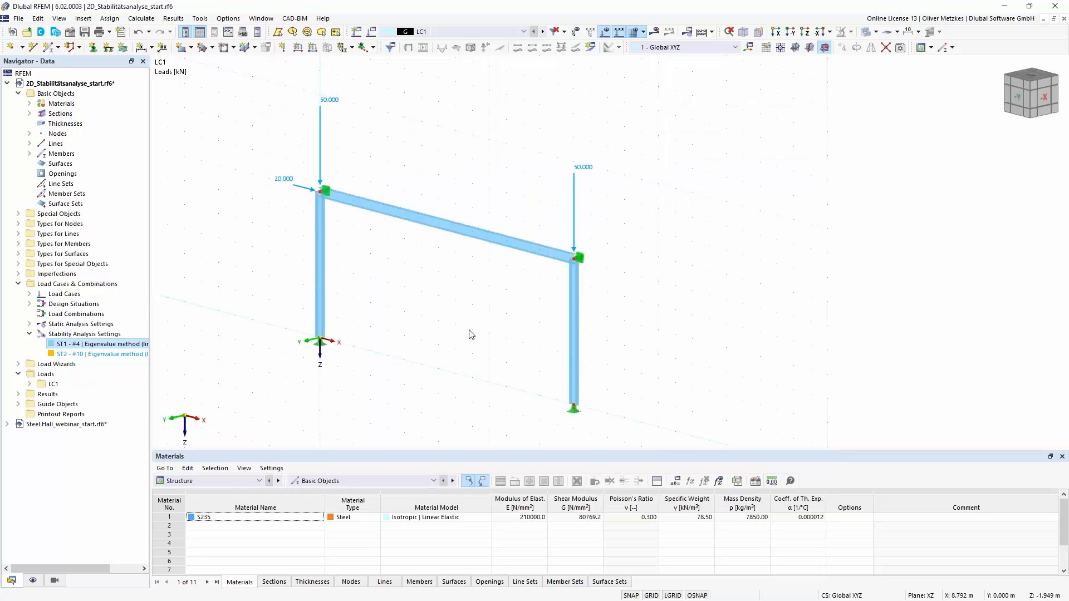
# - Calculate load case LC1 with the lateral supports and show the stability analysis results
pyautogui.click(654, 31)
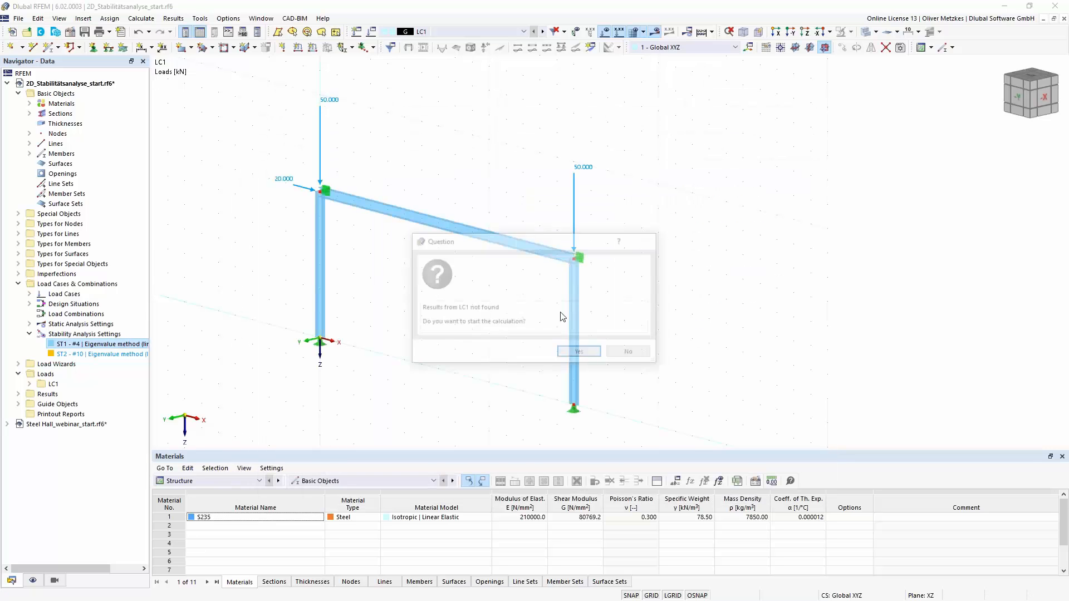
pyautogui.click(579, 356)
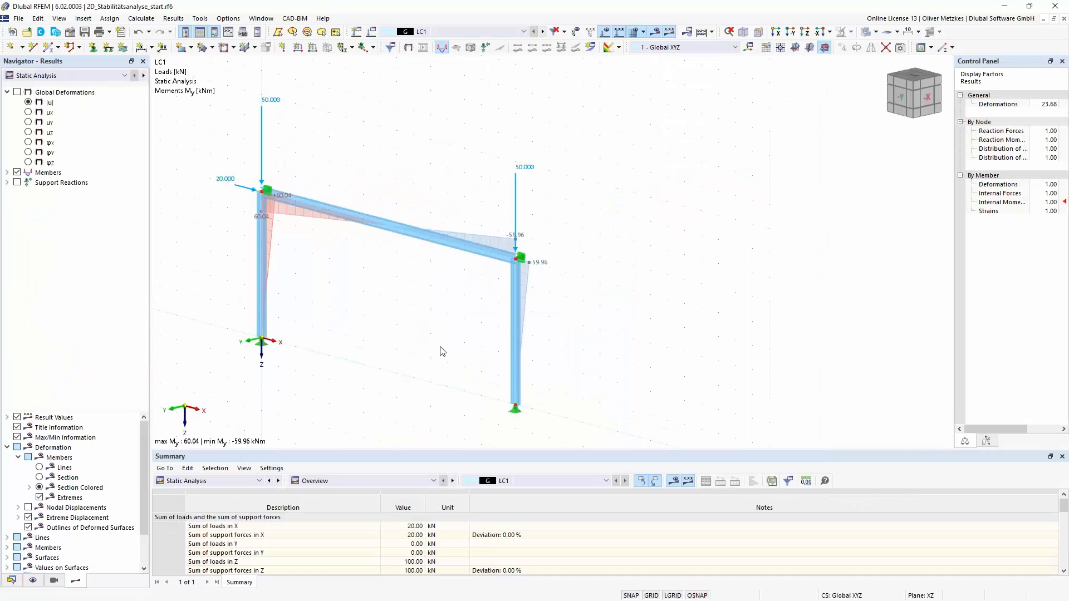
pyautogui.click(56, 75)
pyautogui.click(55, 96)
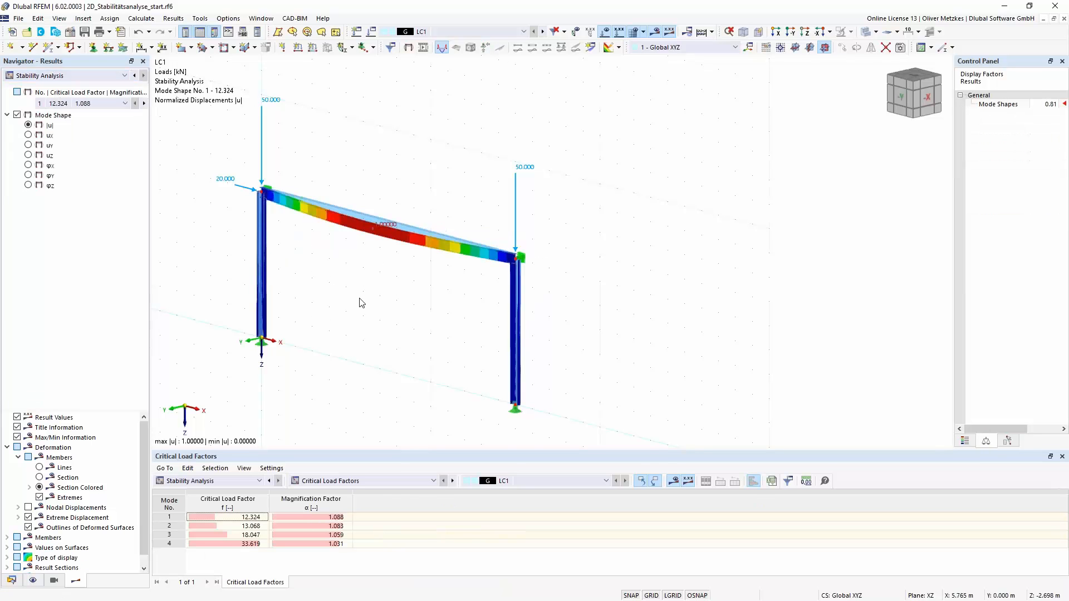
# - Examine the first mode shape on the beam, then display and inspect mode shape 2
pyautogui.moveTo(373, 320); pyautogui.dragTo(428, 315, button='right')
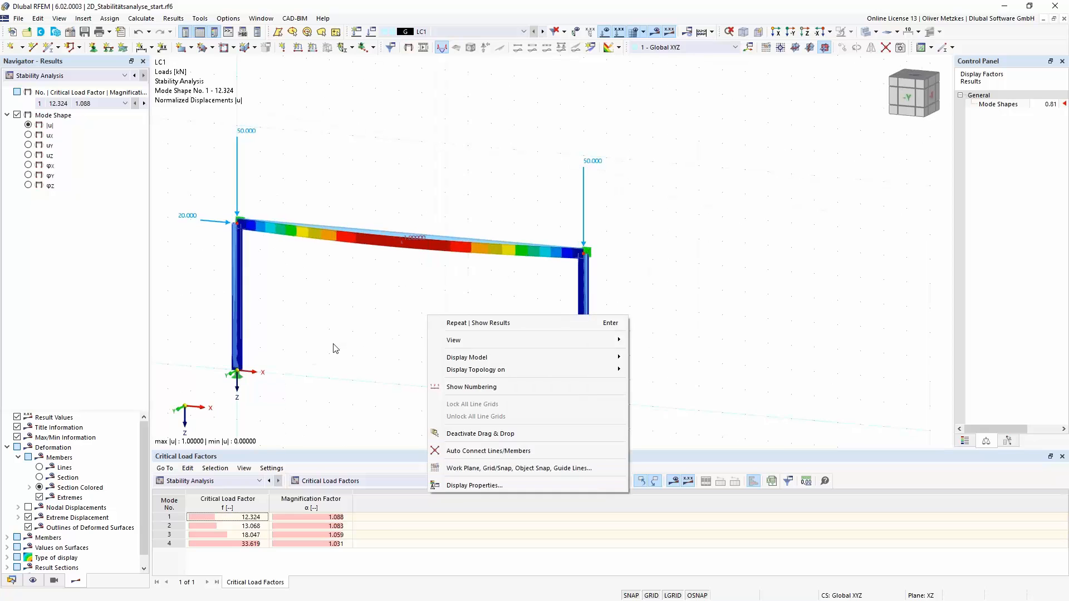
pyautogui.click(333, 345)
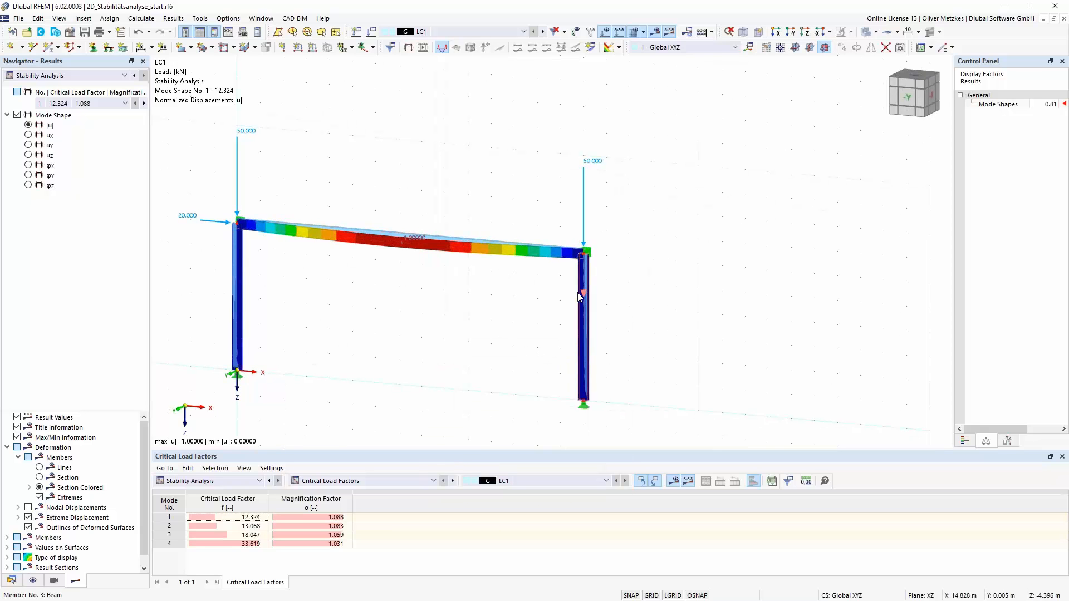
pyautogui.click(250, 526)
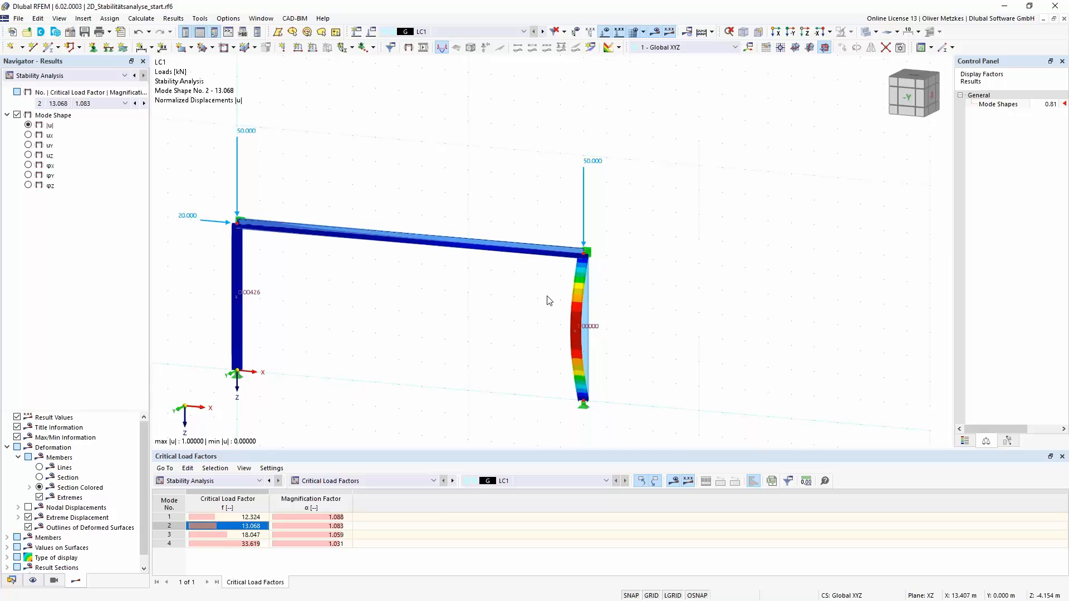
pyautogui.moveTo(510, 292); pyautogui.dragTo(506, 269, button='middle')
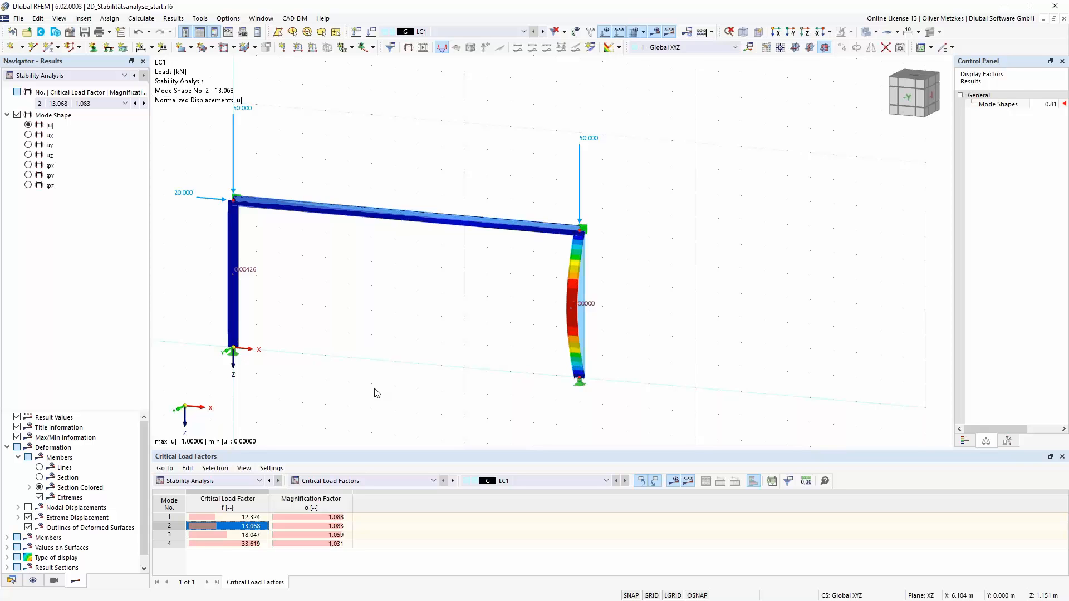
# - Show the stability results by member with the effective lengths and critical loads
pyautogui.click(385, 481)
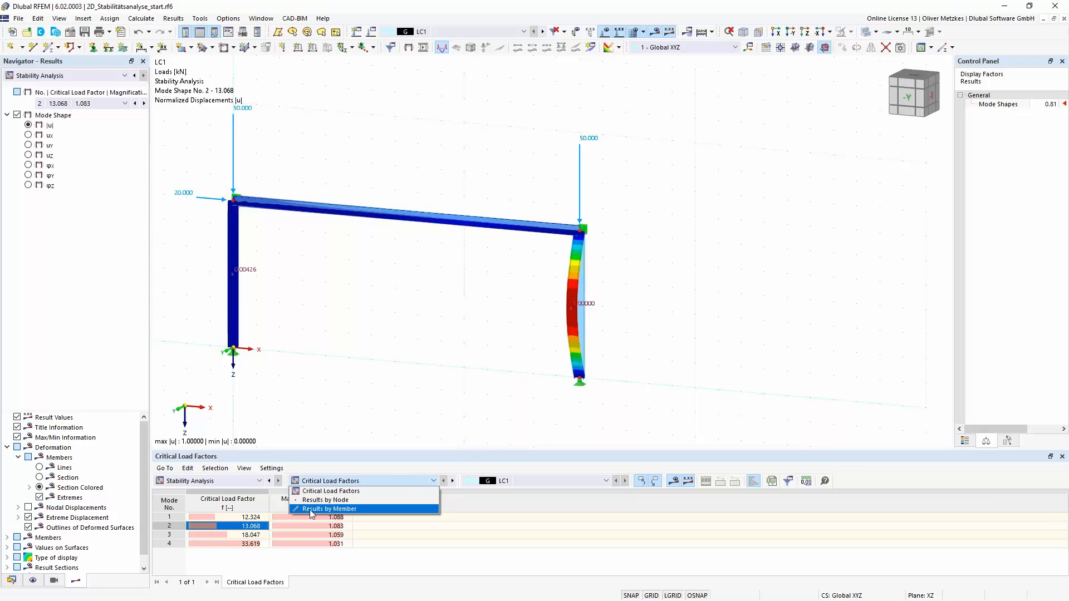
pyautogui.click(378, 510)
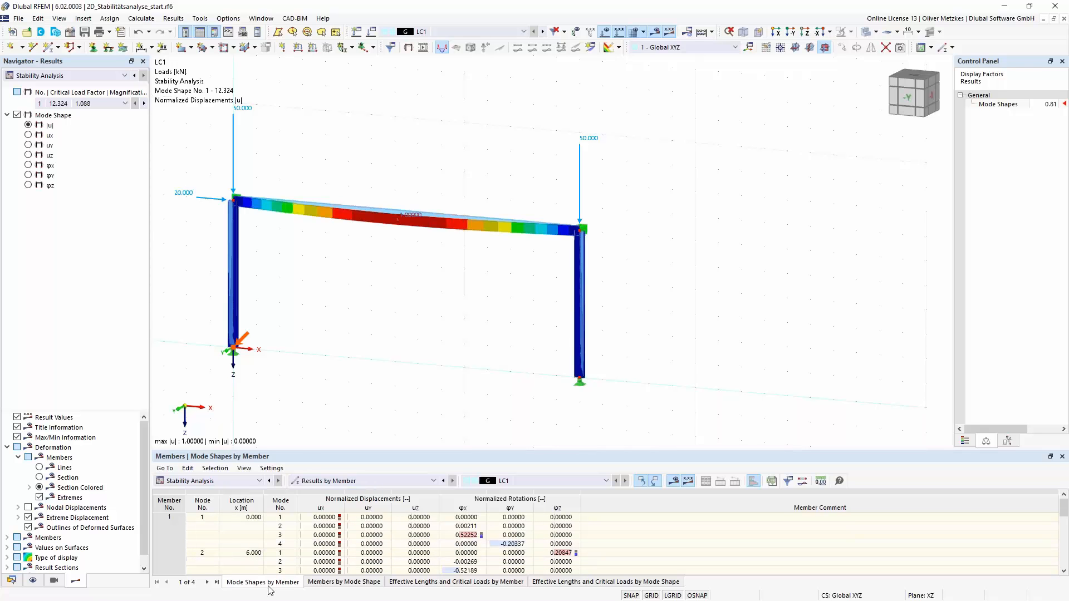
pyautogui.click(420, 582)
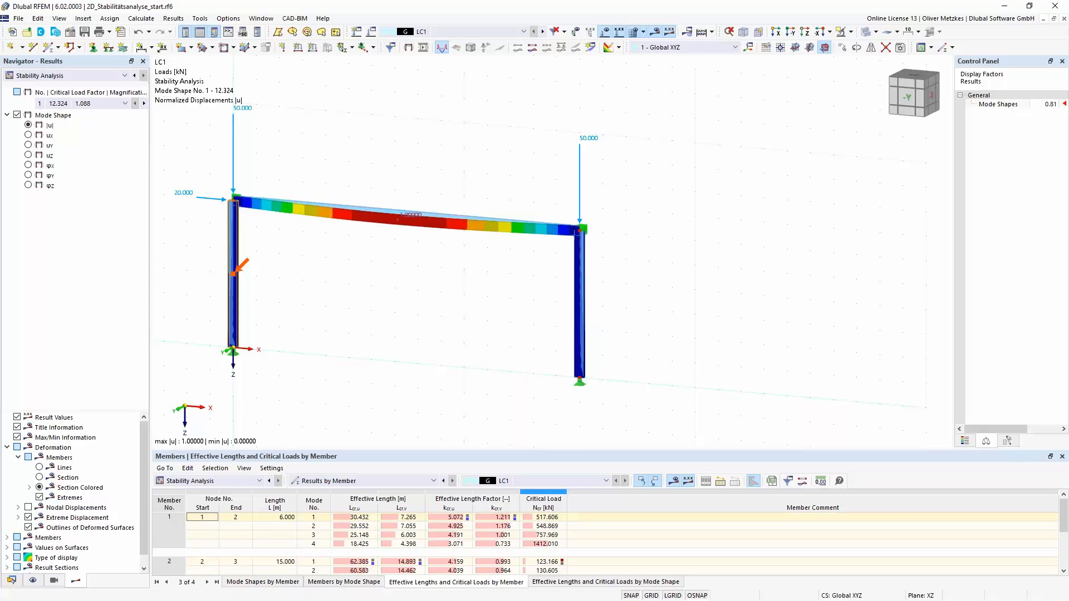
# - Locate the effective length results of column member 3 and examine its mode shape 2 up close
pyautogui.click(583, 313)
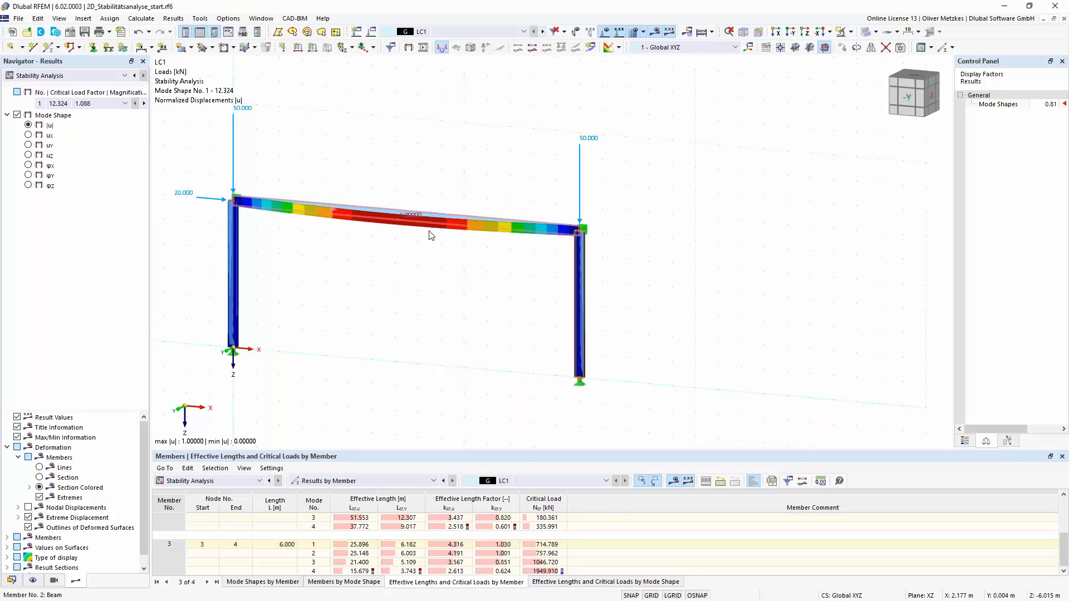
pyautogui.click(314, 554)
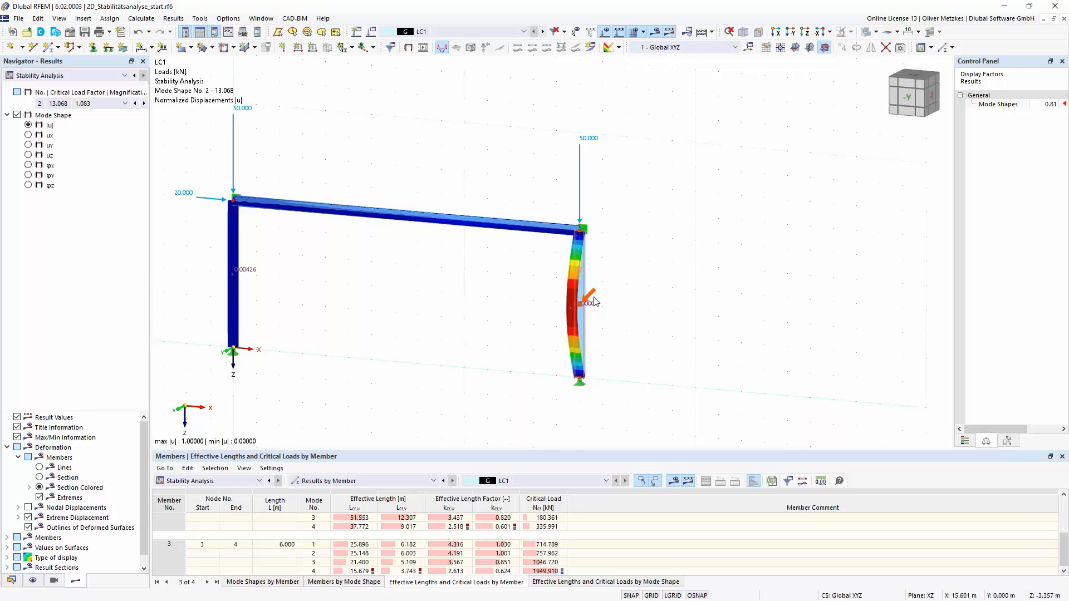
pyautogui.scroll(5, 585, 292)
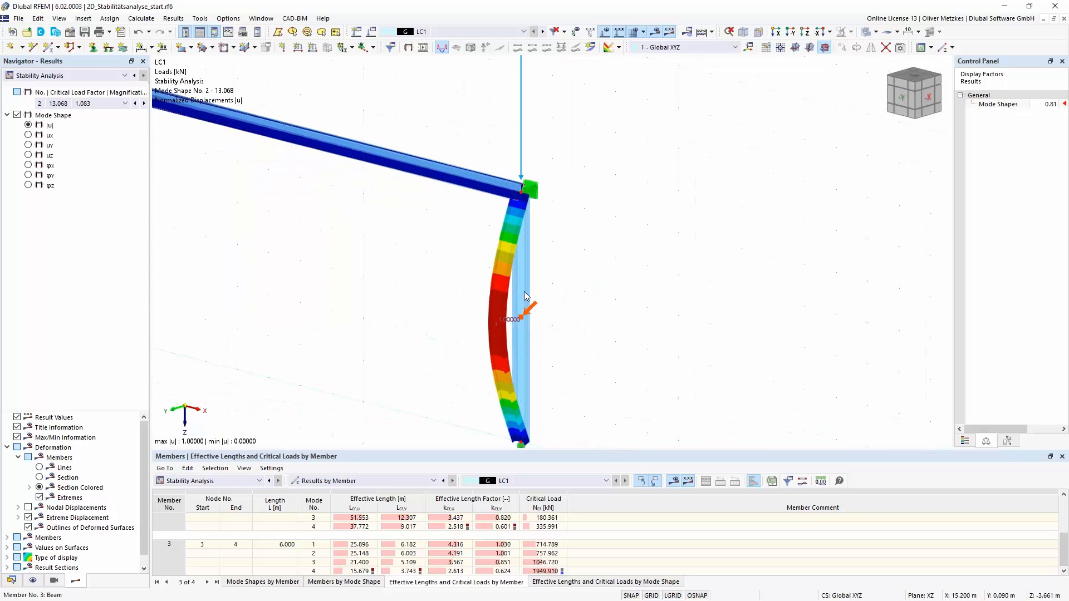
# - Turn on the local axis systems of members and look at the axes of column member 3
pyautogui.rightClick(524, 291)
pyautogui.moveTo(579, 330)
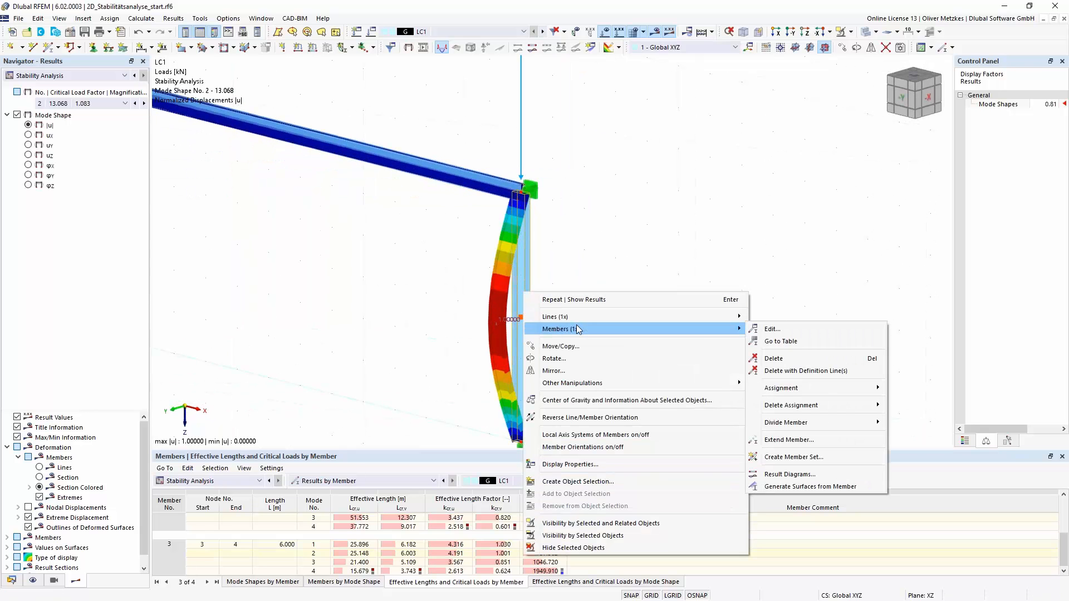
pyautogui.click(632, 436)
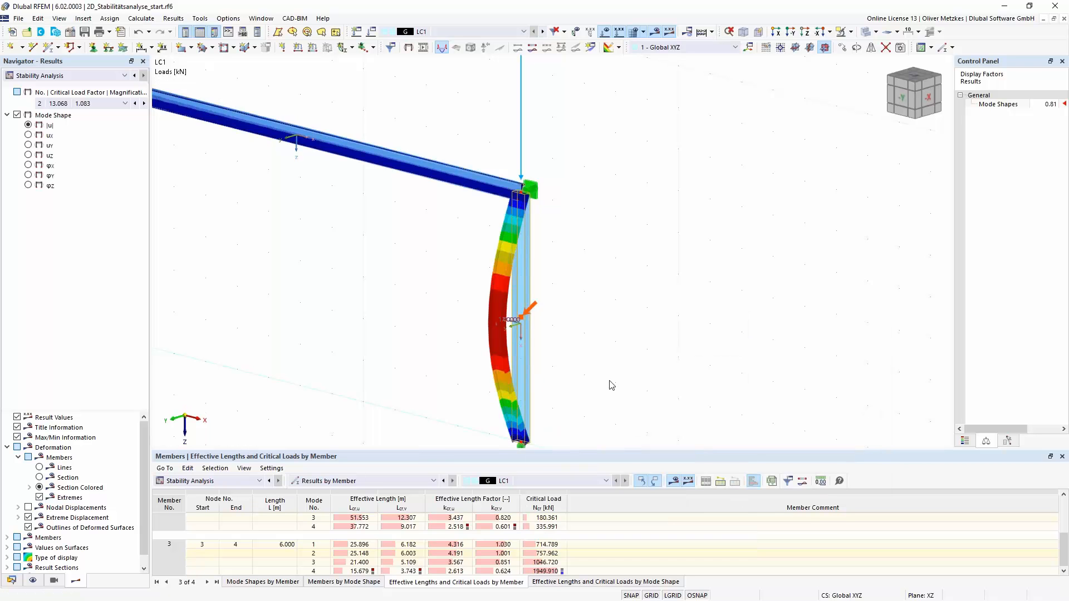
pyautogui.scroll(3, 548, 345)
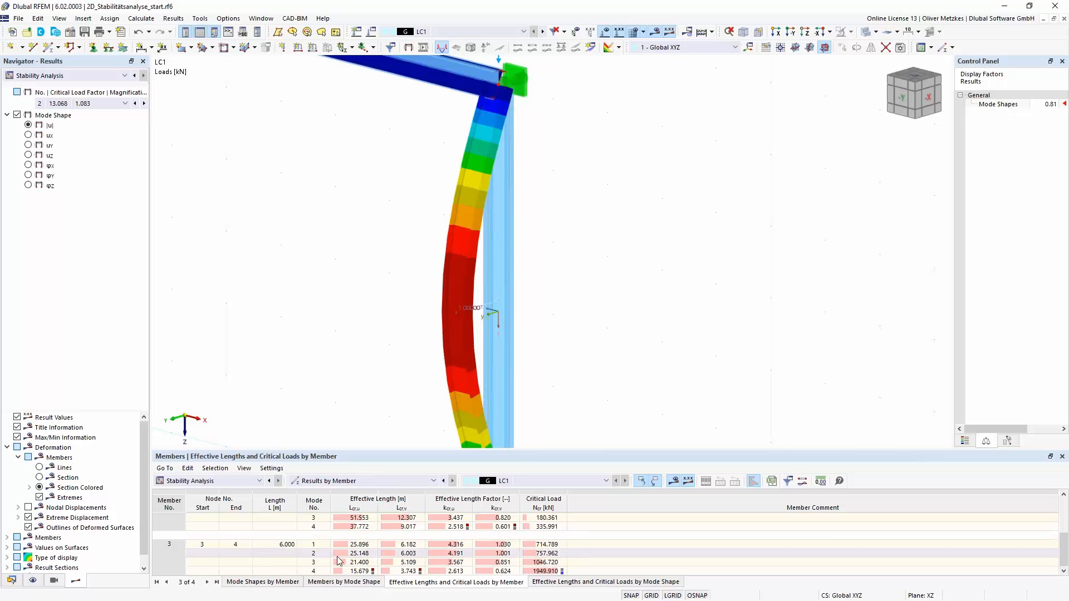
# - Check the effective length Lcr,v and factor kcr,v of column member 3 for mode 2 against the buckled shape
pyautogui.click(404, 553)
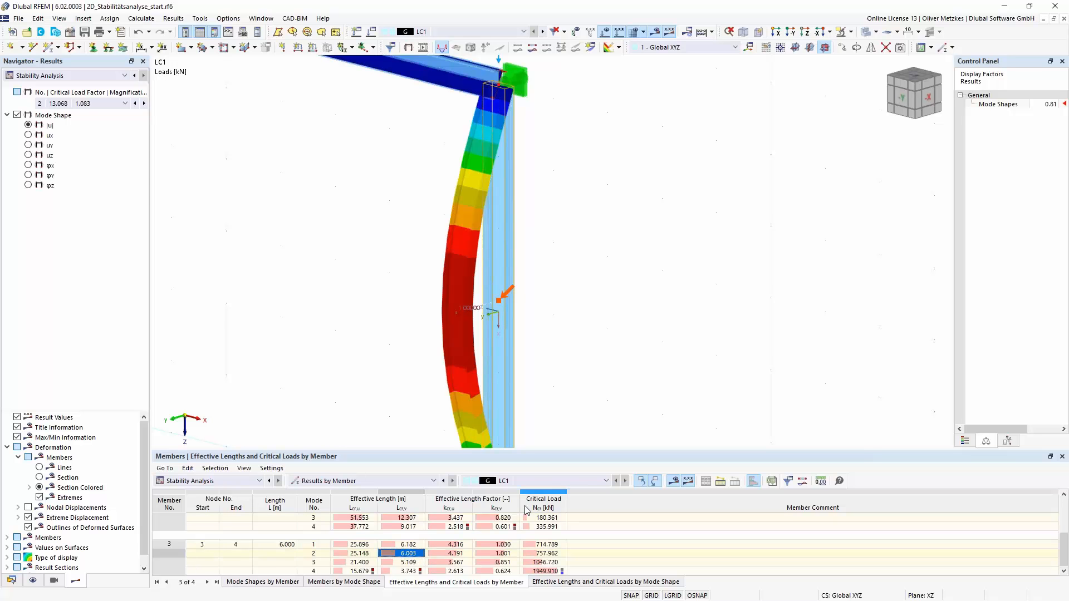
pyautogui.click(503, 553)
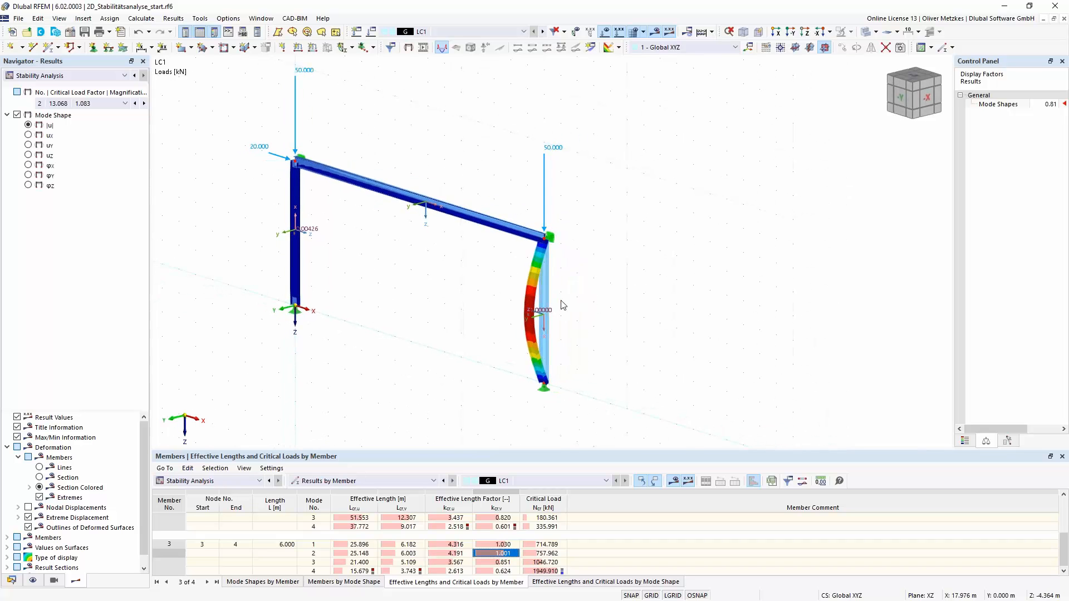
pyautogui.scroll(4, 564, 305)
pyautogui.moveTo(543, 220); pyautogui.dragTo(519, 179, button='middle')
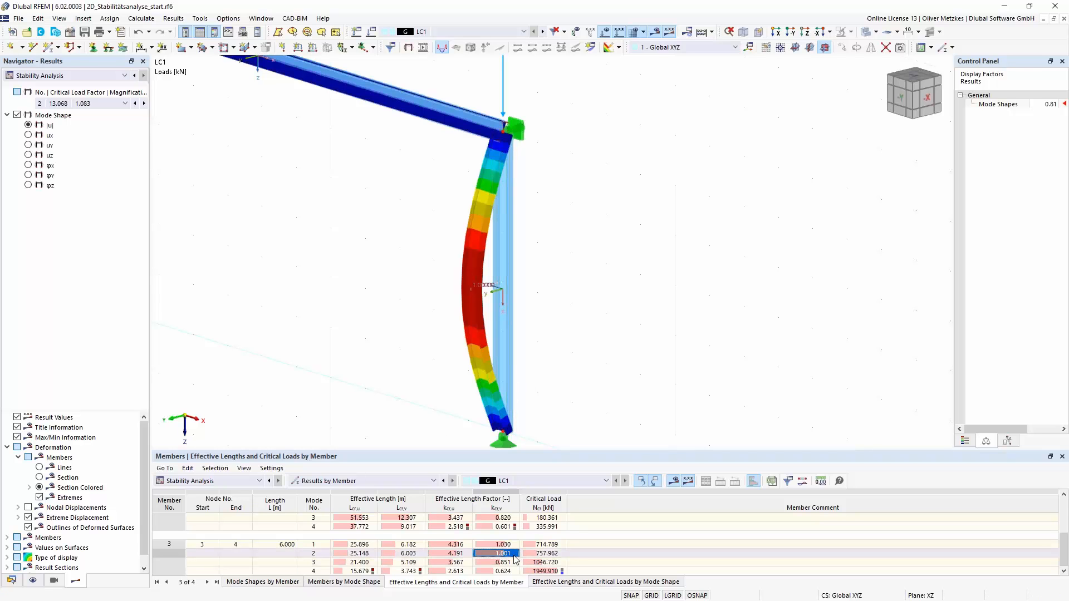
# - Display mode shape 4 of the frame and check column member 3's effective length Lcr,u and factor kcr,u
pyautogui.click(313, 571)
pyautogui.scroll(-1, 353, 374)
pyautogui.moveTo(382, 330); pyautogui.dragTo(512, 297, button='middle')
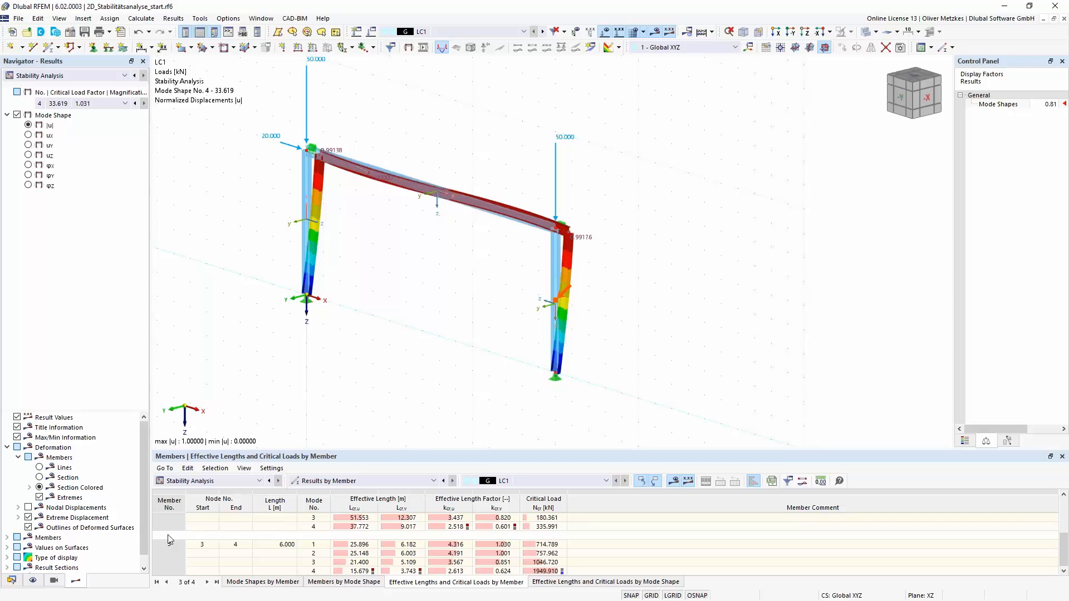
pyautogui.click(314, 571)
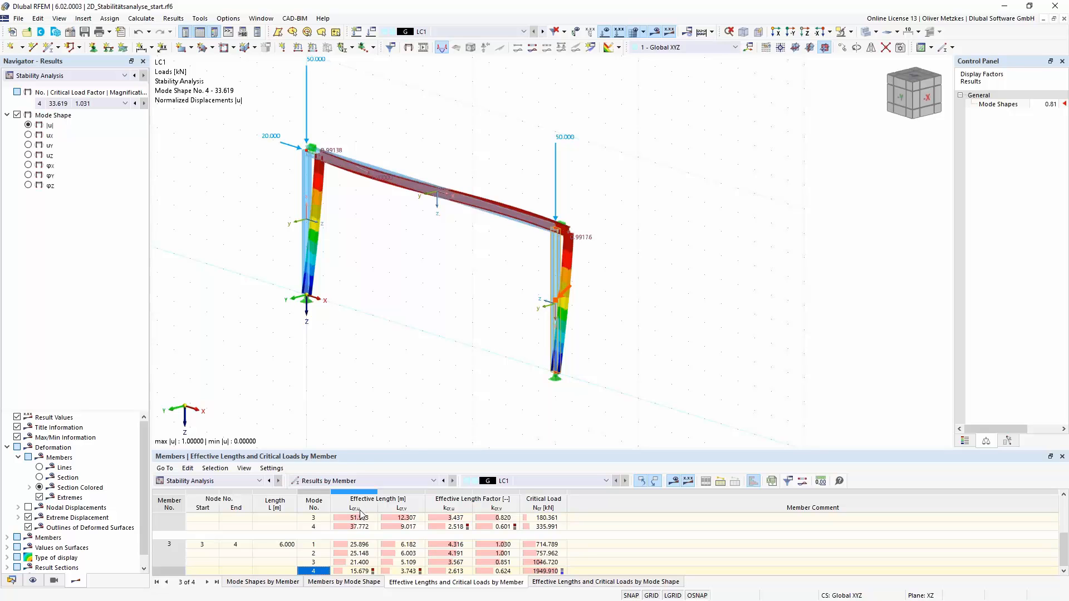
pyautogui.click(361, 572)
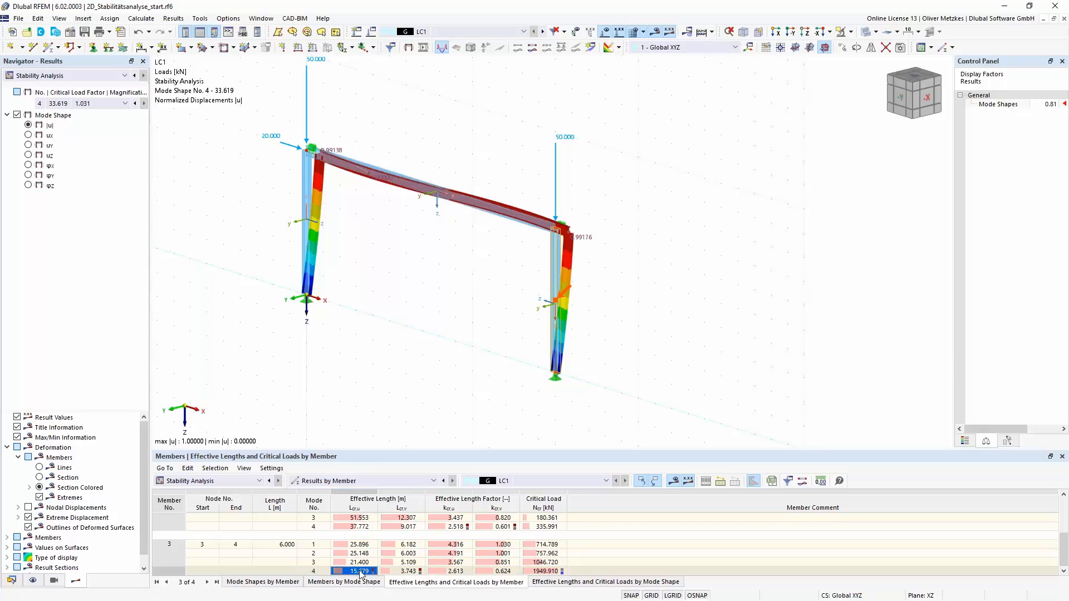
pyautogui.click(455, 573)
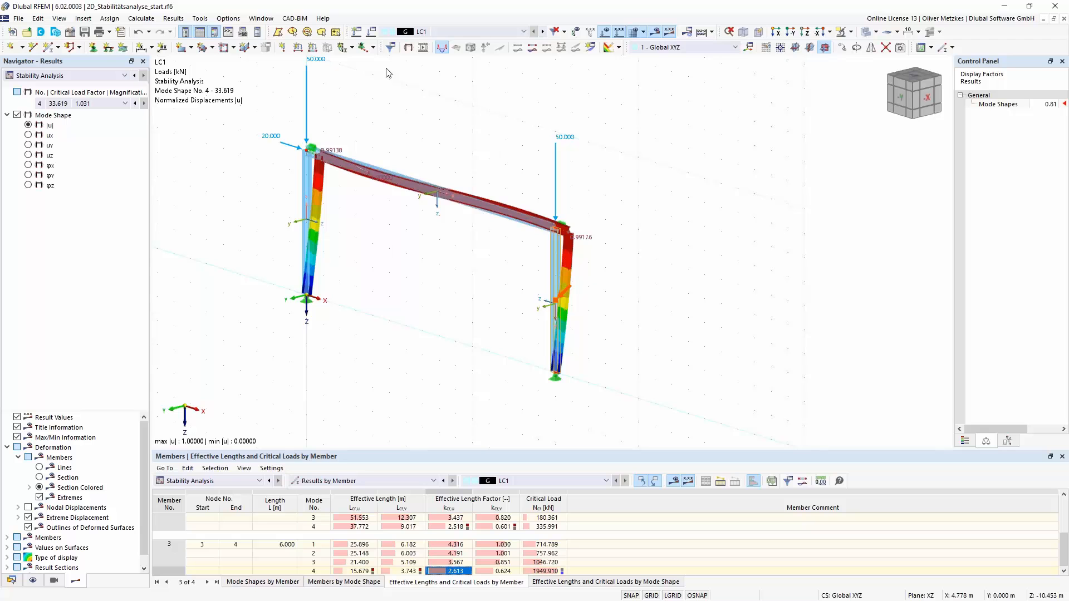
# - Switch to the open model Steel Hall_webinar_start.rf6 and look at the hall structure up close
pyautogui.click(269, 23)
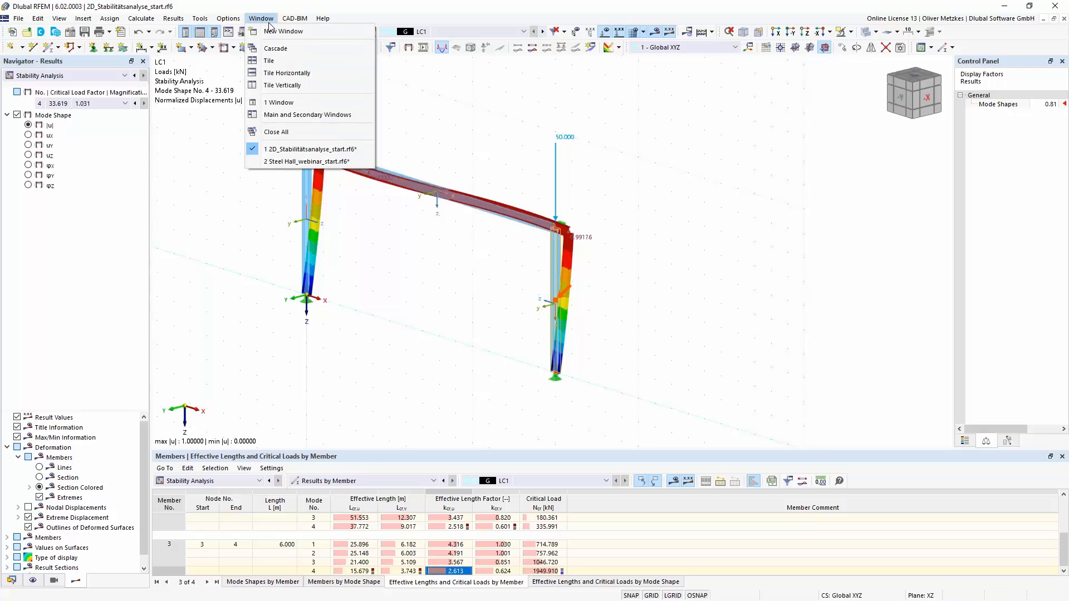
pyautogui.click(265, 161)
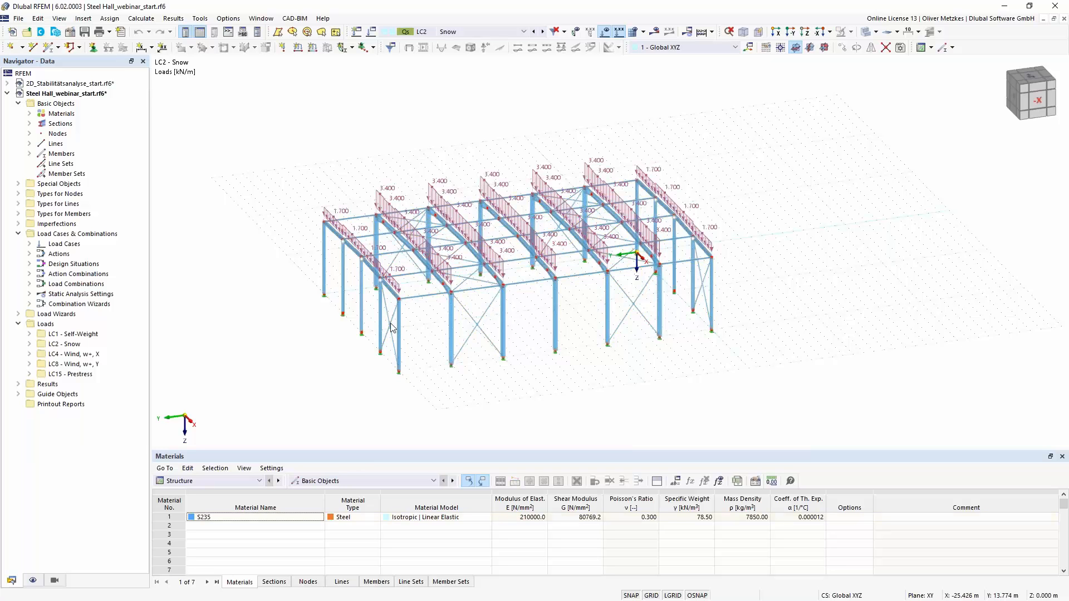
pyautogui.scroll(1, 466, 296)
pyautogui.scroll(2, 466, 297)
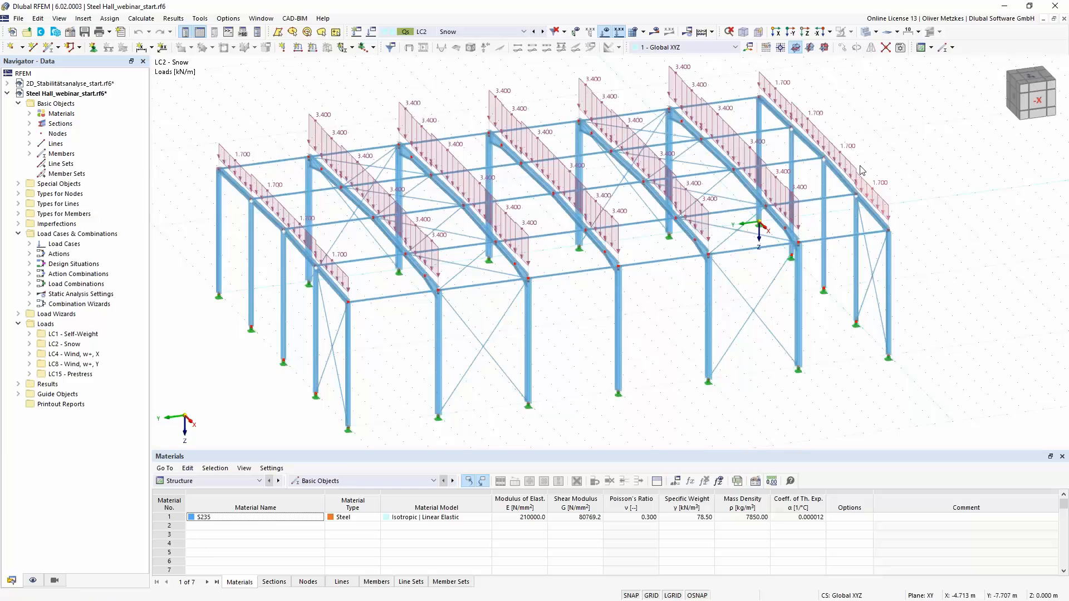
# - Review the hall's load cases and load combinations, then inspect the frames with the snow load
pyautogui.click(482, 32)
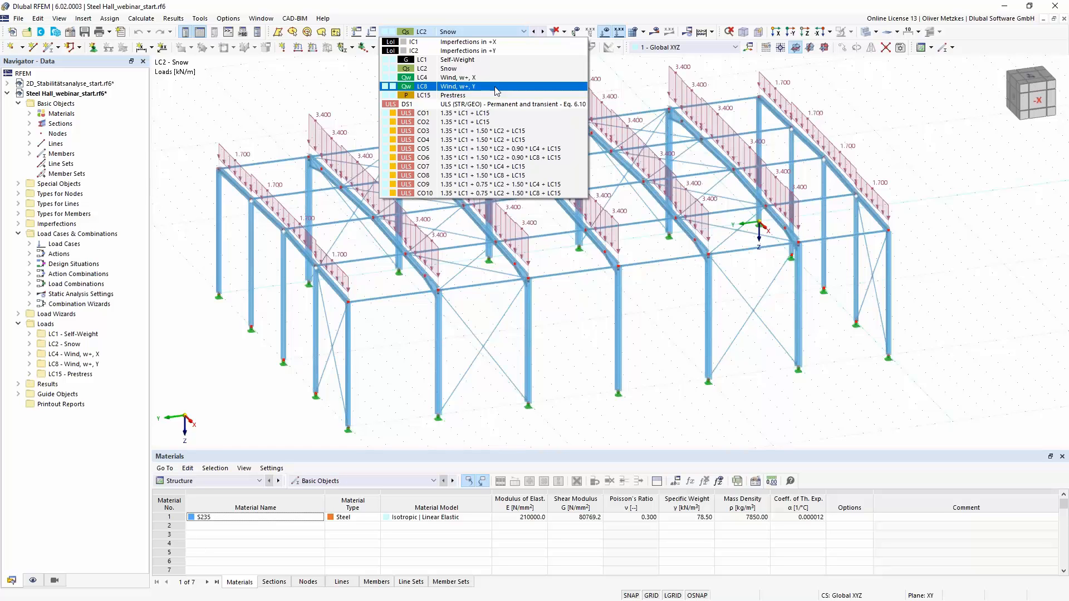
pyautogui.click(350, 85)
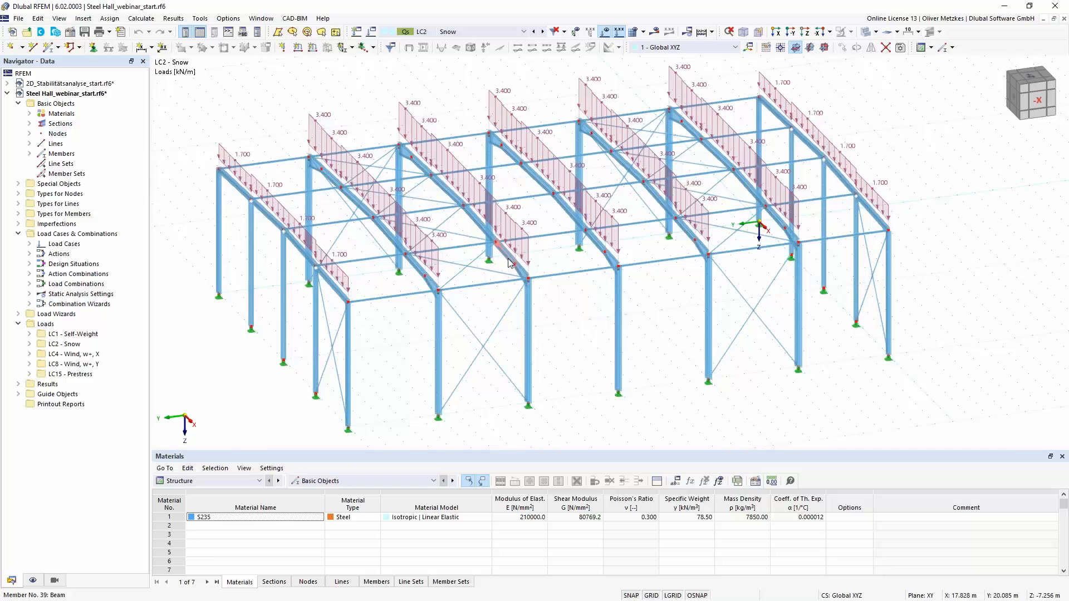
pyautogui.scroll(2, 455, 244)
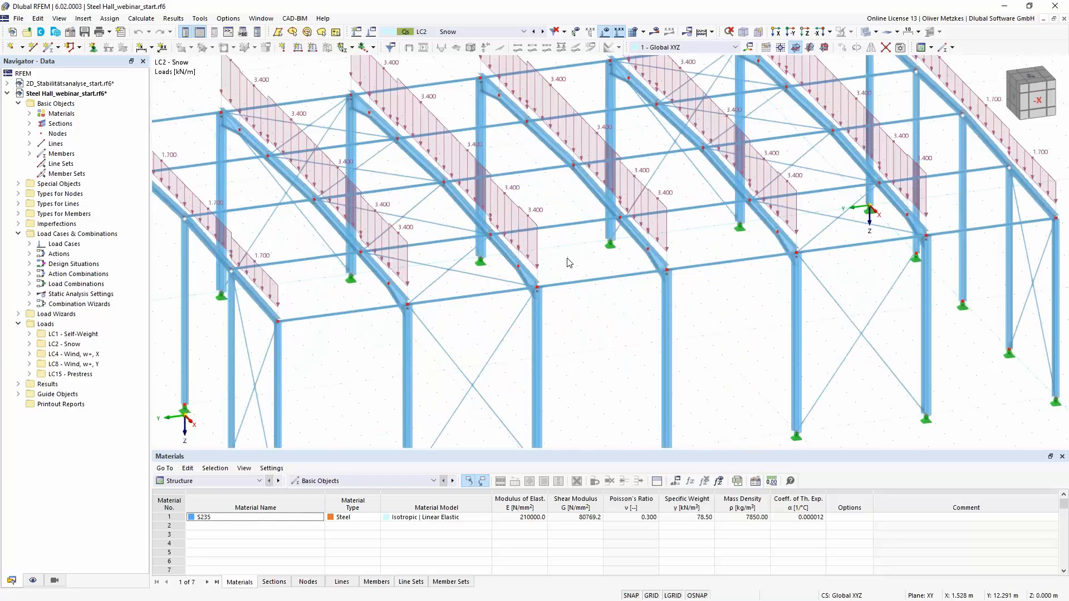
pyautogui.scroll(-1, 573, 263)
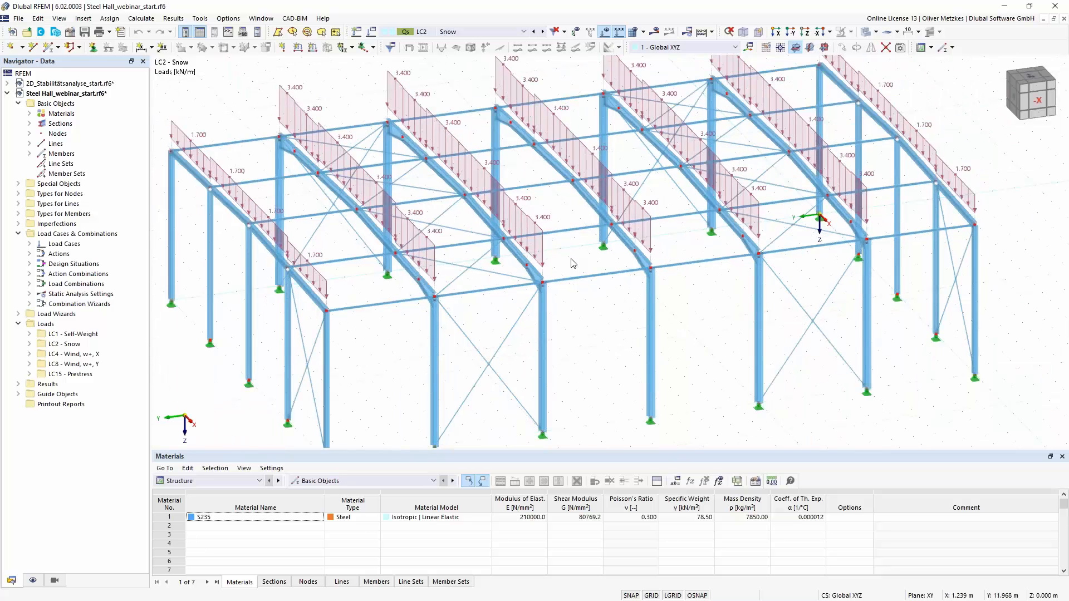
pyautogui.scroll(-1, 573, 263)
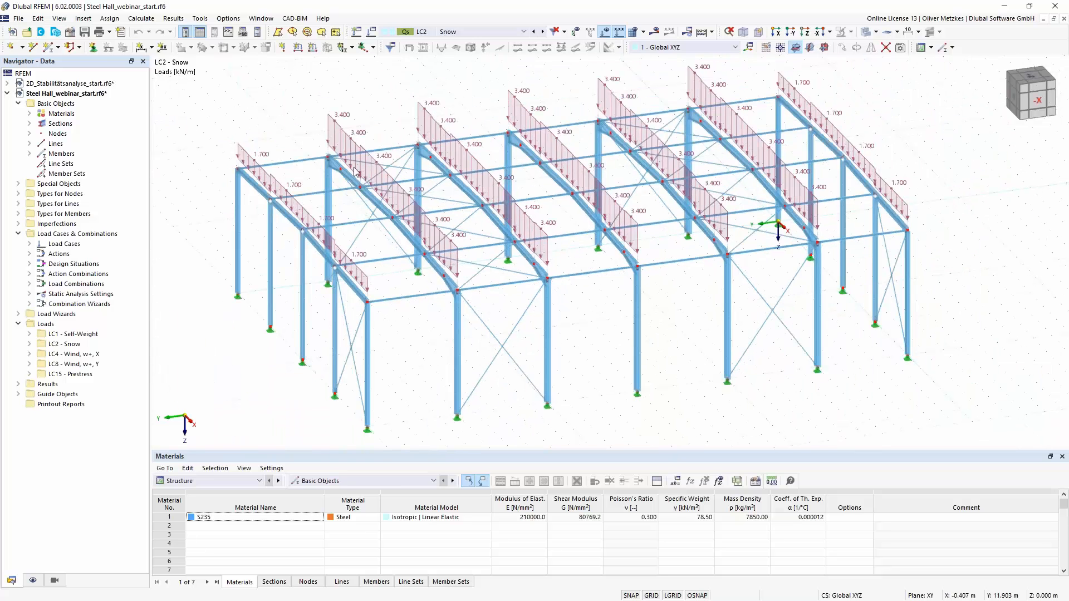
# - Activate the Structure Stability add-on in the steel hall model's base data
pyautogui.click(73, 35)
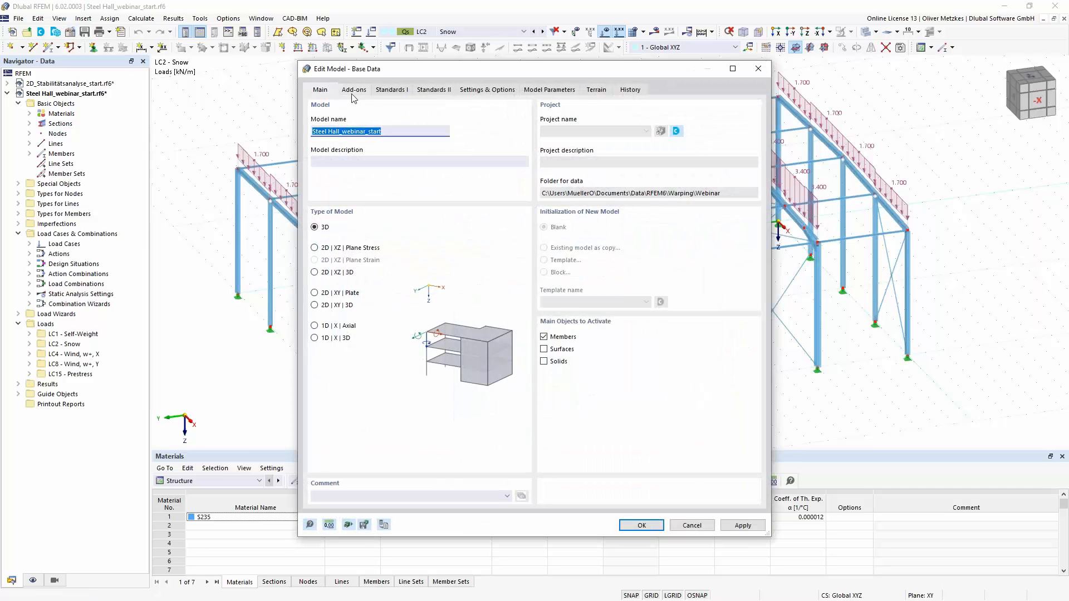
pyautogui.click(355, 91)
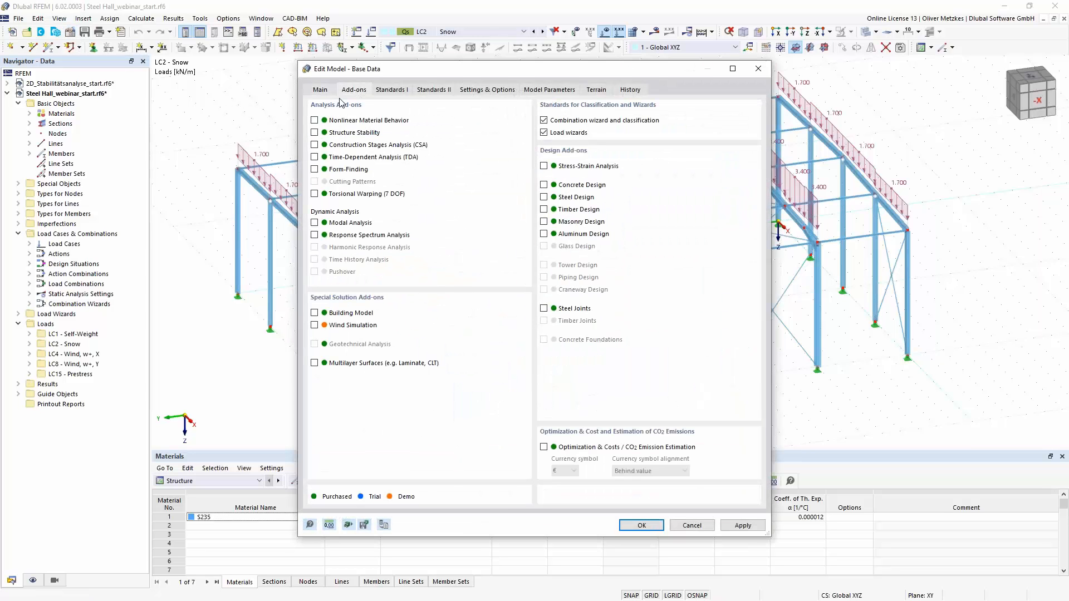
pyautogui.click(314, 133)
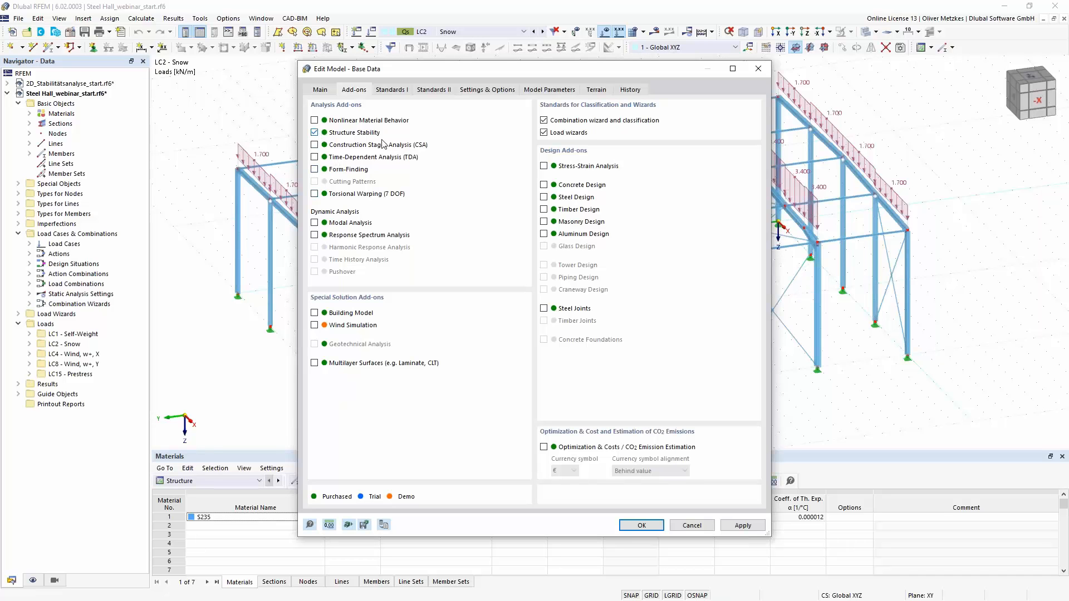
pyautogui.click(638, 528)
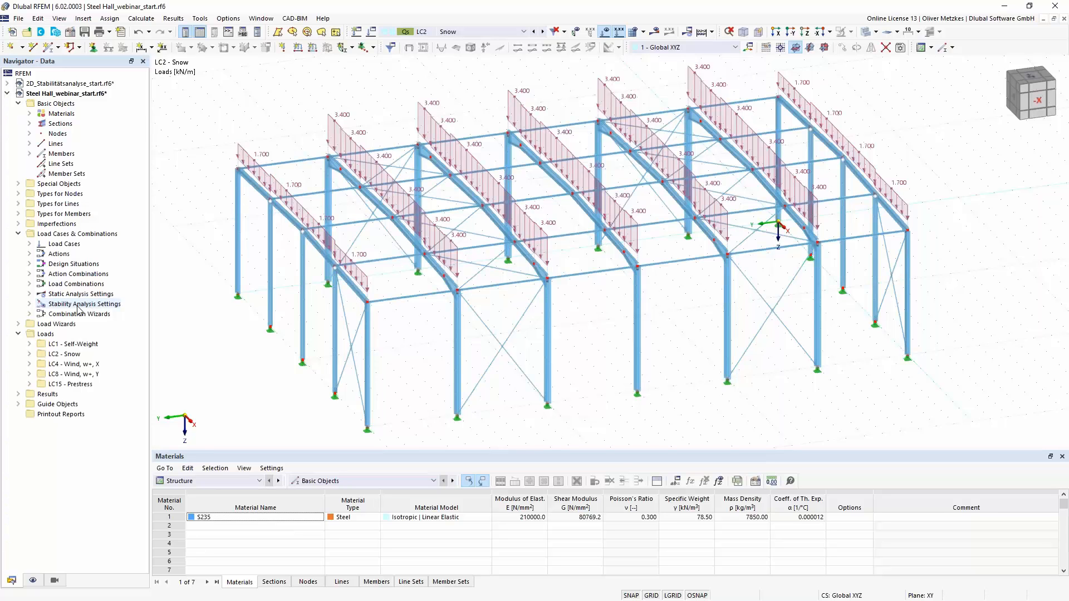
# - Enable the critical load calculation with ST1 (linear eigenvalue method, Lanczos) for load combination CO5 and calculate it
pyautogui.click(418, 34)
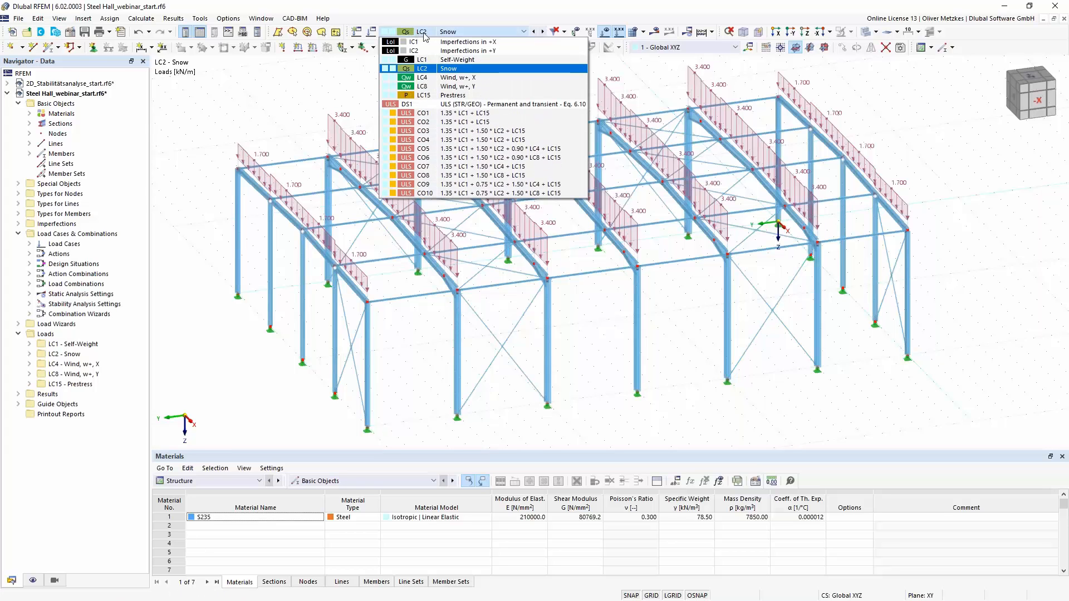
pyautogui.click(490, 133)
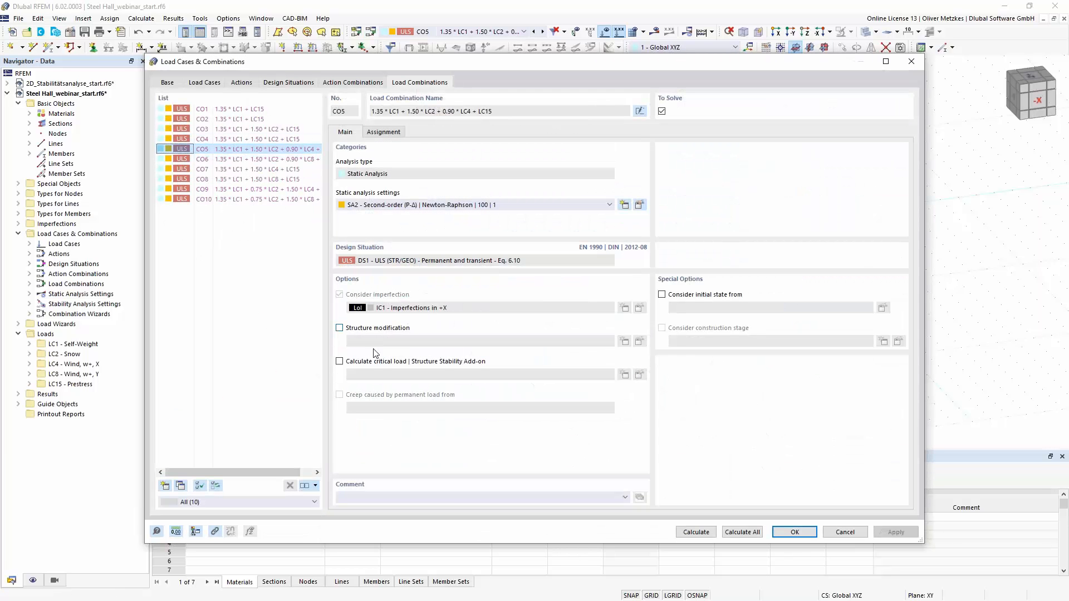
pyautogui.click(355, 362)
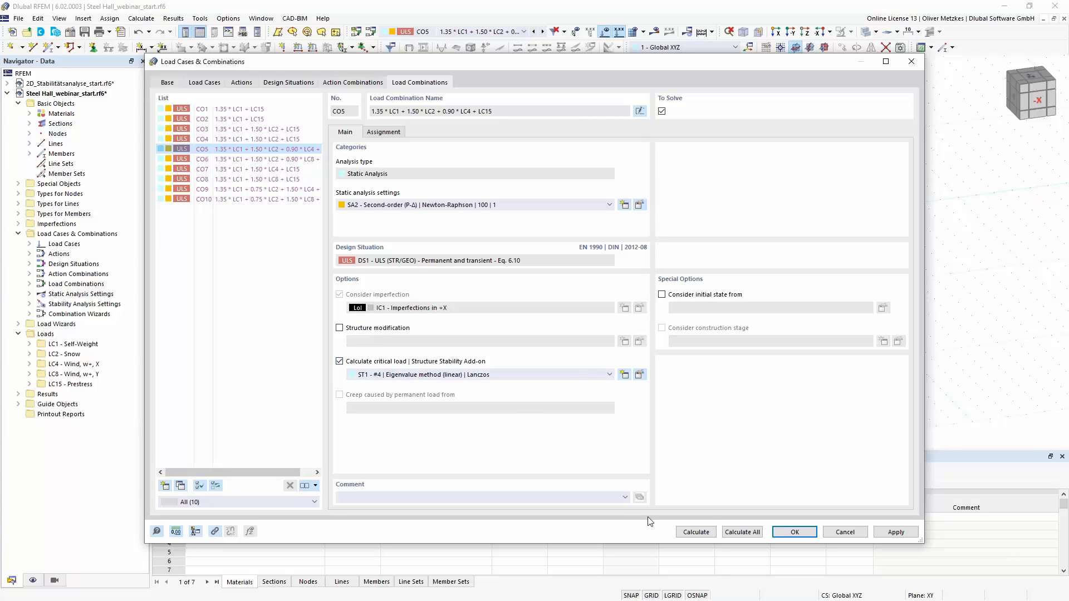
pyautogui.click(697, 532)
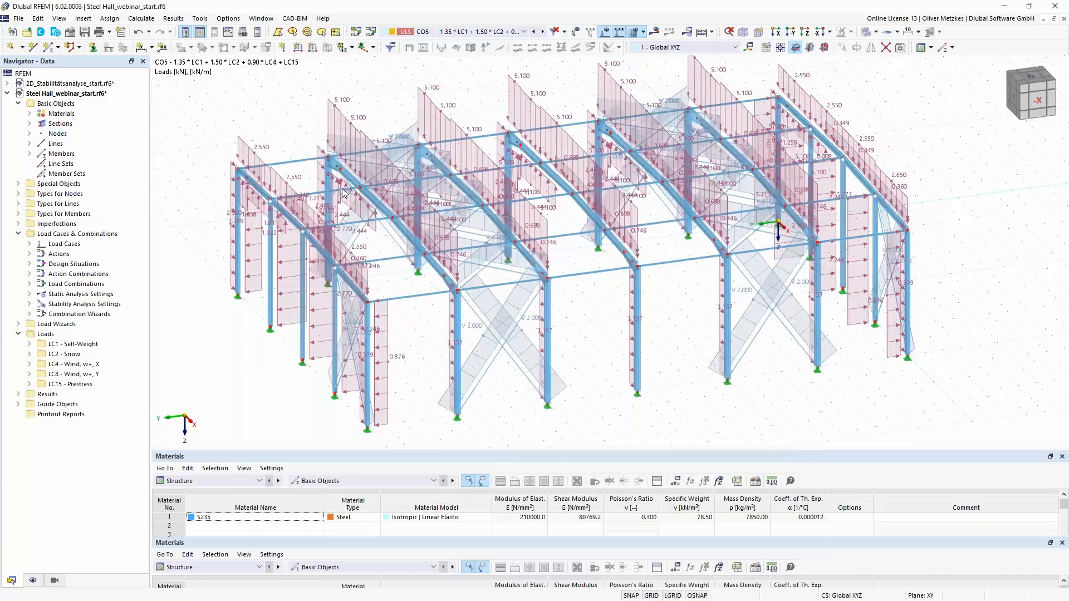
# - Show the stability analysis results of CO5, hide the loads, and examine mode shape 1 of the hall
pyautogui.click(74, 76)
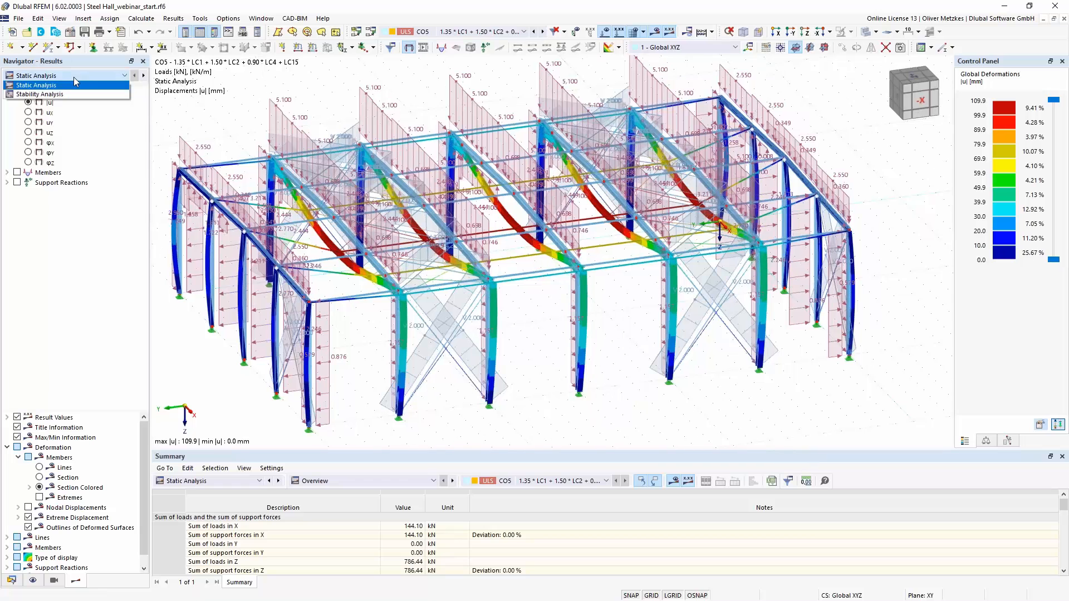
pyautogui.click(73, 94)
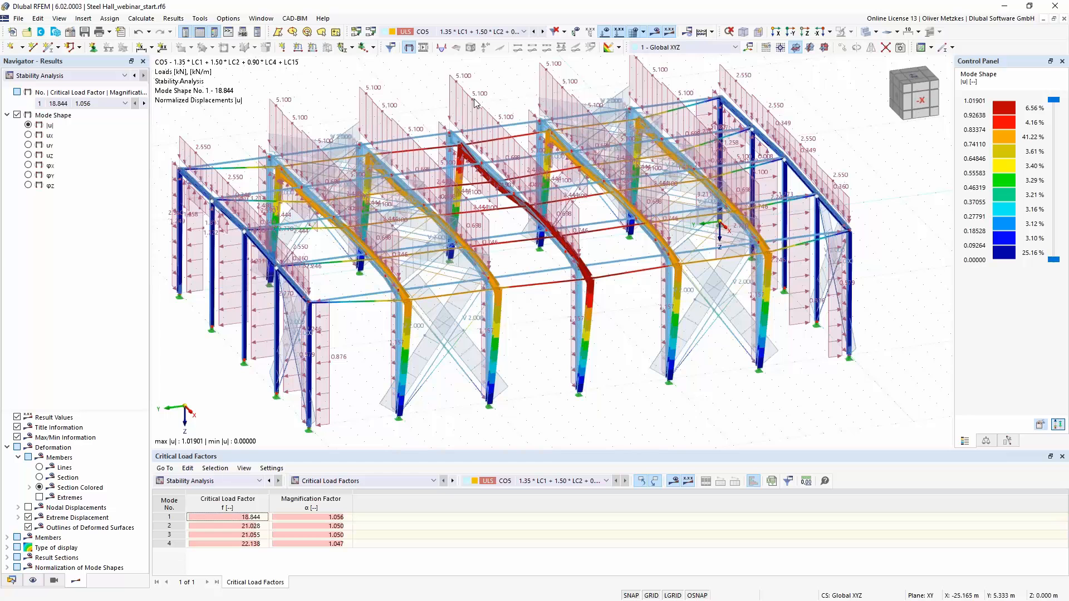
pyautogui.keyDown('ctrl'); pyautogui.moveTo(599, 394); pyautogui.dragTo(620, 387, button='middle'); pyautogui.keyUp('ctrl')
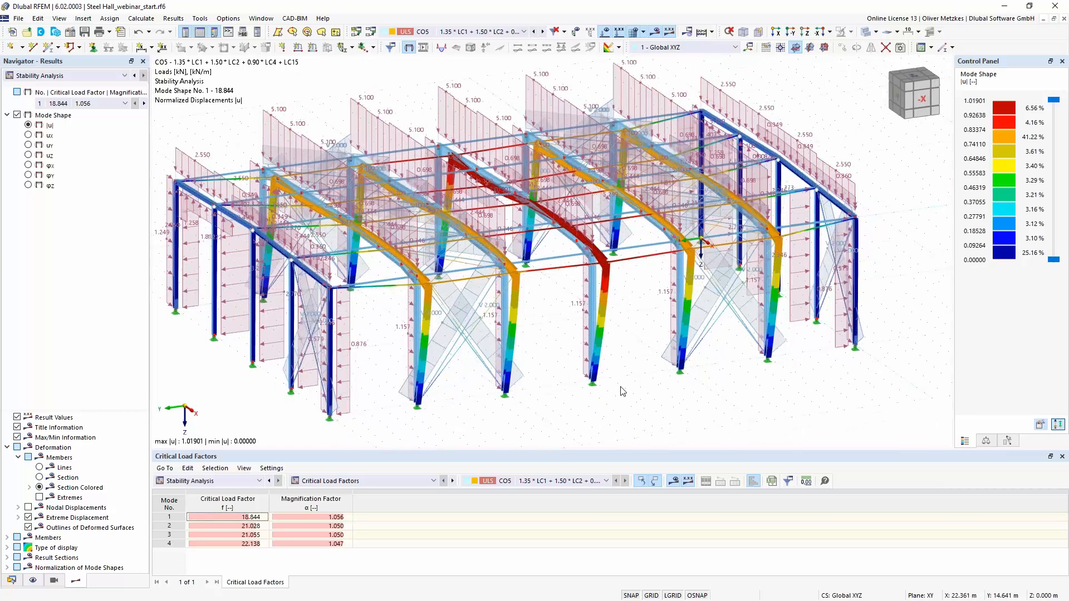
pyautogui.click(616, 49)
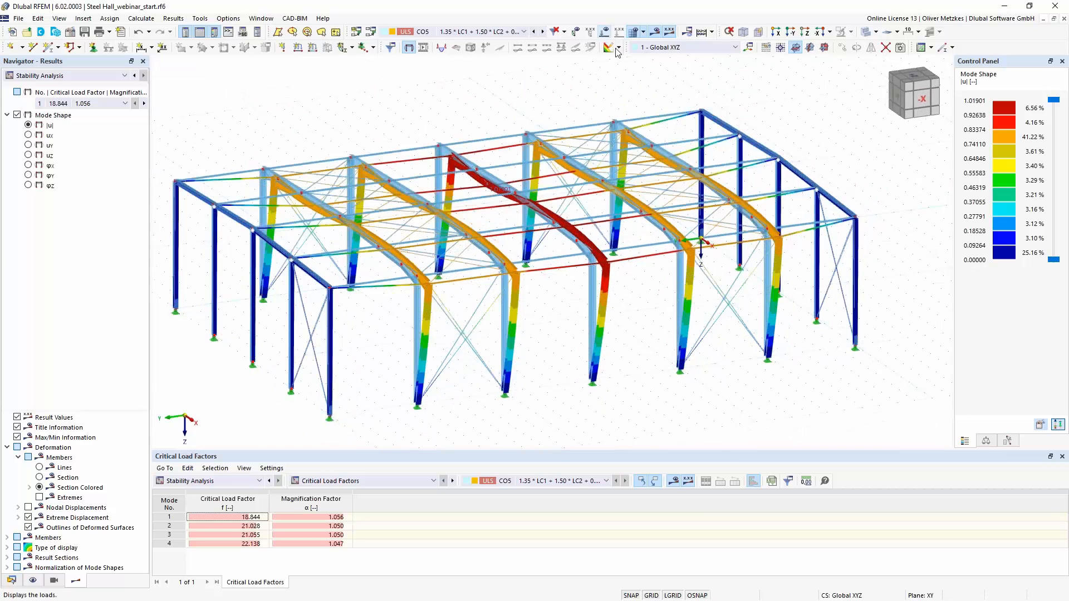
pyautogui.keyDown('ctrl'); pyautogui.moveTo(629, 318); pyautogui.dragTo(644, 328, button='middle'); pyautogui.keyUp('ctrl')
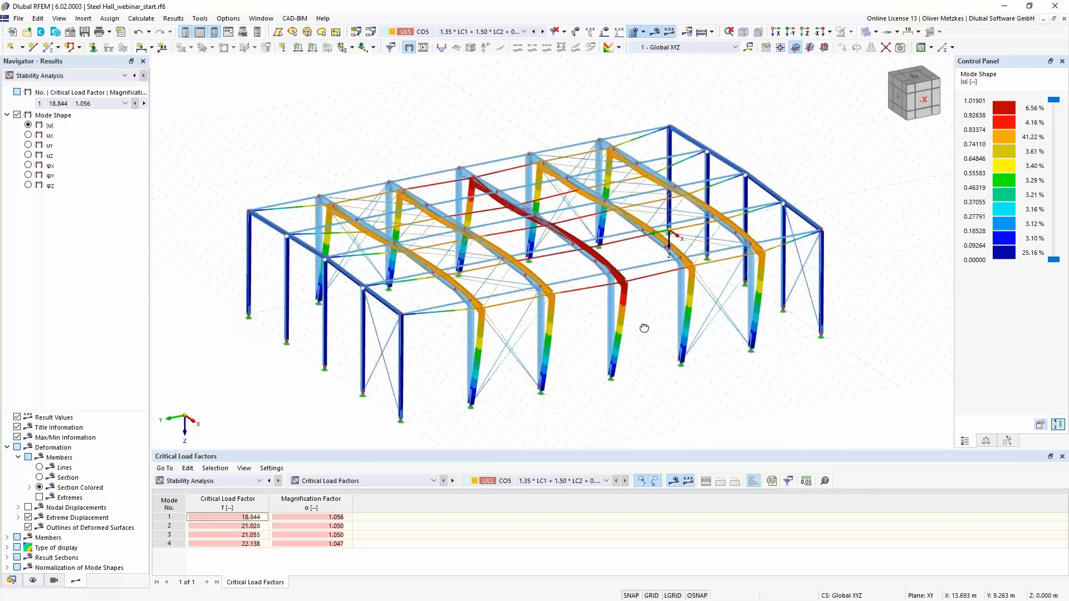
pyautogui.moveTo(644, 327); pyautogui.dragTo(643, 327, button='right')
pyautogui.click(586, 410)
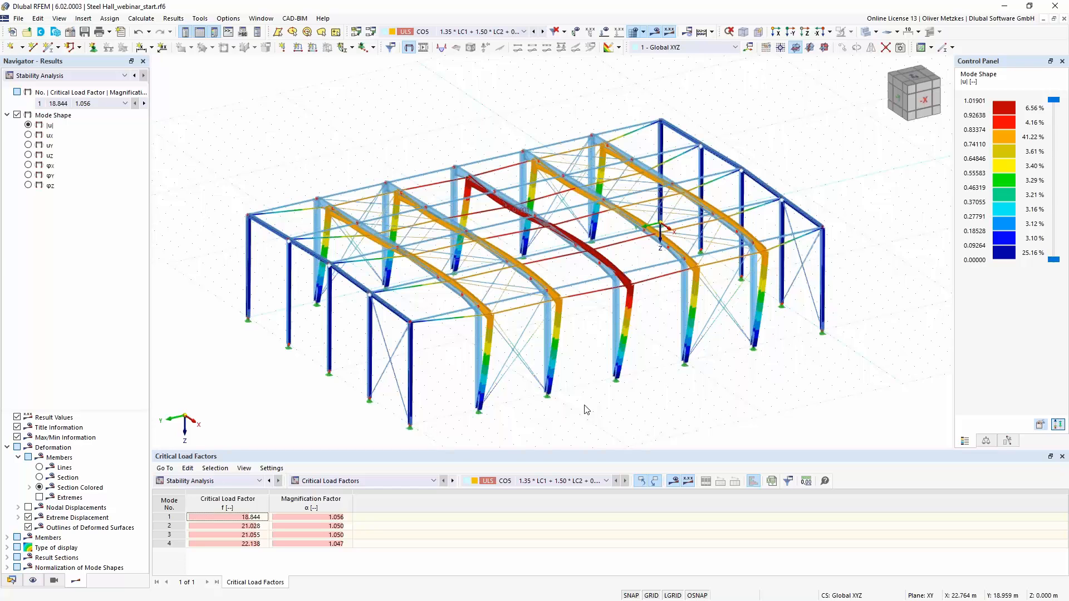
# - Enable stability analysis with ST1 (linear eigenvalue method, Lanczos) in the combination wizard assigned to design situation DS1
pyautogui.click(370, 33)
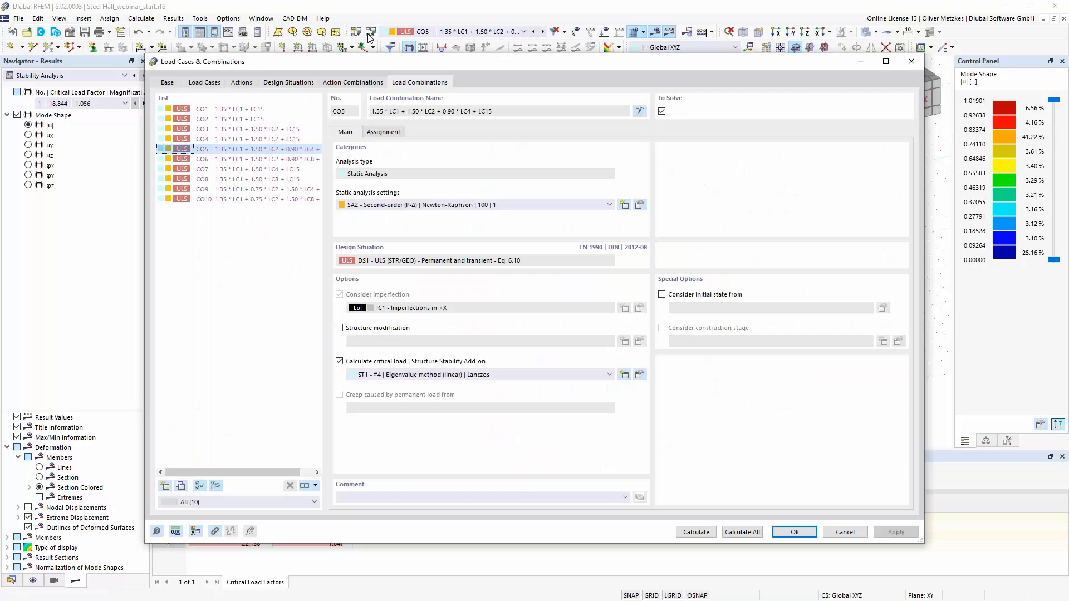
pyautogui.click(286, 84)
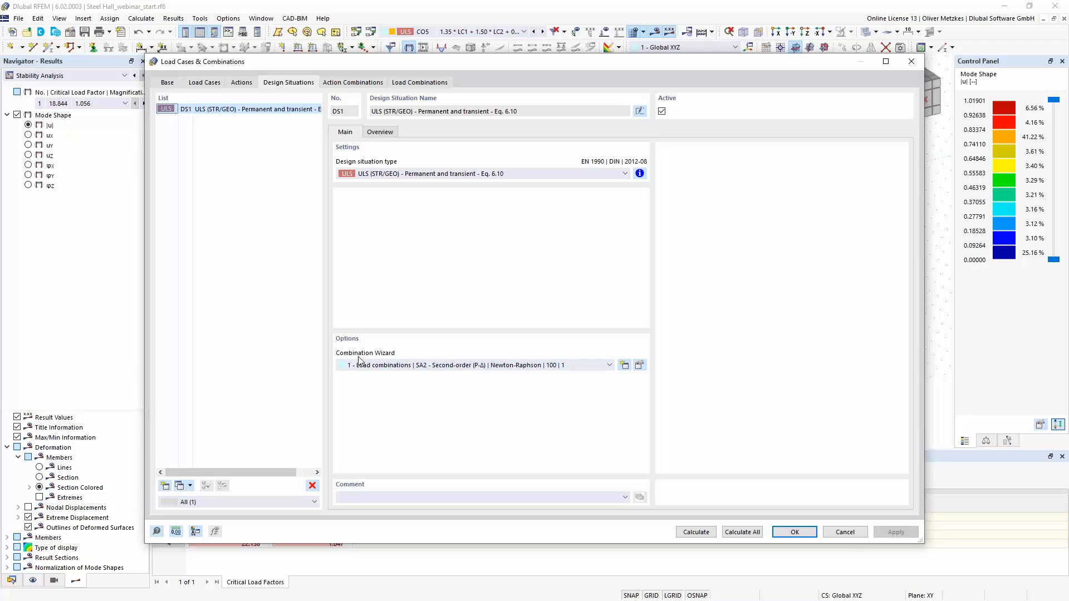
pyautogui.click(639, 365)
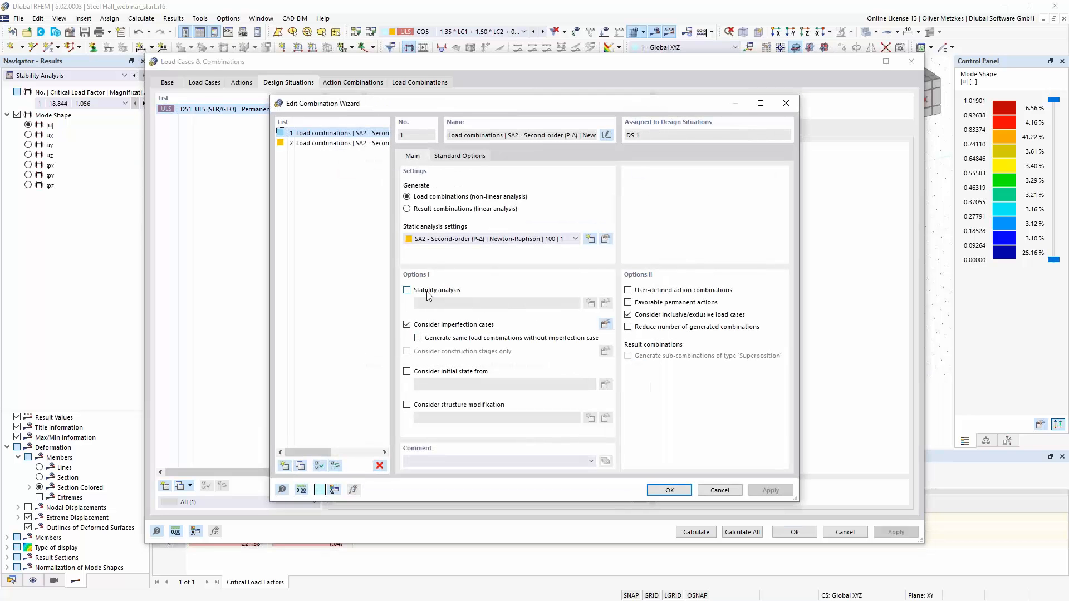
pyautogui.click(461, 290)
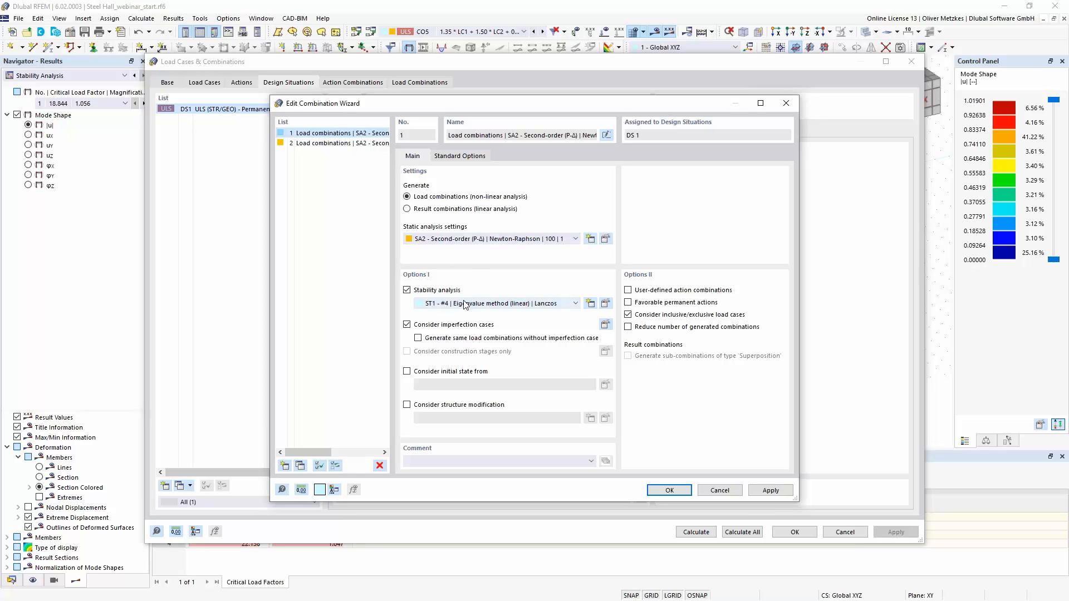
pyautogui.click(669, 491)
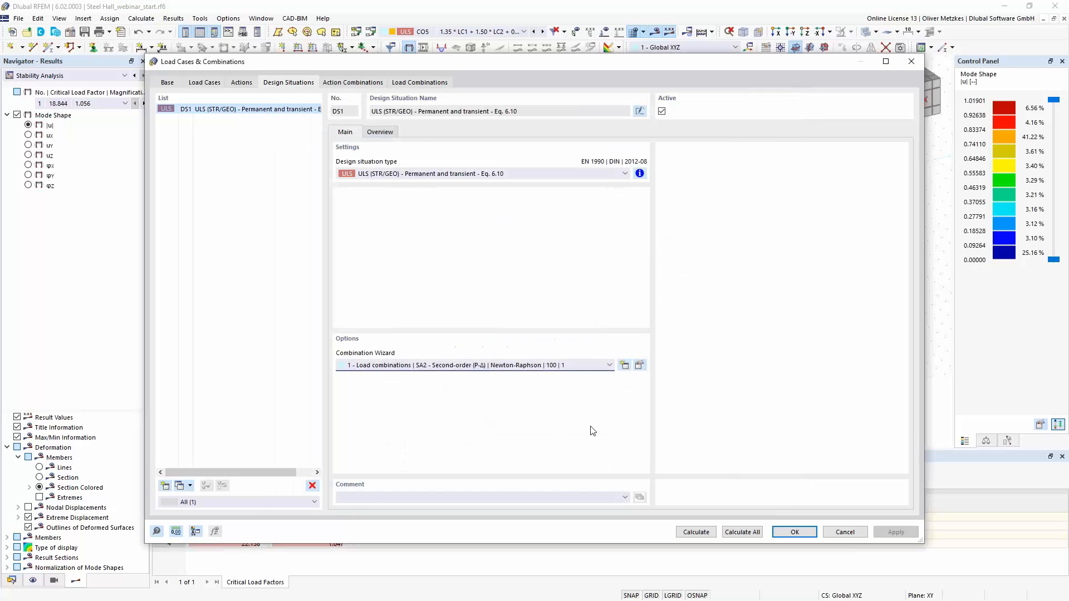
# - Clear the combination wizard of design situation DS1 and reassign wizard 1 (SA2, second-order, Newton-Raphson) to regenerate the combinations
pyautogui.click(499, 371)
pyautogui.click(493, 373)
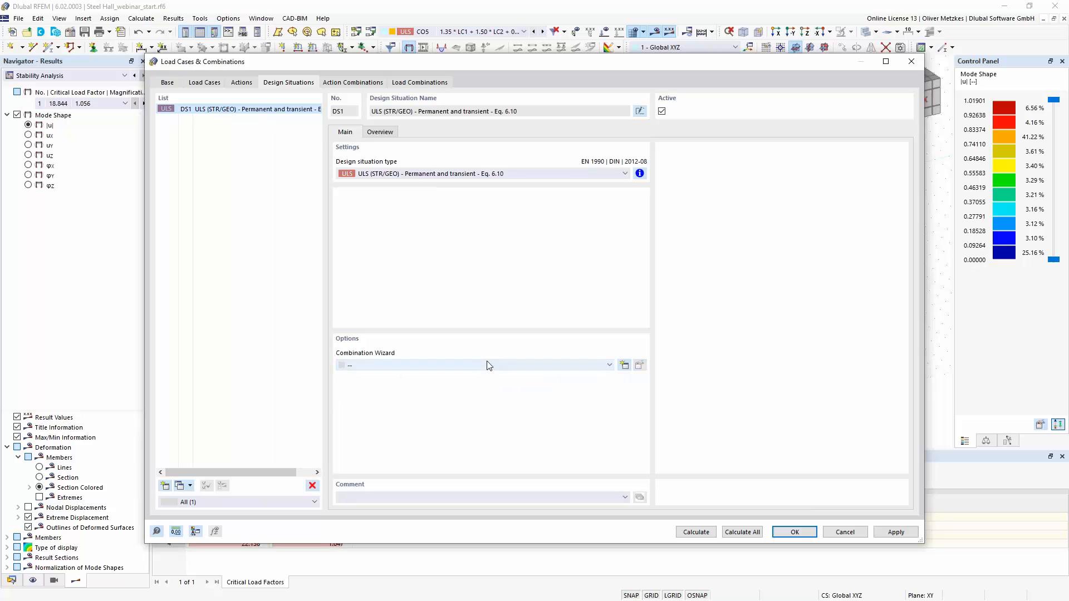
pyautogui.click(487, 366)
pyautogui.click(477, 383)
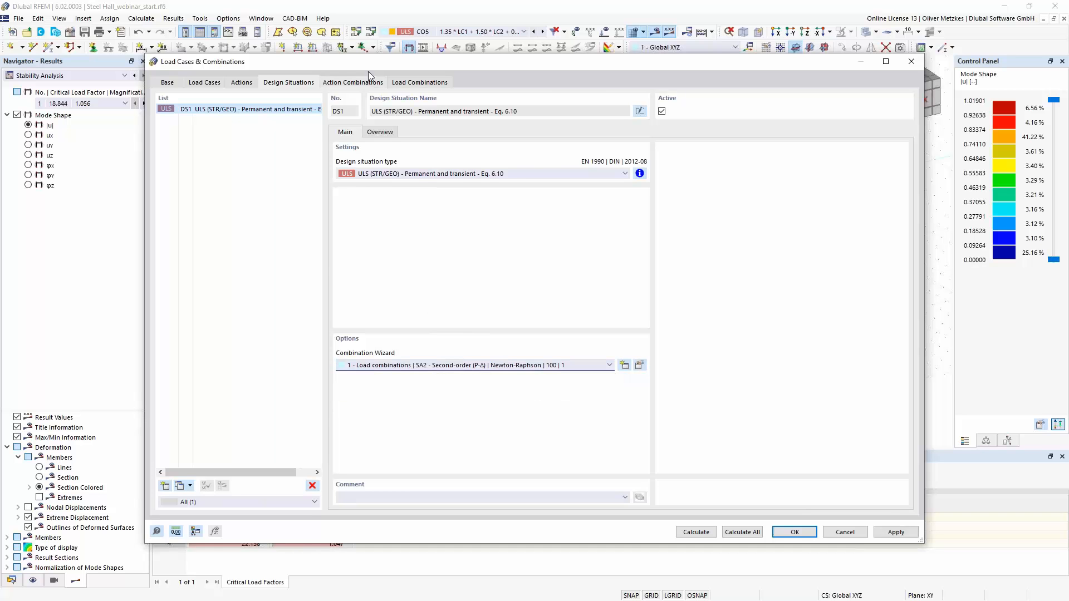
# - Review the action combinations and check the critical load setting of the regenerated load combinations up to CO4
pyautogui.click(354, 84)
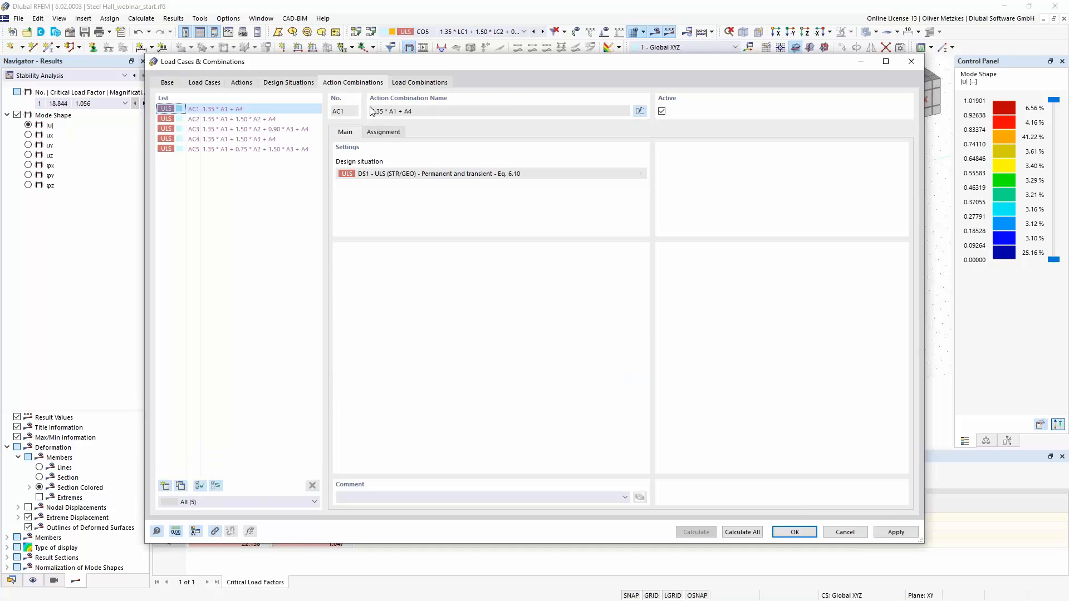
pyautogui.click(421, 82)
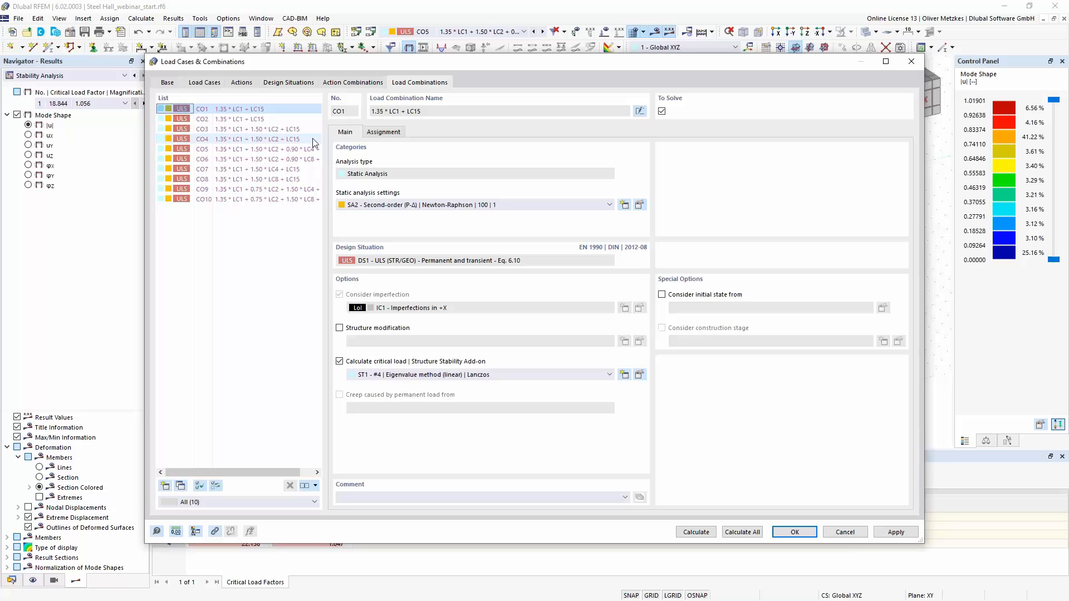
pyautogui.click(257, 119)
pyautogui.click(284, 140)
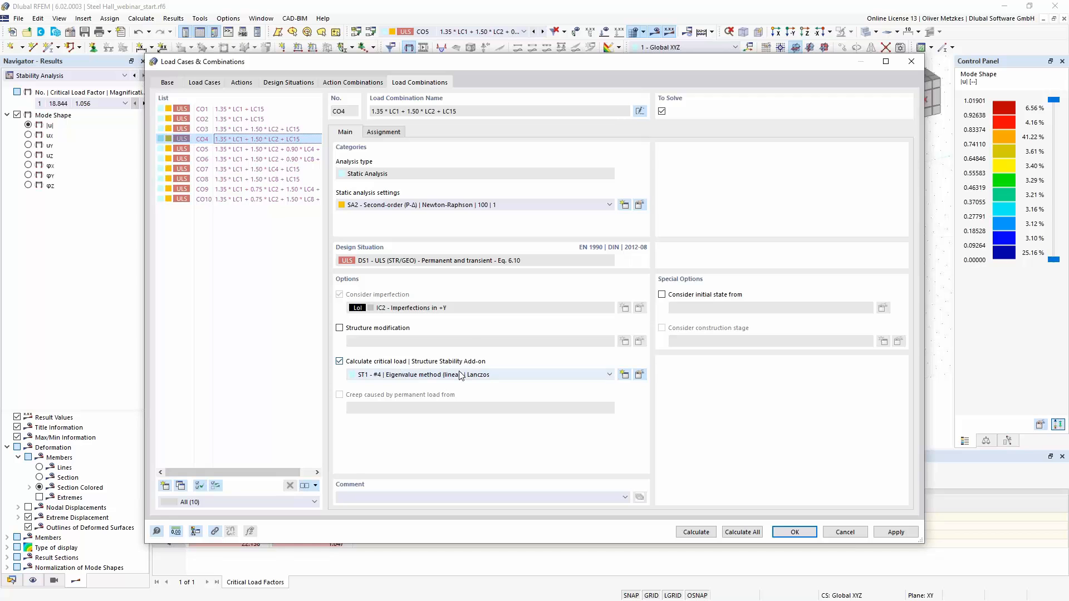
# - Calculate design situation DS1 and enlarge the results table to show the whole summary including the stability analysis
pyautogui.click(299, 85)
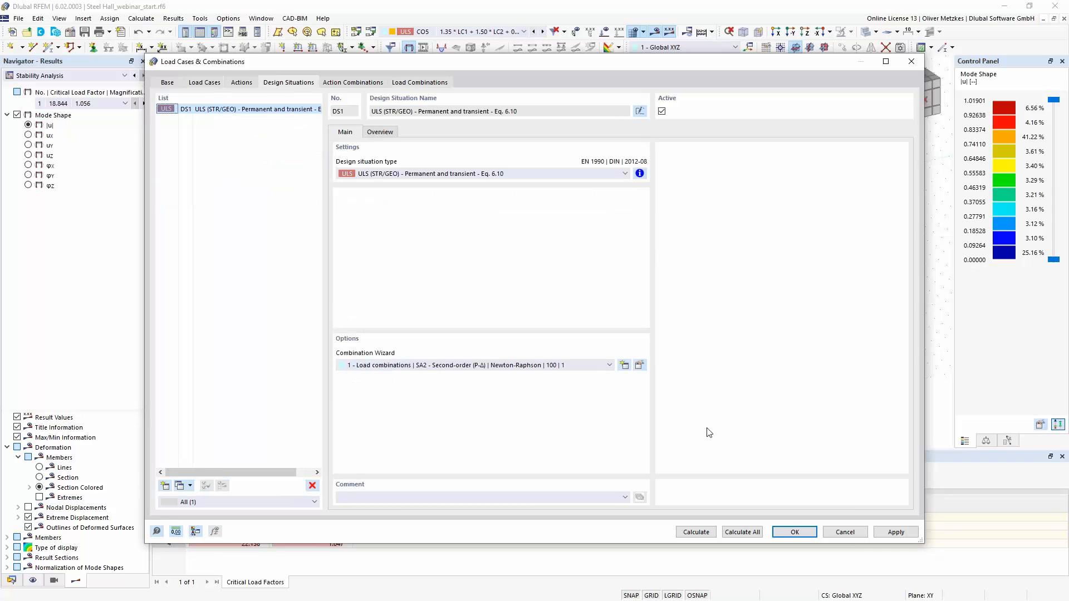
pyautogui.click(696, 532)
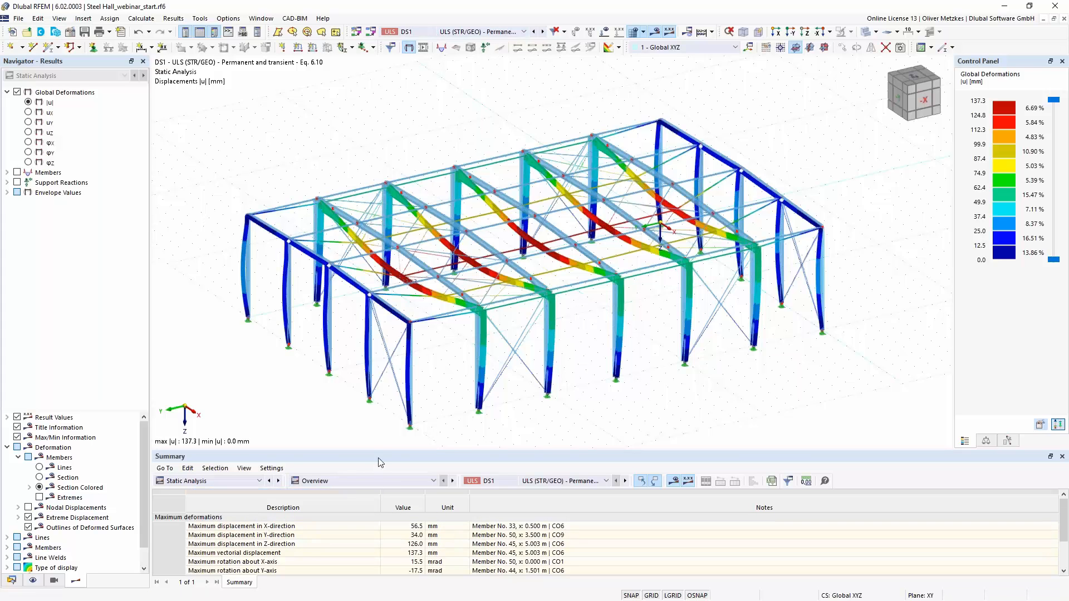
pyautogui.moveTo(382, 452); pyautogui.dragTo(376, 393)
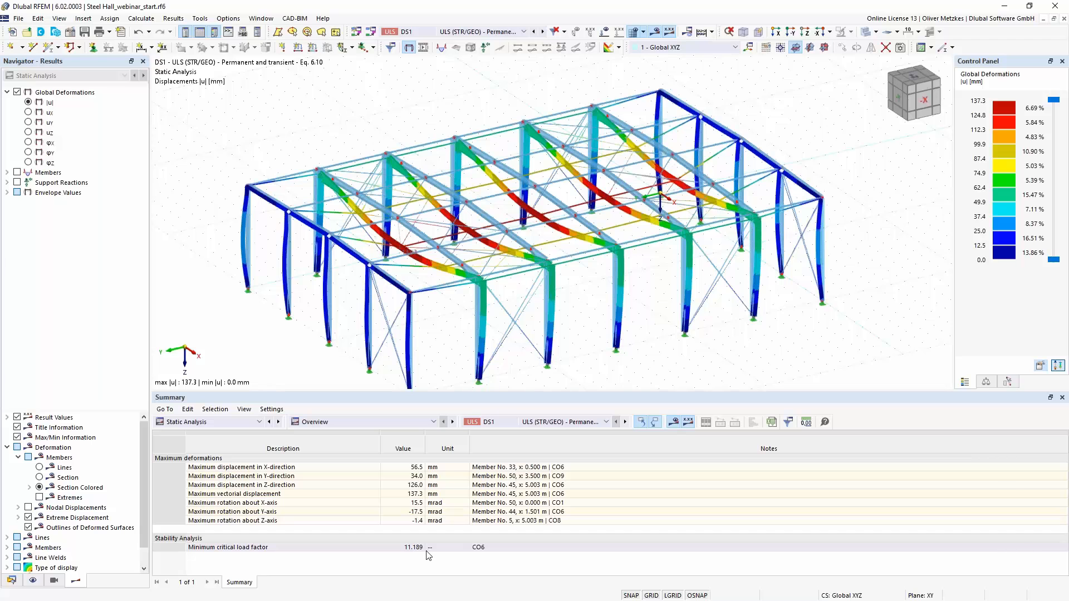
# - Show the stability analysis results of load combination CO6 and examine the frame deflecting most in mode shape 1
pyautogui.click(501, 32)
pyautogui.press('Escape')
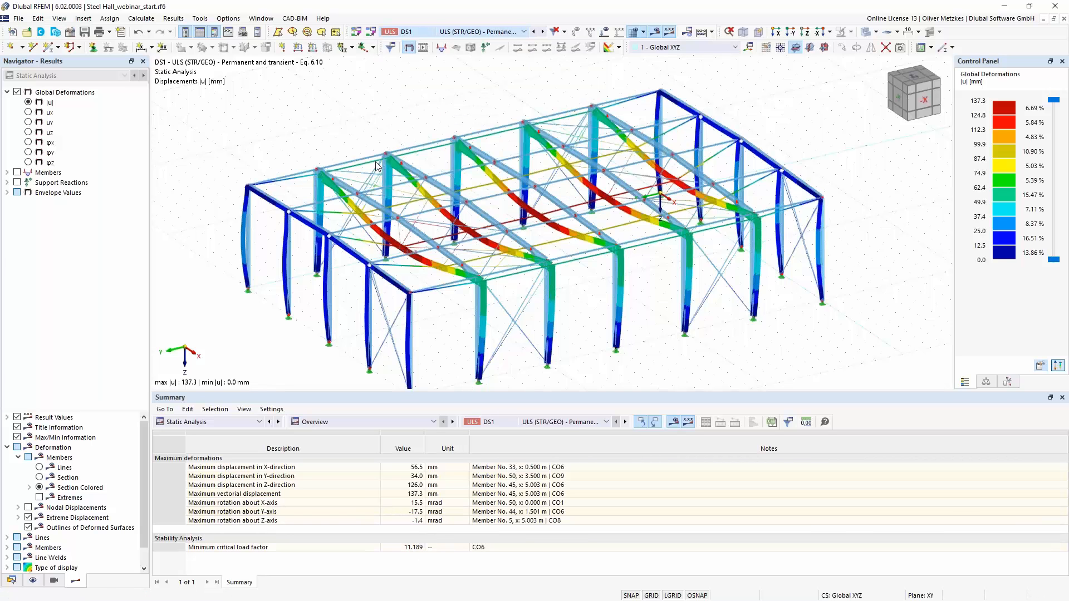
pyautogui.click(101, 76)
pyautogui.click(81, 94)
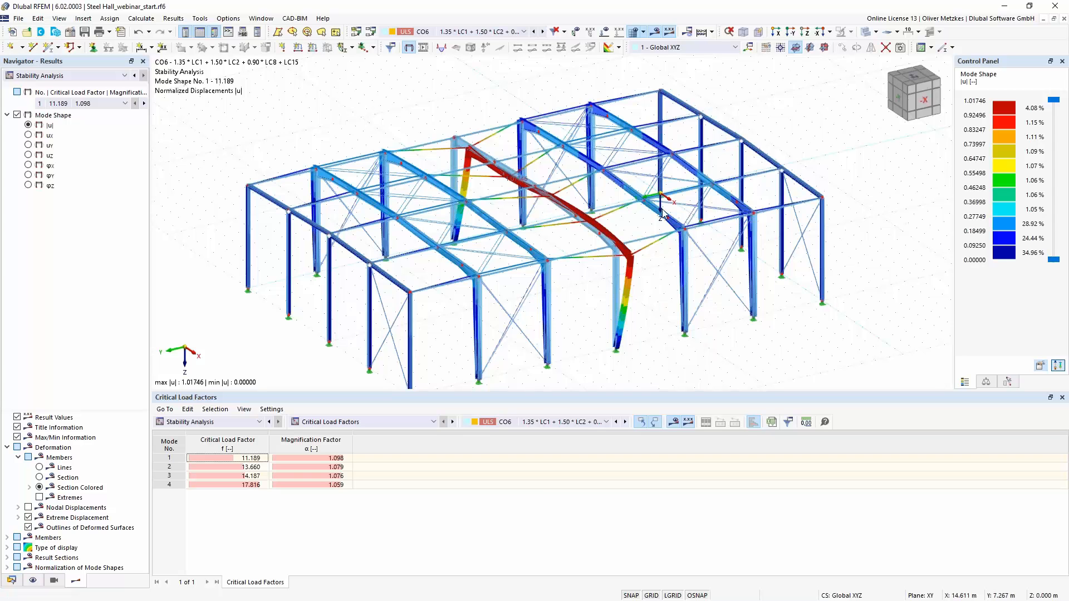
pyautogui.scroll(3, 641, 282)
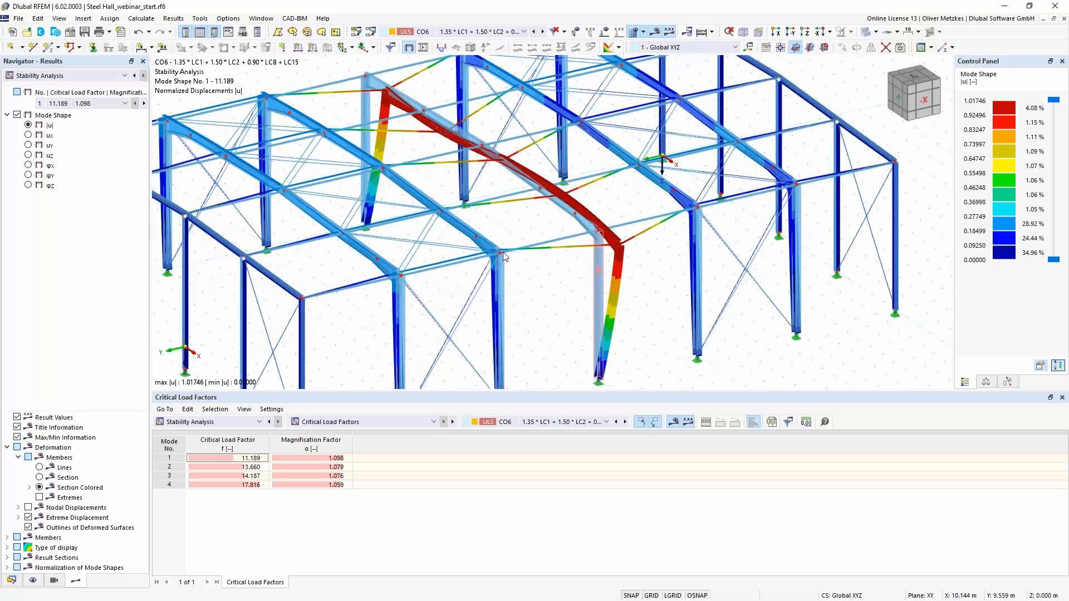
# - Return to the static analysis results of CO6 and examine the bending moments My on the hall's members
pyautogui.click(87, 77)
pyautogui.click(77, 88)
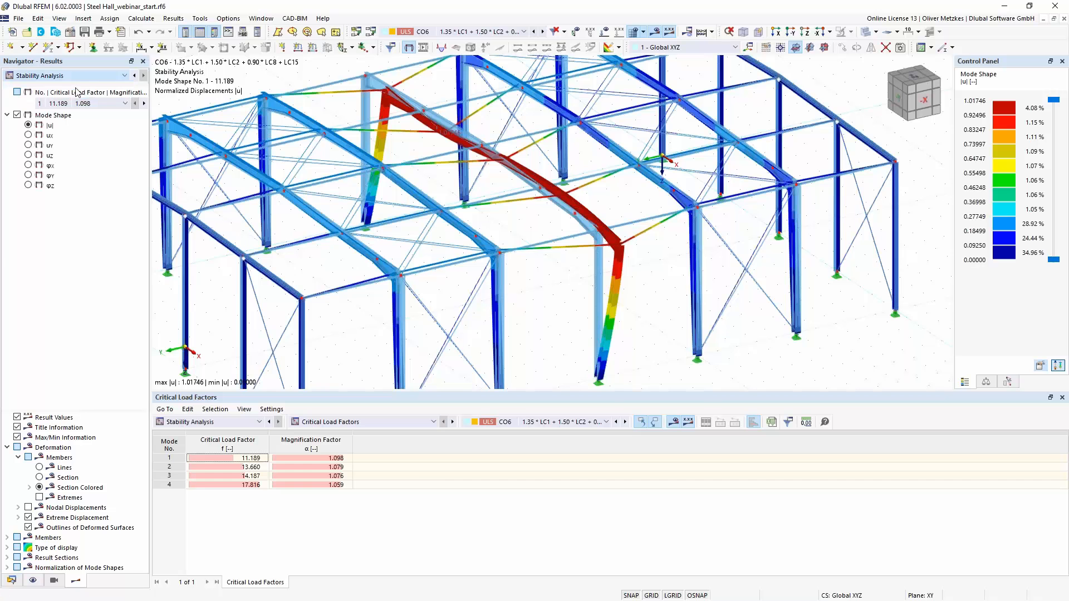
pyautogui.click(6, 172)
pyautogui.click(17, 193)
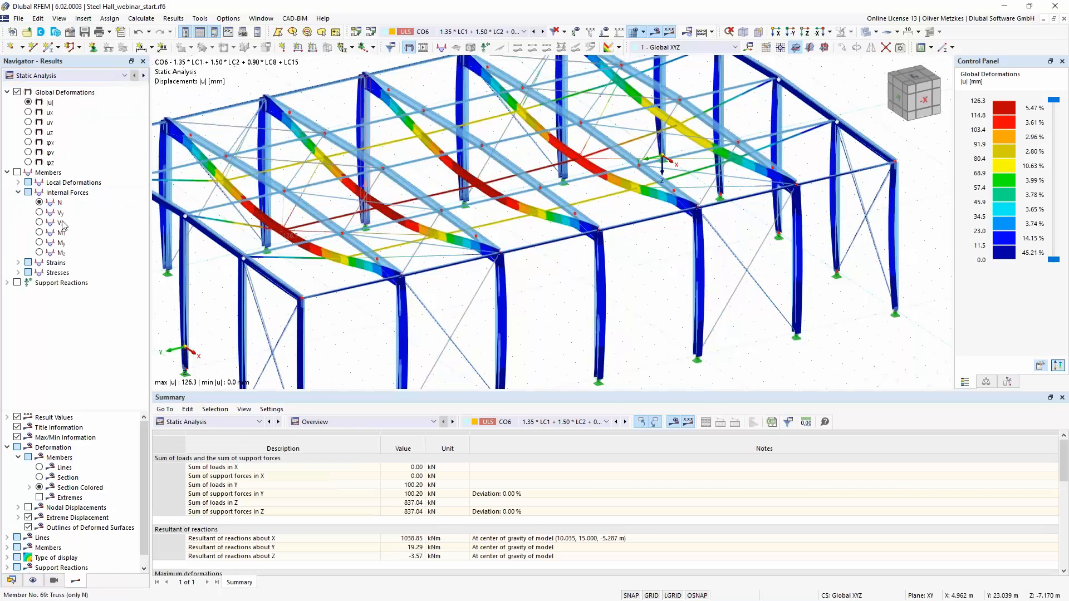
pyautogui.click(40, 244)
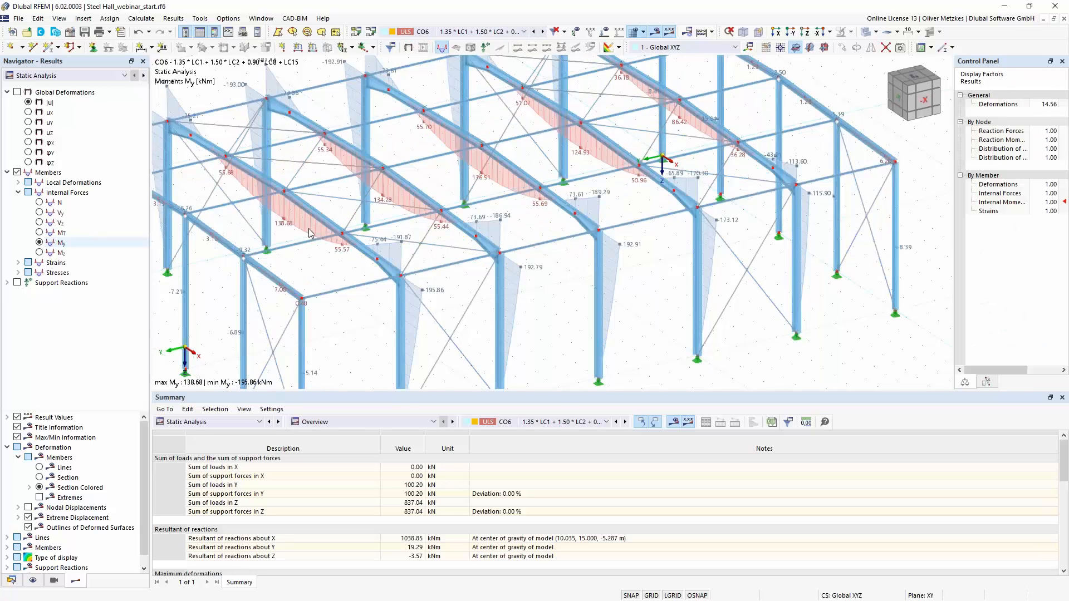
pyautogui.moveTo(374, 223); pyautogui.dragTo(321, 281, button='middle')
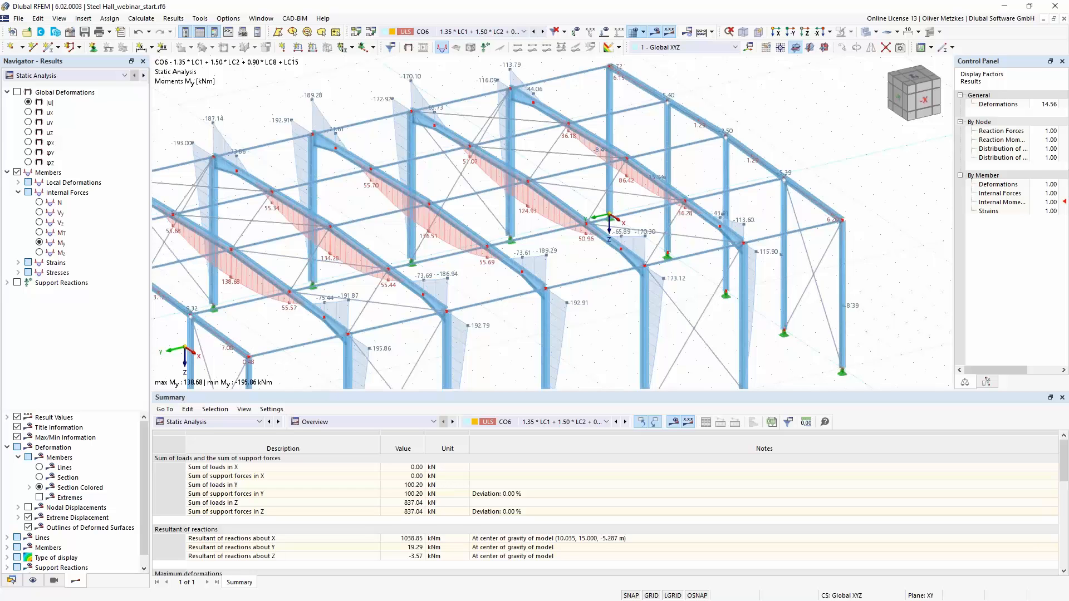
# - Switch to the presentation in PDF-XChange Editor and show slide 6, "Stability Failure of Member Structures", in full screen
pyautogui.hotkey('alt', 'Tab')
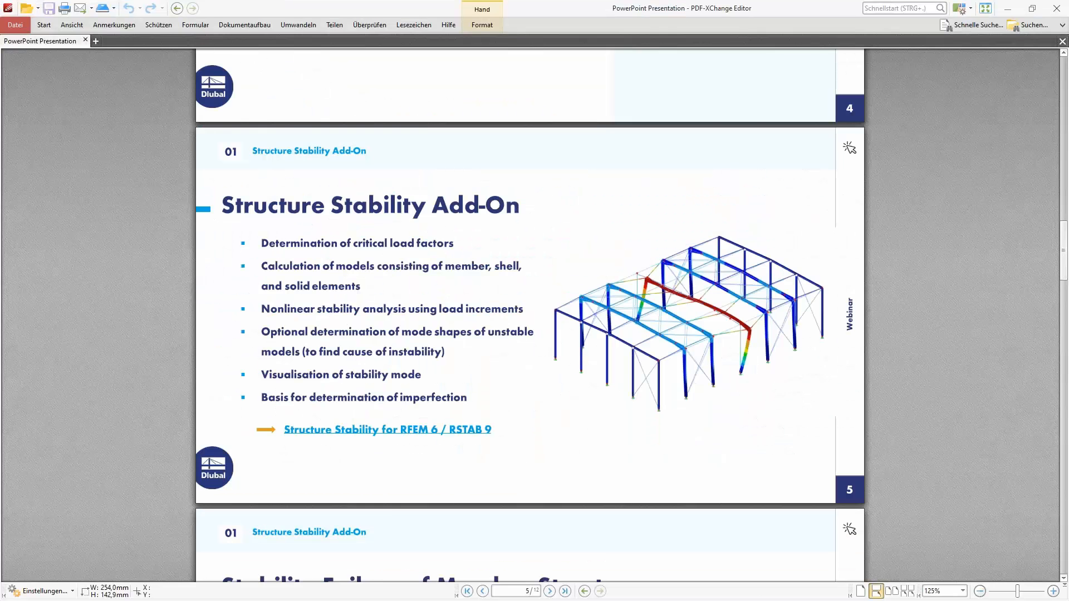
pyautogui.scroll(-10, 401, 270)
pyautogui.click(985, 8)
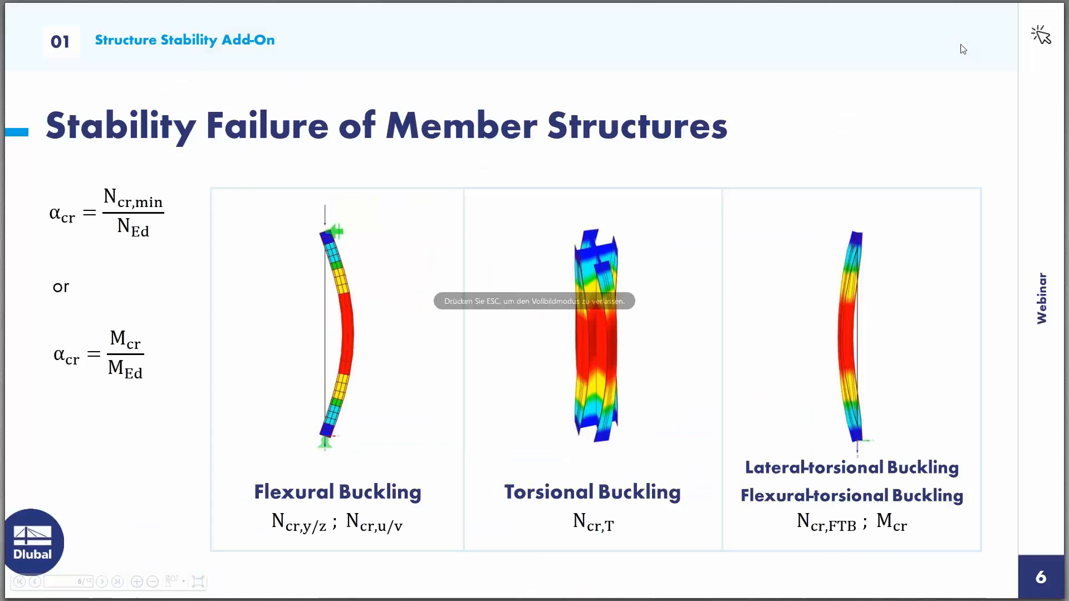
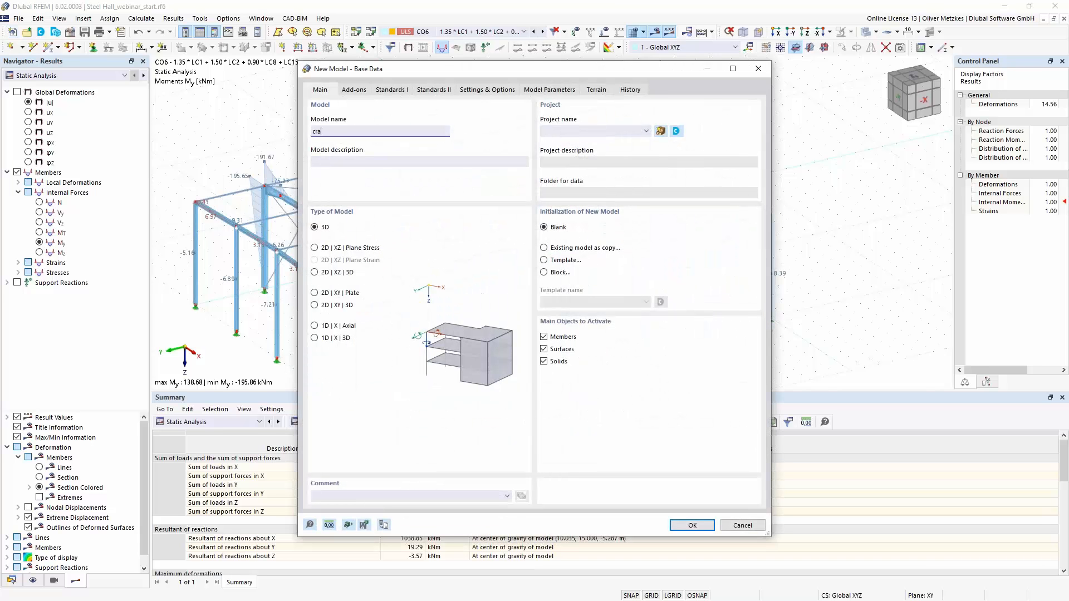
# - Name the new model craneway and check the add-ons offered for it
pyautogui.write('neway')
pyautogui.click(356, 91)
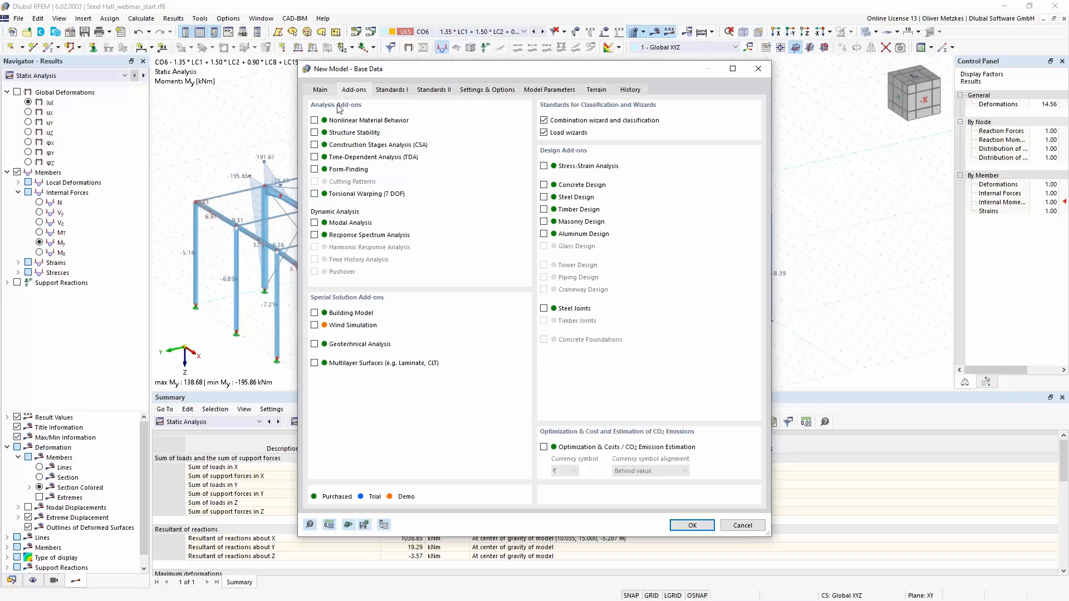
pyautogui.click(321, 91)
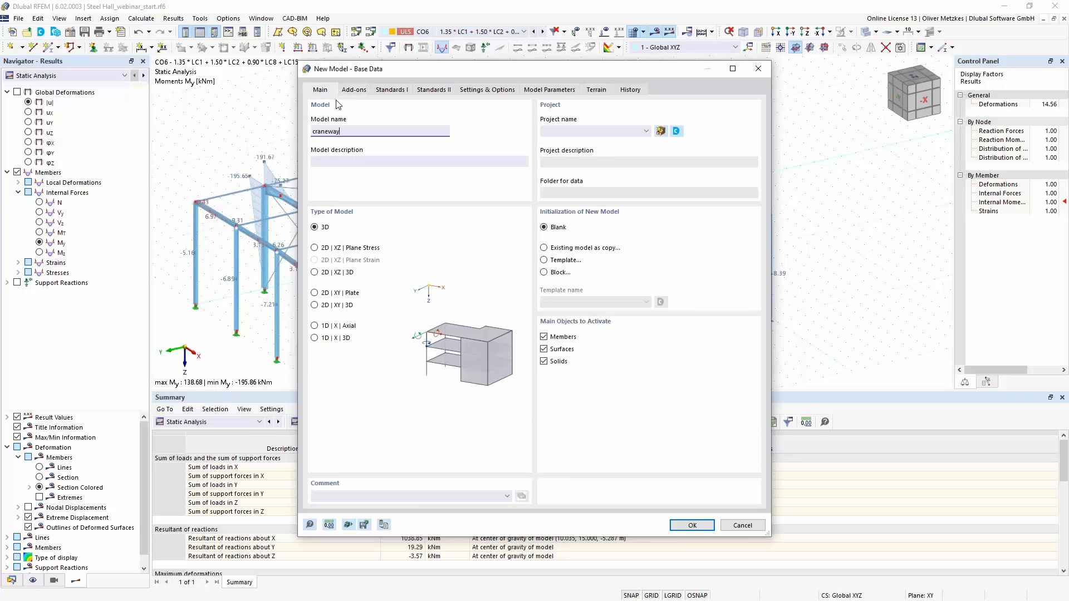
# - Check which add-ons are offered for the 2D | XZ | Plane Stress model type, and return the model type to 3D
pyautogui.click(329, 246)
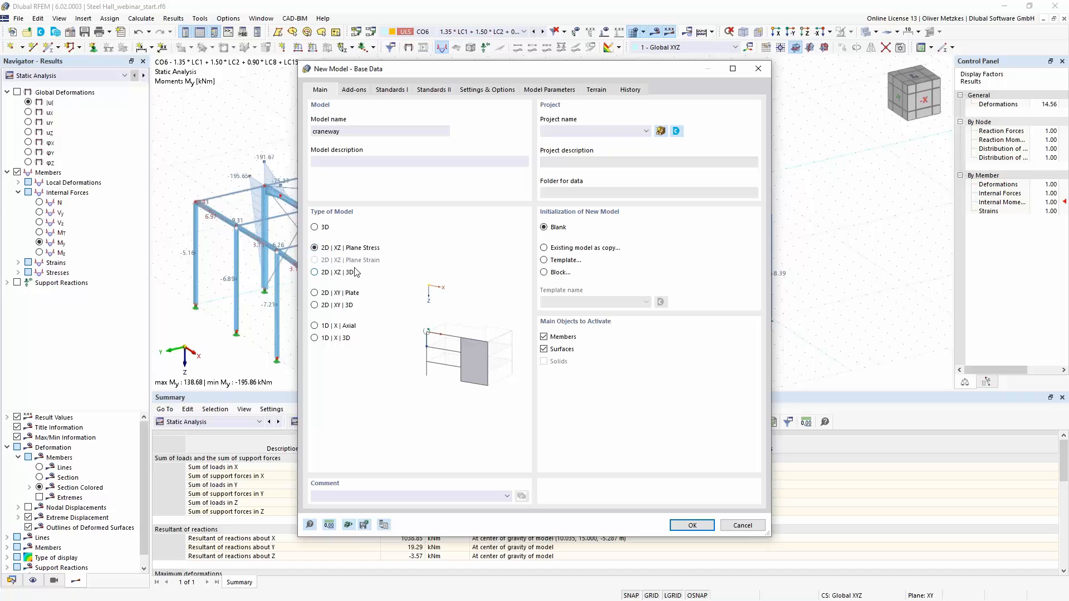
pyautogui.click(328, 227)
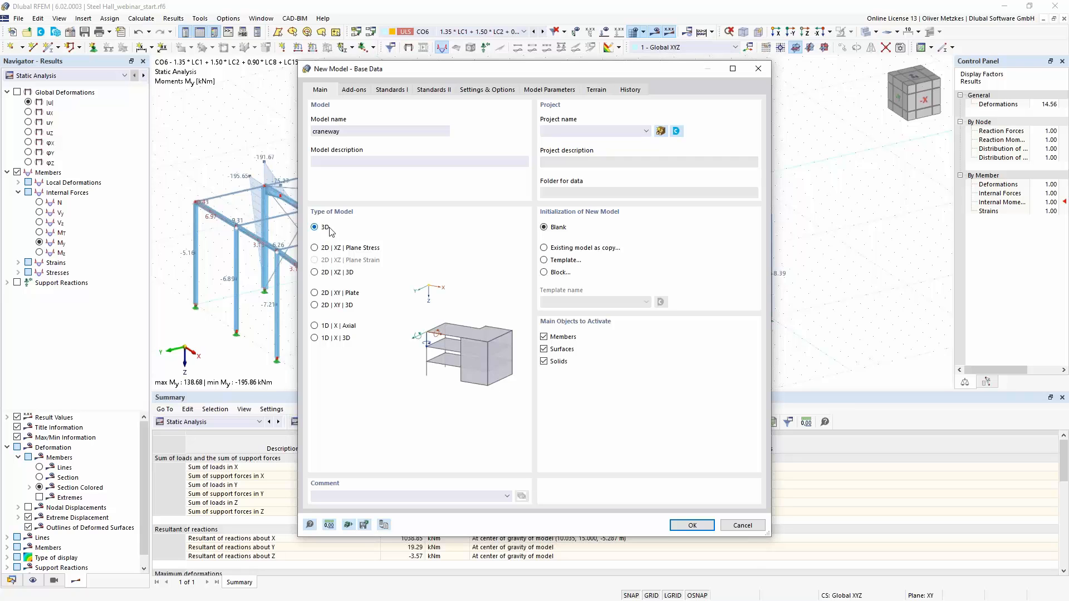
pyautogui.click(331, 249)
pyautogui.click(354, 89)
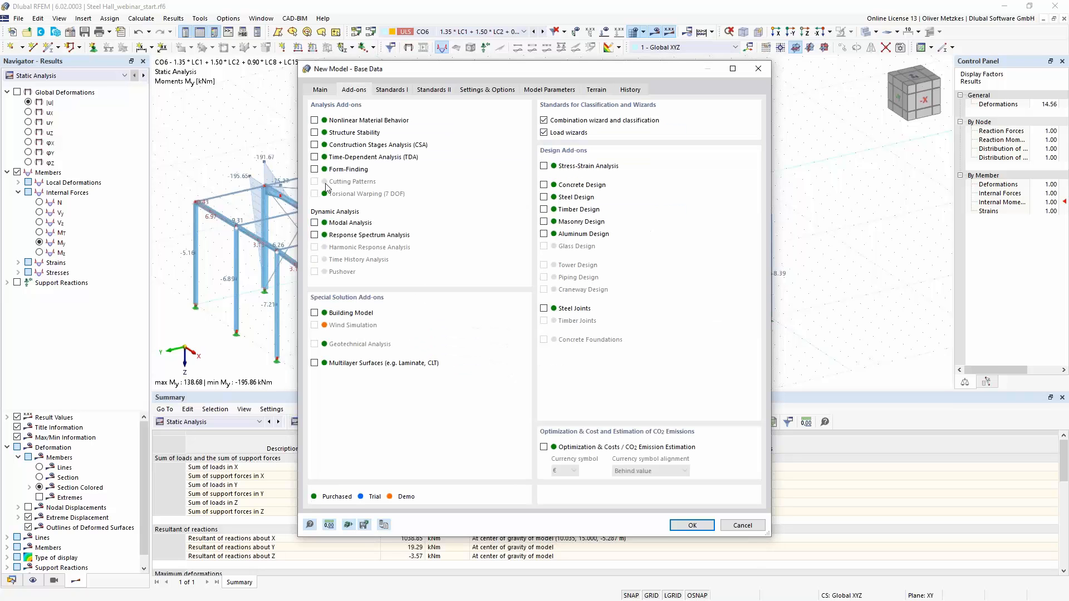
pyautogui.click(328, 90)
pyautogui.click(328, 227)
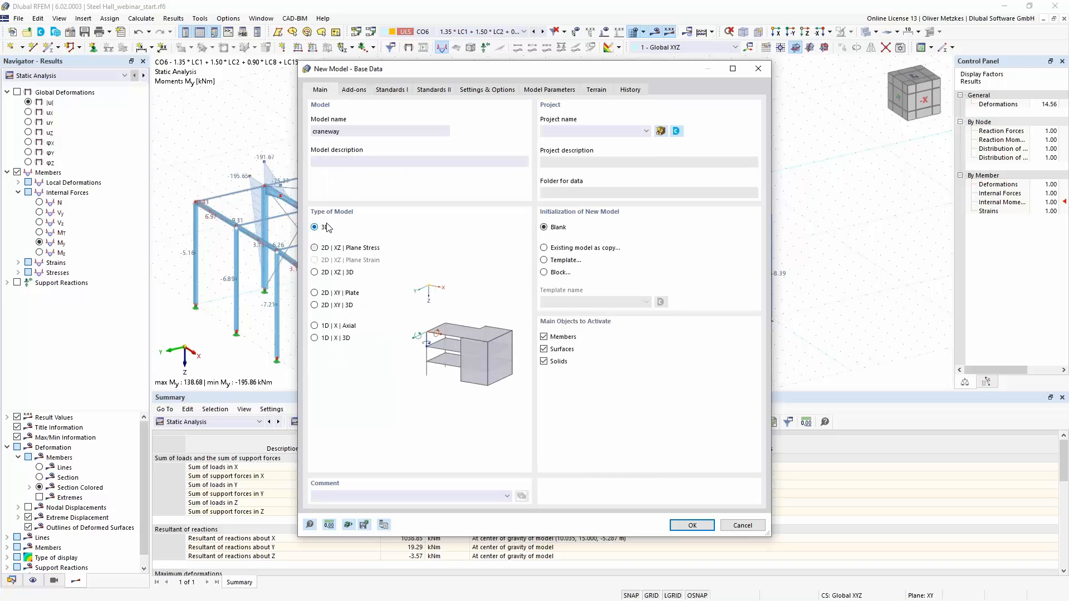
# - Create the craneway model with the Torsional Warping (7 DOF) add-on and EN 1990 | Cranes as its load combination standard group
pyautogui.click(354, 90)
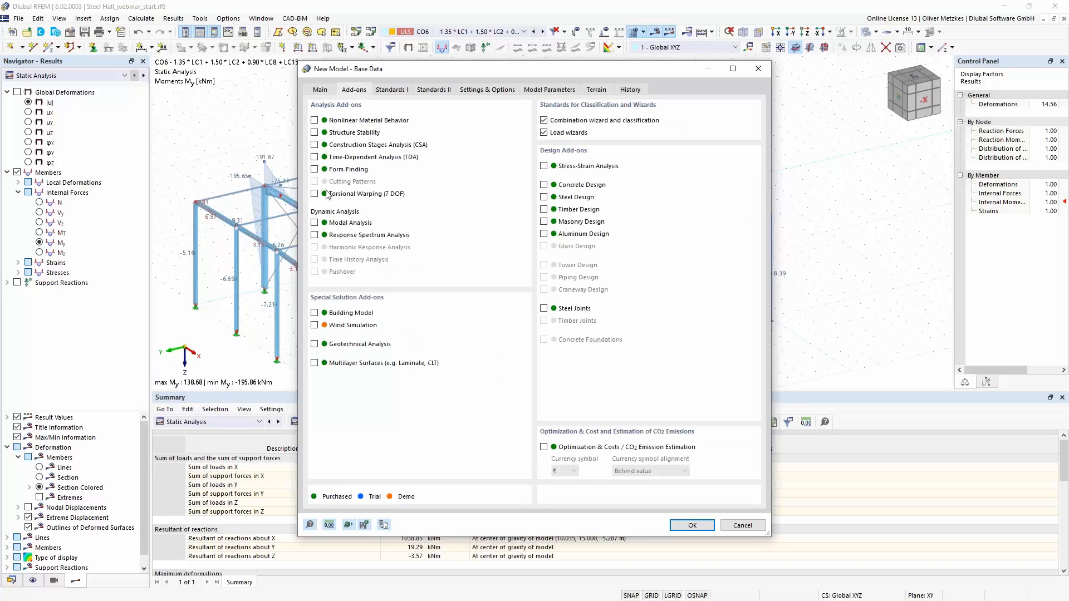
pyautogui.click(319, 195)
pyautogui.click(396, 91)
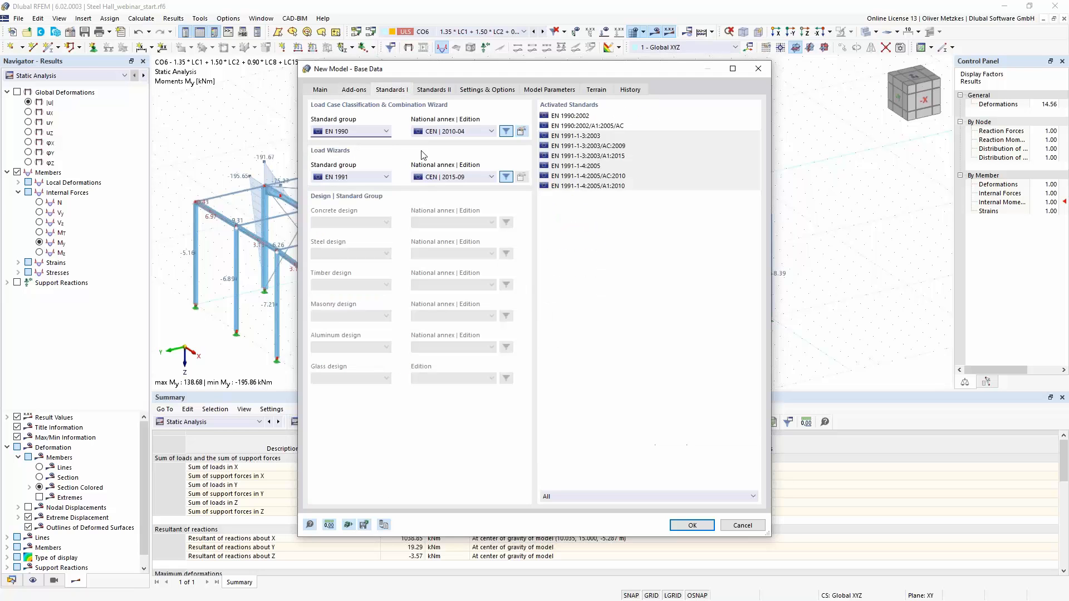
pyautogui.click(373, 131)
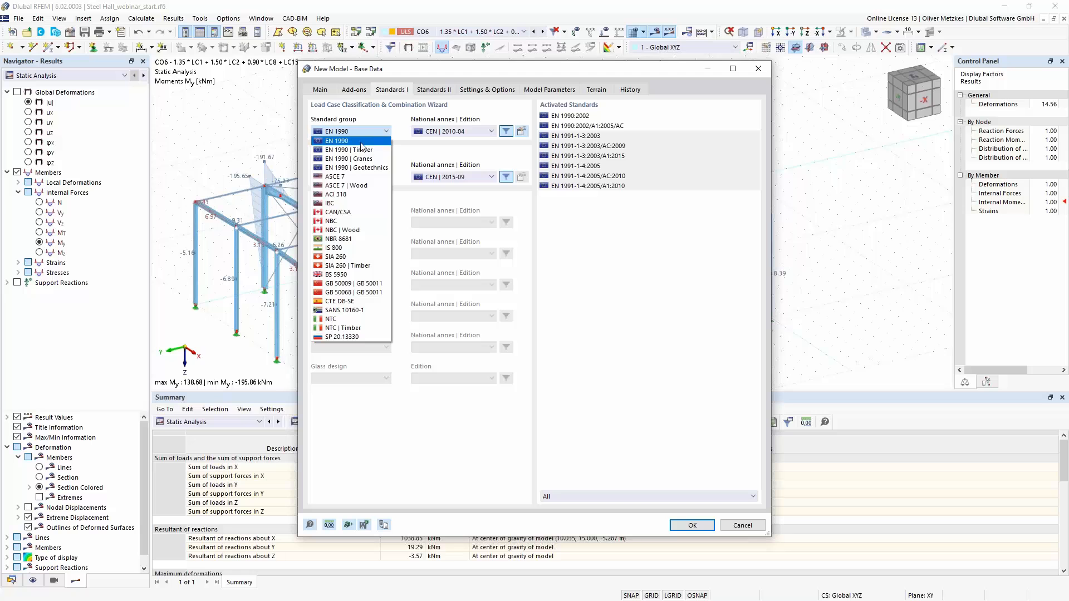
pyautogui.click(357, 159)
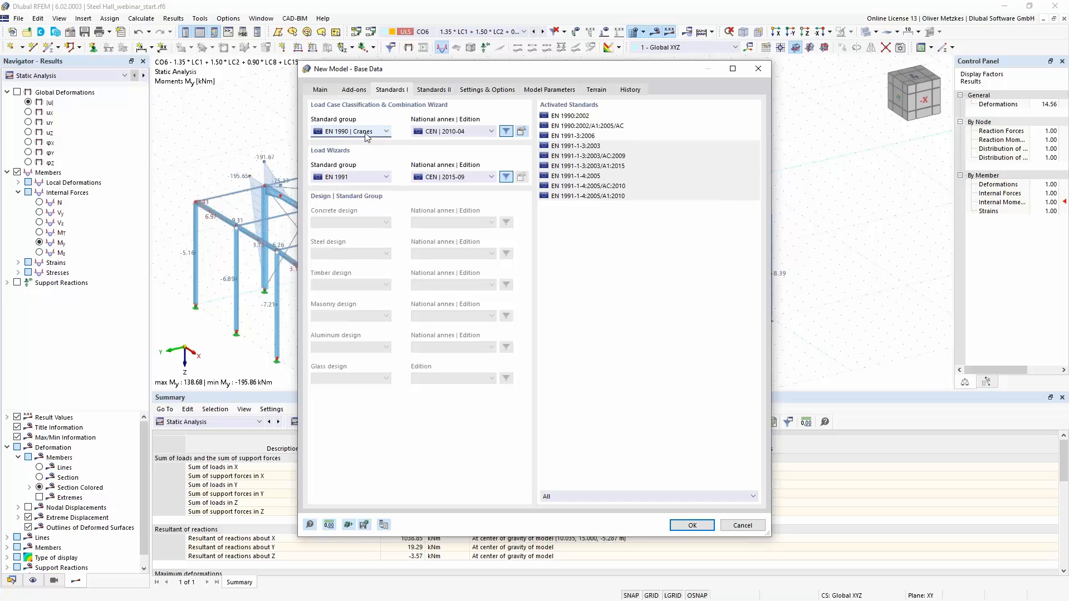
pyautogui.click(321, 91)
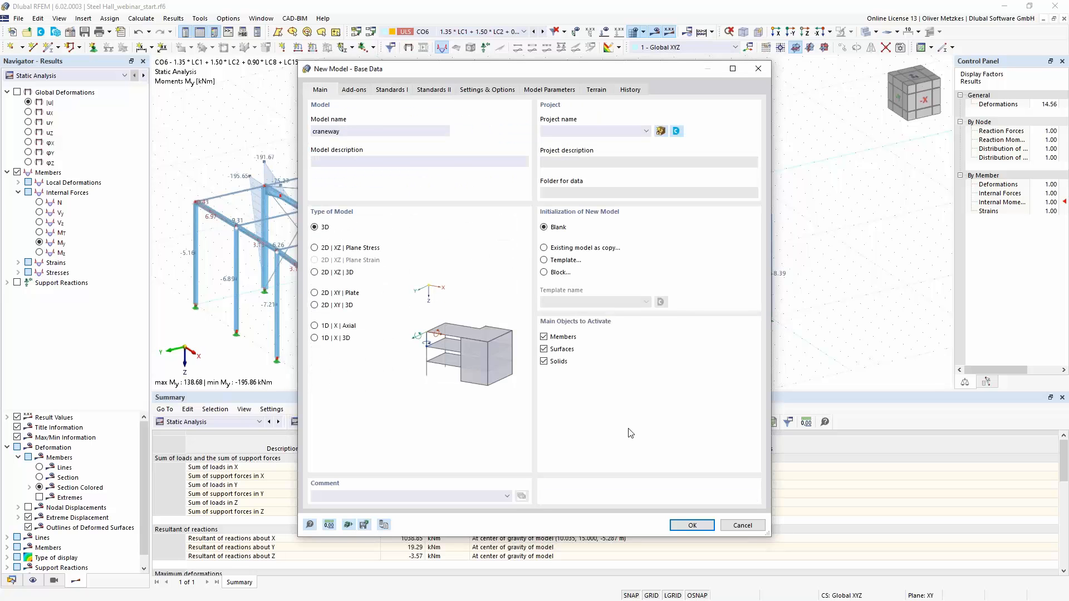
pyautogui.click(686, 524)
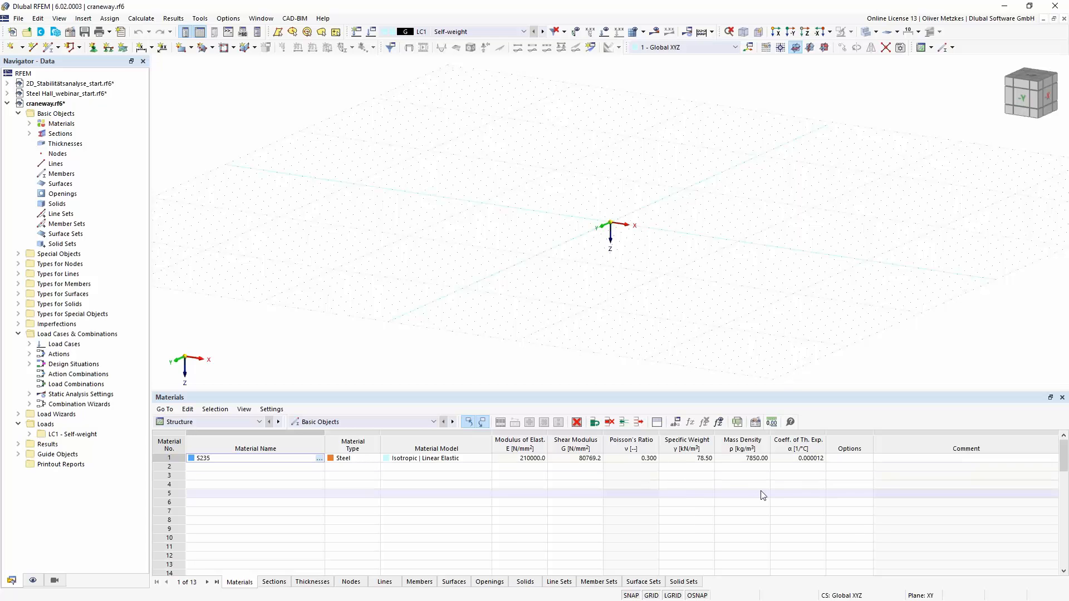
# - Define a new single beam member with a uniform HEB 300 section (DIN 1025-2) from the section library in S235
pyautogui.moveTo(612, 245); pyautogui.dragTo(495, 257, button='middle')
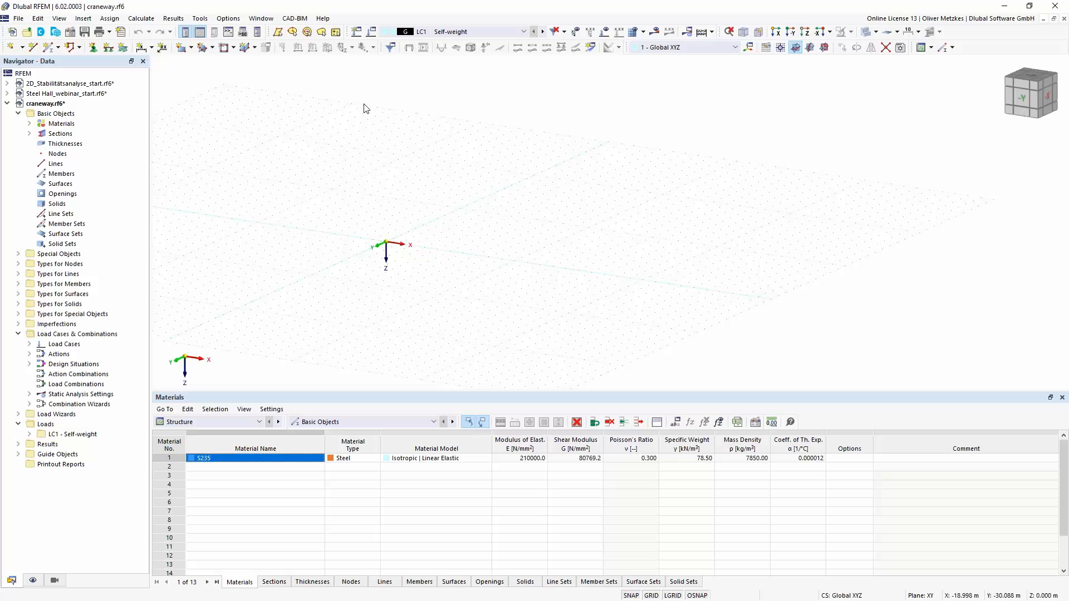
pyautogui.click(49, 49)
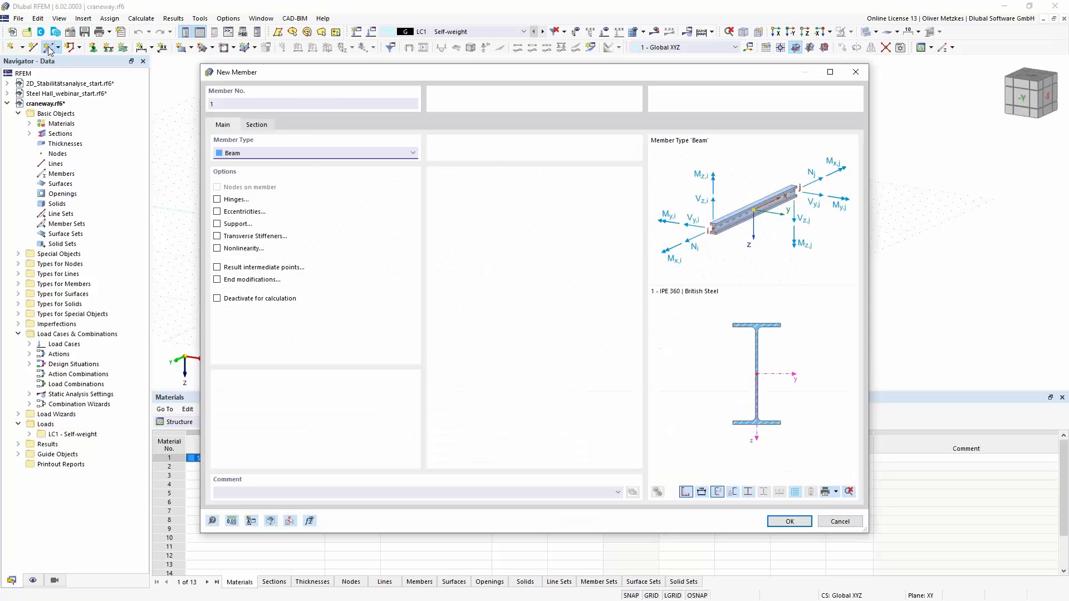
pyautogui.click(257, 125)
pyautogui.click(569, 398)
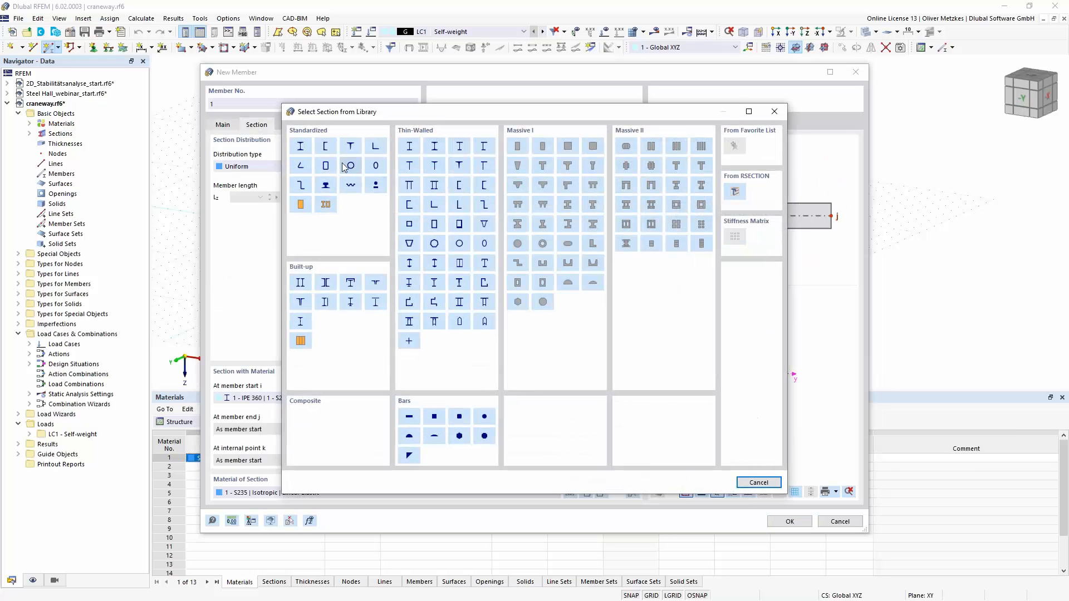
pyautogui.click(301, 146)
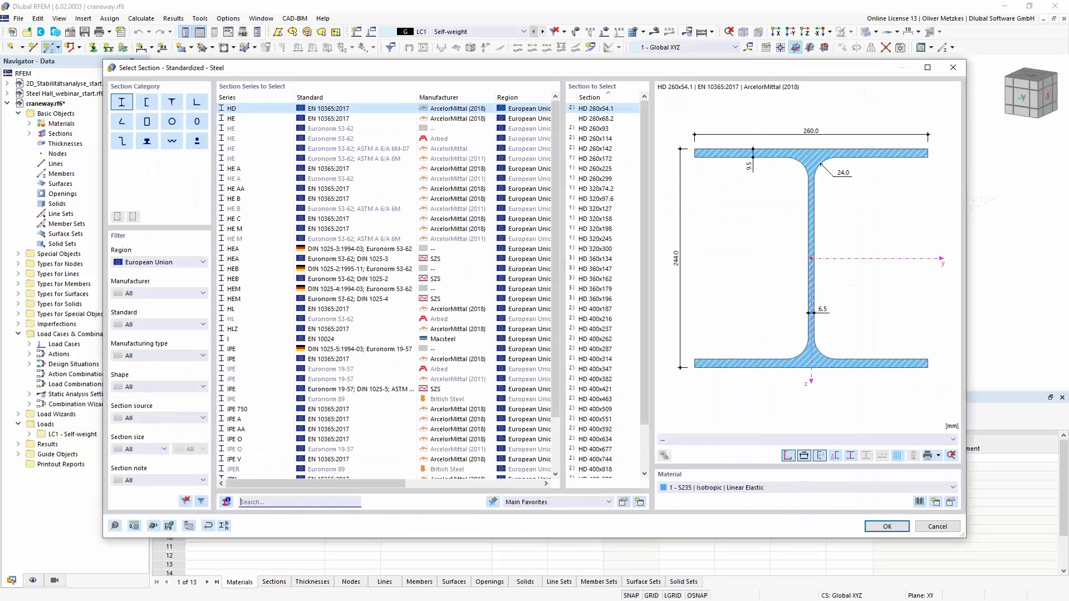
pyautogui.write('heb')
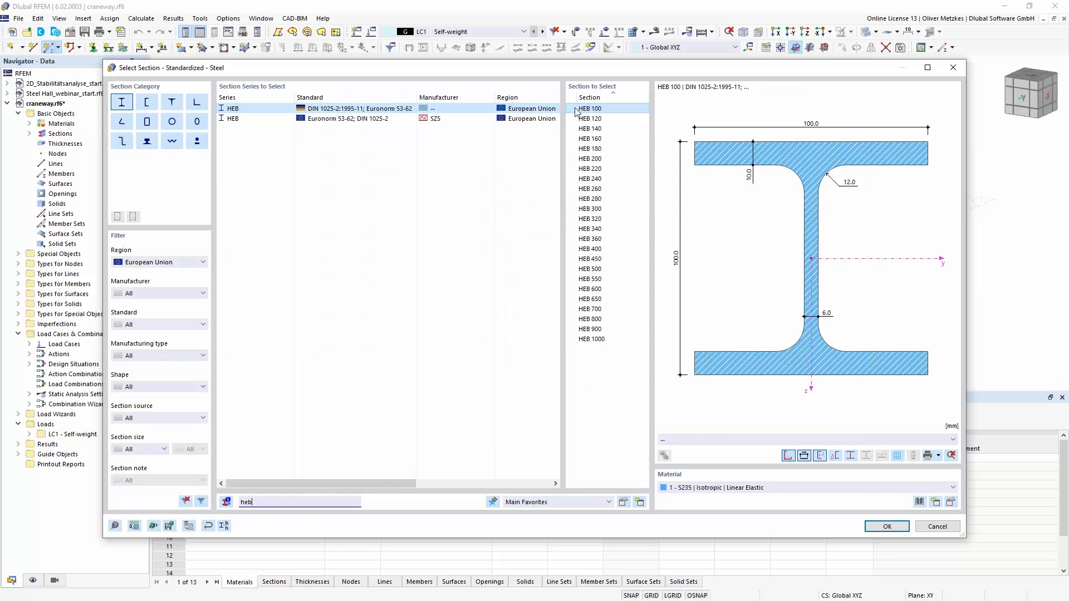
pyautogui.click(590, 209)
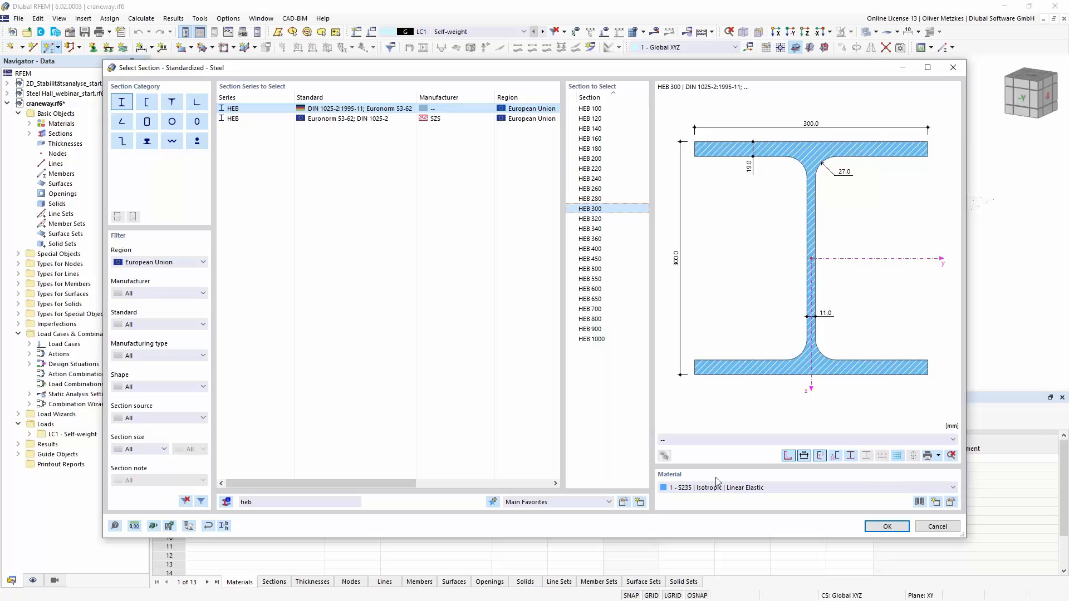
pyautogui.click(883, 528)
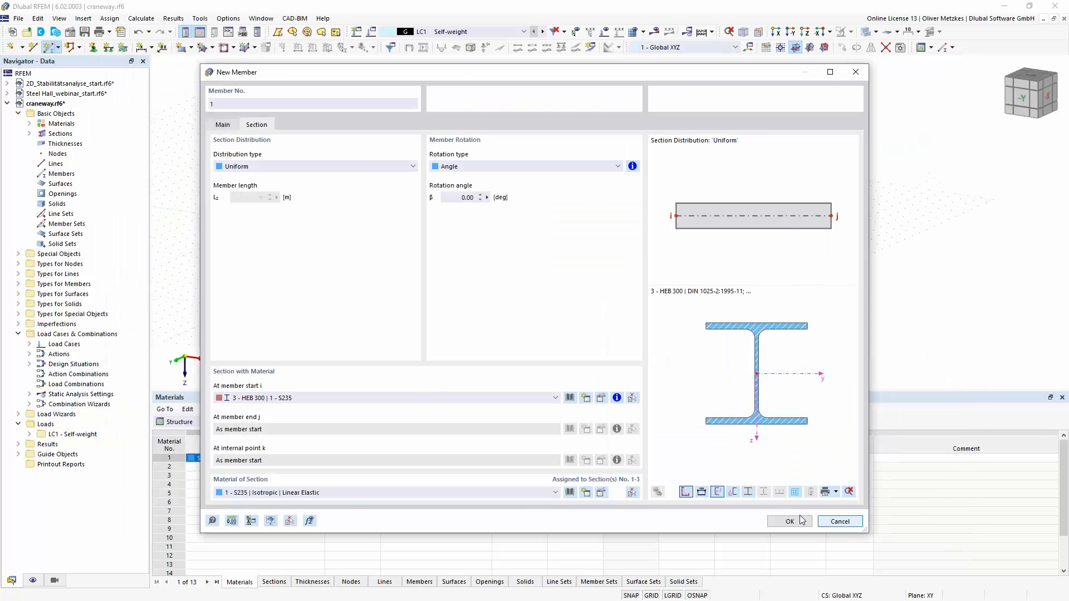
pyautogui.click(791, 522)
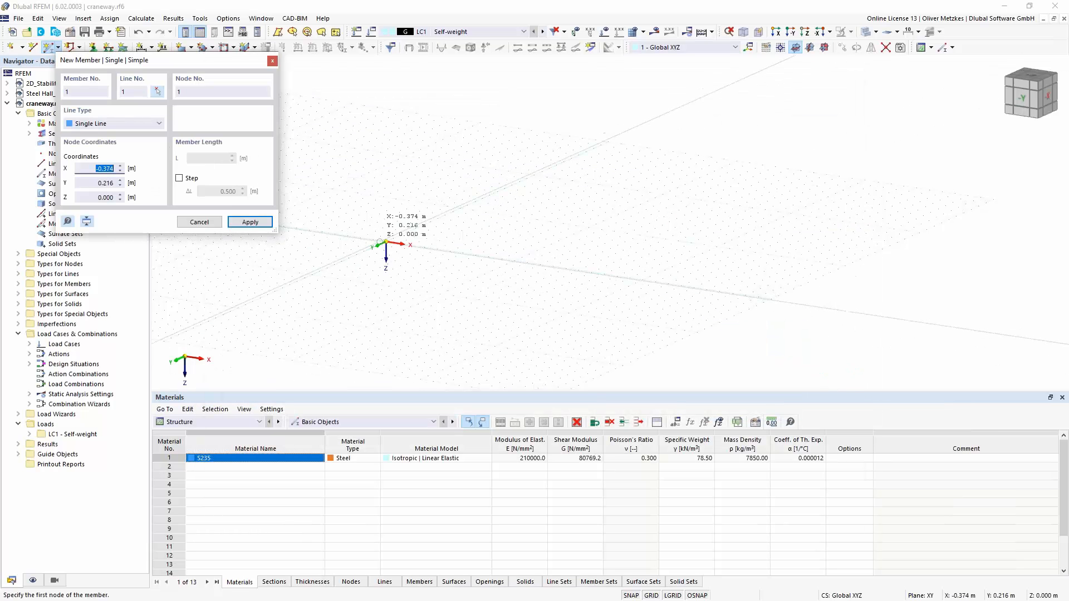
# - Place the beam along the X axis from the origin to X 12 m, Y 0, Z 0
pyautogui.click(386, 243)
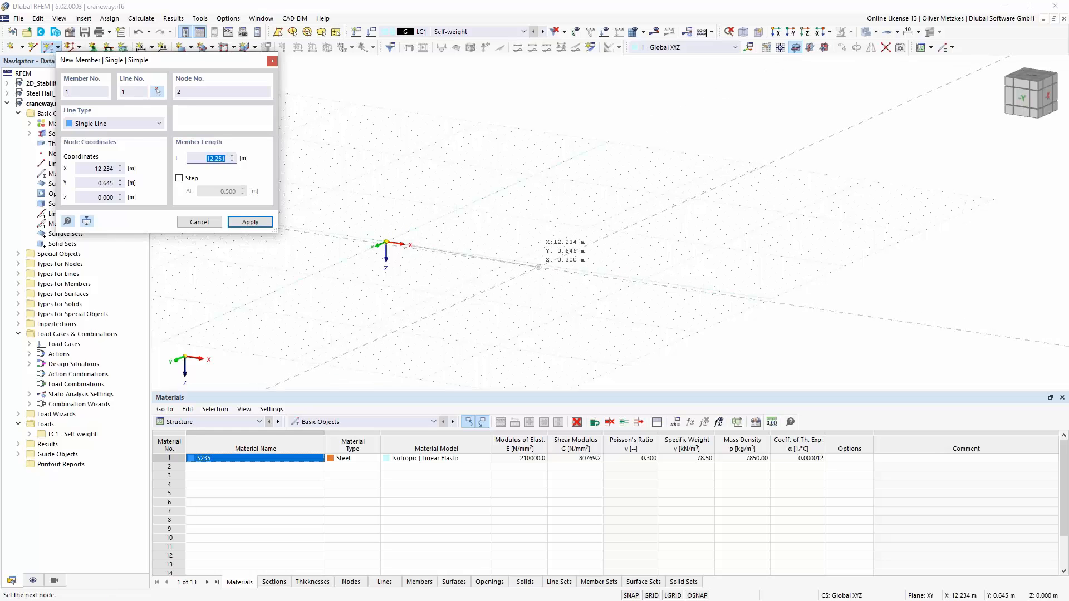
pyautogui.click(540, 265)
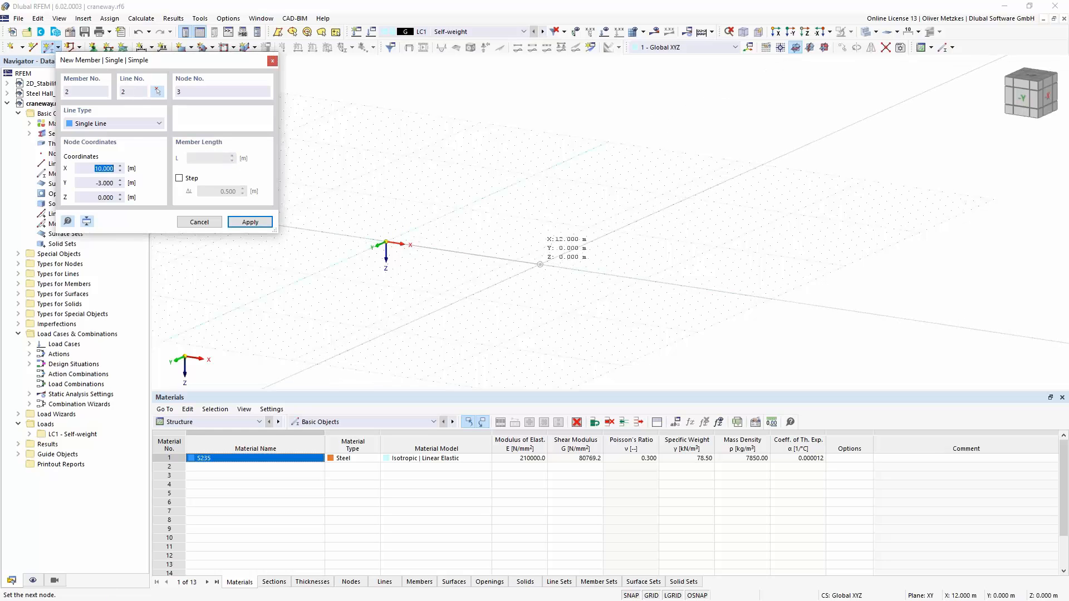
pyautogui.press('Escape')
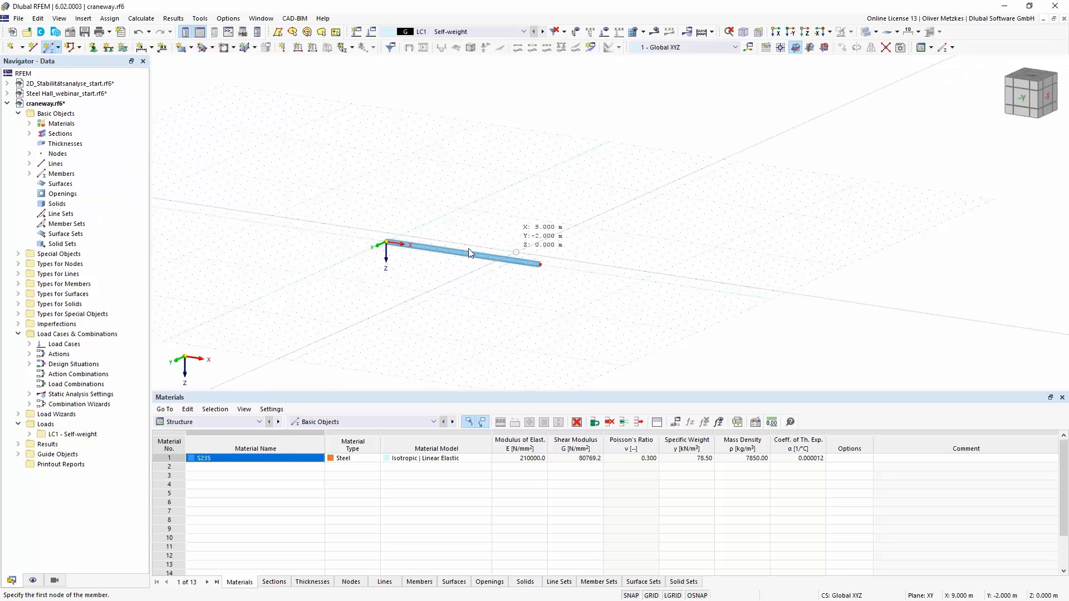
# - Create a nodal support fixing uX, uY, uZ and φX with φY and φZ free, and assign it to the beam's start node
pyautogui.scroll(3, 468, 249)
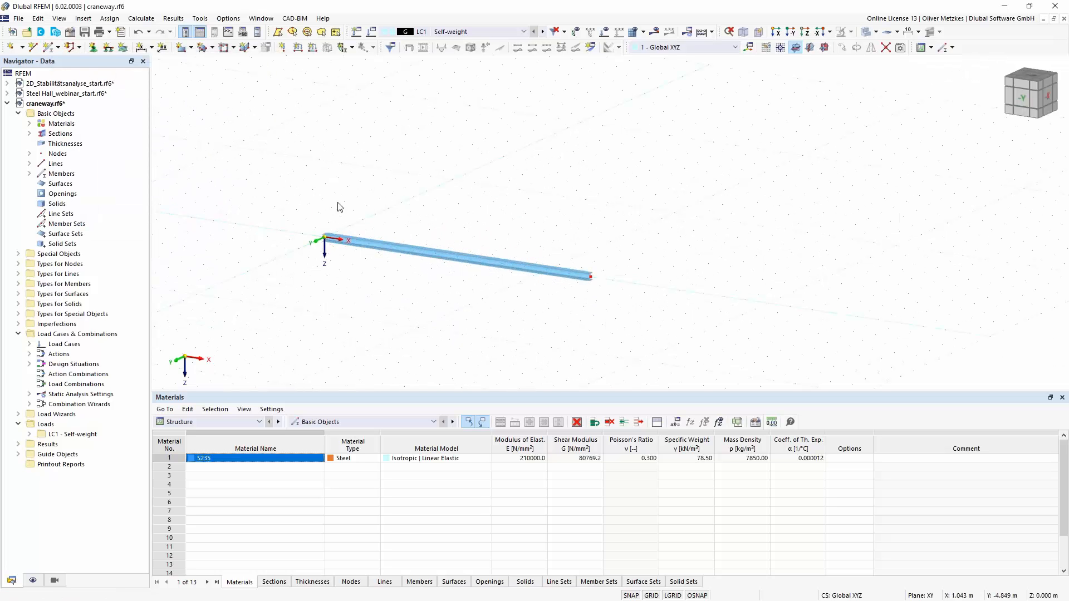
pyautogui.click(93, 49)
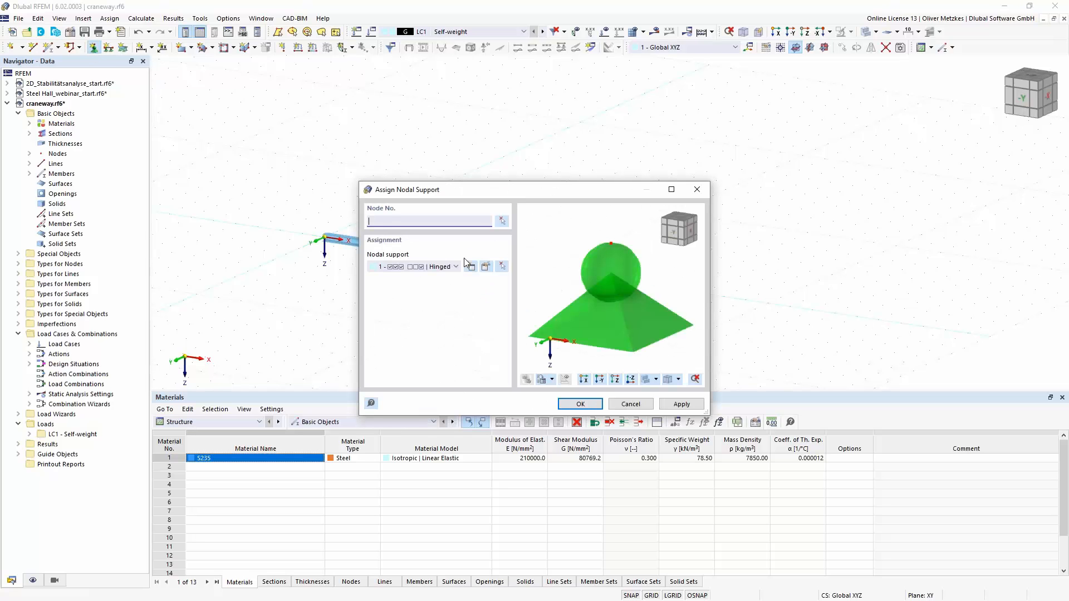
pyautogui.click(470, 267)
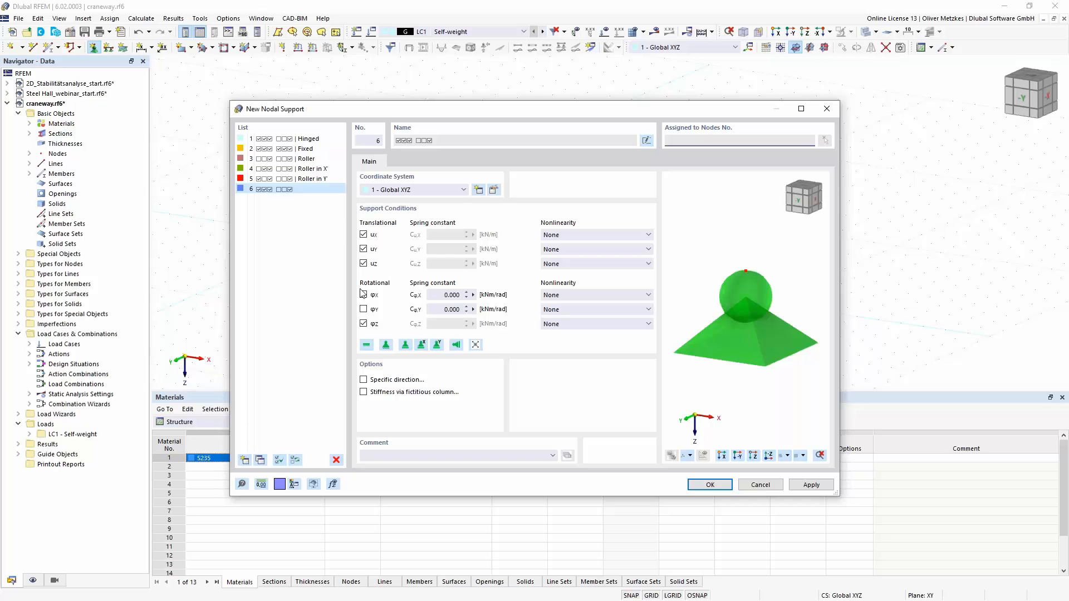
pyautogui.click(363, 295)
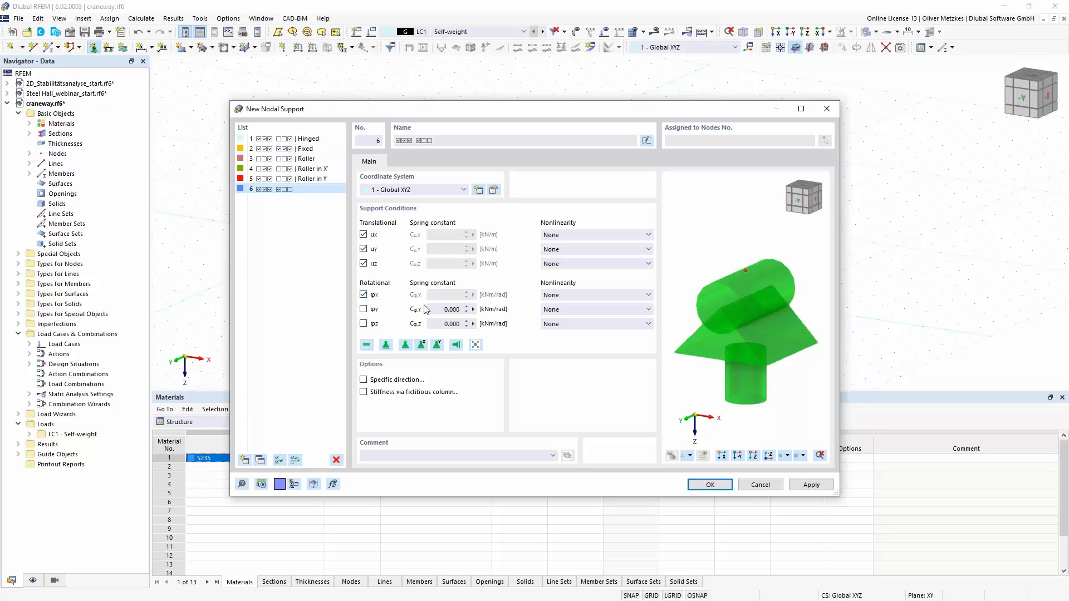
pyautogui.click(709, 484)
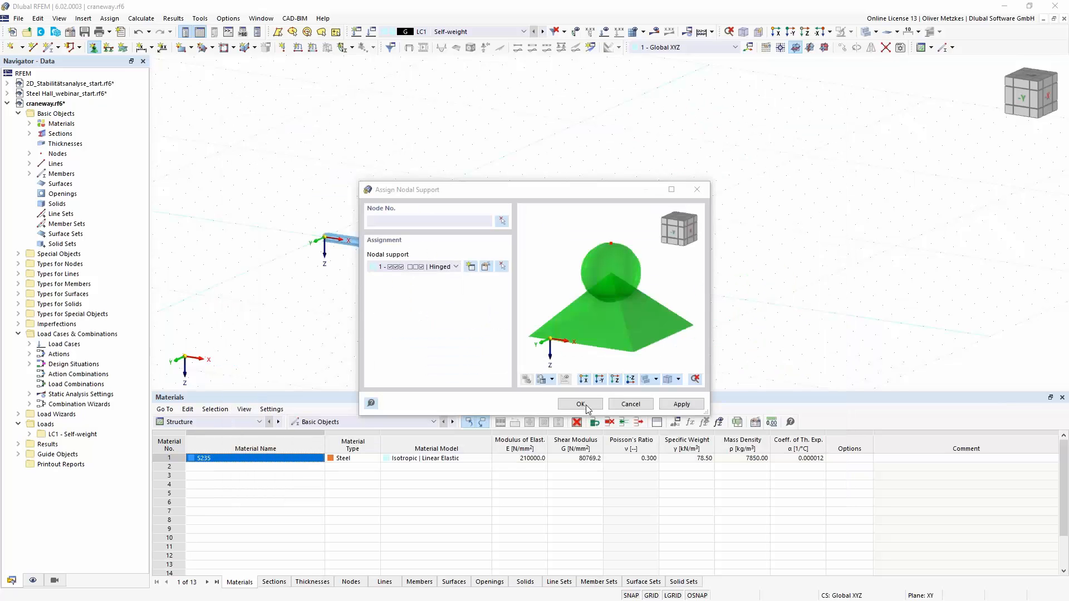
pyautogui.click(585, 406)
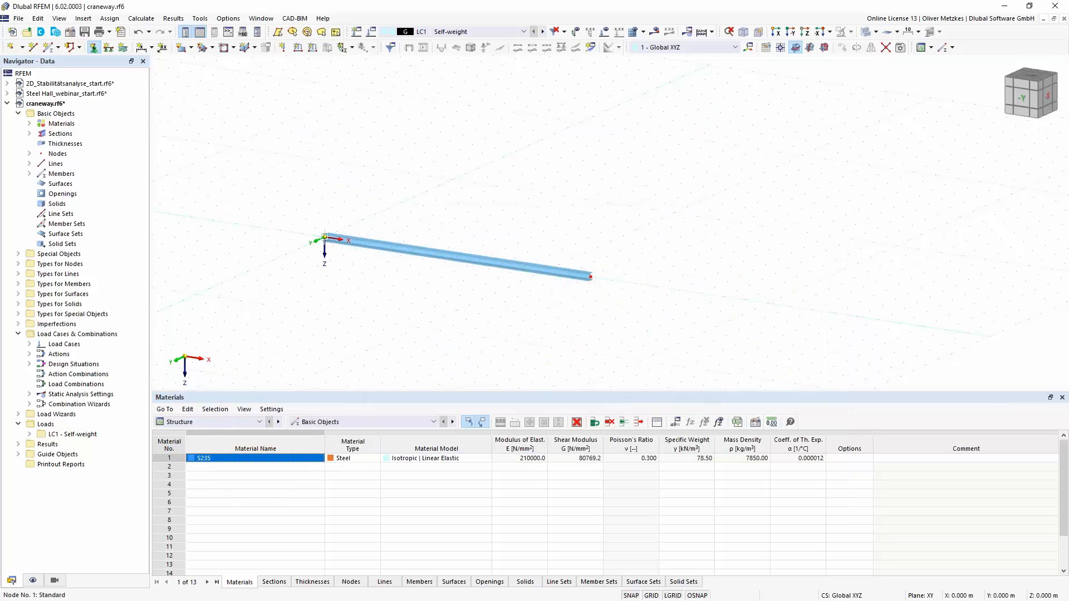
# - Create a second nodal support fixing uY, uZ and φX with uX, φY and φZ free, and assign it to the beam's end node
pyautogui.click(93, 47)
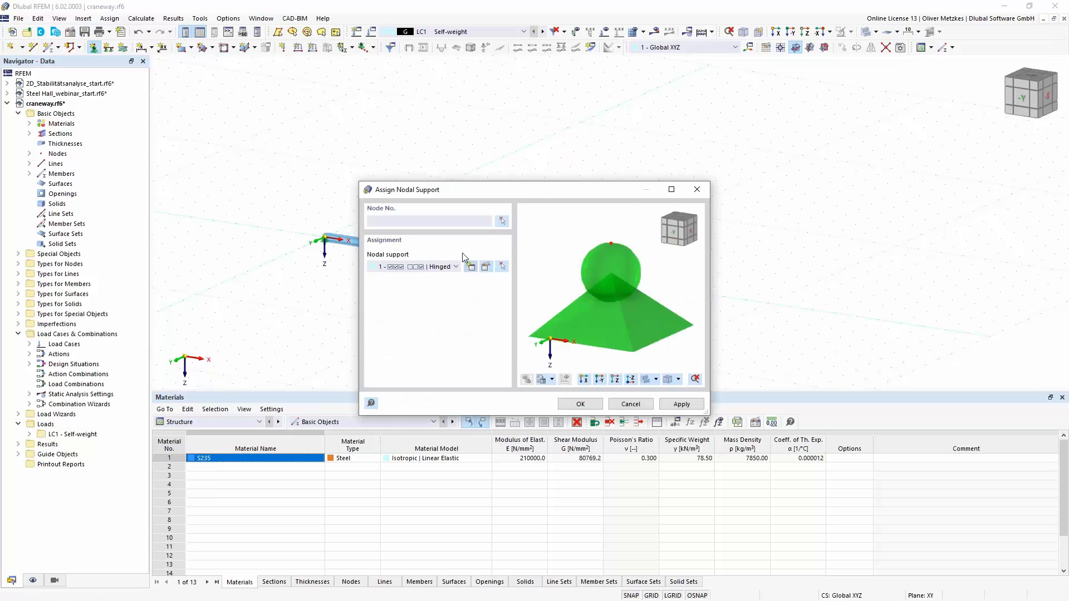
pyautogui.click(470, 266)
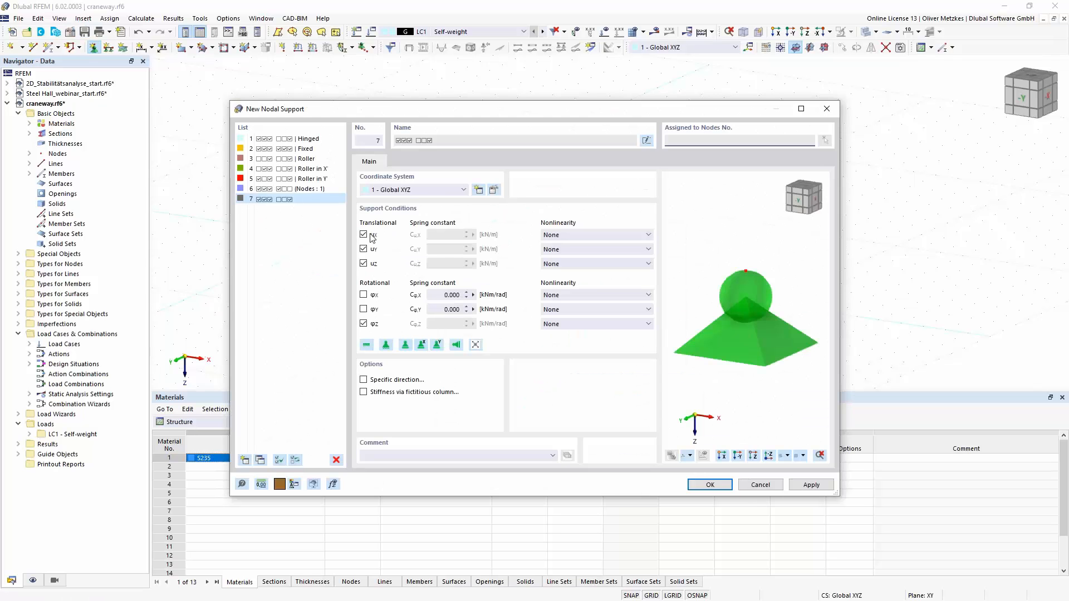
pyautogui.click(363, 235)
pyautogui.click(364, 294)
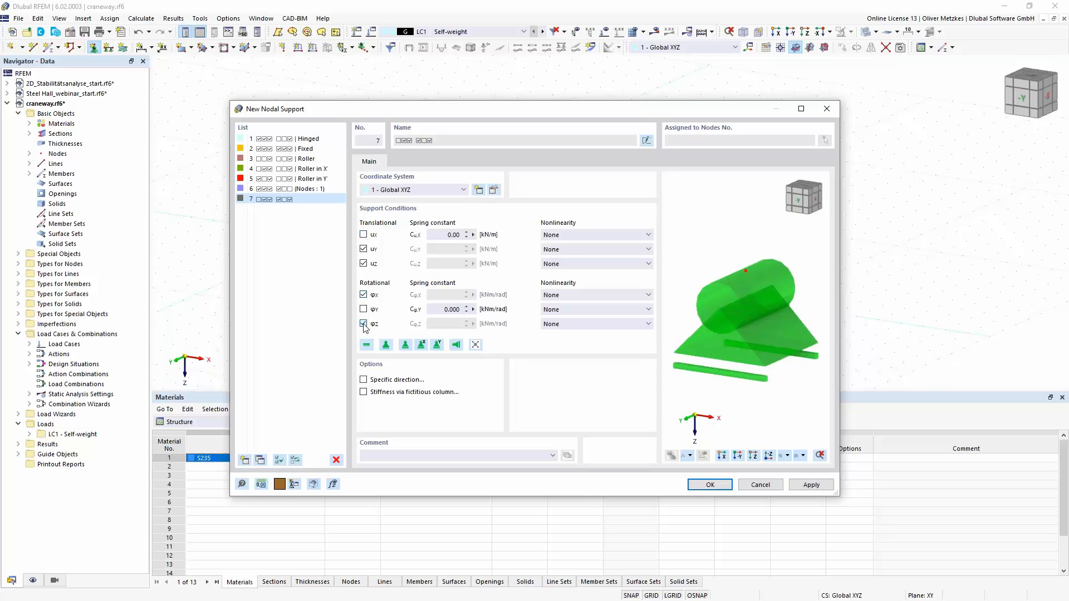
pyautogui.click(363, 324)
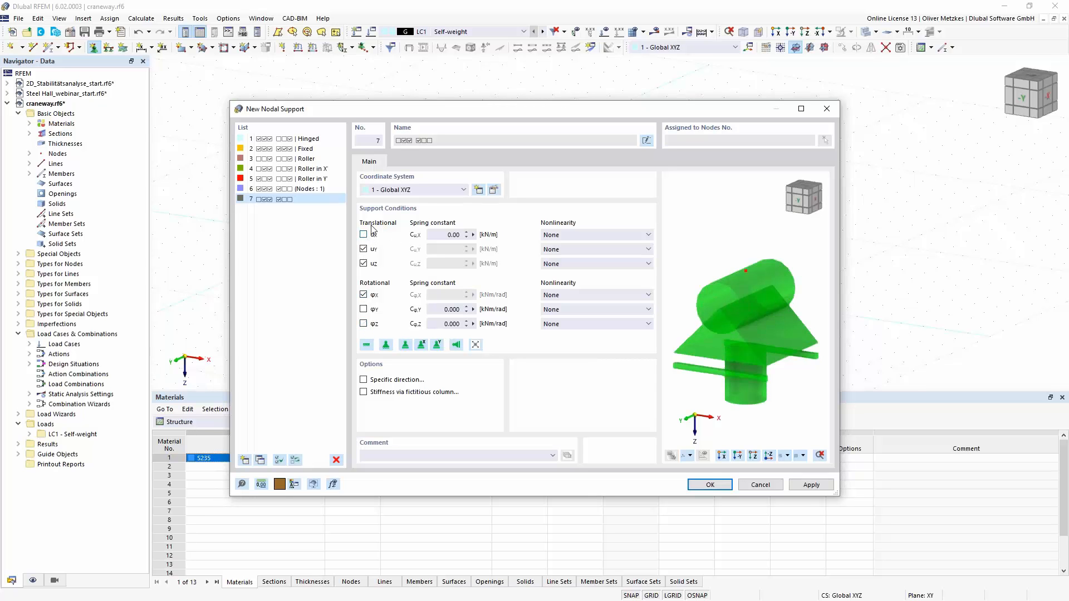
pyautogui.click(710, 484)
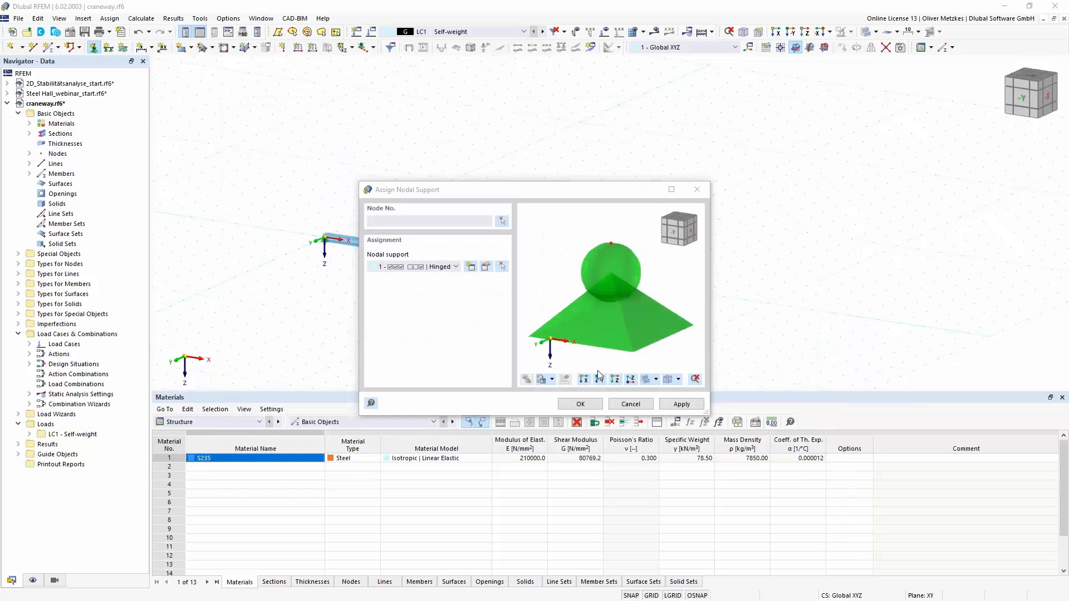
pyautogui.click(588, 404)
pyautogui.click(591, 278)
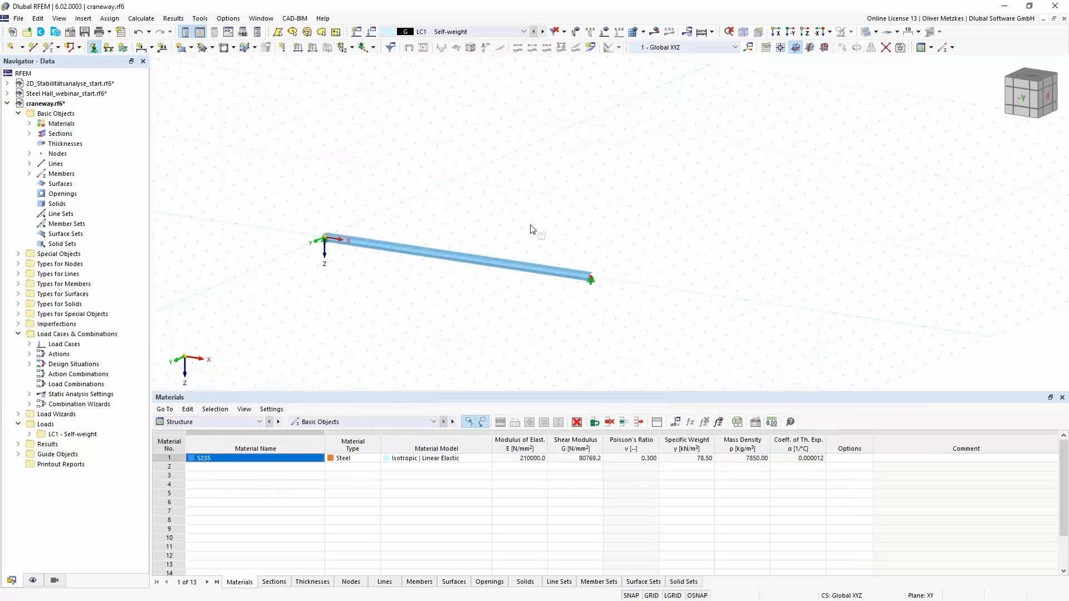
# - Add one intermediate node at the beam's midpoint as an 'On Member' node, without dividing the member
pyautogui.scroll(2, 486, 244)
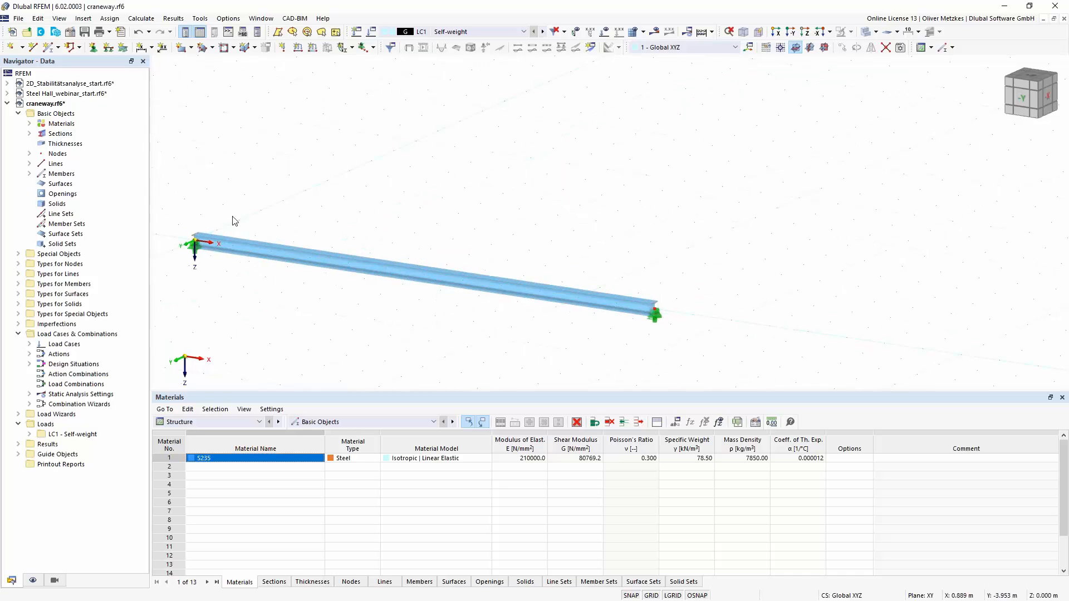
pyautogui.rightClick(461, 278)
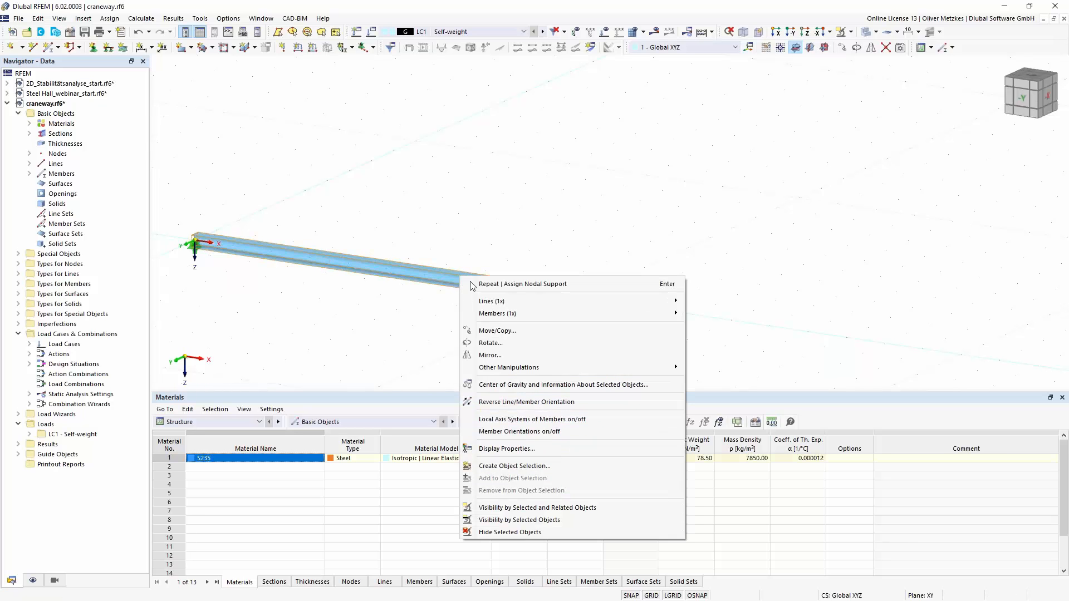
pyautogui.moveTo(539, 312)
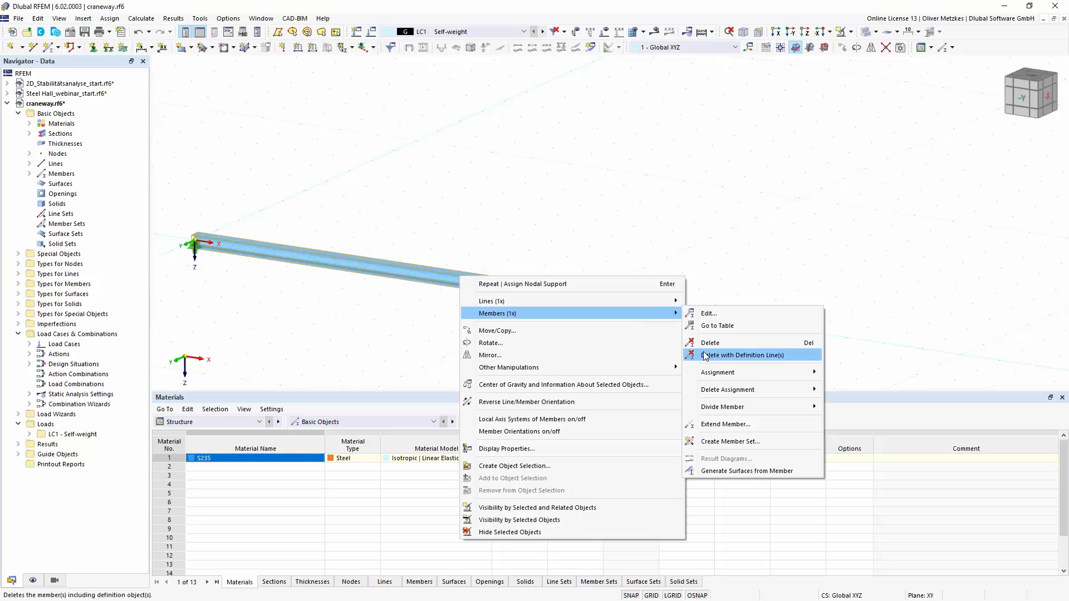
pyautogui.moveTo(724, 408)
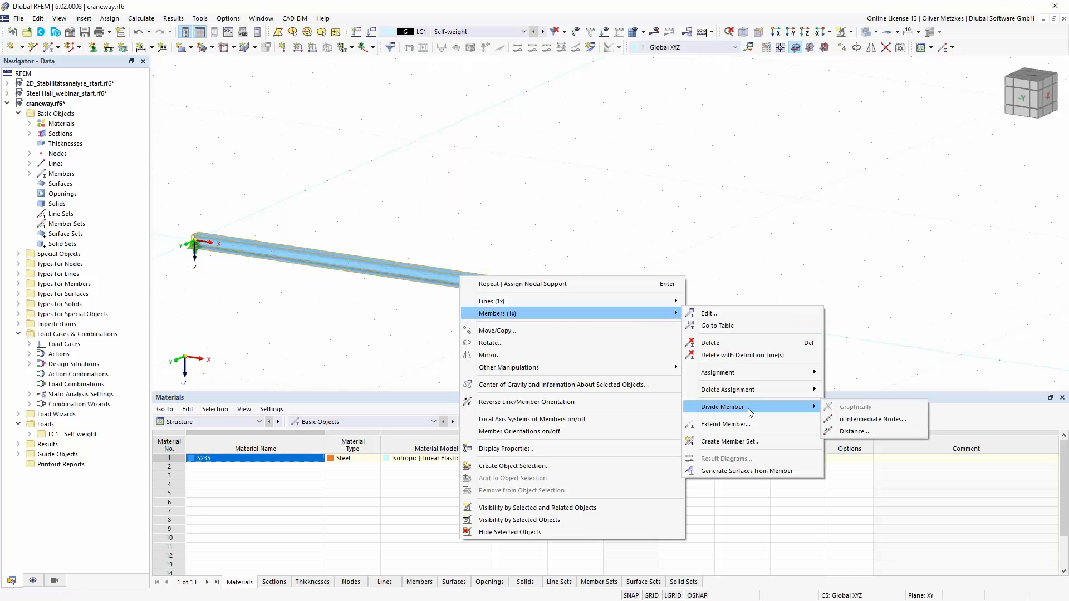
pyautogui.click(873, 421)
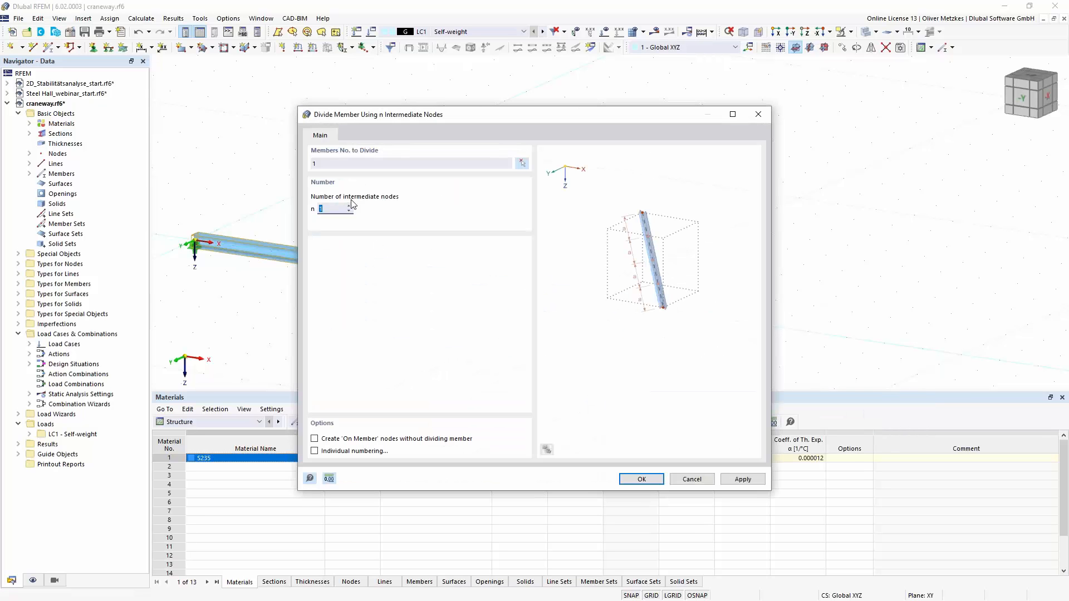
pyautogui.click(336, 209)
pyautogui.click(316, 440)
pyautogui.click(637, 477)
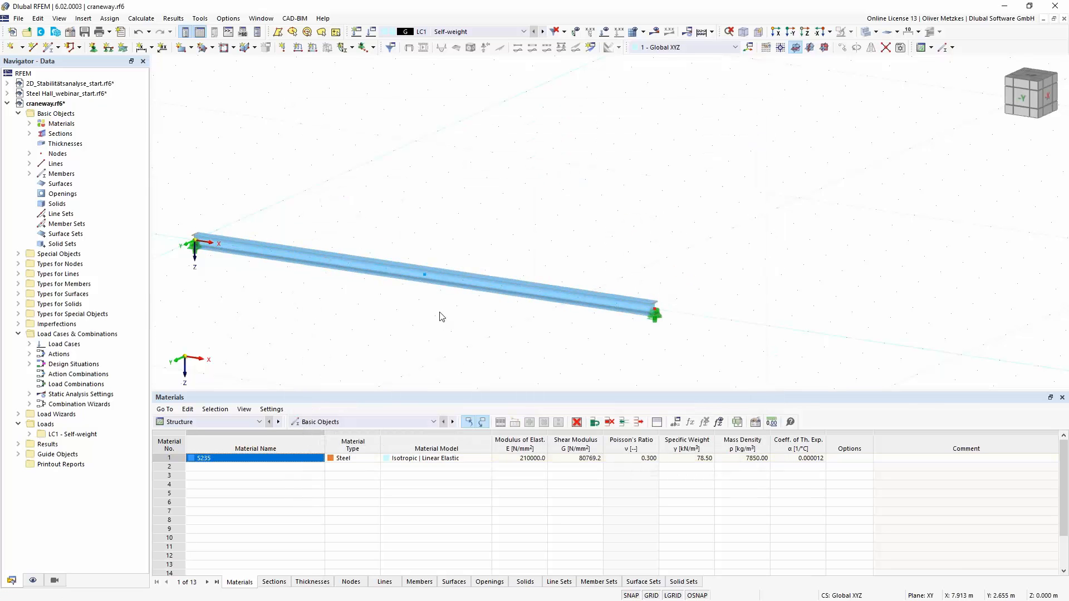
# - Assign the end node's nodal support to the beam's intermediate node as well
pyautogui.click(655, 314)
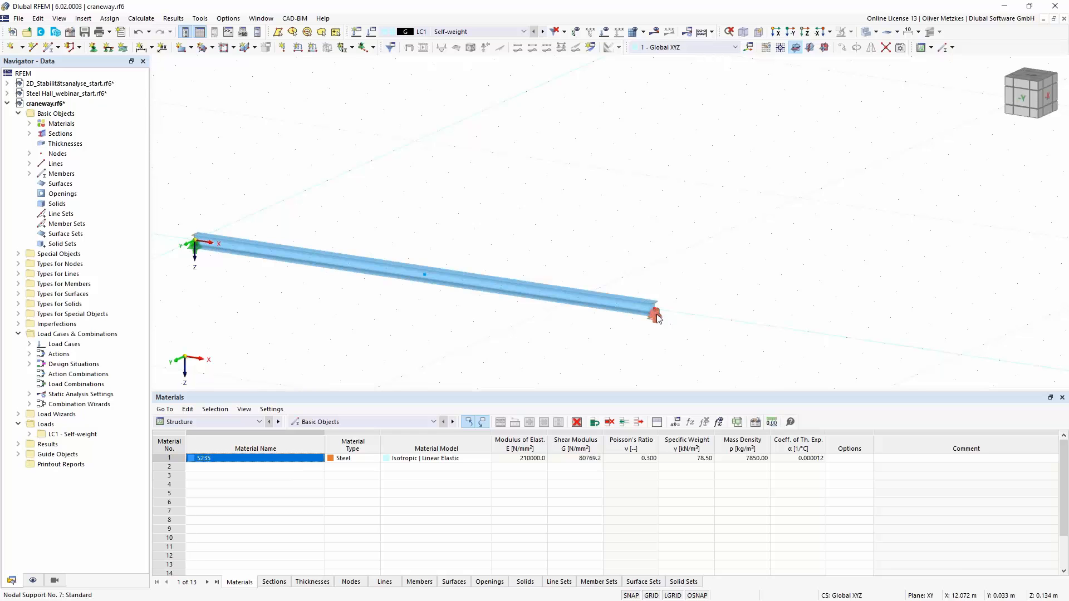
pyautogui.click(424, 282)
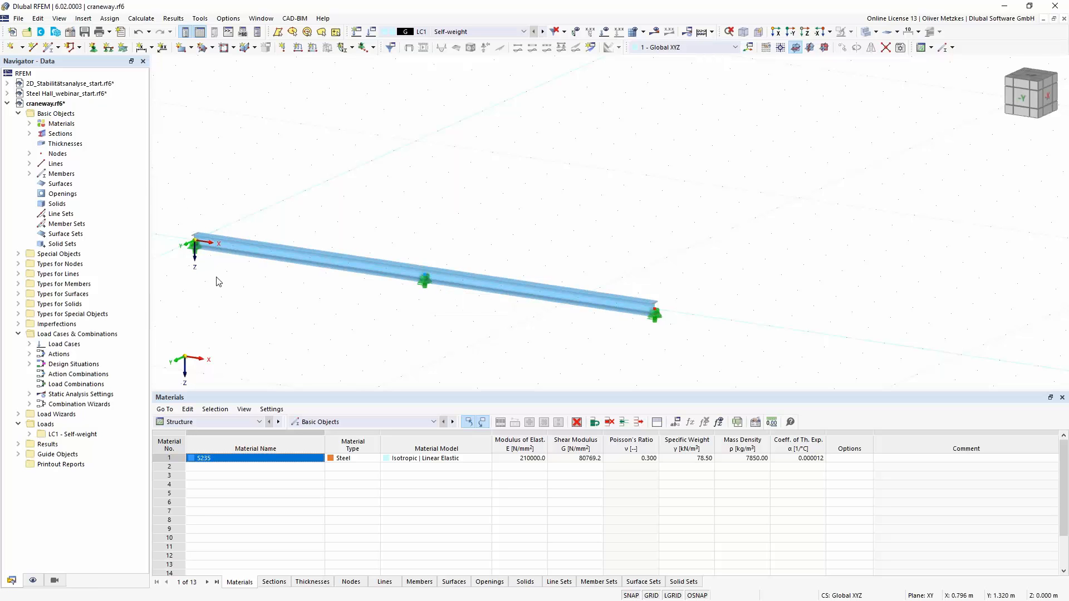
pyautogui.moveTo(291, 285); pyautogui.dragTo(296, 288, button='middle')
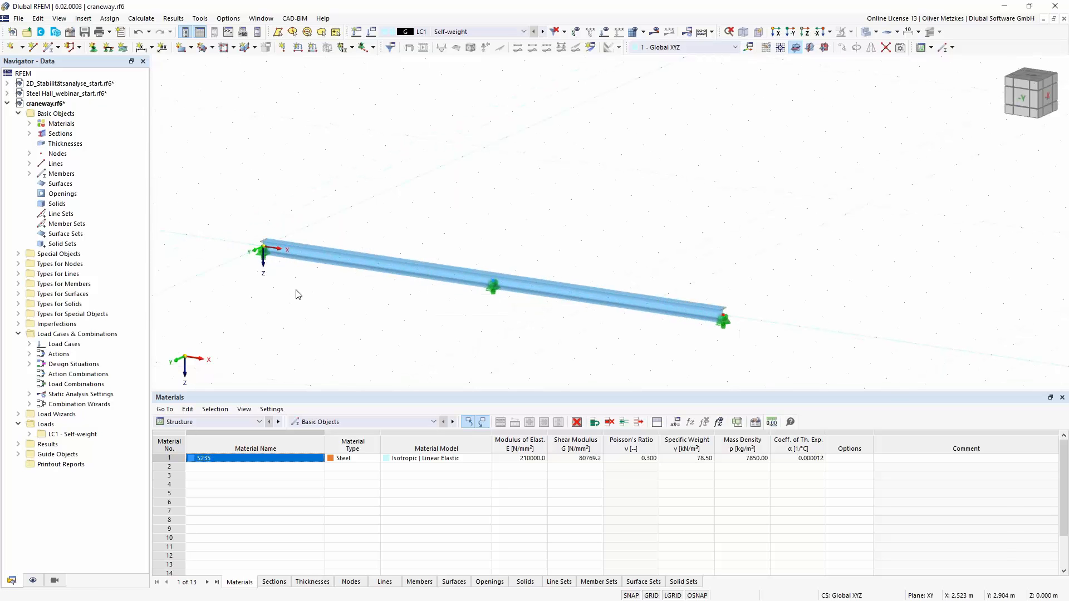
# - Review the support conditions of the nodal support at the beam's start node without changing them
pyautogui.doubleClick(265, 257)
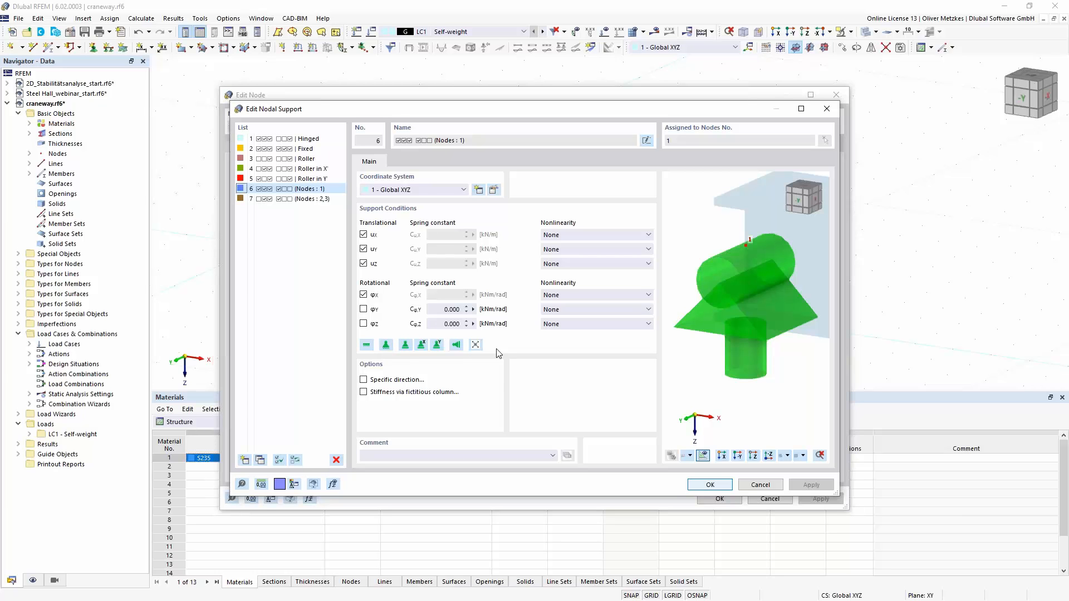
pyautogui.click(749, 486)
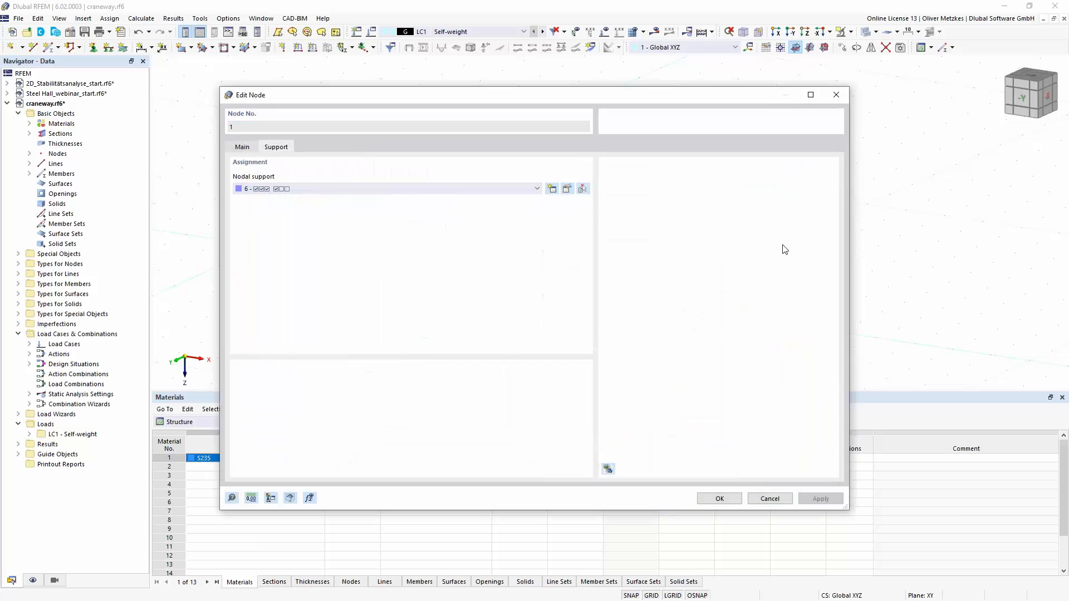
pyautogui.click(769, 499)
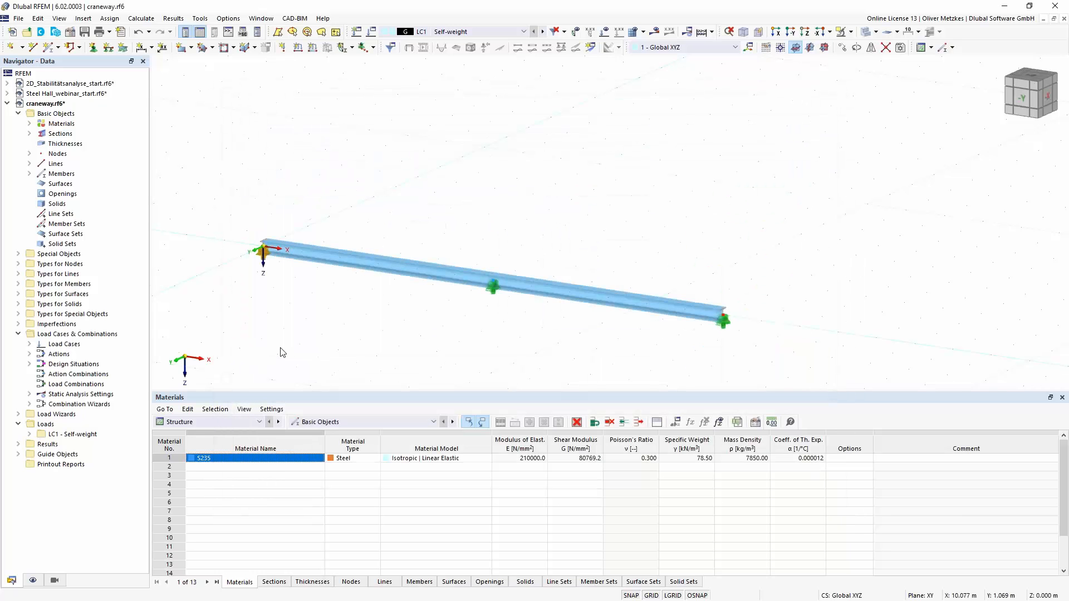
# - Activate transverse stiffeners for the beam member and open a new transverse stiffener definition
pyautogui.doubleClick(328, 257)
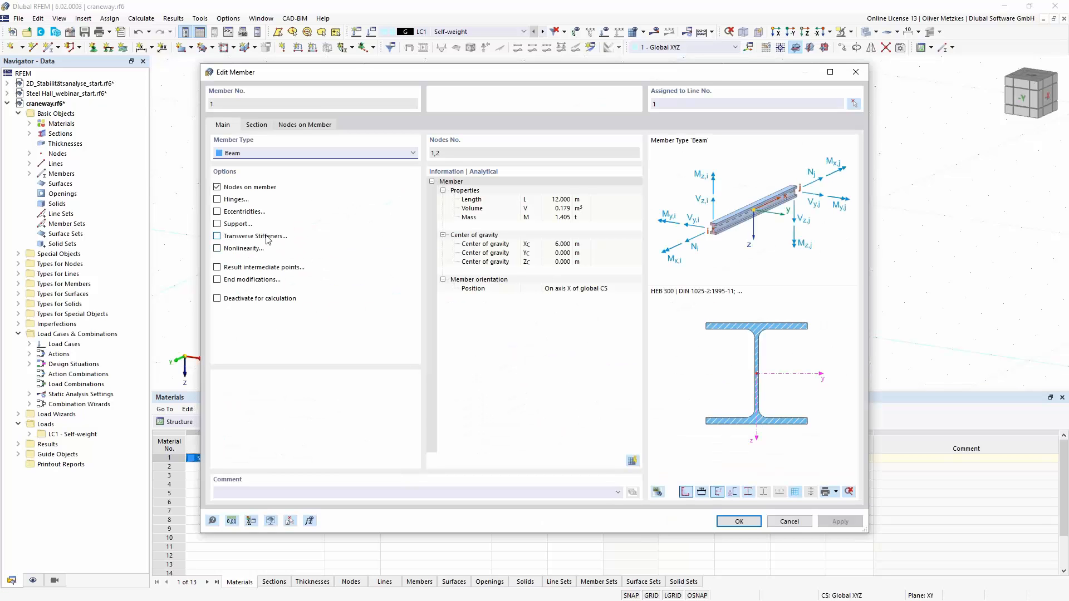
pyautogui.click(227, 239)
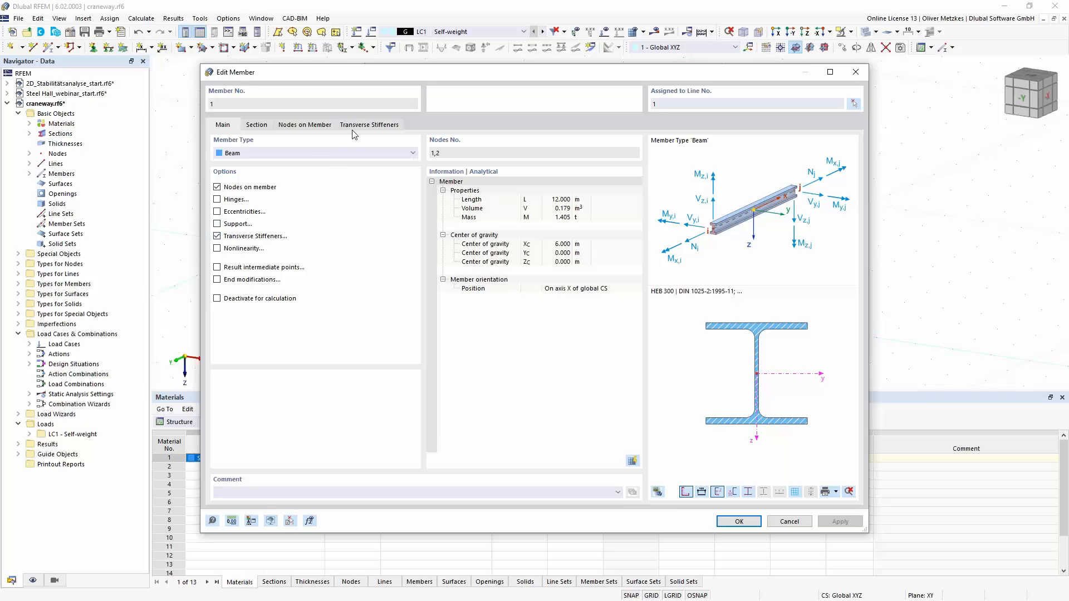
pyautogui.click(359, 127)
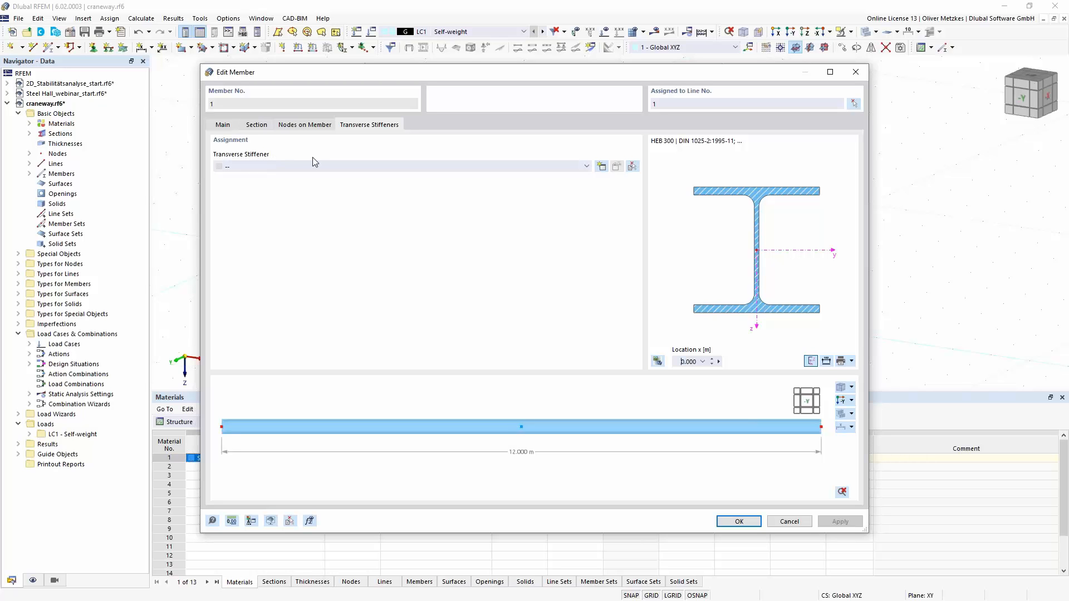
pyautogui.click(601, 166)
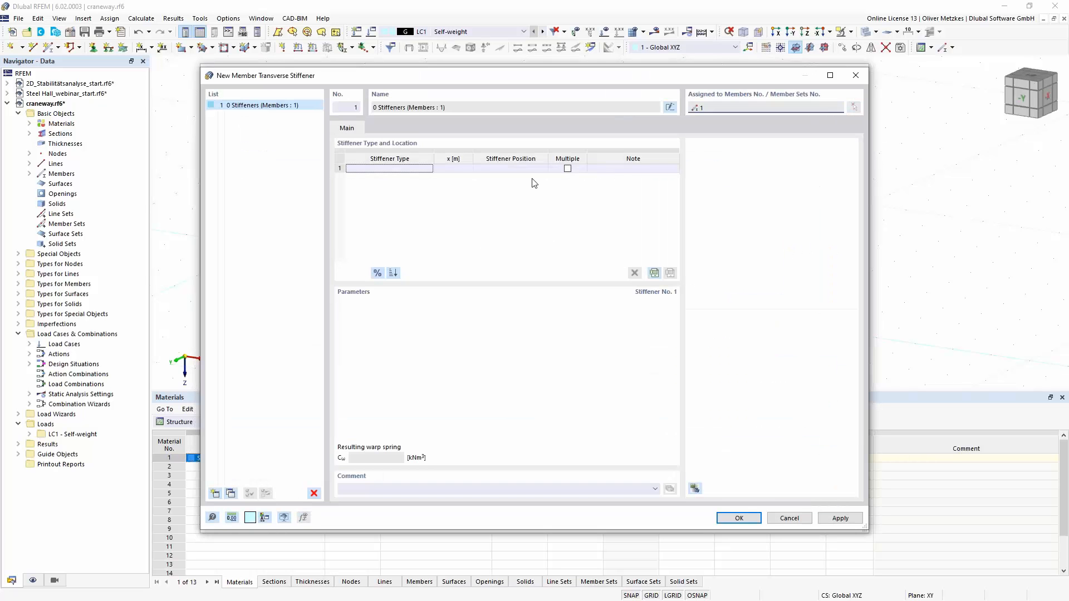
# - Define the first stiffener as a full warping restraint at x = 0 m
pyautogui.click(421, 170)
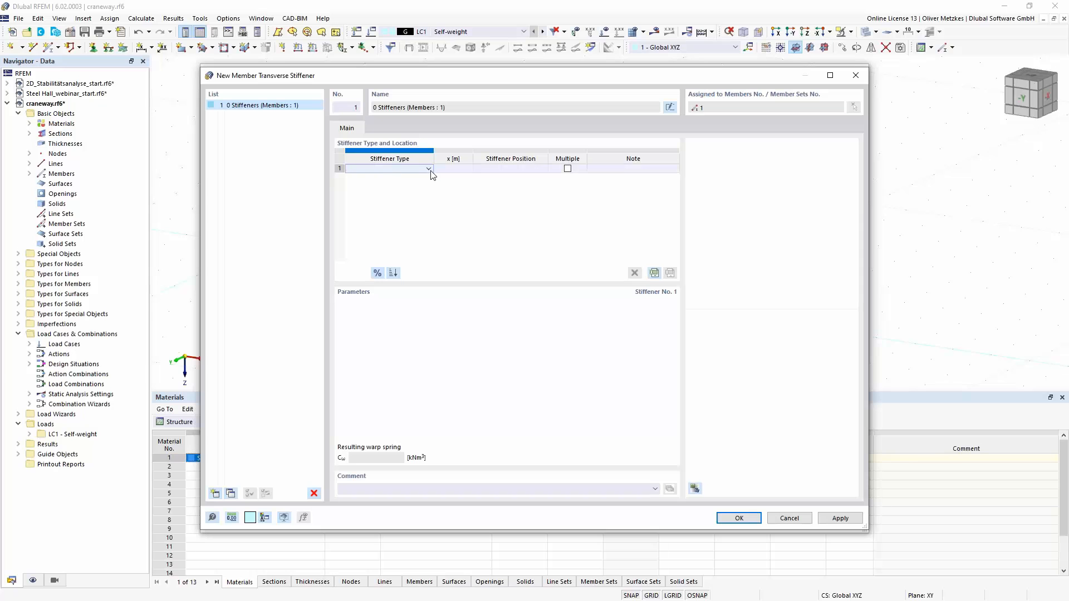
pyautogui.click(429, 169)
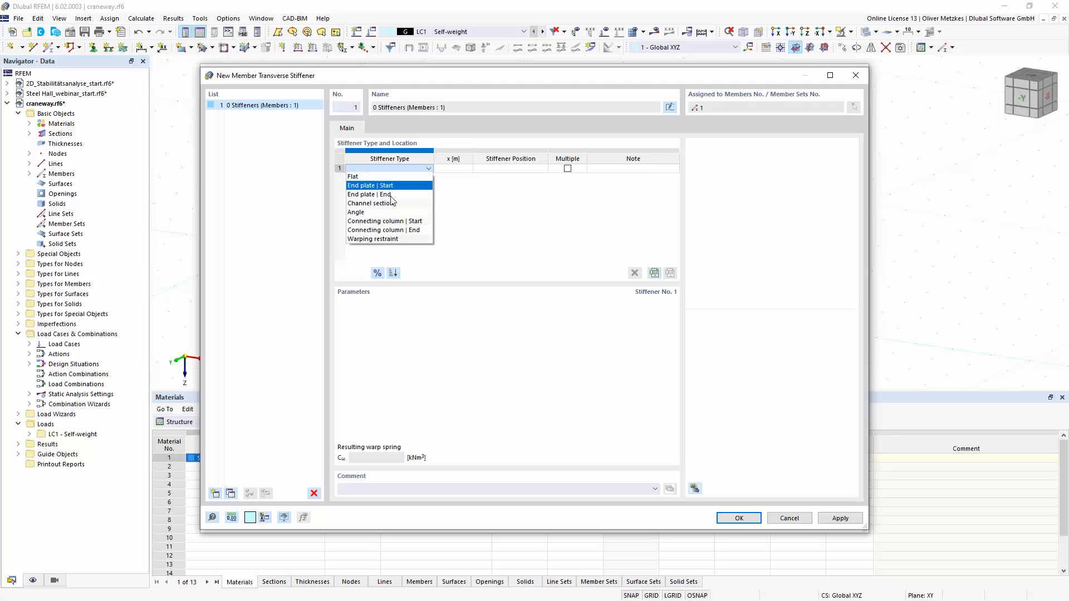
pyautogui.click(373, 239)
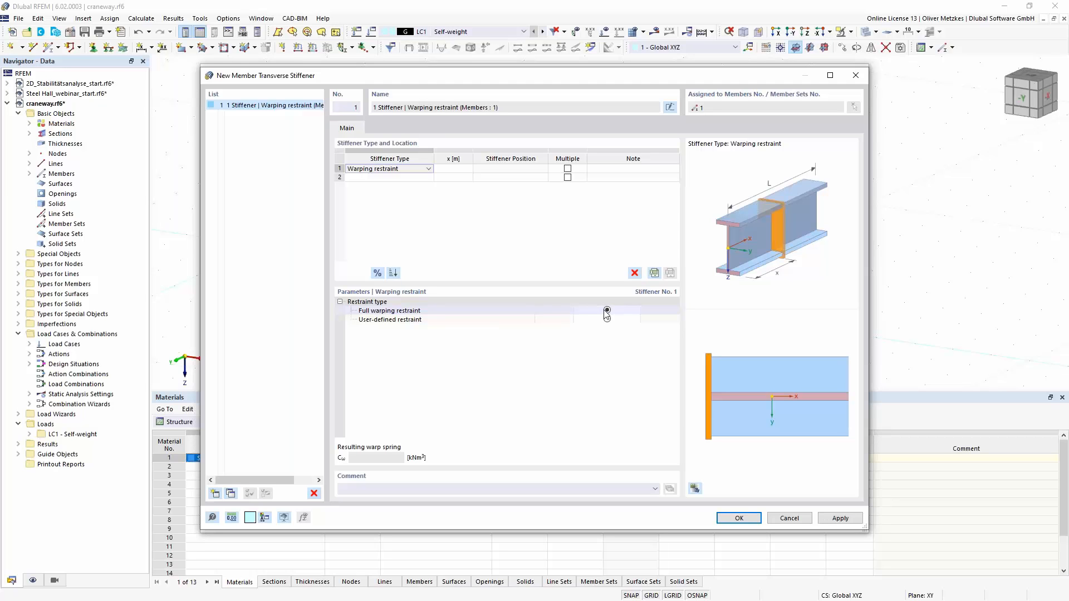
pyautogui.click(459, 169)
pyautogui.write('0')
pyautogui.press('Tab')
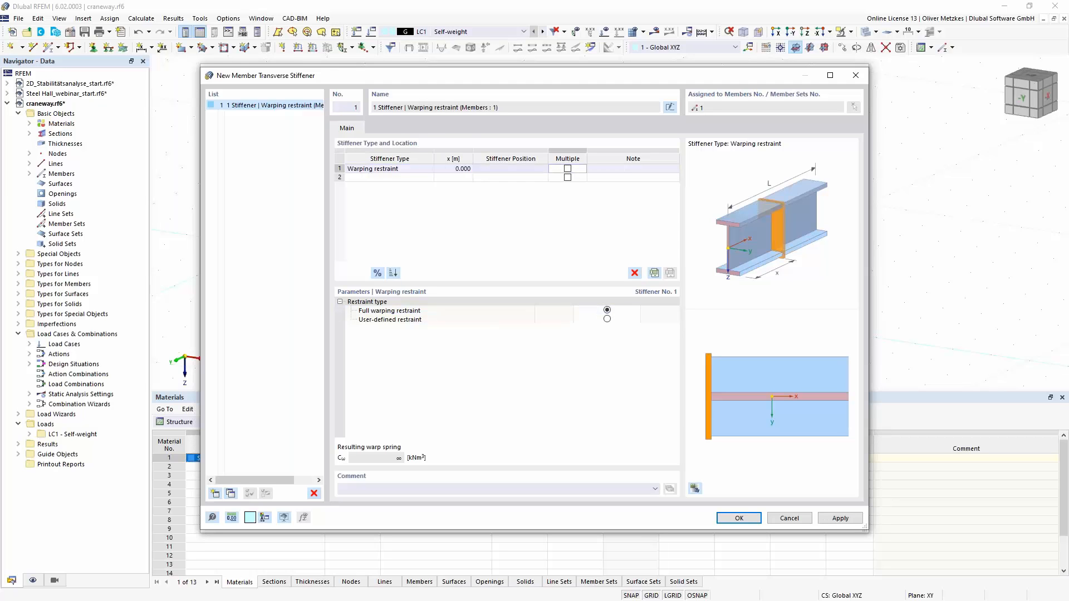
# - Add a second full warping restraint at the beam's end, with locations in relative units and x = 100 %
pyautogui.click(398, 178)
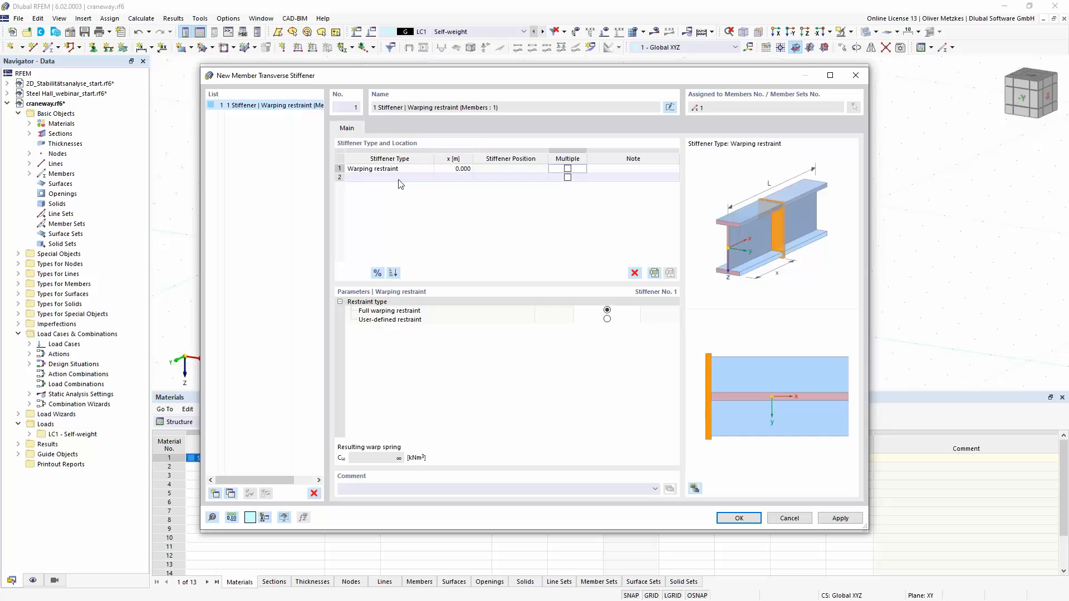
pyautogui.click(399, 179)
pyautogui.click(397, 247)
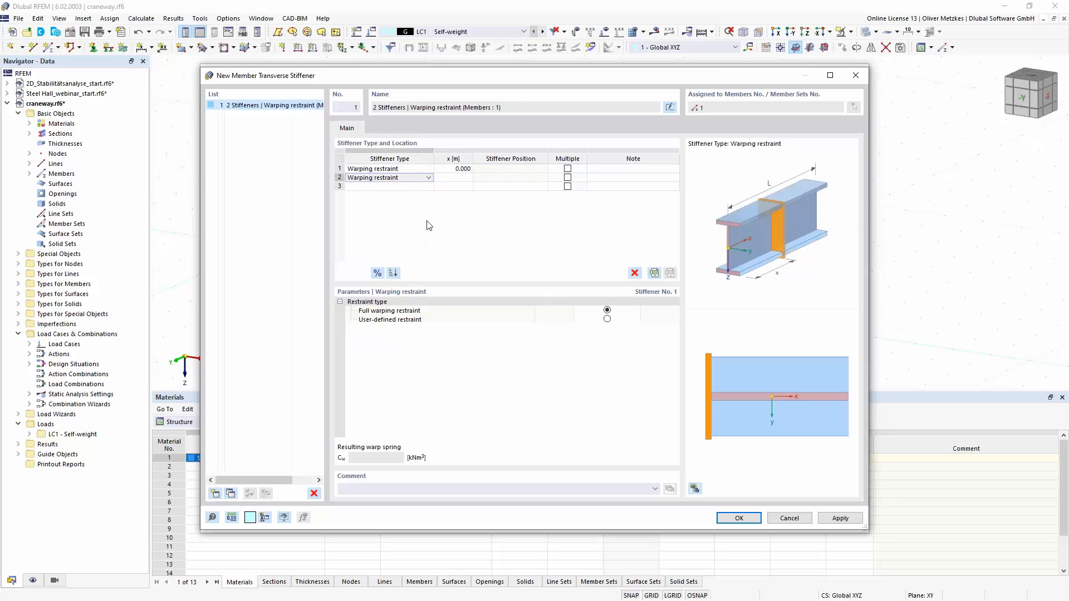
pyautogui.click(459, 178)
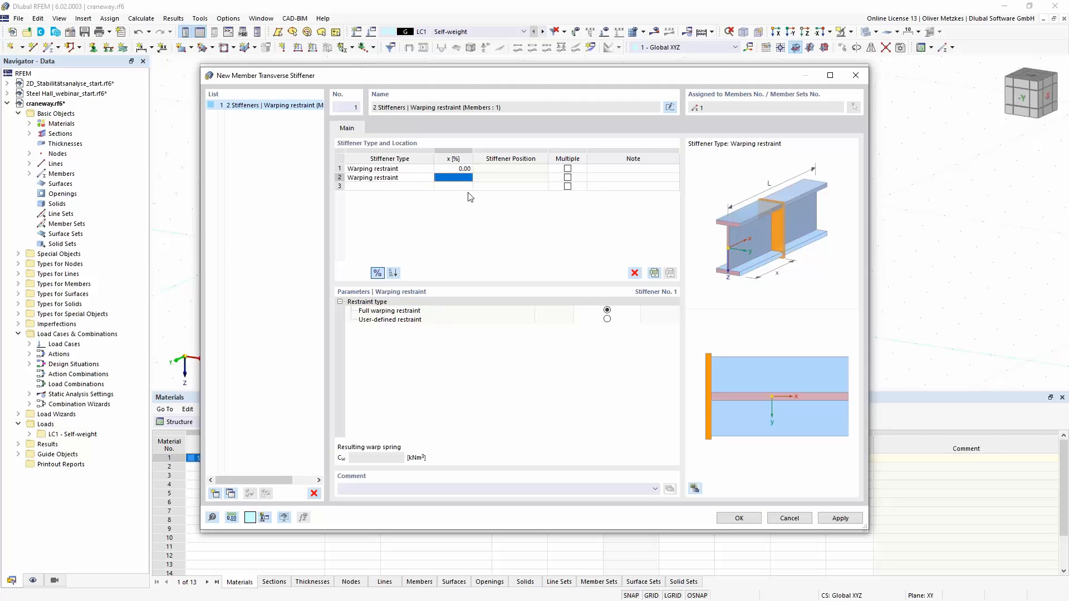
pyautogui.click(378, 273)
pyautogui.write('100')
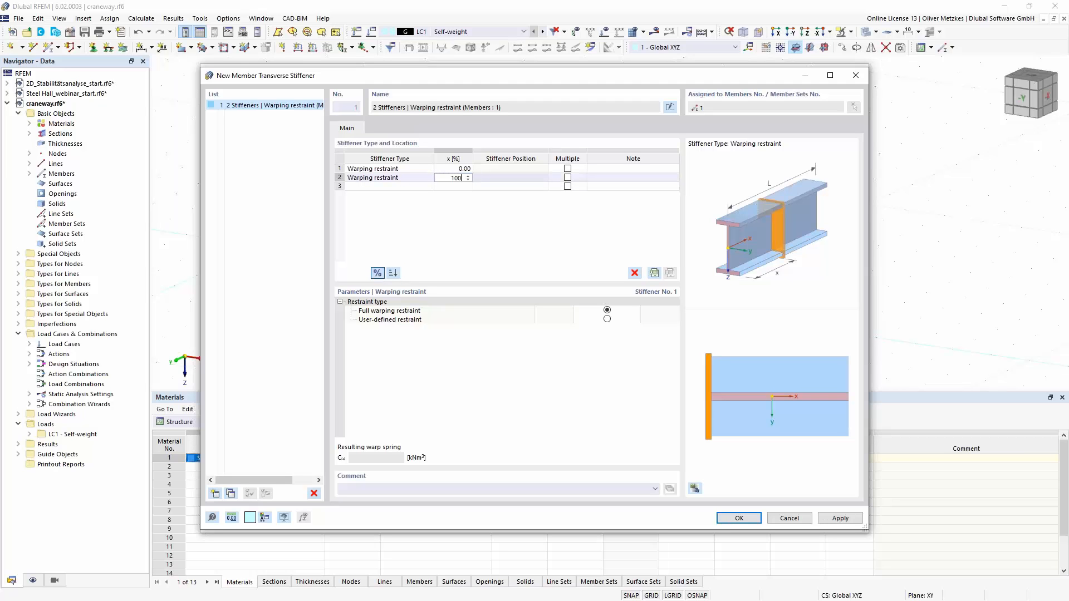
pyautogui.press('Tab')
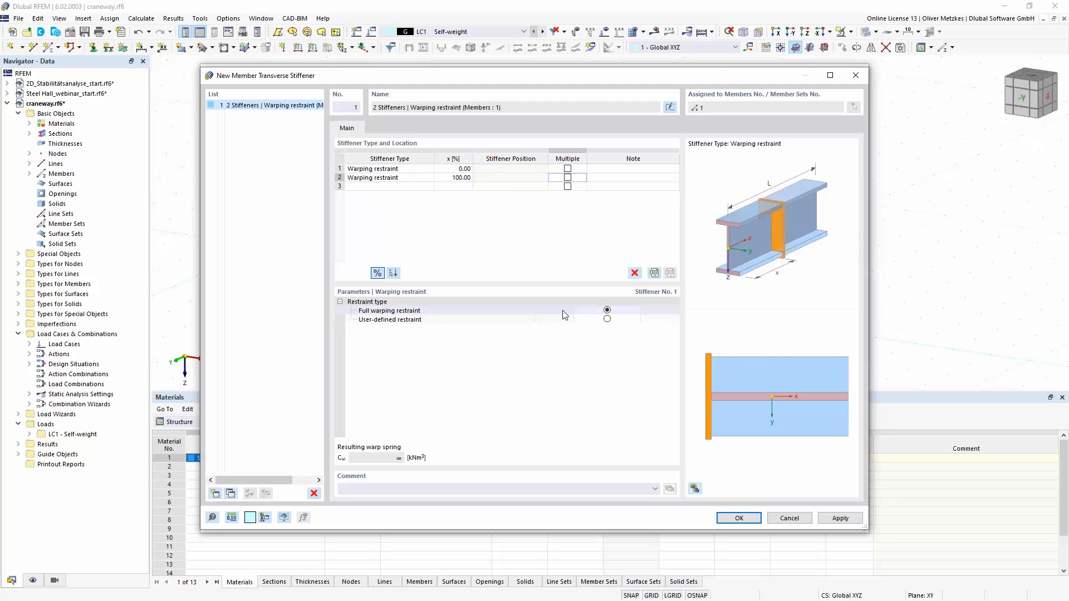
# - Add a third stiffener of type Flat, double-sided, at x = 50 %
pyautogui.click(415, 186)
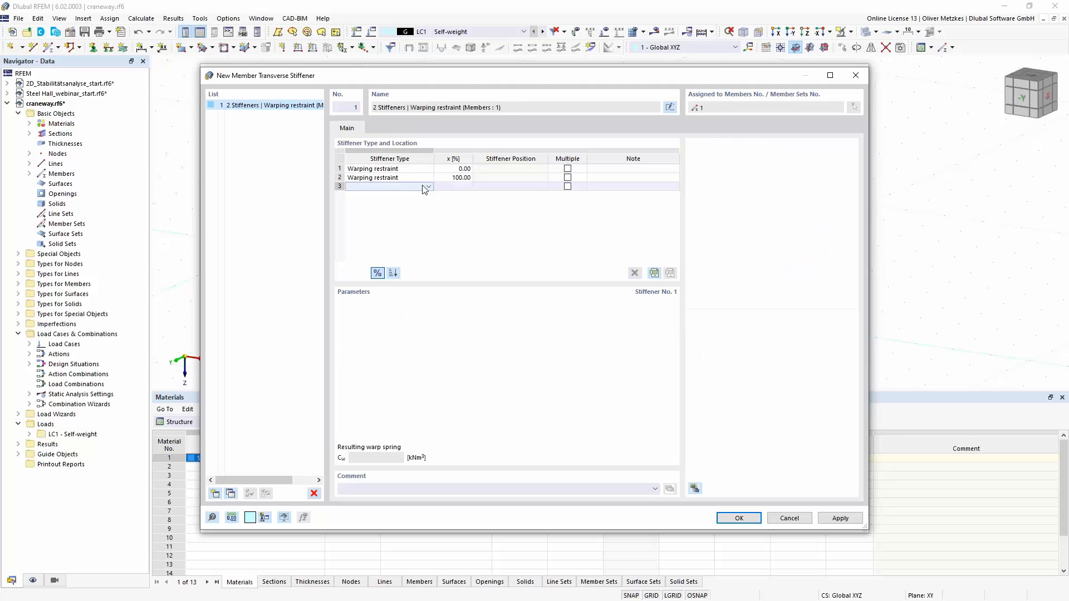
pyautogui.click(428, 186)
pyautogui.click(415, 194)
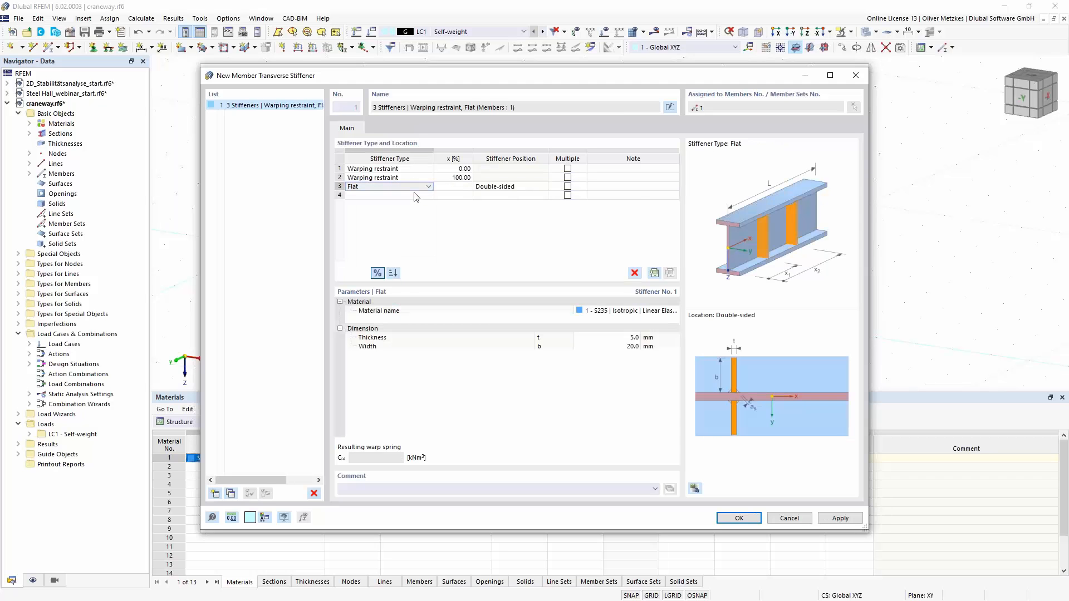
pyautogui.click(452, 187)
pyautogui.write('5')
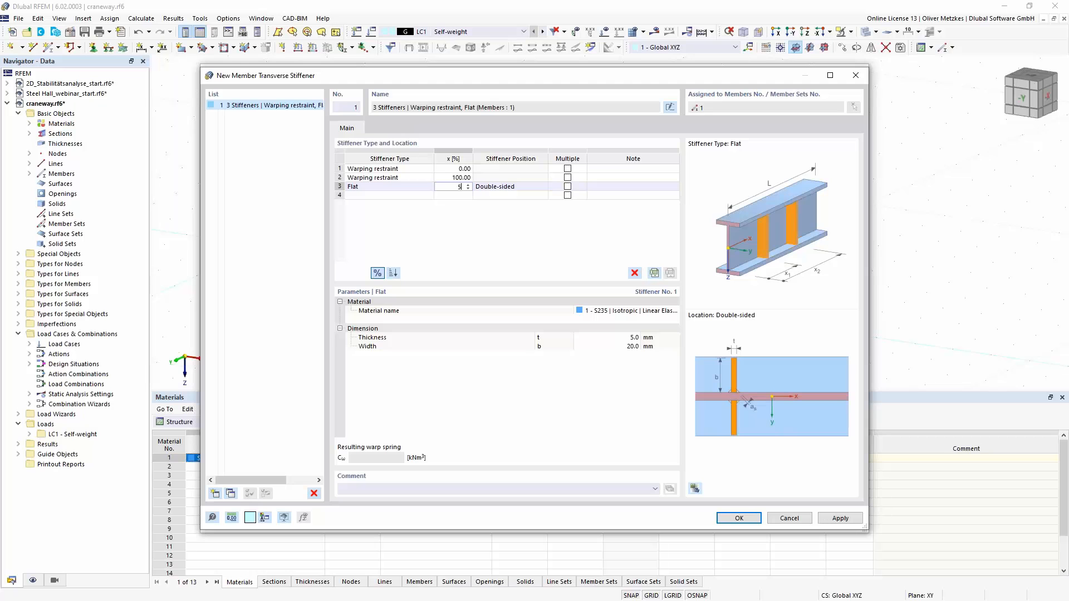
pyautogui.write('0')
pyautogui.press('Tab')
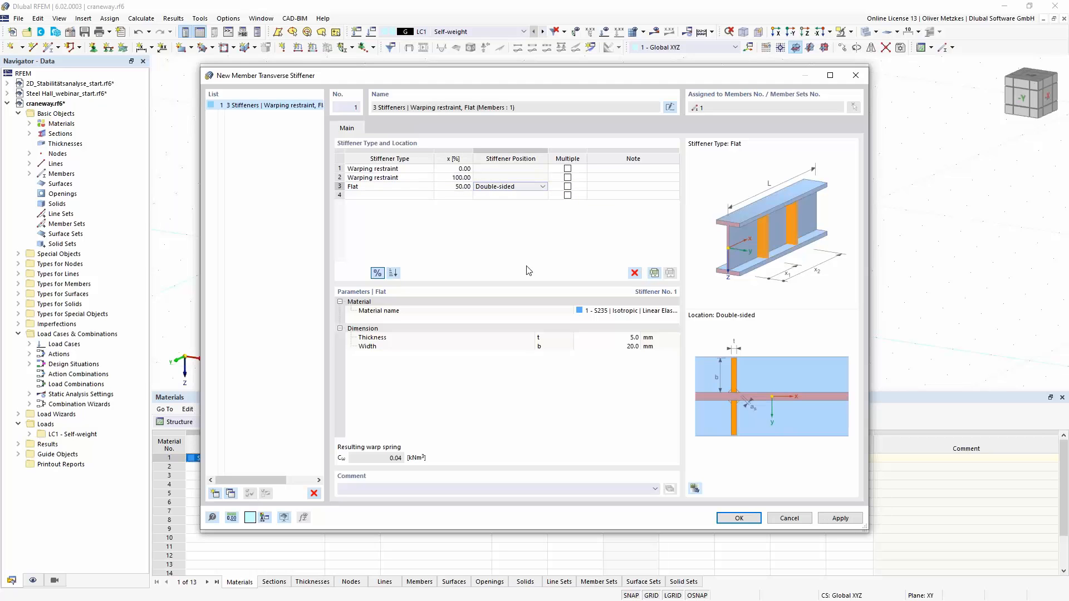
# - Set the flat stiffener's thickness to 20 mm and width to 120 mm, and apply the stiffeners to the member
pyautogui.click(610, 337)
pyautogui.write('20')
pyautogui.press('Tab')
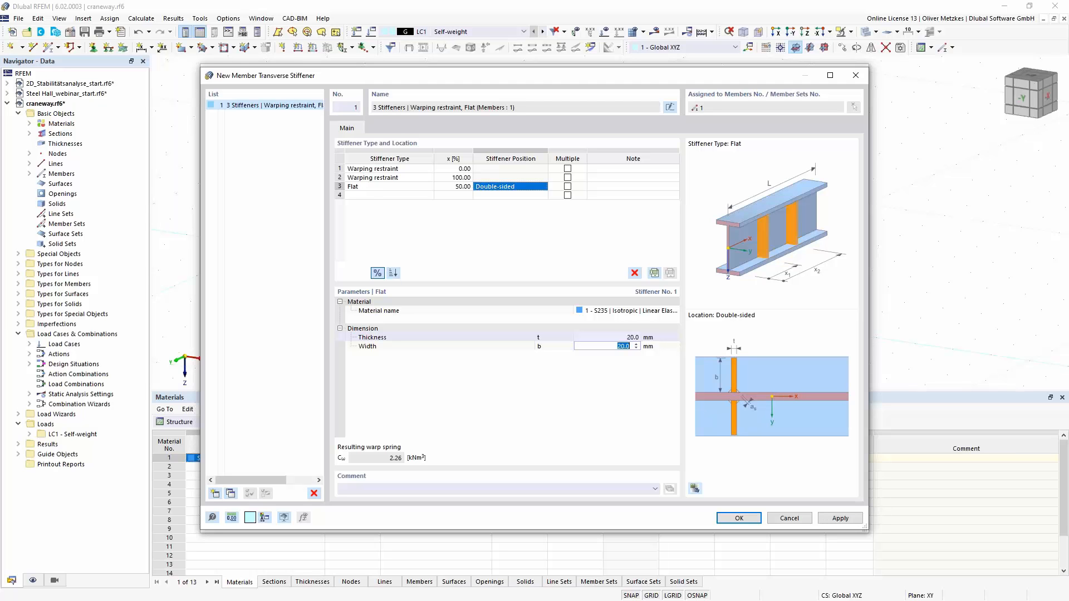
pyautogui.write('120')
pyautogui.press('Return')
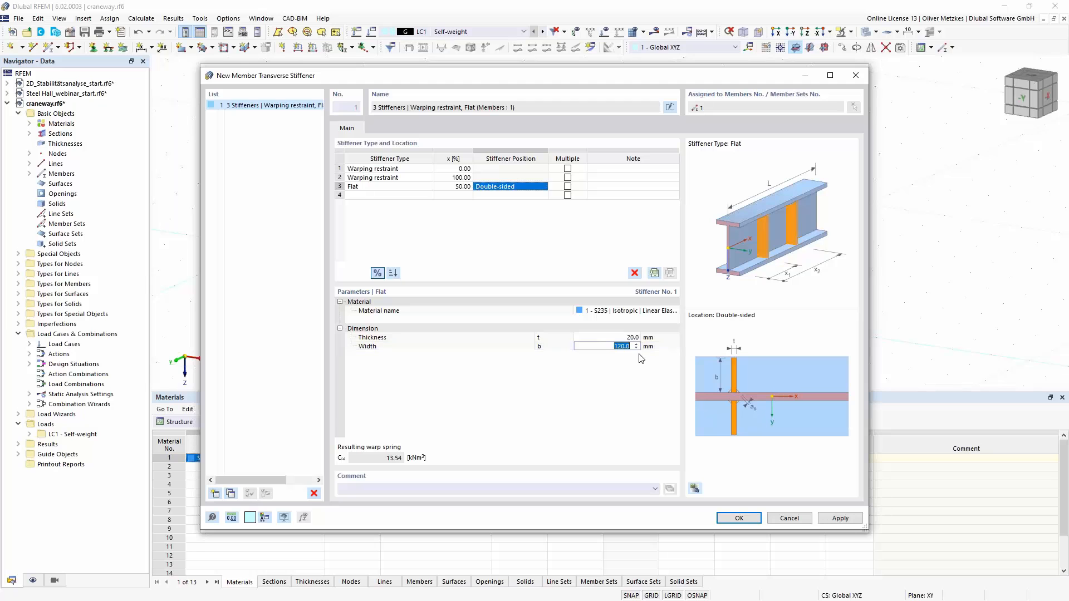
pyautogui.click(600, 376)
pyautogui.click(739, 519)
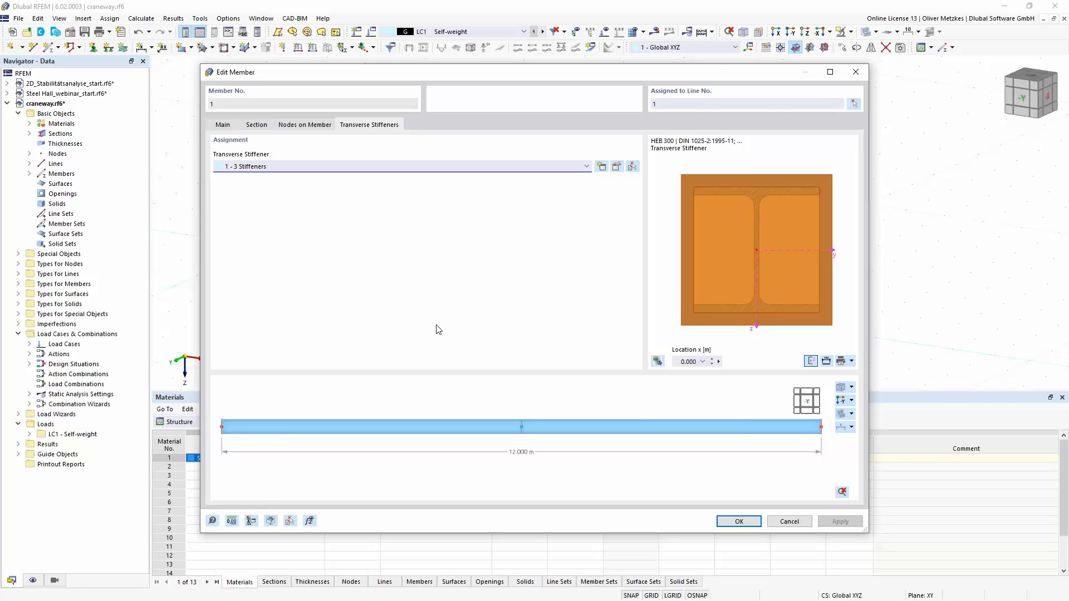
pyautogui.click(738, 521)
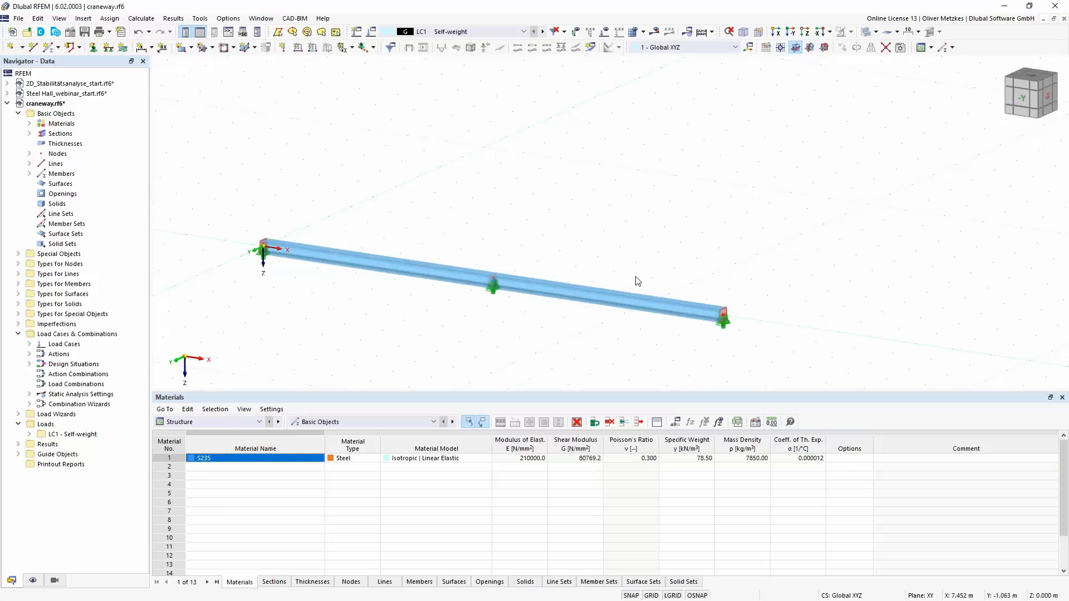
pyautogui.scroll(4, 745, 312)
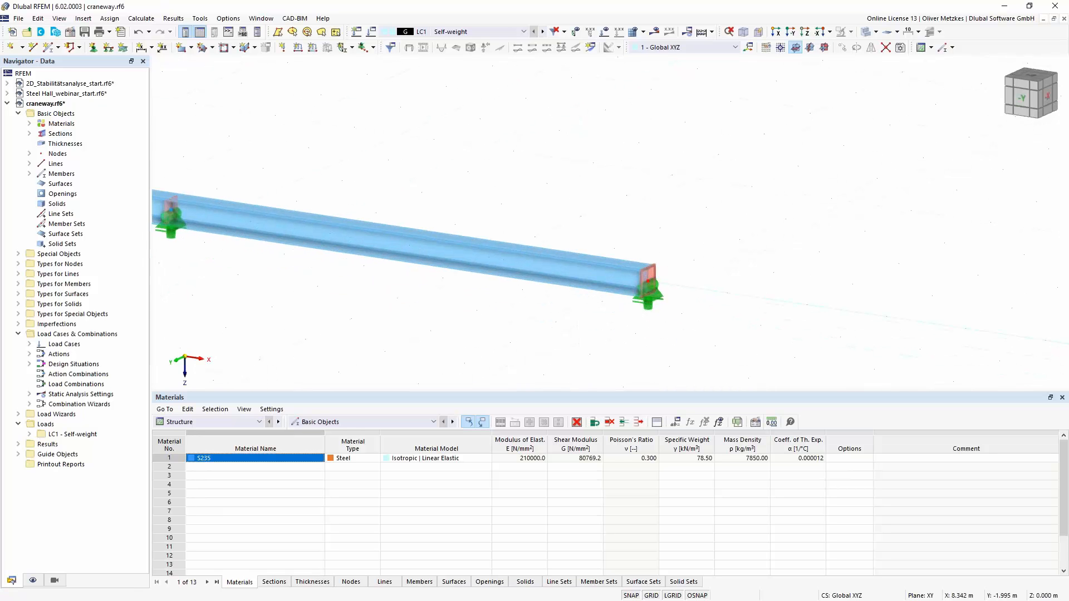
pyautogui.moveTo(448, 197); pyautogui.dragTo(754, 175, button='middle')
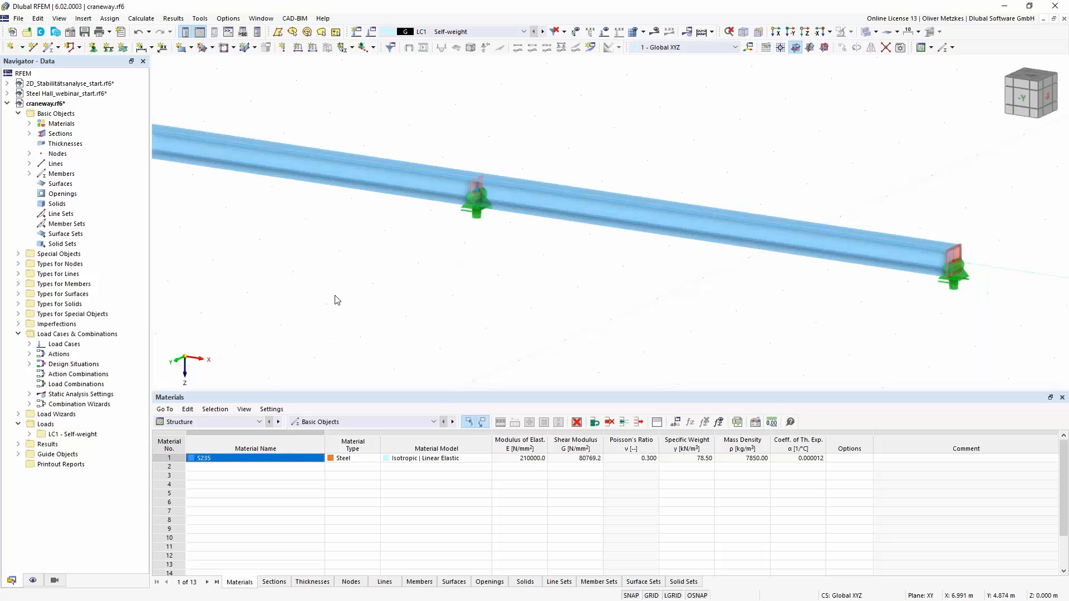
pyautogui.scroll(-3, 337, 300)
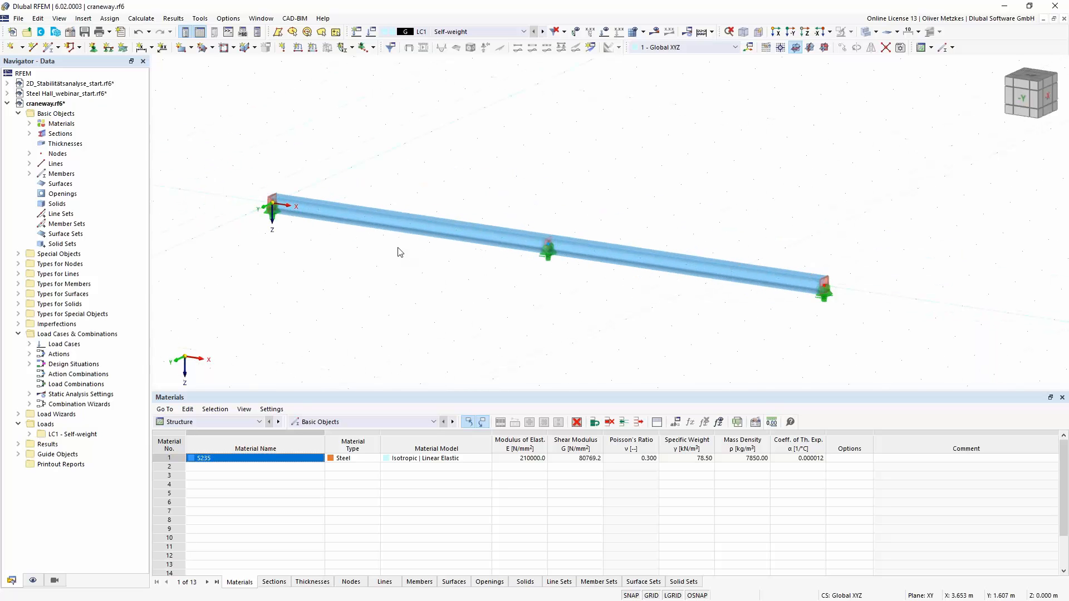
# - Create load case LC2 with the action category Imposed loads from cranes - Class 1-7
pyautogui.click(372, 32)
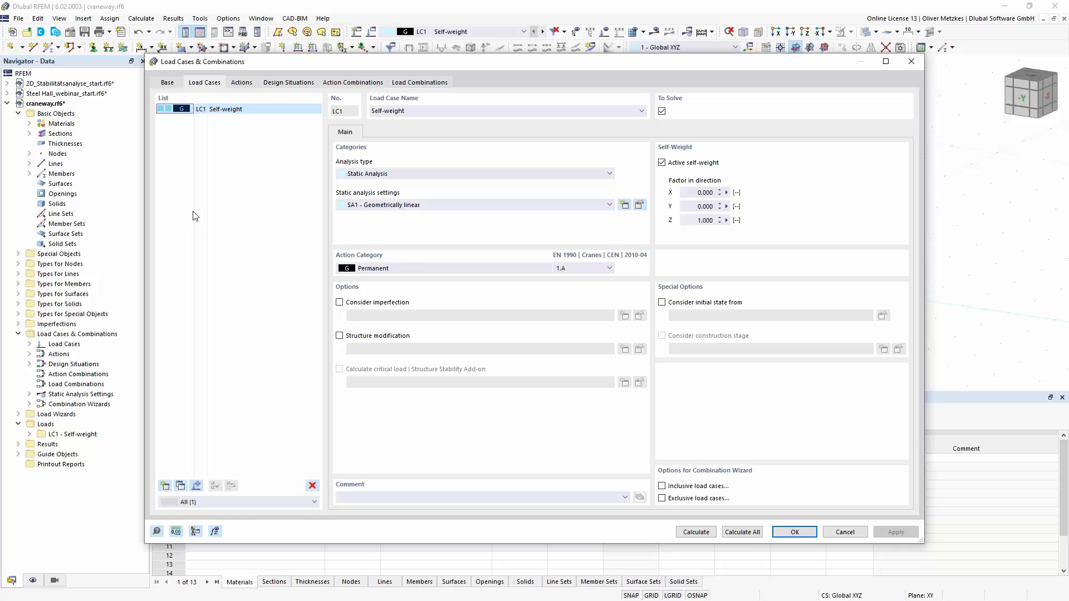
pyautogui.click(165, 486)
pyautogui.click(397, 266)
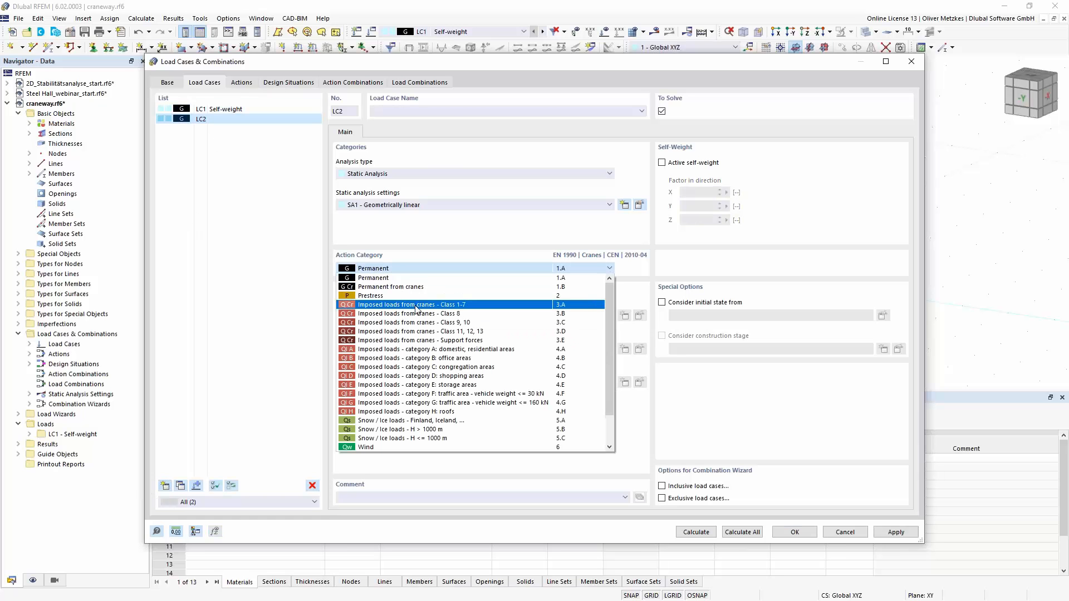
pyautogui.click(417, 306)
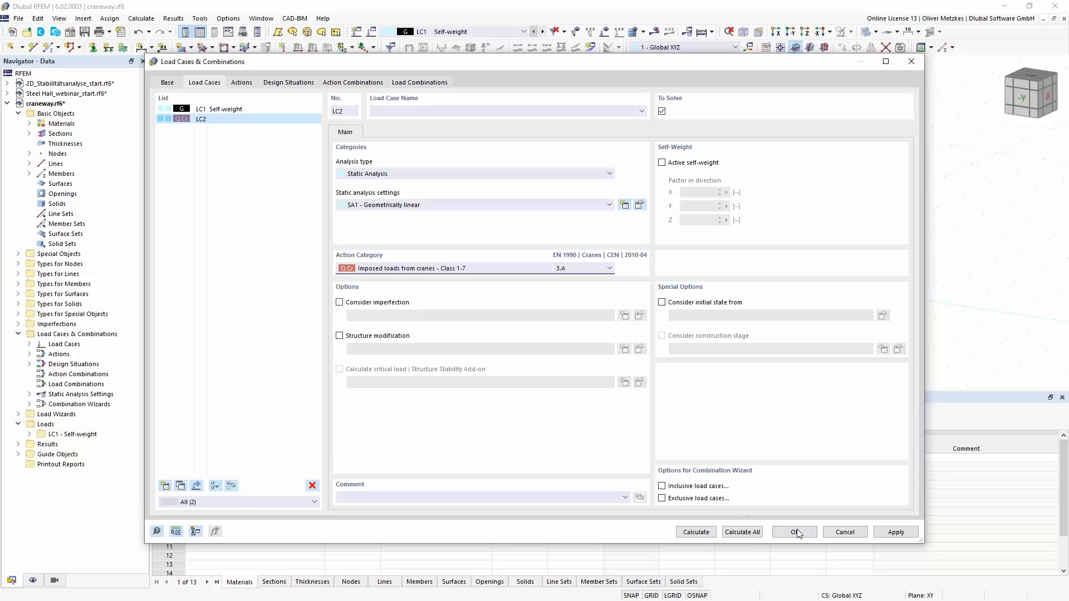
pyautogui.press('Return')
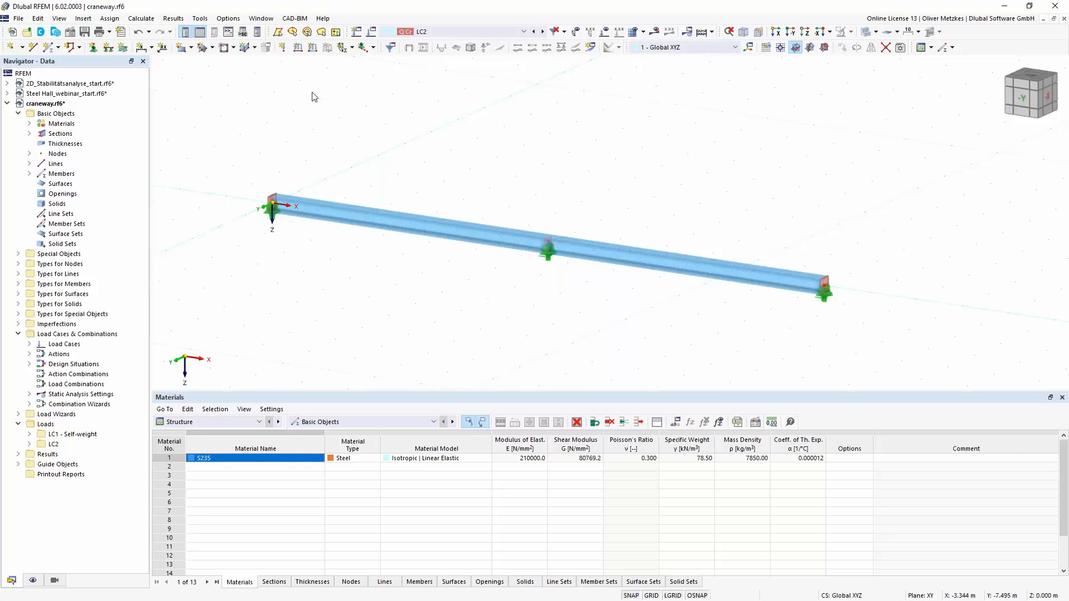
# - Start a new member load in LC2 with distribution Concentrated - 2 ×, P1 and P2 of 80 kN, and distance B of 3.5 m
pyautogui.click(313, 49)
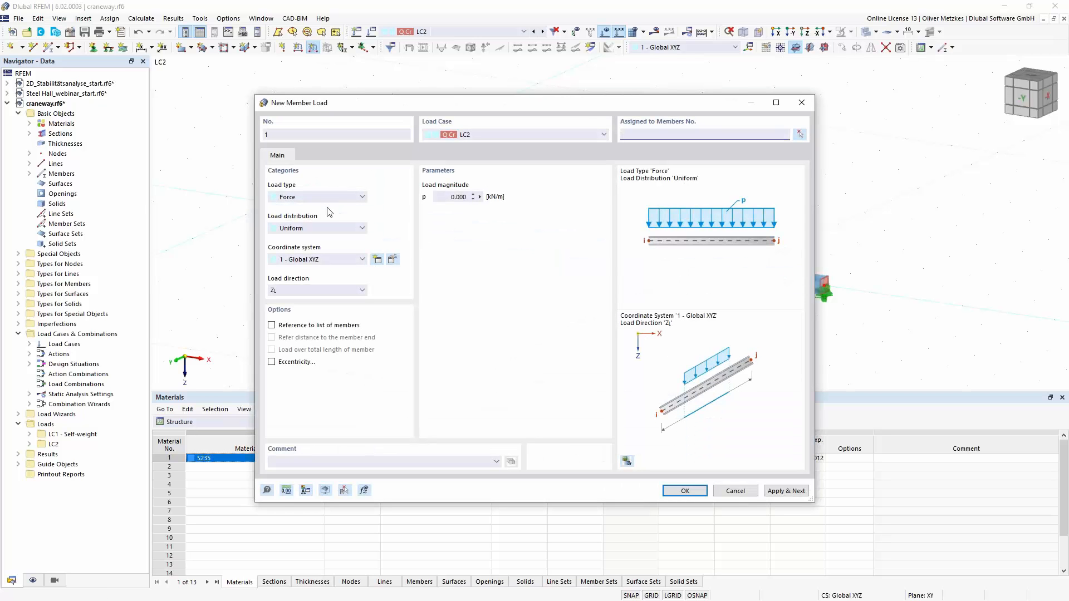
pyautogui.click(306, 229)
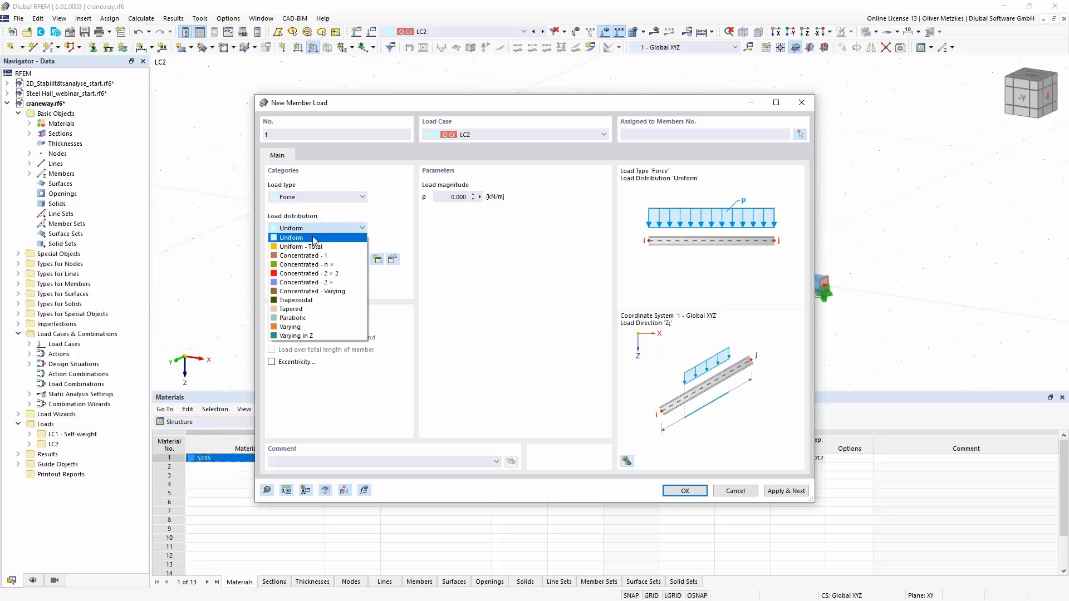
pyautogui.click(330, 285)
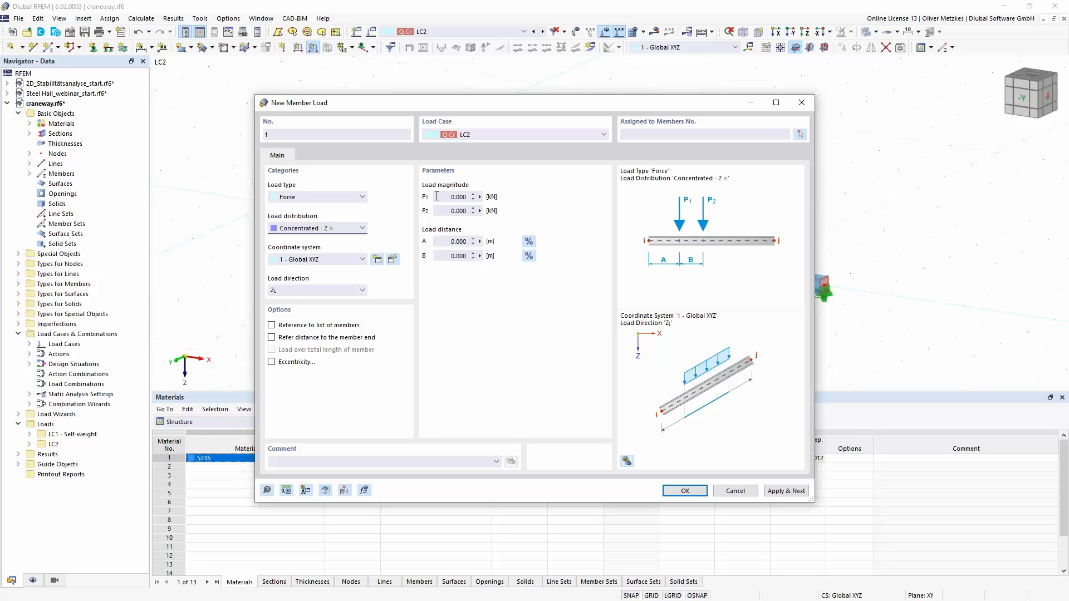
pyautogui.click(504, 198)
pyautogui.write('80')
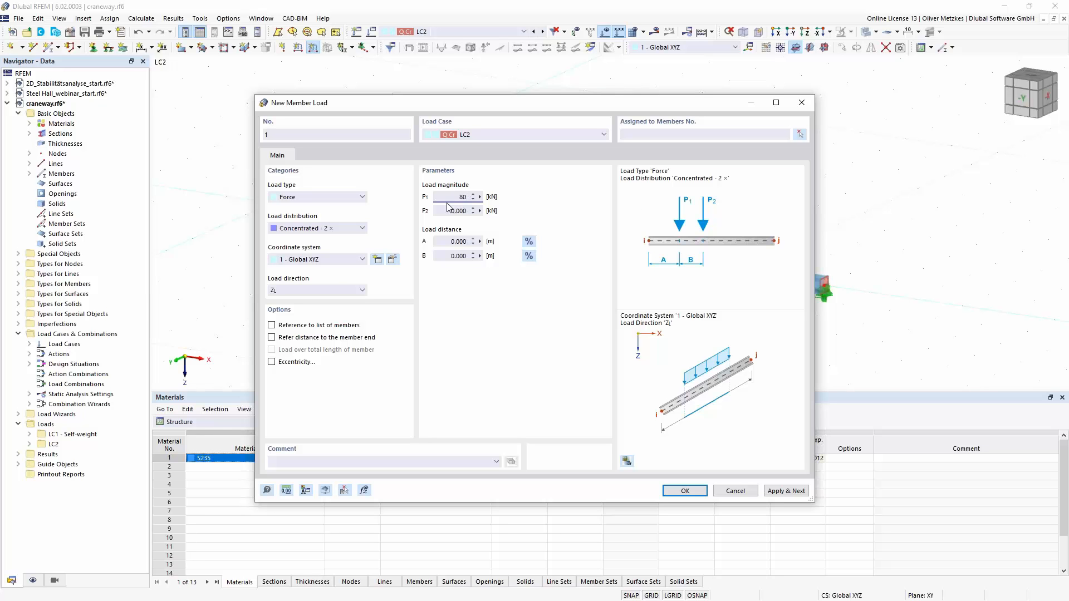
pyautogui.press('Tab')
pyautogui.write('80')
pyautogui.click(478, 256)
pyautogui.moveTo(478, 255); pyautogui.dragTo(499, 252)
pyautogui.write('3,5')
pyautogui.click(457, 241)
# - Enable the eccentricity for the member load and set the start offset ez to -180 mm
pyautogui.click(287, 363)
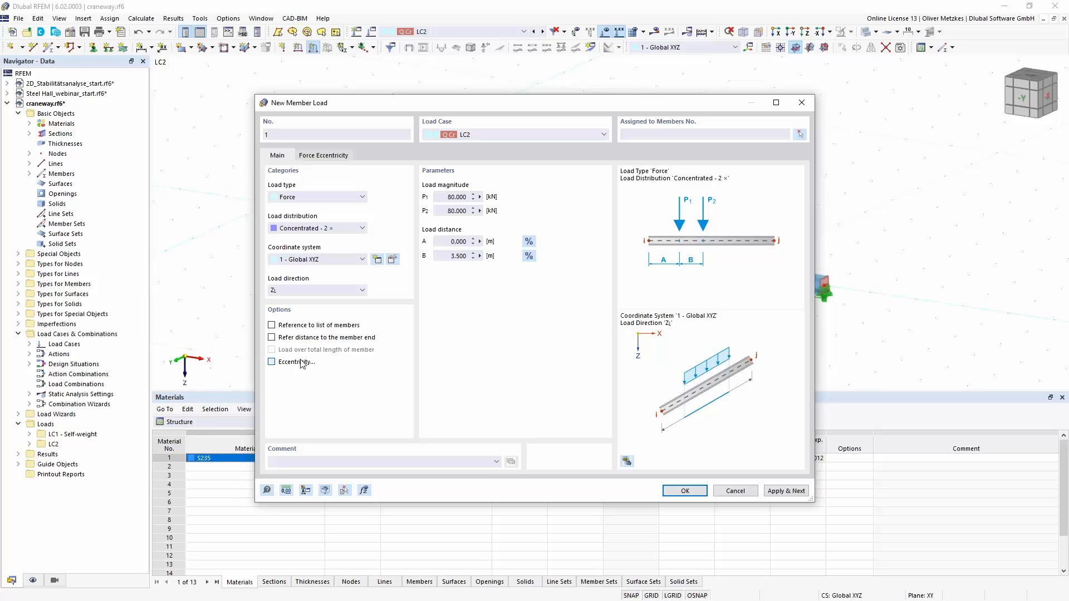
pyautogui.moveTo(406, 103); pyautogui.dragTo(658, 140)
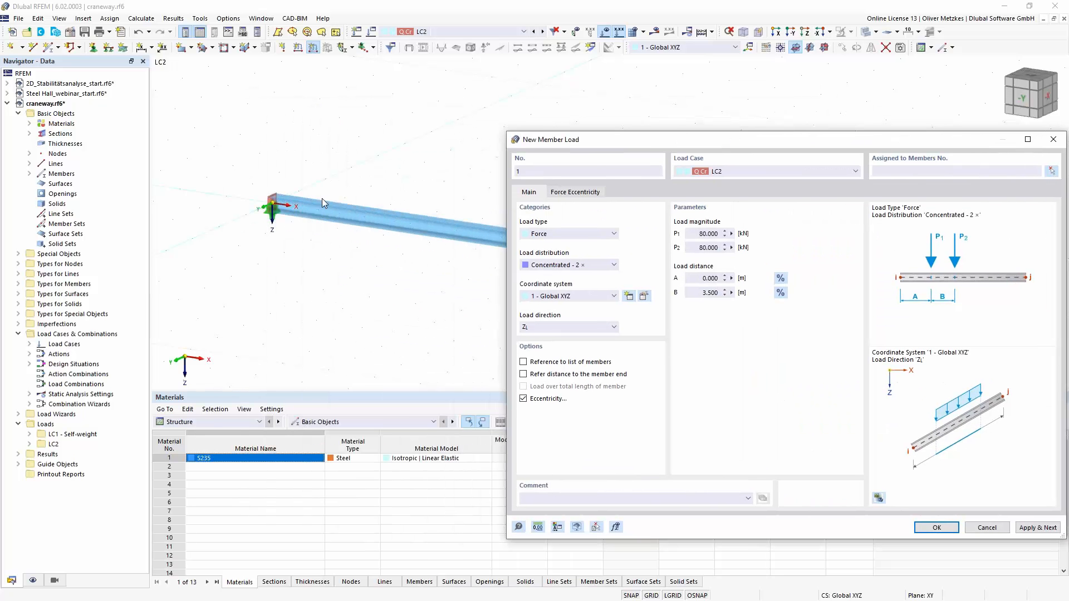
pyautogui.click(577, 192)
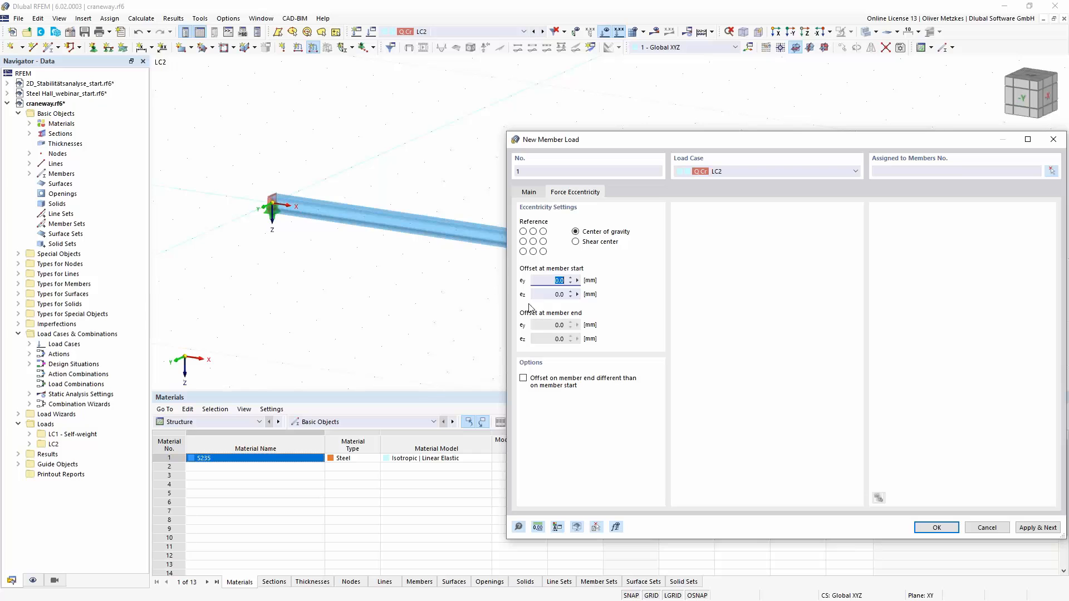
pyautogui.click(557, 294)
pyautogui.write('-180')
pyautogui.click(577, 281)
pyautogui.click(555, 282)
pyautogui.moveTo(617, 142); pyautogui.dragTo(564, 117)
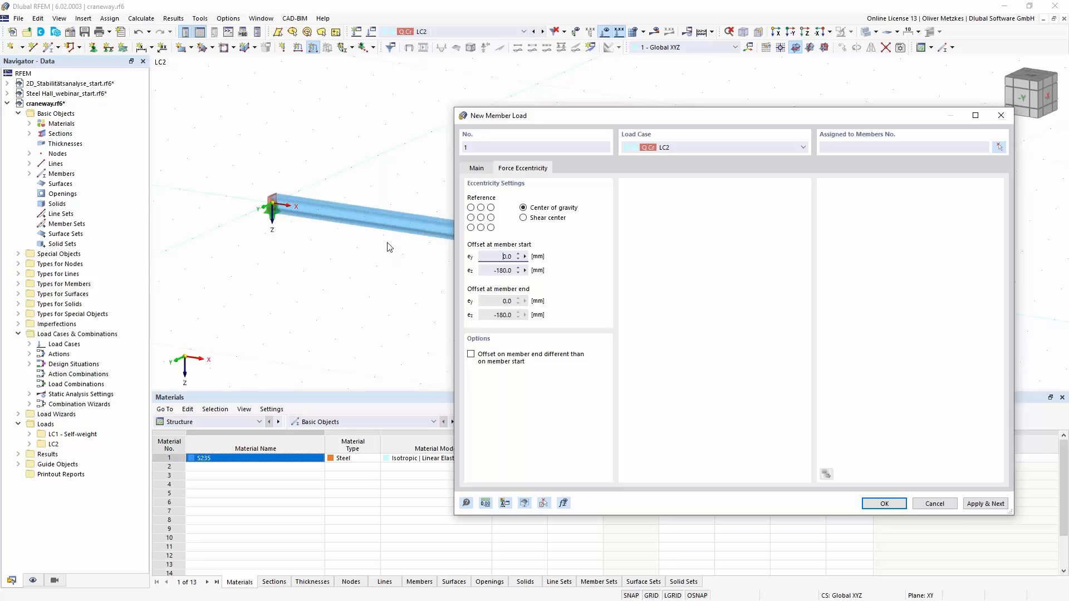
# - Assign the eccentric two-force load to the craneway beam and apply it, continuing with another member load
pyautogui.click(480, 169)
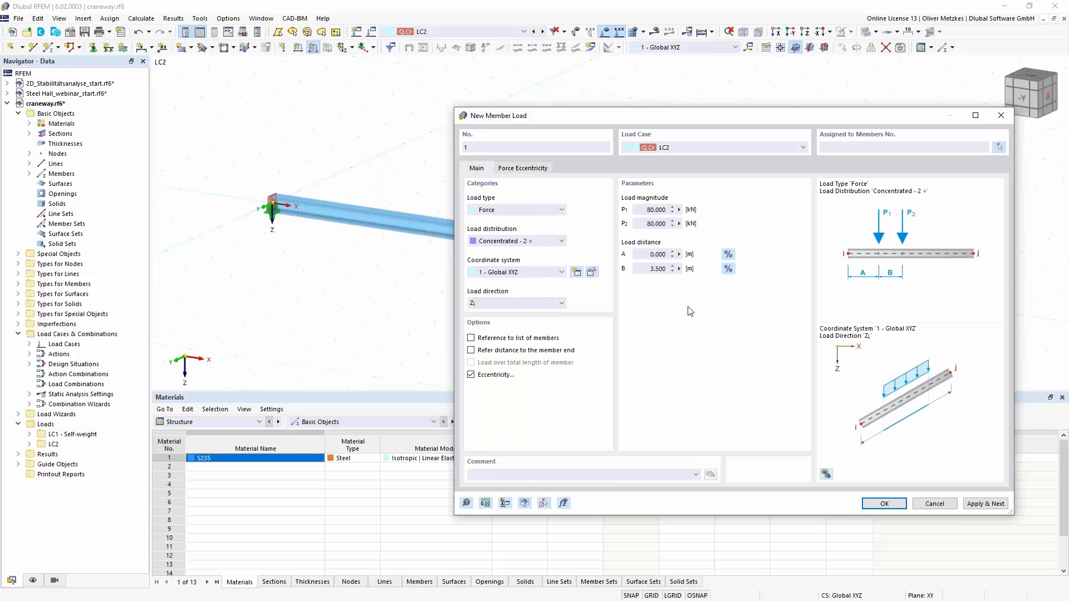
pyautogui.click(986, 505)
pyautogui.click(1000, 147)
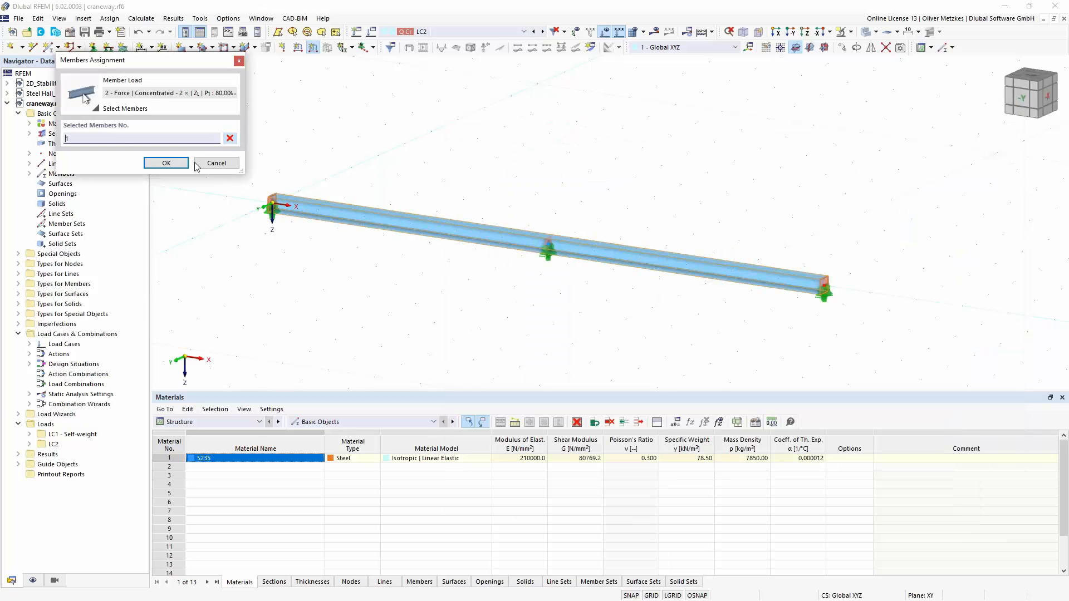
pyautogui.click(379, 216)
pyautogui.click(177, 163)
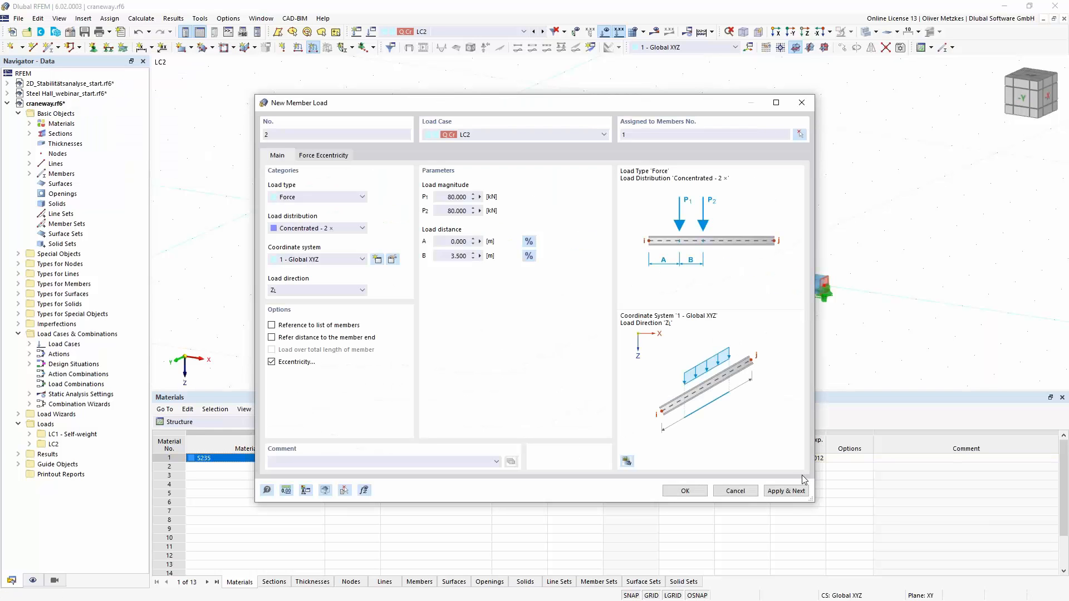
pyautogui.click(786, 491)
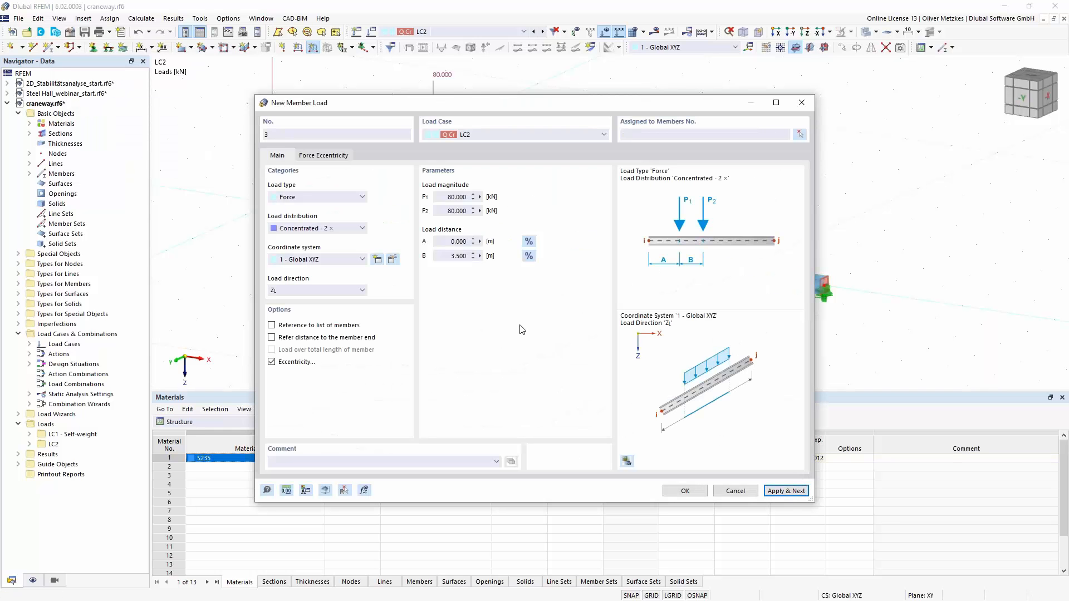
# - Define a Concentrated - 1 member load of 20 kN, global in Y on true length, and assign it to the beam
pyautogui.click(327, 228)
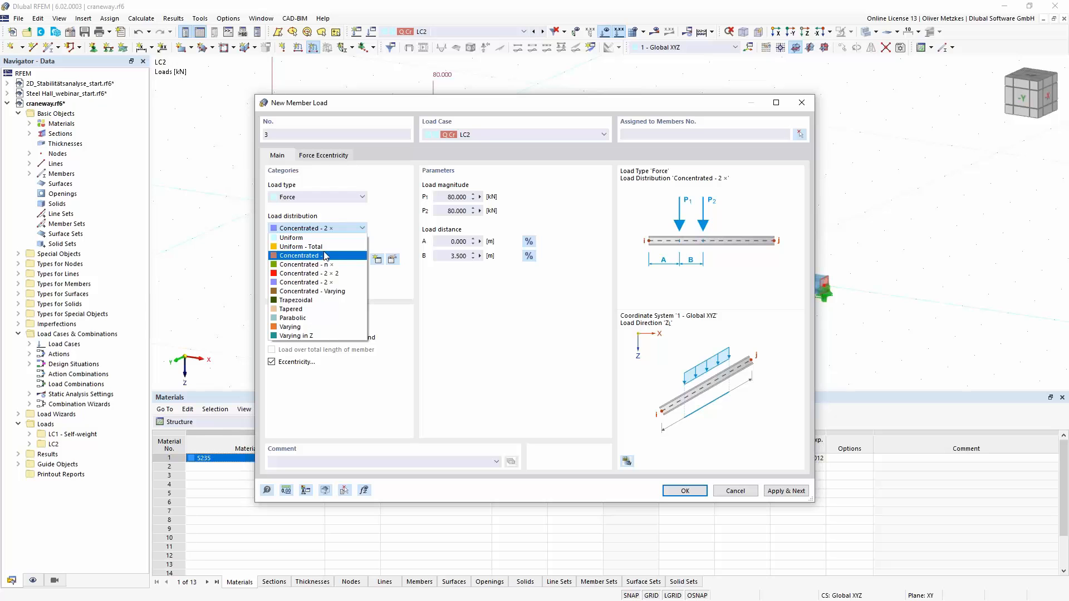
pyautogui.click(312, 255)
pyautogui.doubleClick(447, 197)
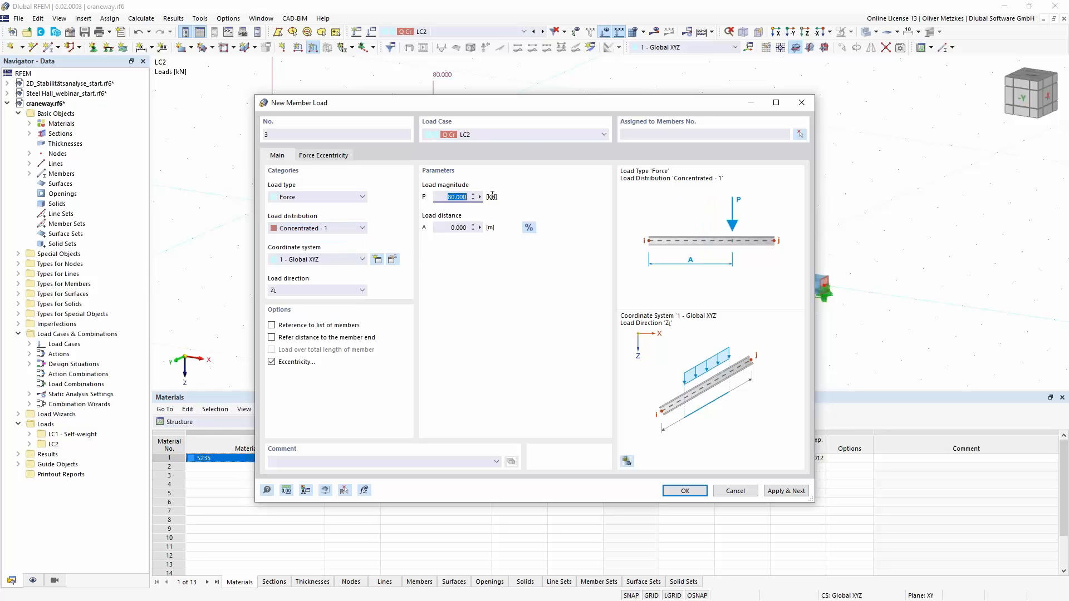
pyautogui.write('20')
pyautogui.click(459, 227)
pyautogui.click(344, 291)
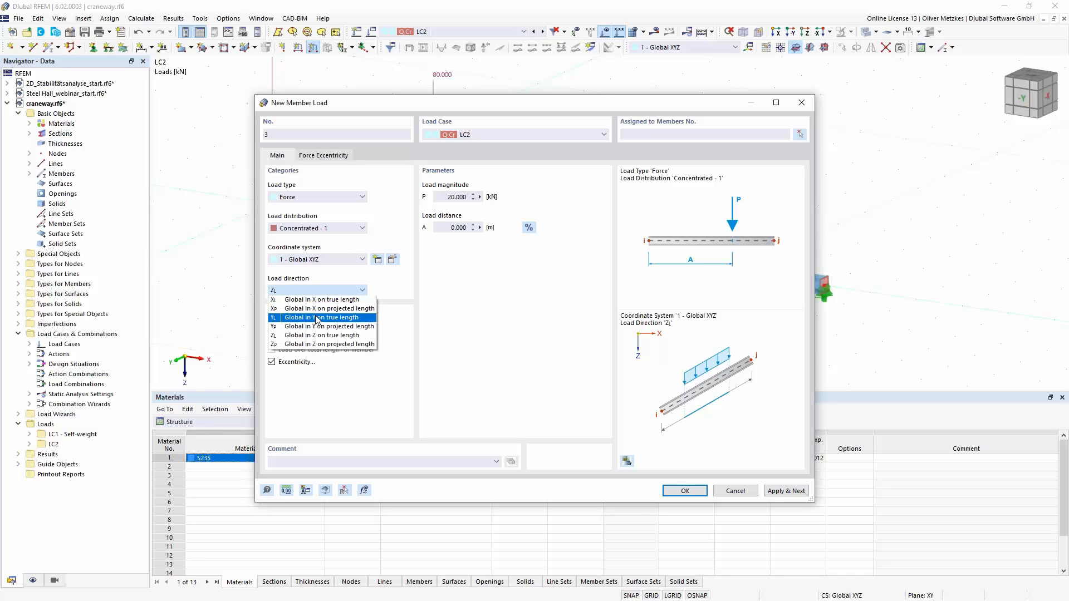
pyautogui.click(282, 318)
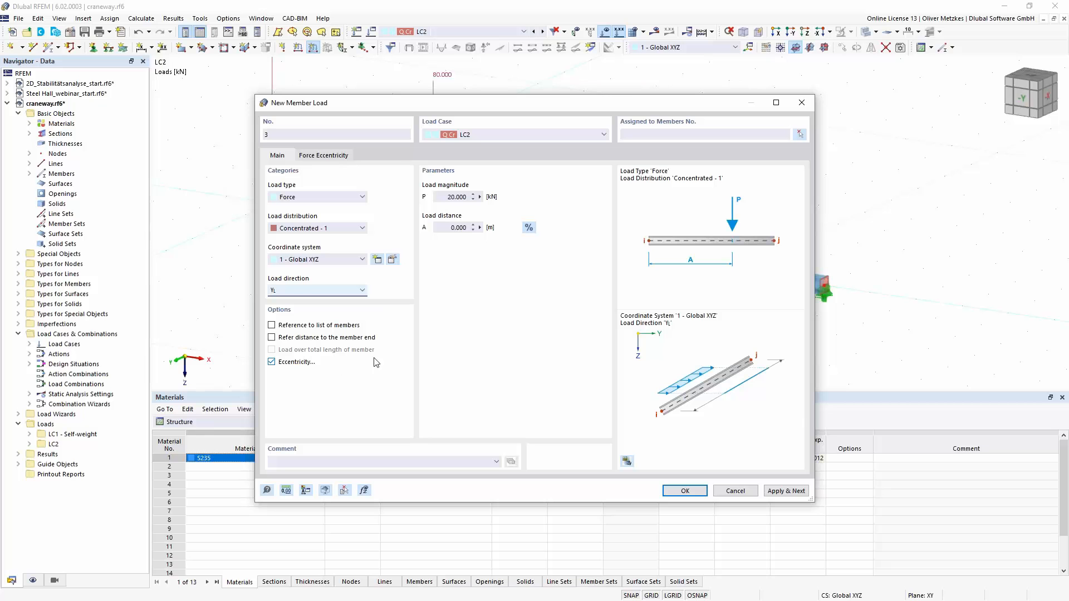
pyautogui.click(690, 490)
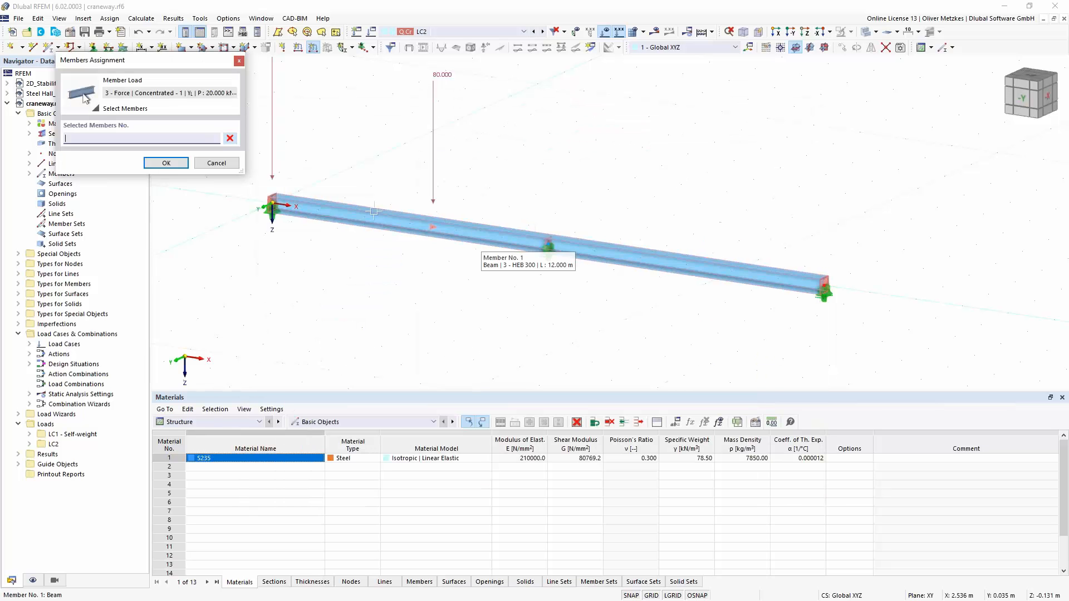
pyautogui.click(372, 212)
pyautogui.click(165, 167)
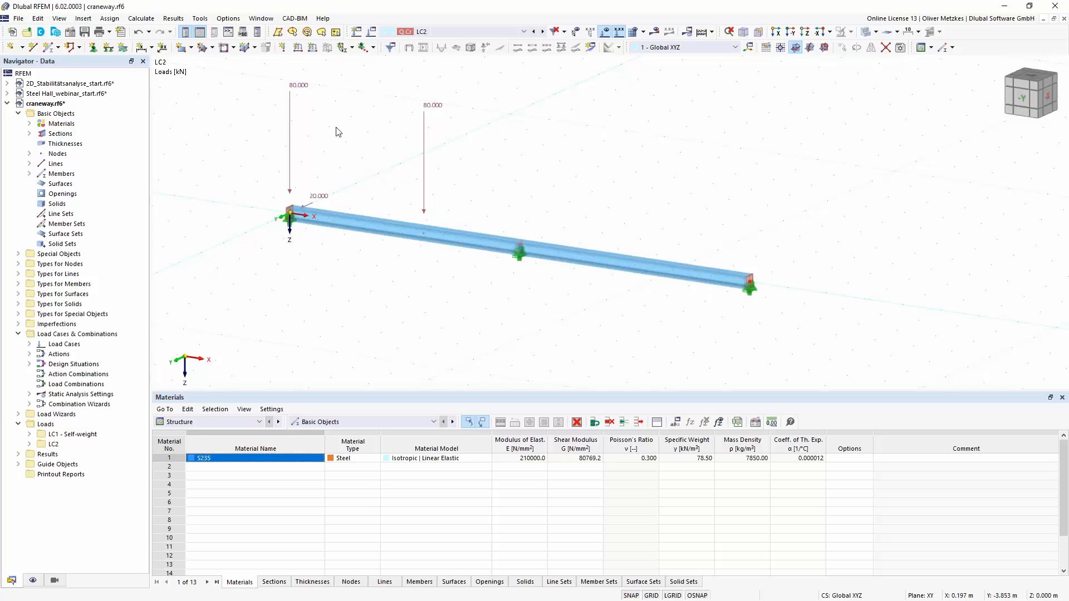
# - Show the Script Manager and open the Dlubal example script 01_simple_beam for editing
pyautogui.click(243, 33)
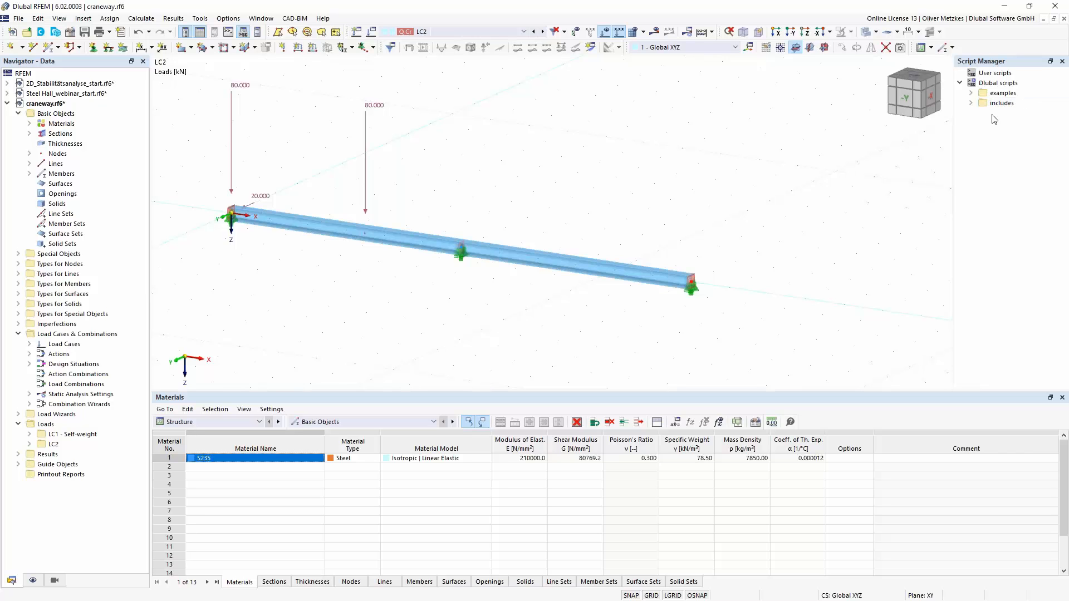
pyautogui.click(970, 93)
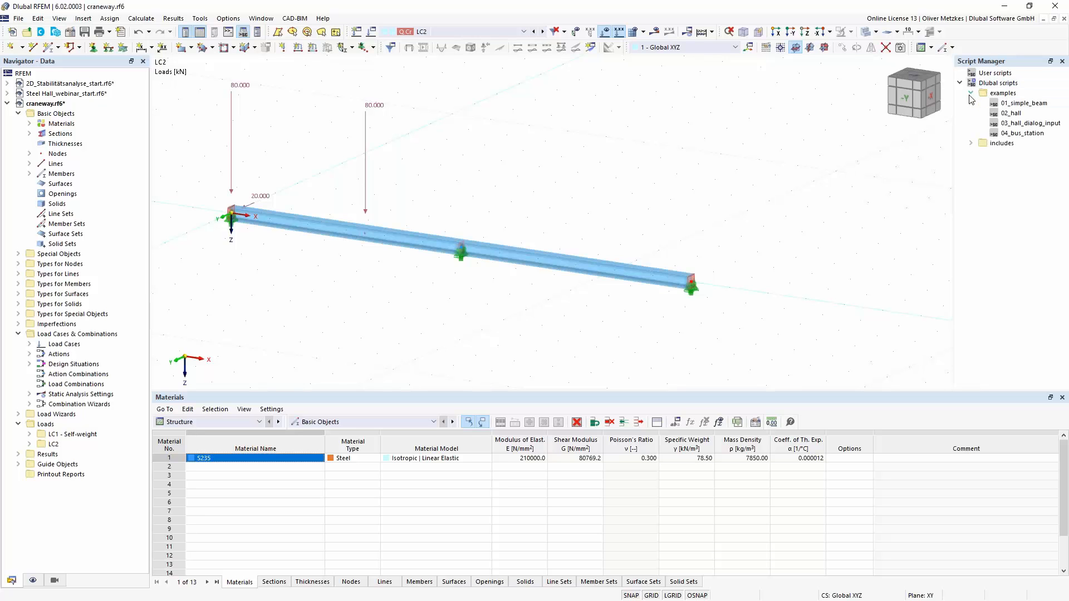
pyautogui.rightClick(994, 104)
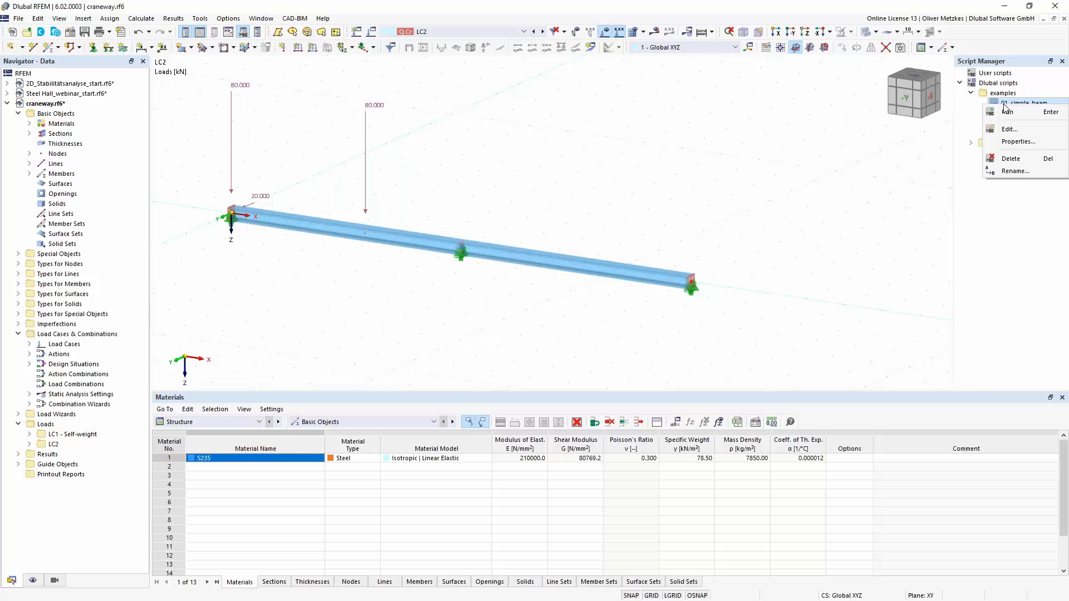
pyautogui.click(1013, 130)
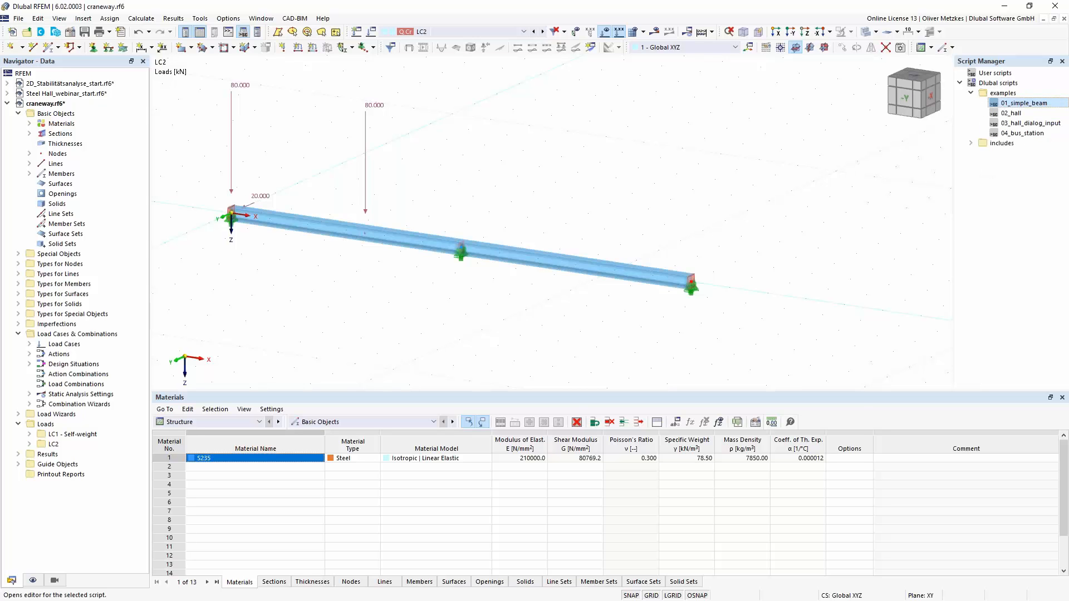
# - Examine the script's concentrated member load block, including its load direction and magnitude lines
pyautogui.click(643, 182)
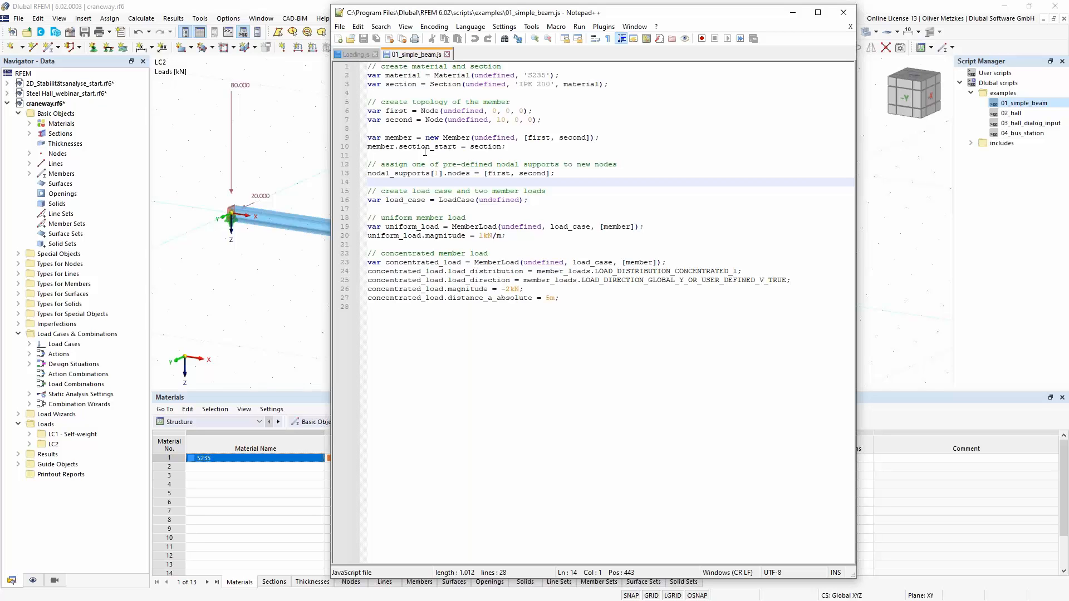
pyautogui.moveTo(566, 298); pyautogui.dragTo(374, 256)
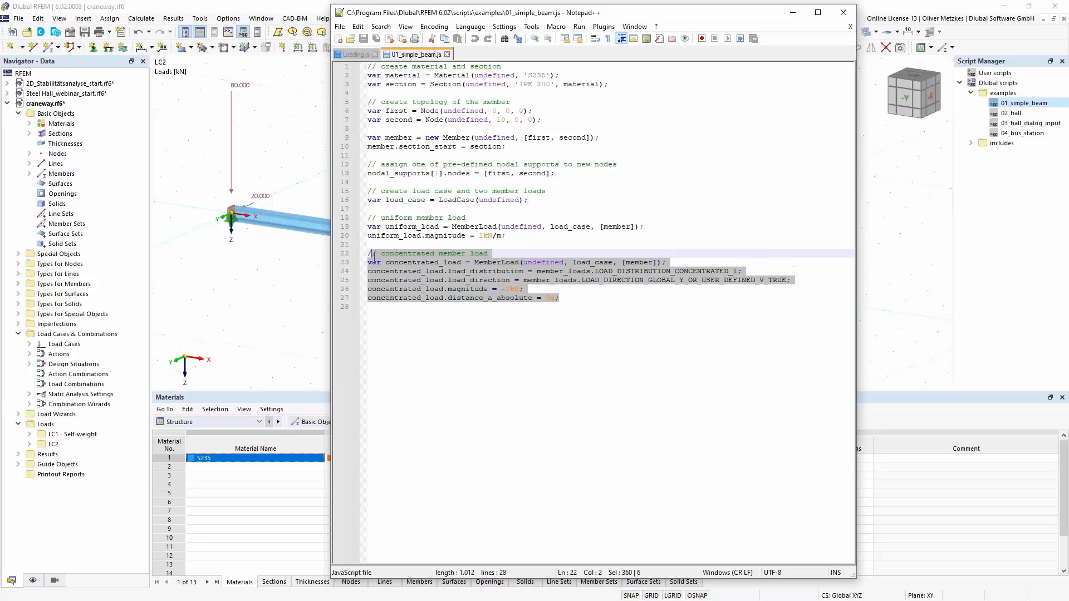
pyautogui.click(427, 255)
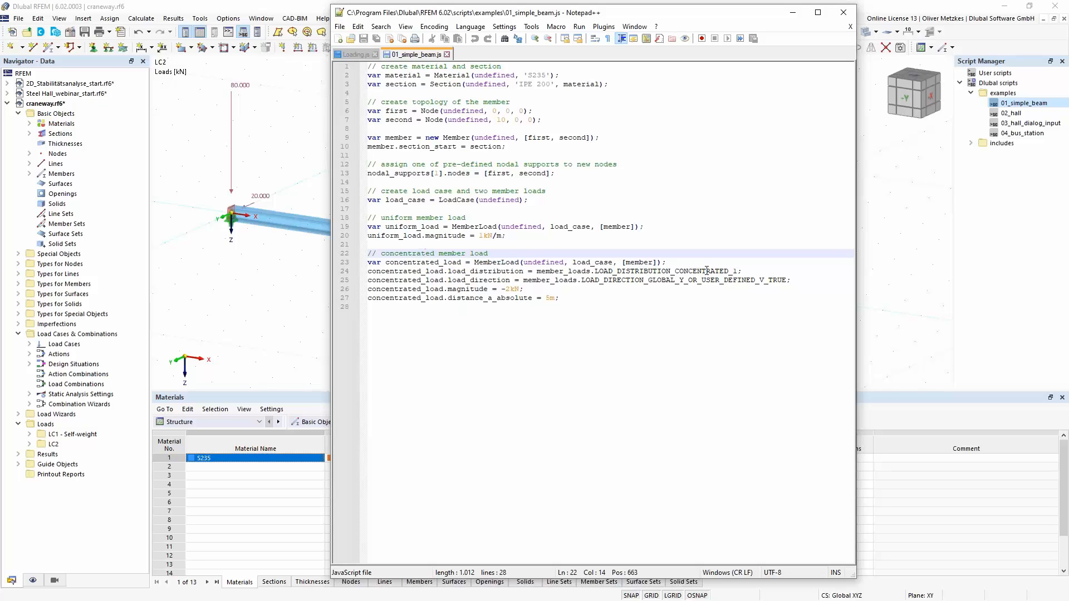
pyautogui.moveTo(661, 281); pyautogui.dragTo(683, 281)
pyautogui.click(524, 291)
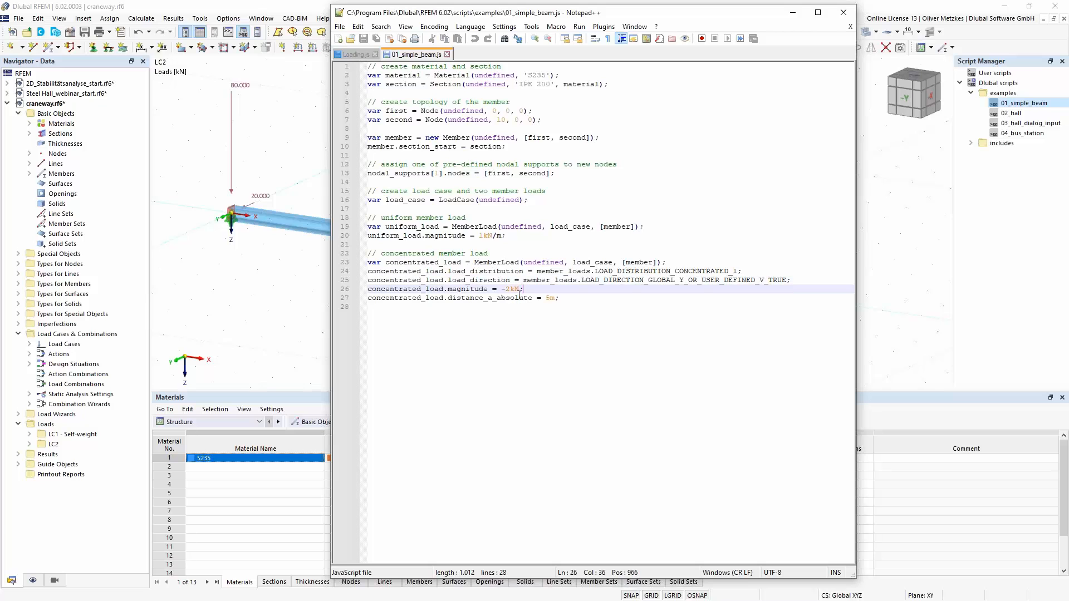
pyautogui.moveTo(447, 290); pyautogui.dragTo(524, 290)
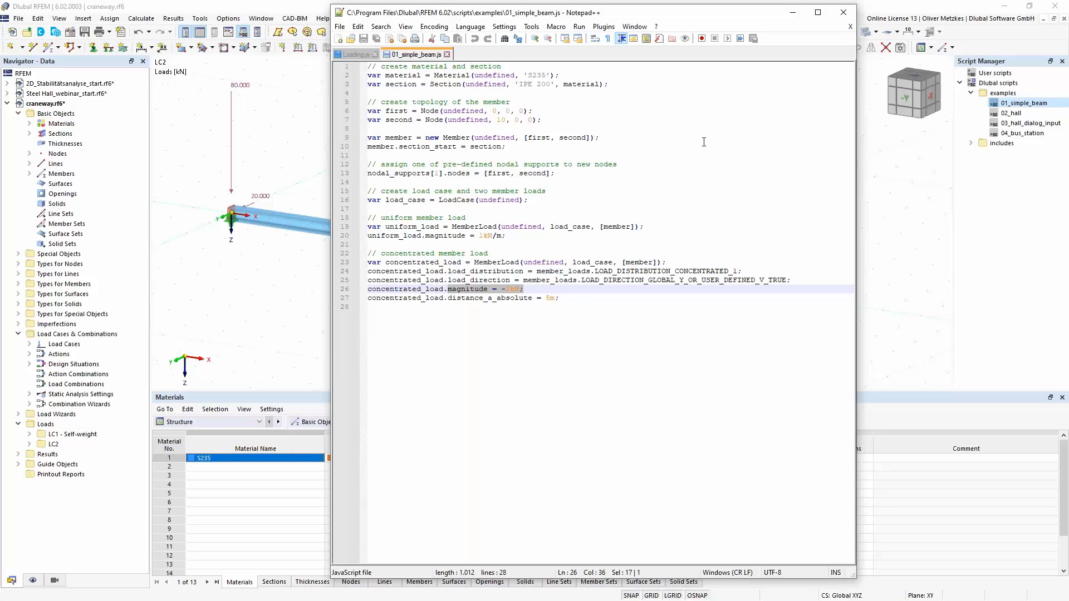
# - Return to RFEM, show the console, and open its Insert Object Property list
pyautogui.click(892, 189)
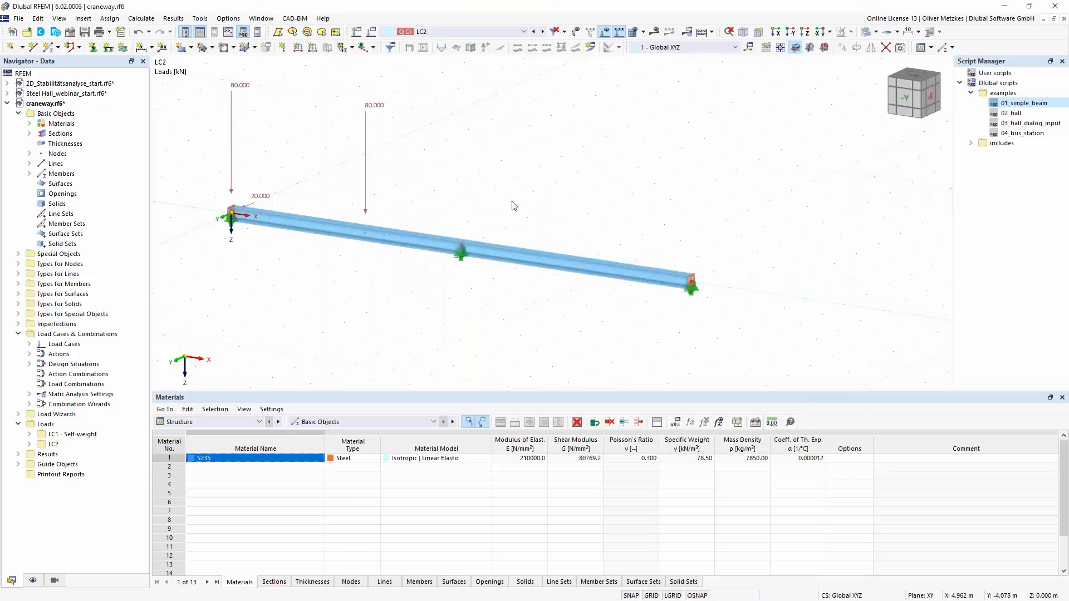
pyautogui.click(227, 32)
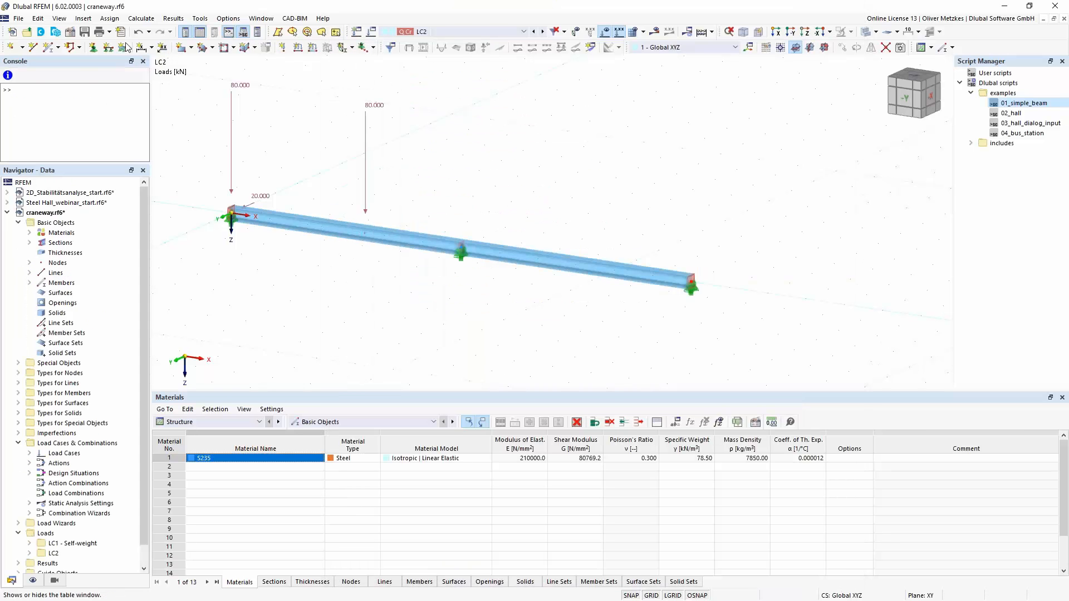
pyautogui.click(8, 78)
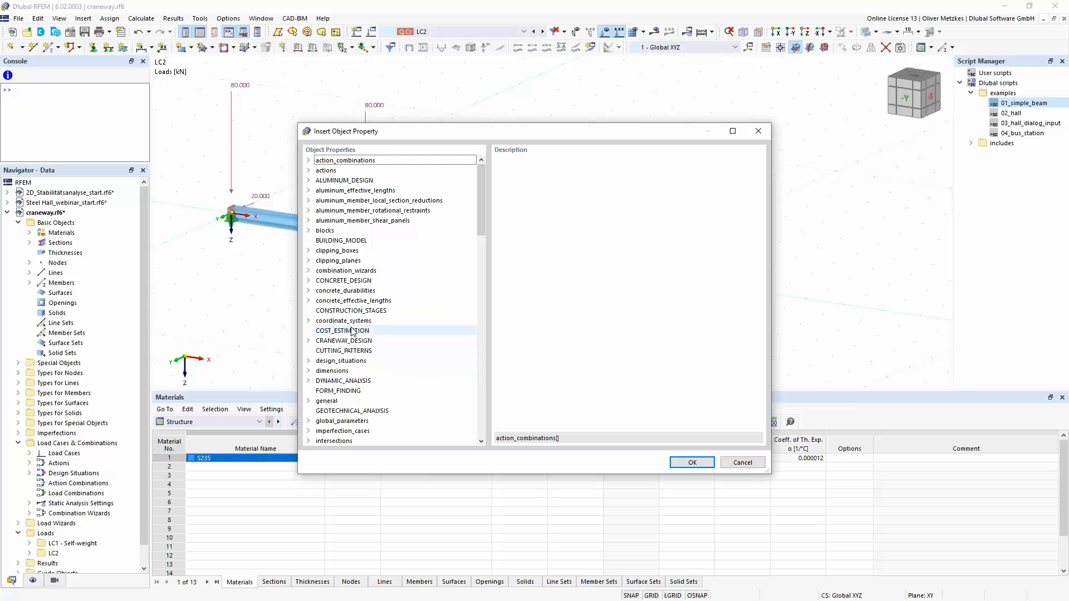
# - Look up the eccentricity_y_at_end property of member_loads within load_cases, and leave the property list without inserting anything
pyautogui.click(388, 221)
pyautogui.write('load_cases')
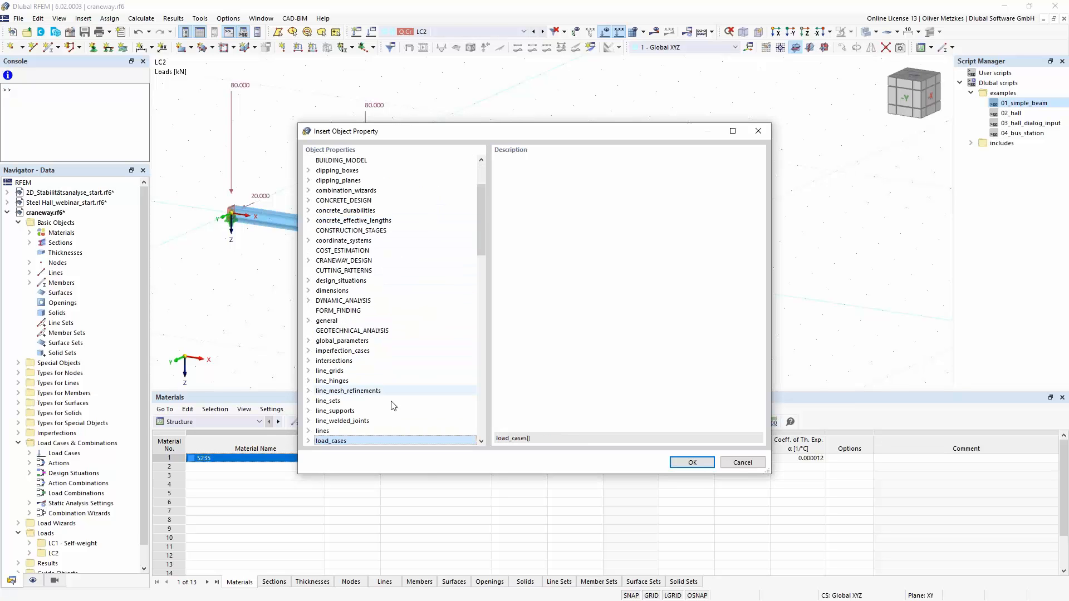
pyautogui.click(311, 441)
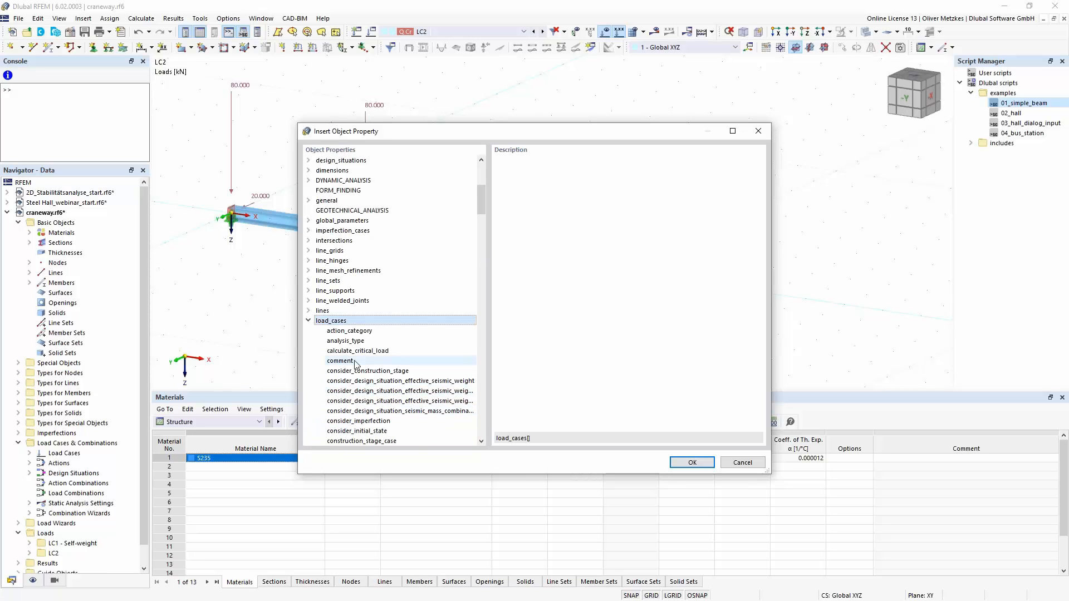
pyautogui.click(356, 362)
pyautogui.write('member_loads[')
pyautogui.press('Right')
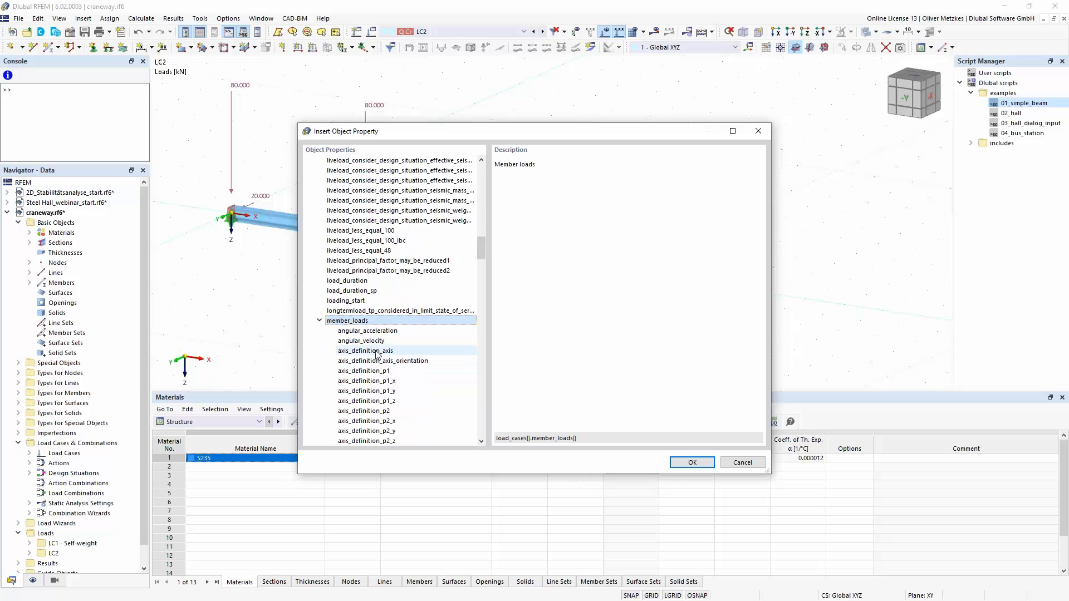
pyautogui.scroll(-6, 423, 245)
pyautogui.scroll(-2, 424, 238)
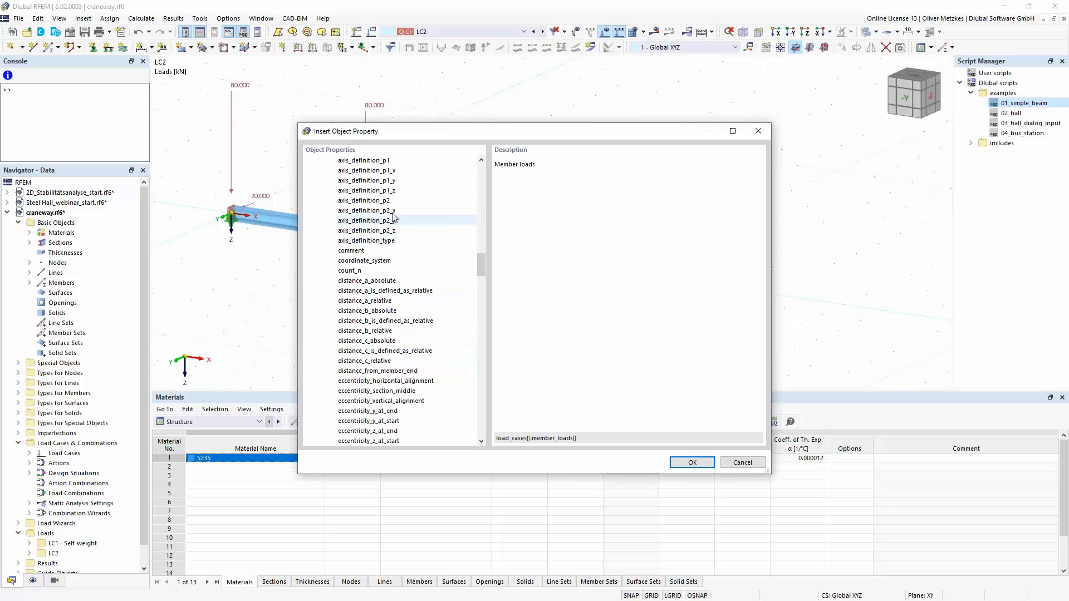
pyautogui.scroll(-1, 362, 313)
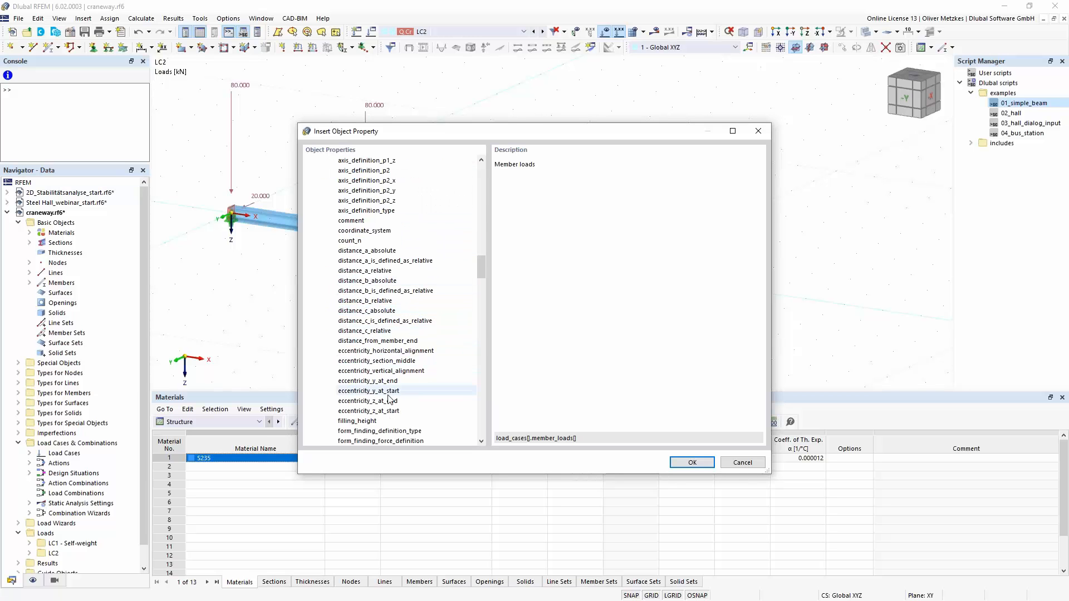
pyautogui.click(389, 381)
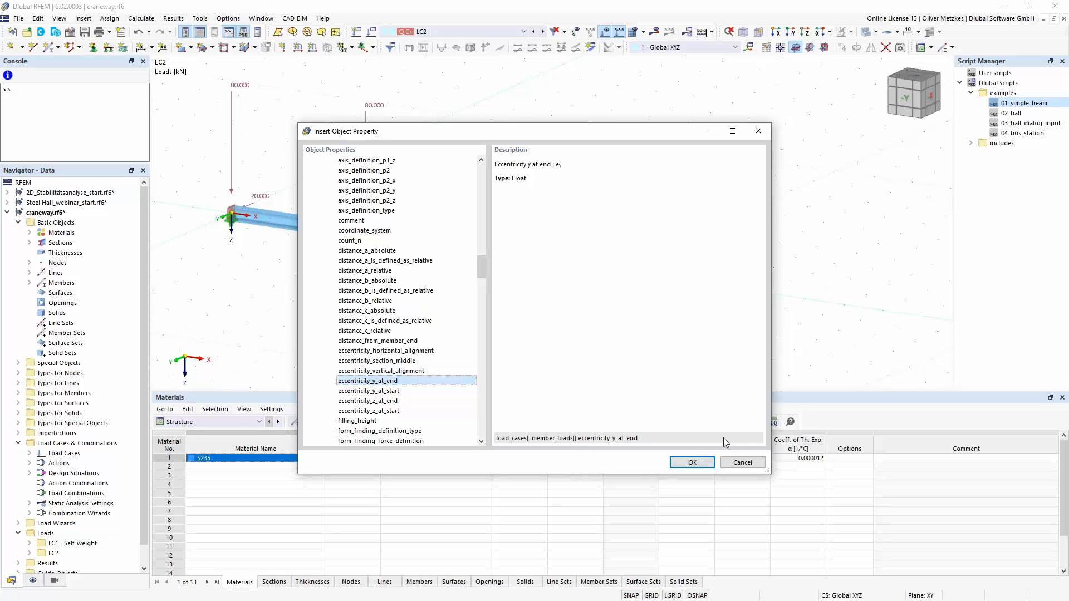
pyautogui.click(743, 462)
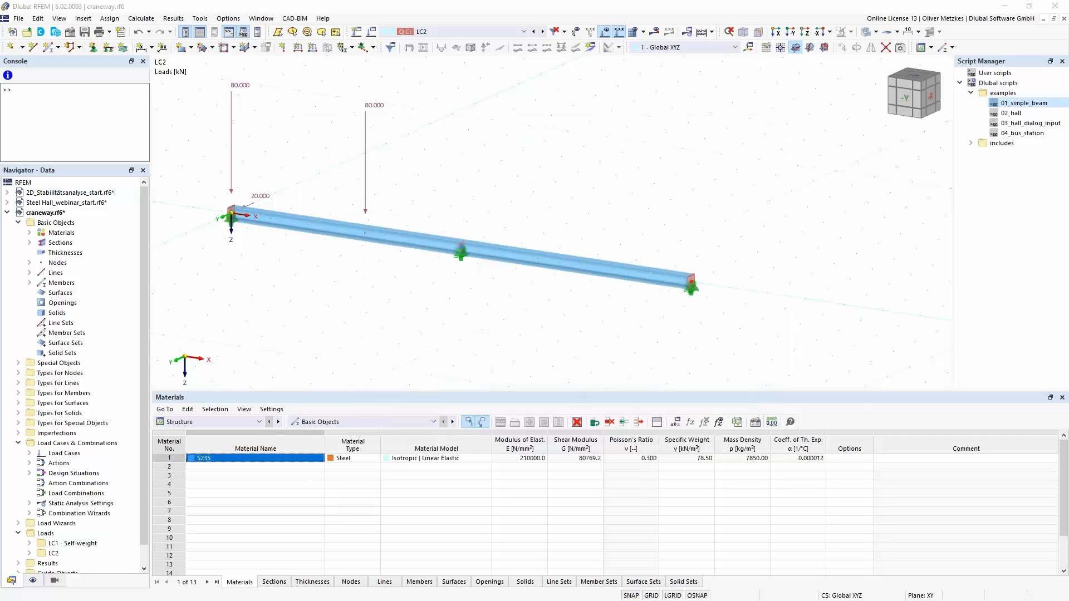
# - Switch to Notepad++ and examine the magnitude, eccentricity and load direction lines of both concentrated loads in Loading.js
pyautogui.hotkey('alt', 'Tab')
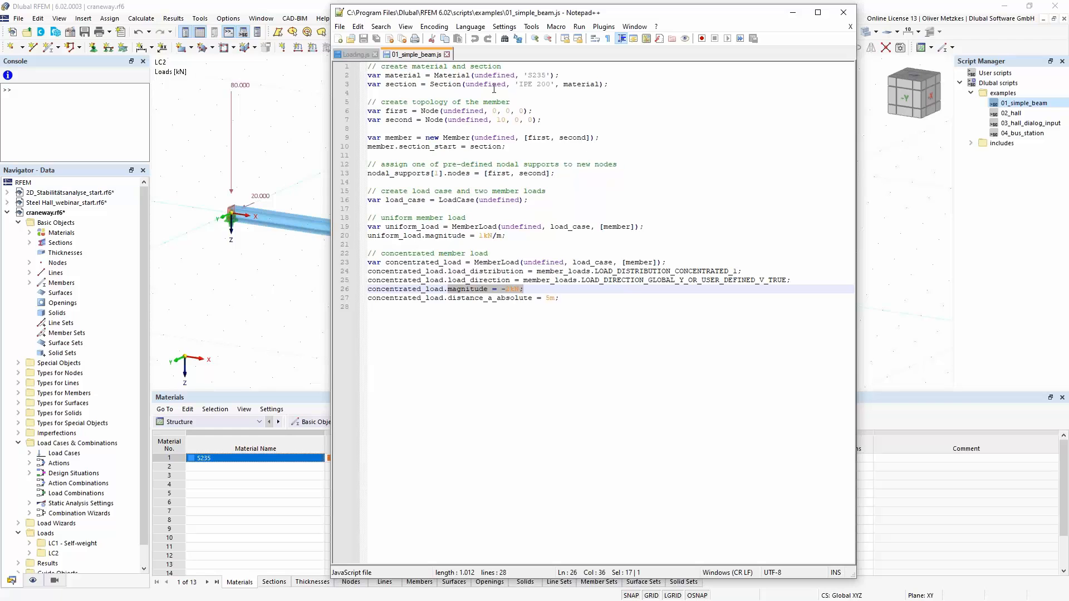
pyautogui.click(352, 54)
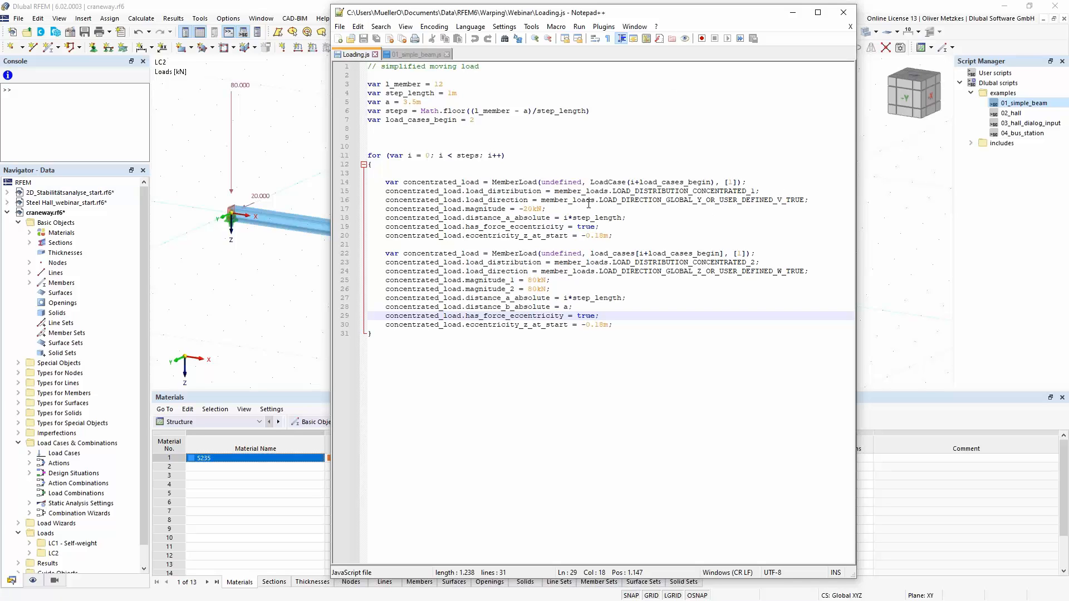
pyautogui.moveTo(546, 208); pyautogui.dragTo(609, 237)
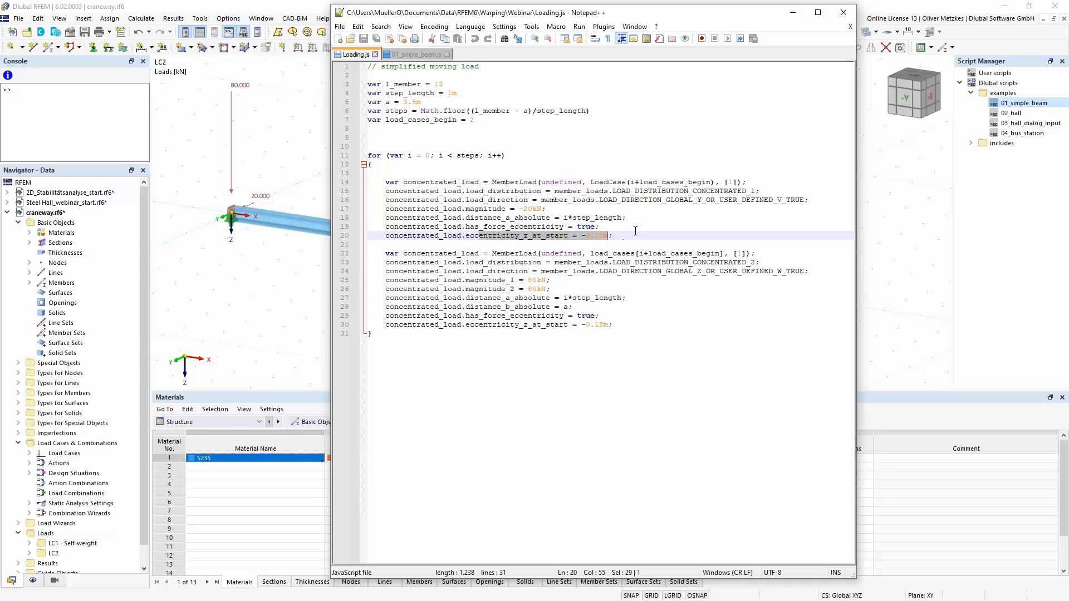
pyautogui.click(633, 230)
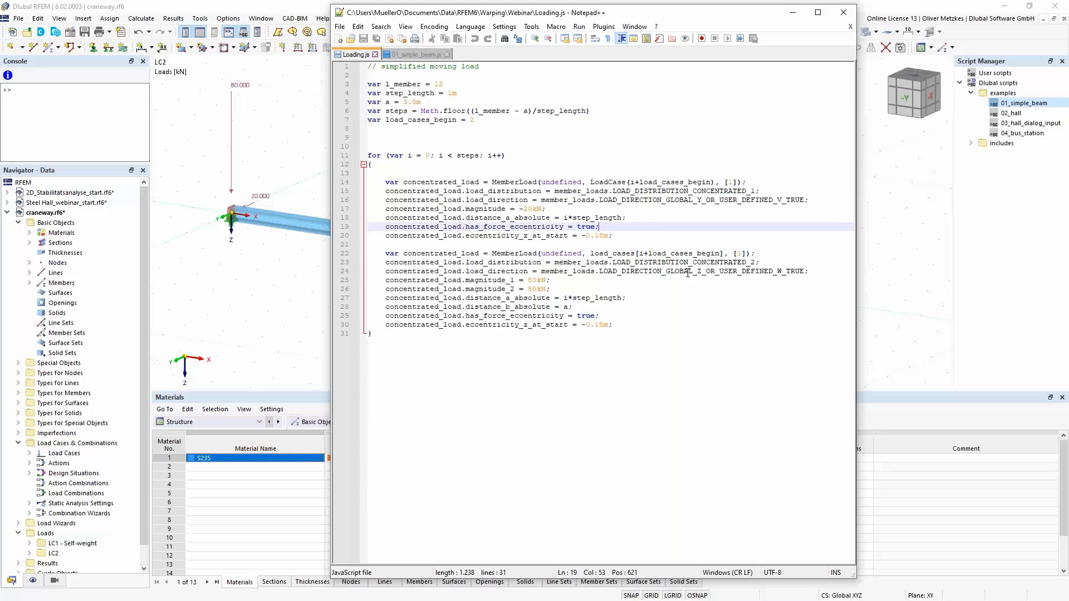
pyautogui.moveTo(701, 274); pyautogui.dragTo(684, 273)
pyautogui.click(653, 295)
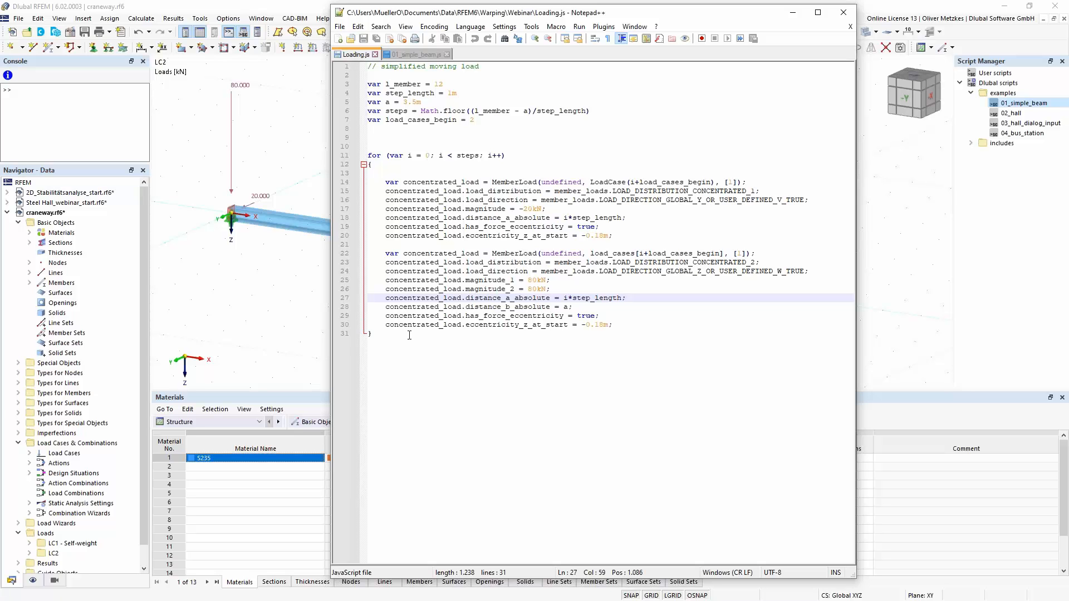
# - Copy the moving load code of Loading.js from the l_member variable to the loop's end and paste it into the RFEM console
pyautogui.moveTo(405, 333); pyautogui.dragTo(367, 84)
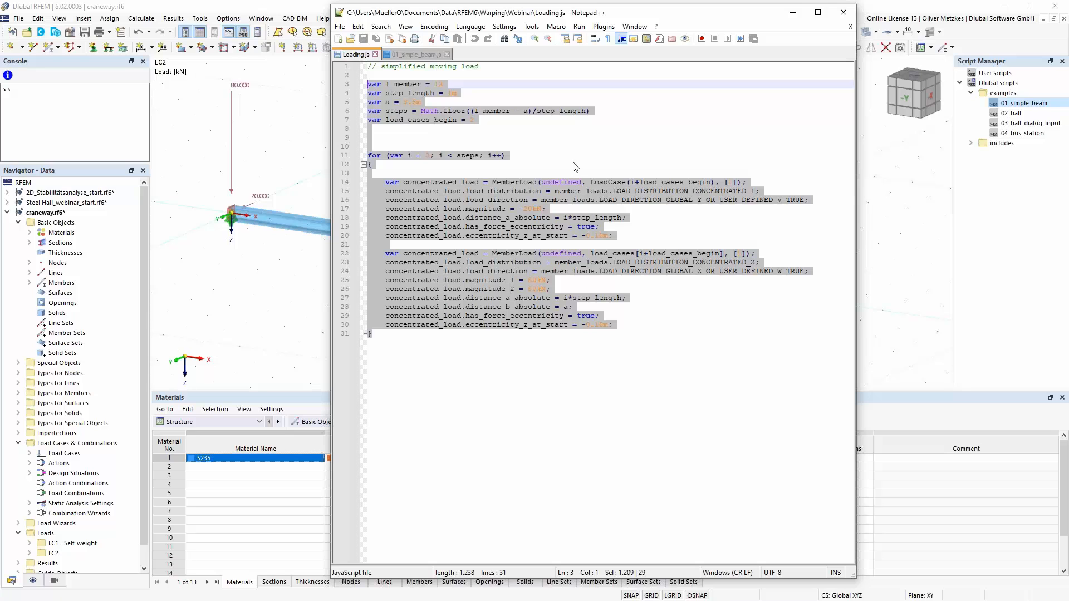
pyautogui.click(792, 13)
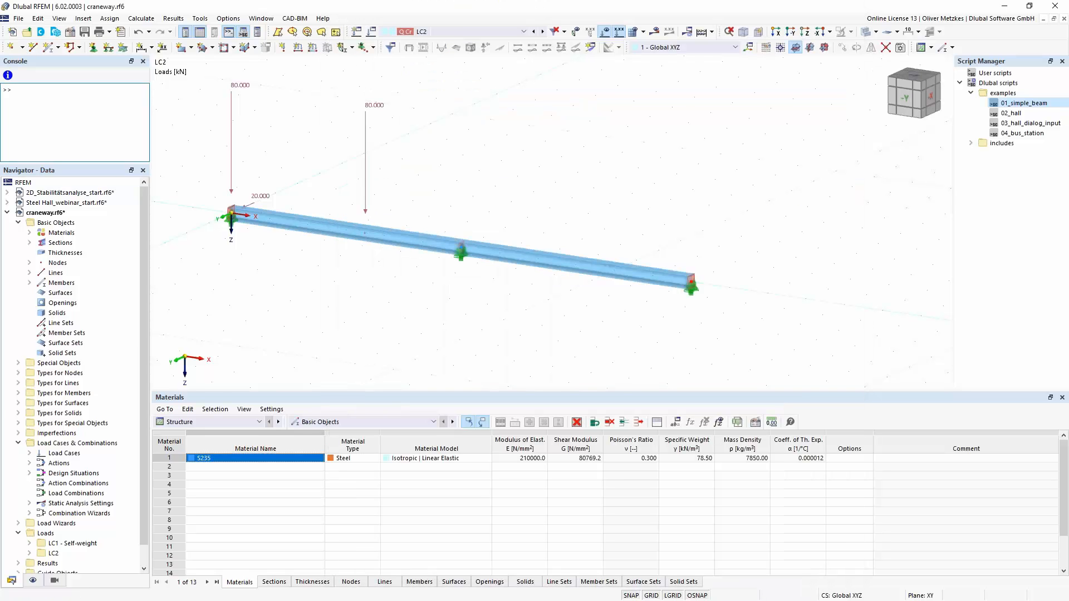
pyautogui.click(81, 114)
pyautogui.hotkey('ctrl', 'v')
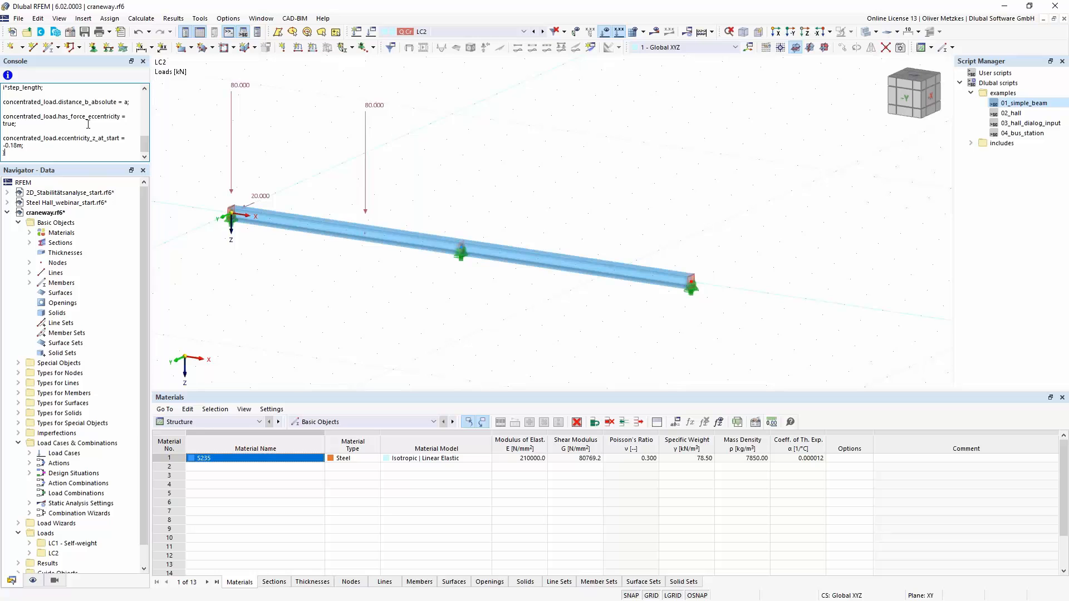
# - Delete load case LC2 and run the pasted moving load script in the console
pyautogui.click(370, 33)
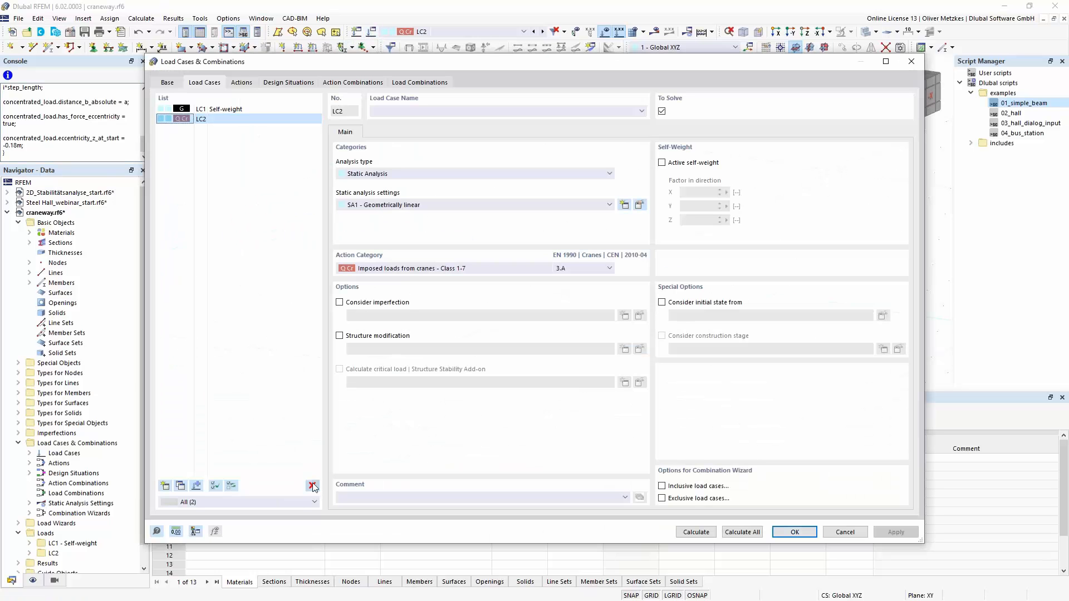
pyautogui.click(313, 486)
pyautogui.click(544, 345)
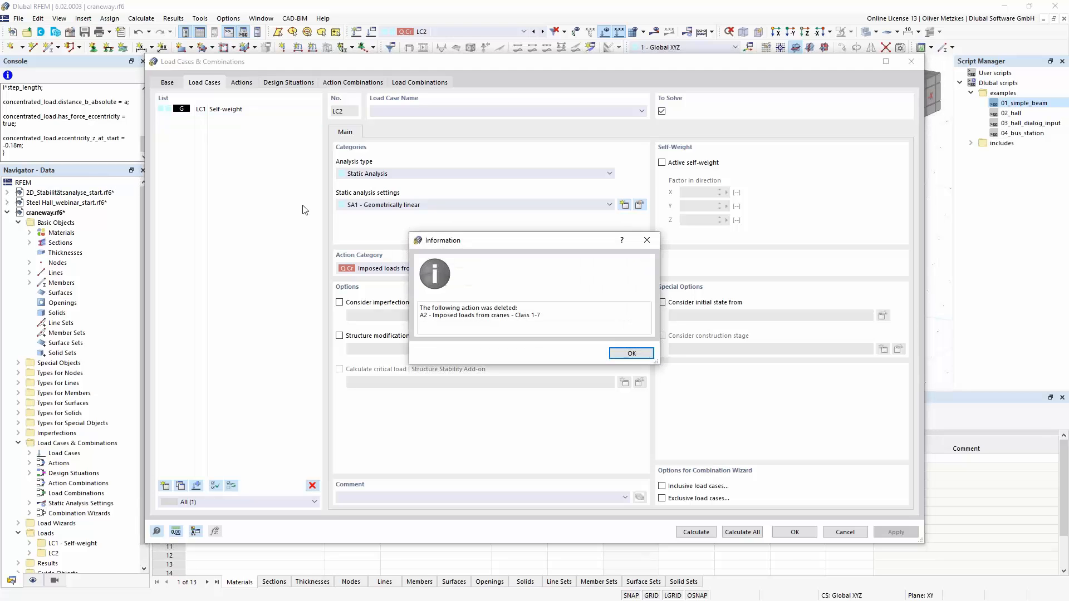
pyautogui.click(612, 354)
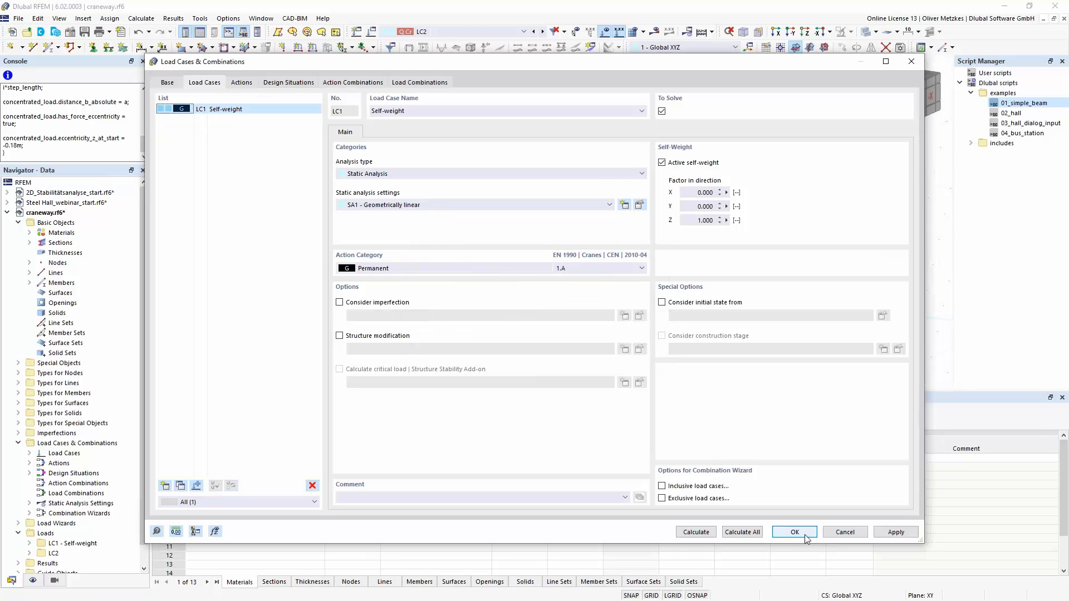
pyautogui.press('Return')
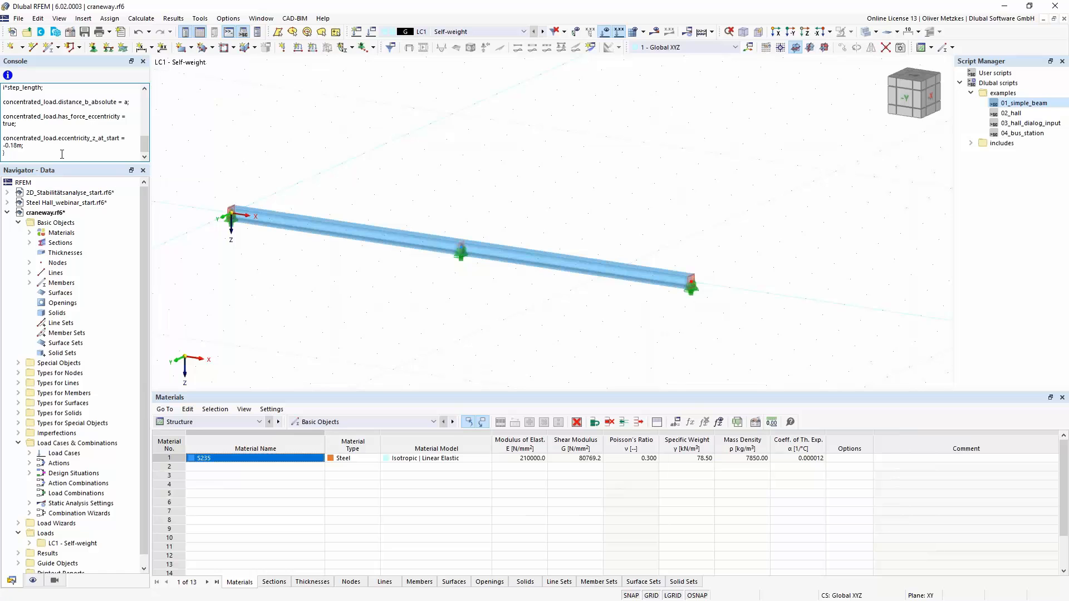
# - Step through load cases LC2 to LC9 to check the crane load positions along the beam, and close the console
pyautogui.click(473, 31)
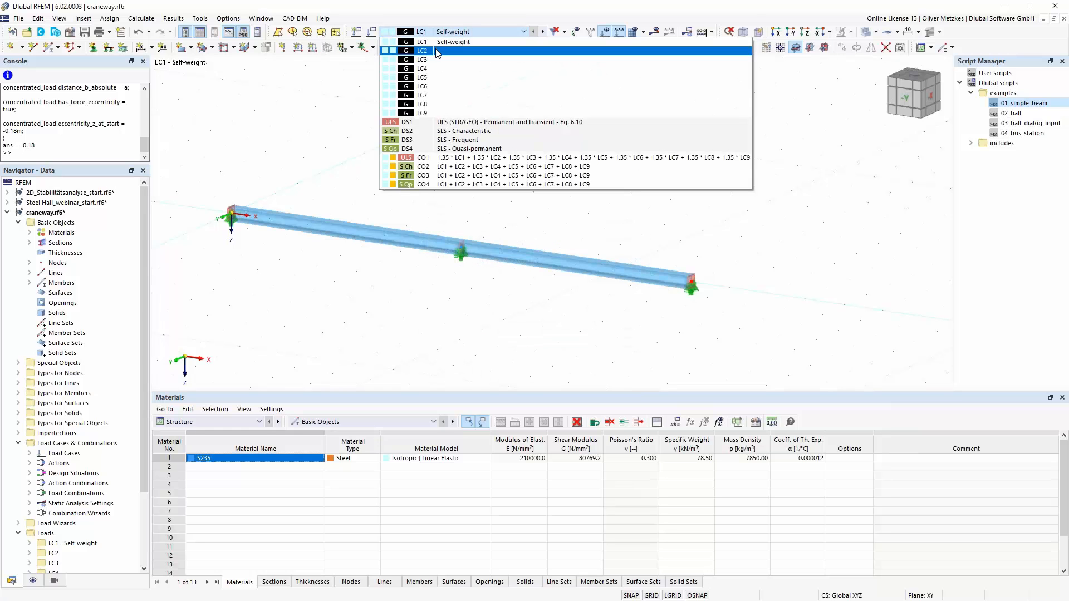
pyautogui.click(414, 51)
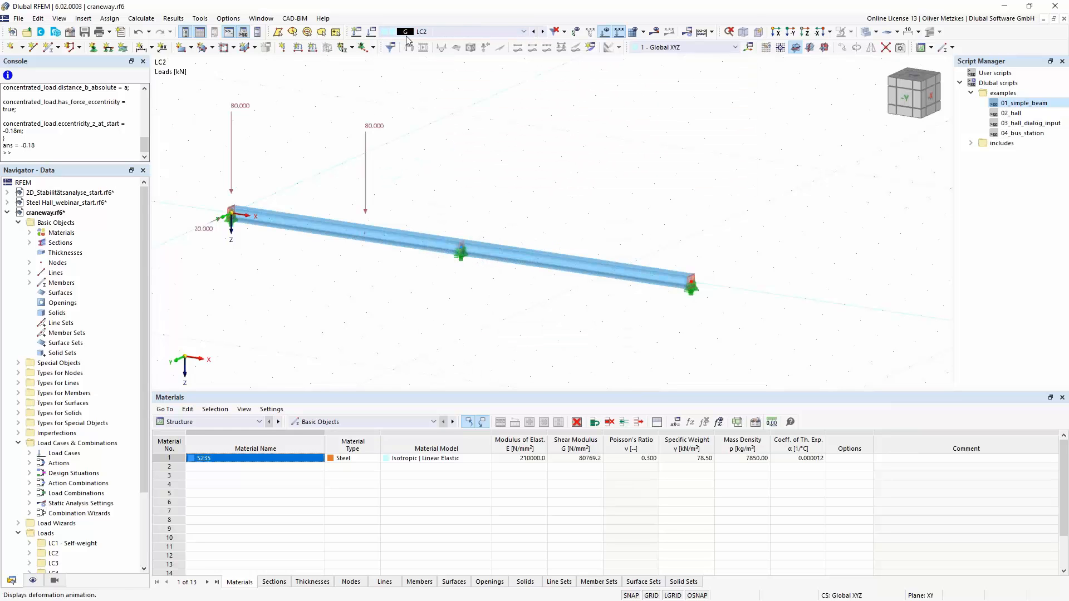
pyautogui.click(543, 32)
pyautogui.click(544, 32)
pyautogui.click(544, 32)
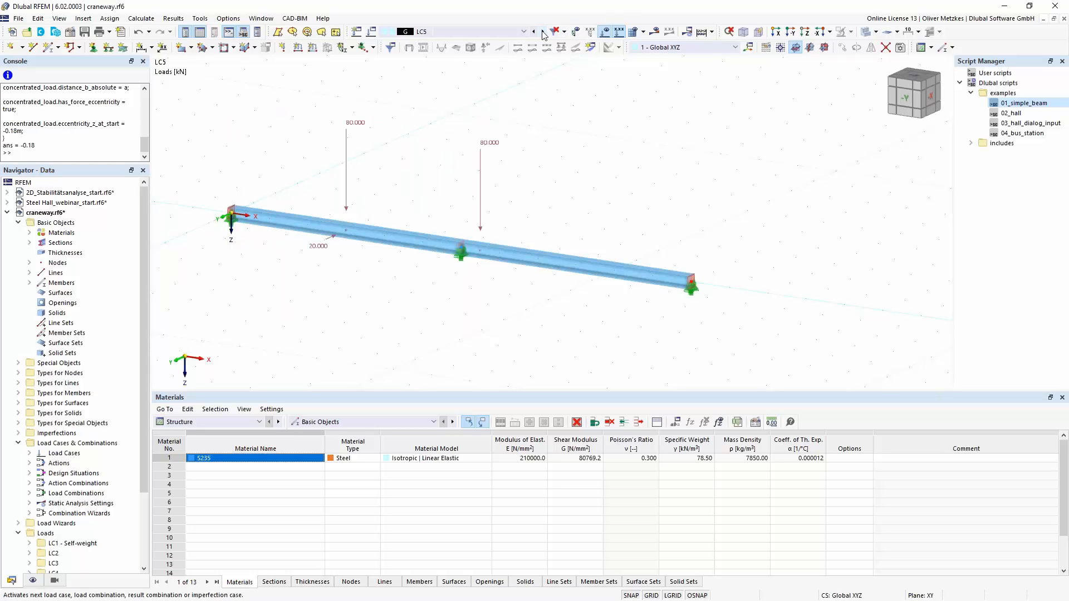
pyautogui.click(543, 32)
pyautogui.click(543, 32)
pyautogui.click(543, 32)
pyautogui.click(543, 32)
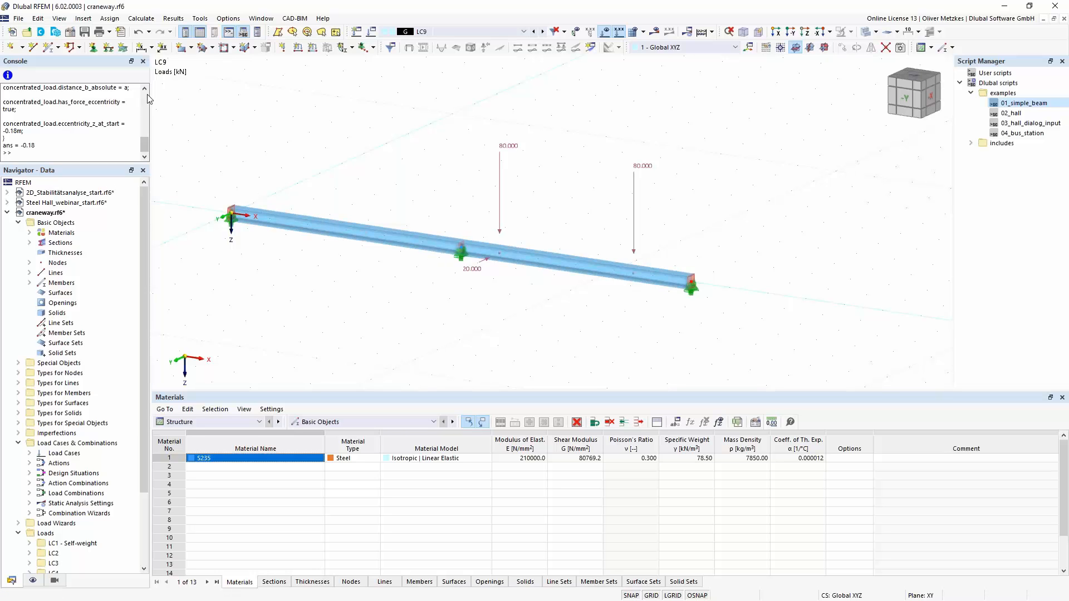
pyautogui.click(143, 62)
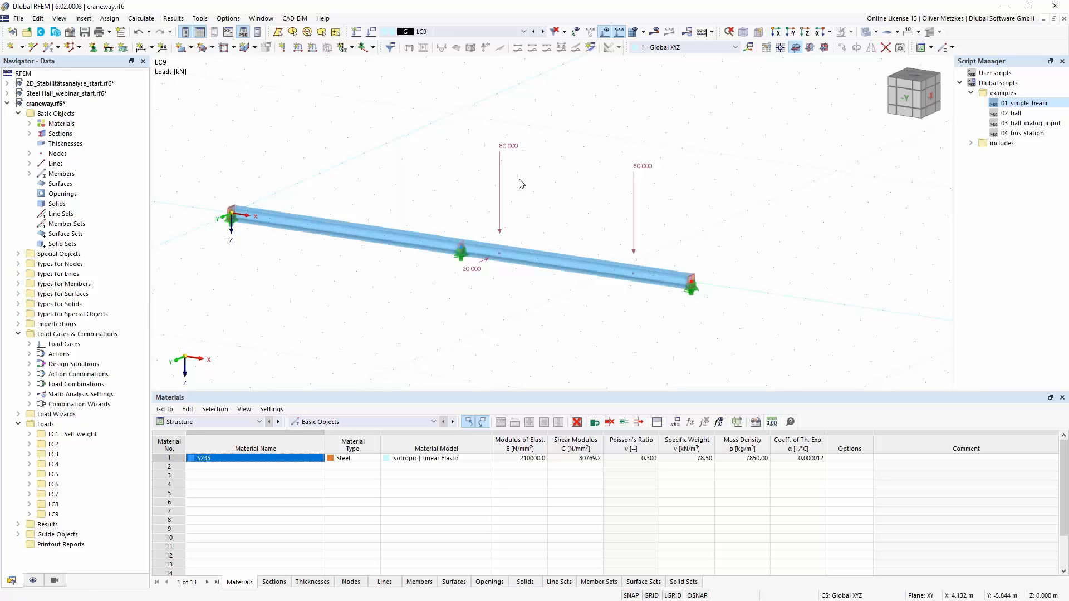
# - Set the action category of load cases LC2 to LC9 to Imposed loads from cranes - Class 1-7
pyautogui.click(371, 33)
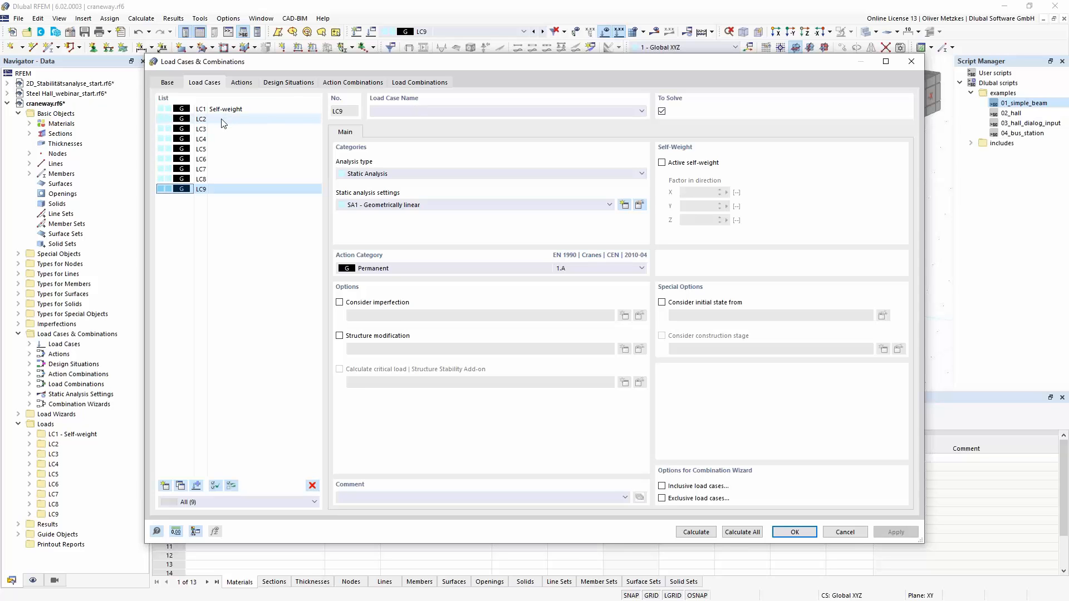
pyautogui.keyDown('shift'); pyautogui.click(221, 119); pyautogui.keyUp('shift')
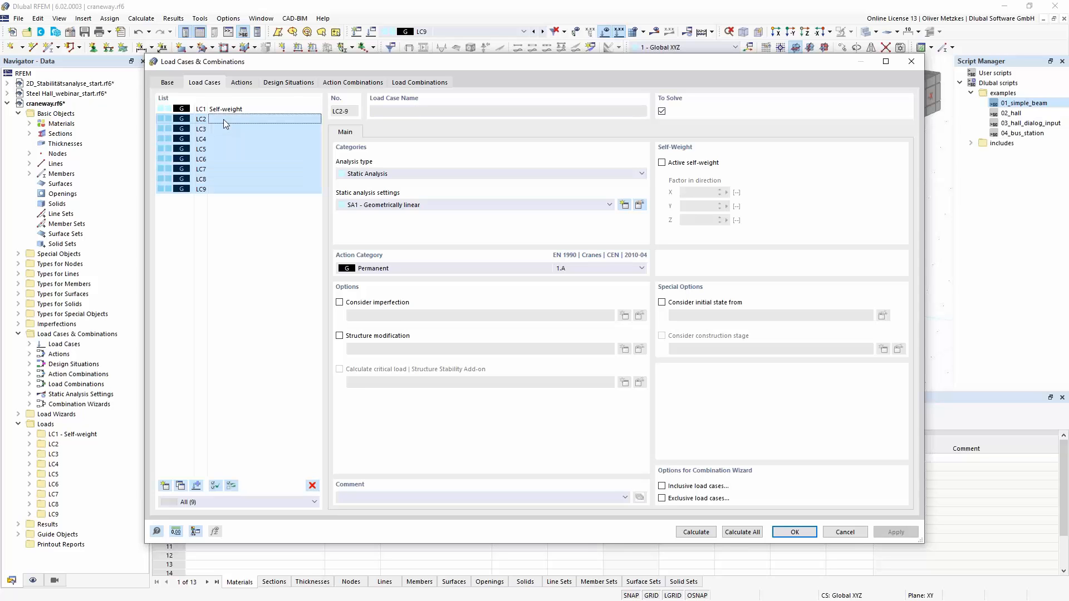
pyautogui.click(387, 268)
pyautogui.click(402, 304)
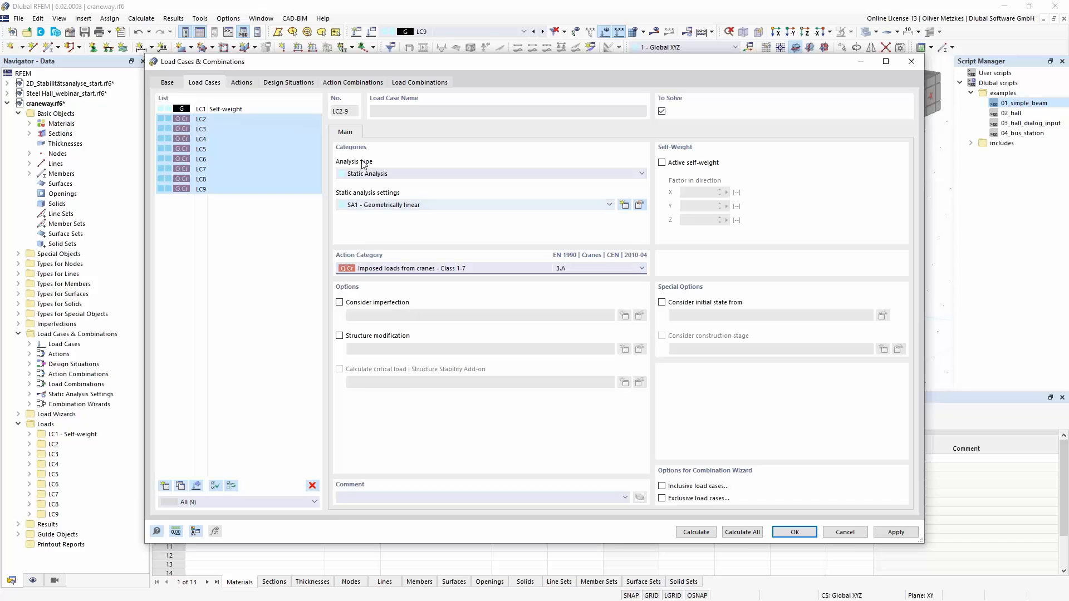
# - Set the action type of action A2, Imposed loads from cranes - Class 1-7, to Alternatively
pyautogui.click(245, 84)
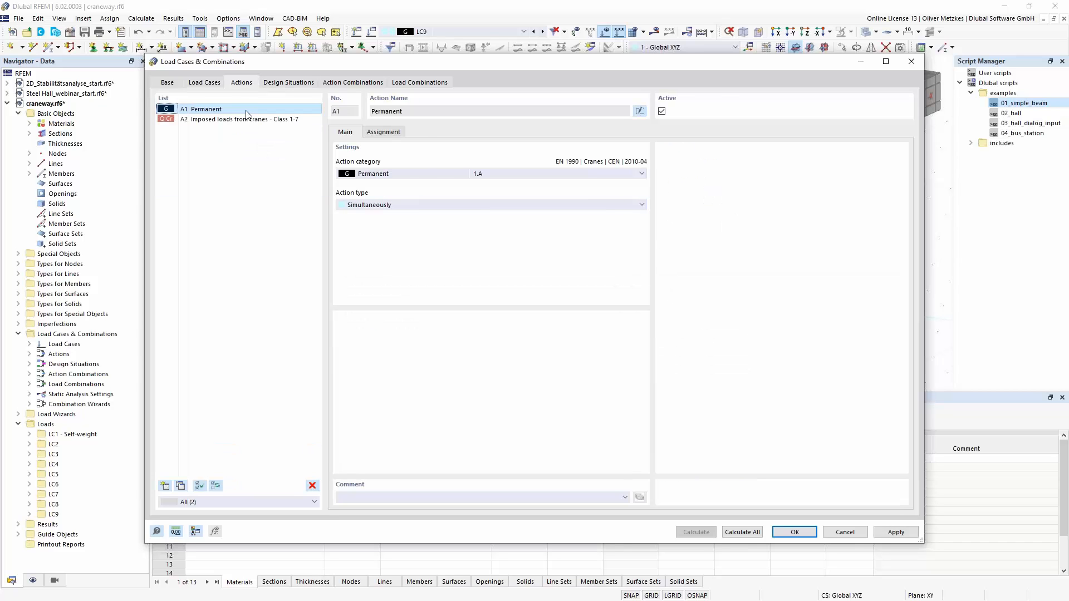
pyautogui.click(253, 120)
pyautogui.click(424, 208)
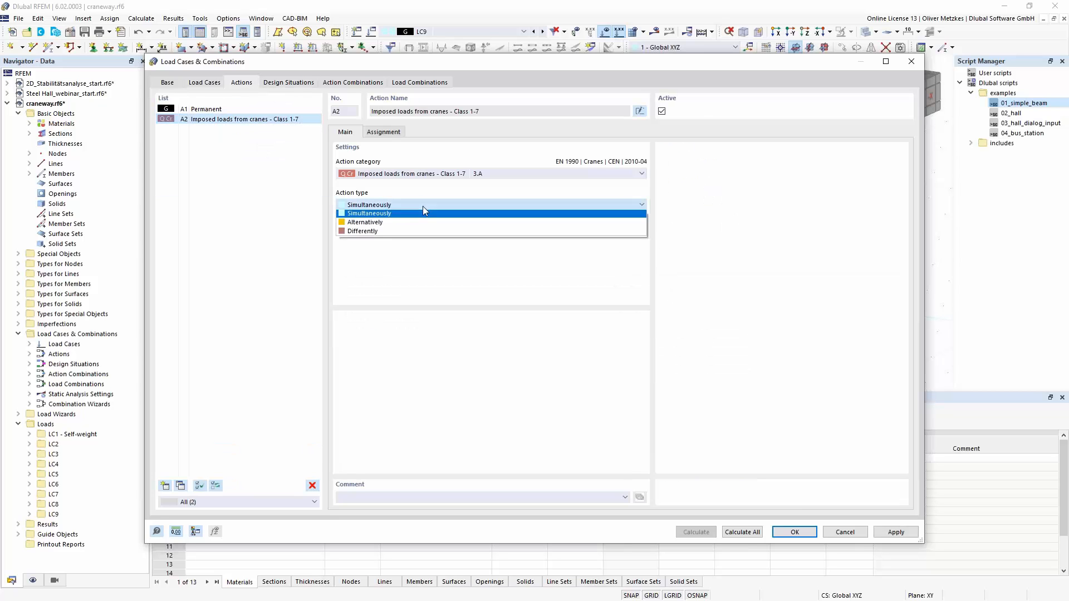
pyautogui.click(372, 222)
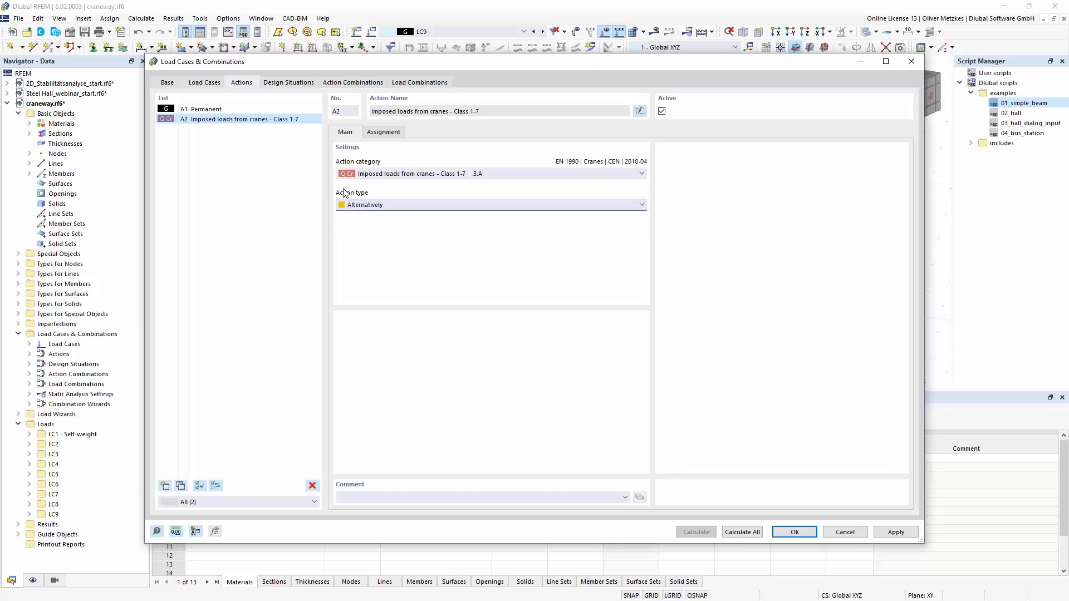
# - Delete the serviceability design situations DS2 to DS4, keeping only the ULS design situation DS1
pyautogui.click(295, 84)
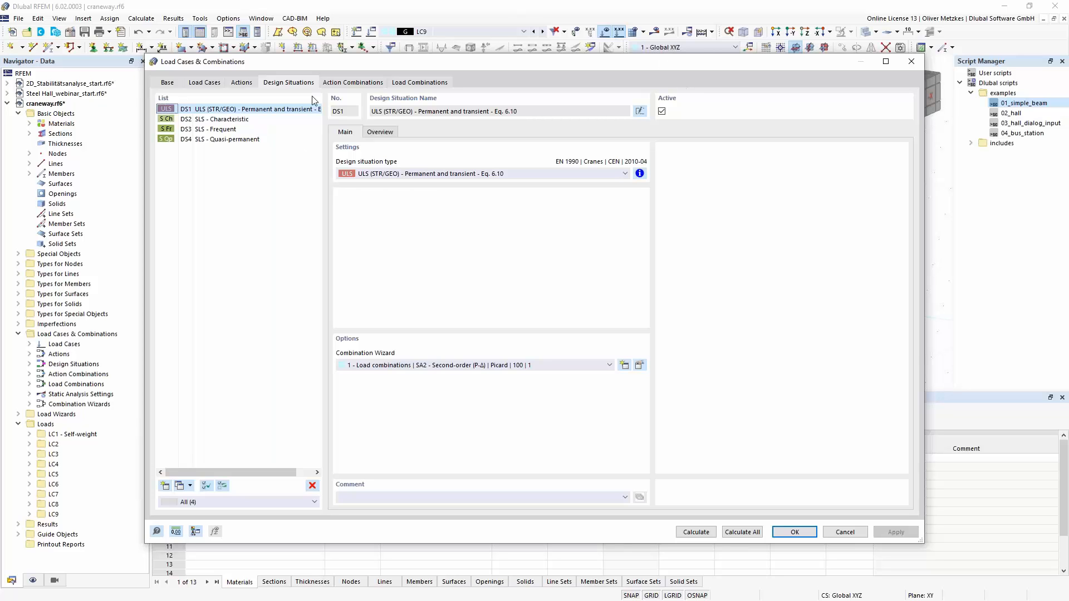
pyautogui.moveTo(252, 121); pyautogui.dragTo(259, 143)
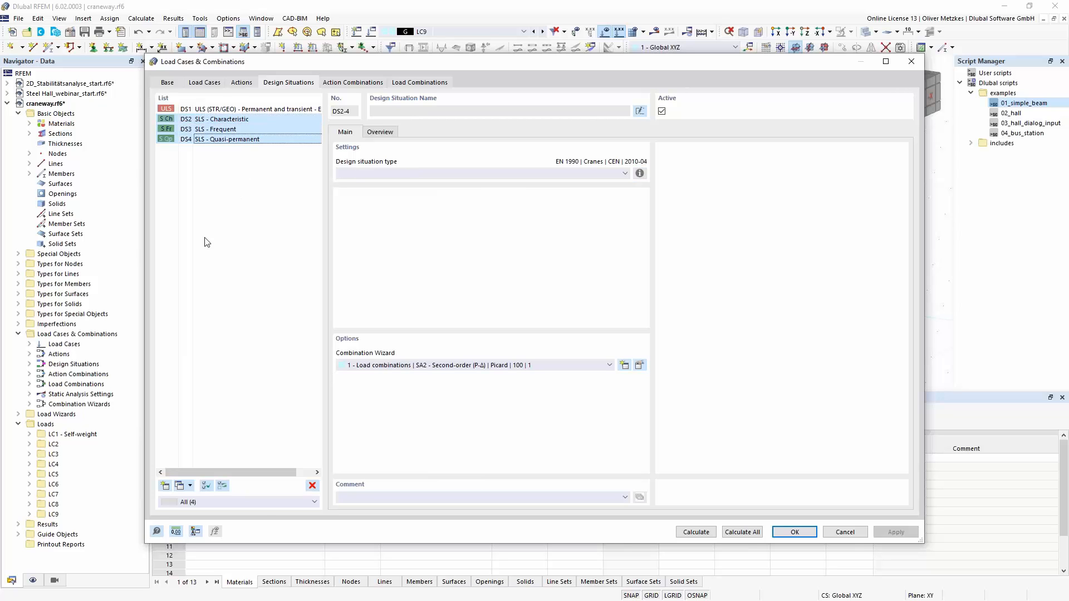
pyautogui.click(311, 488)
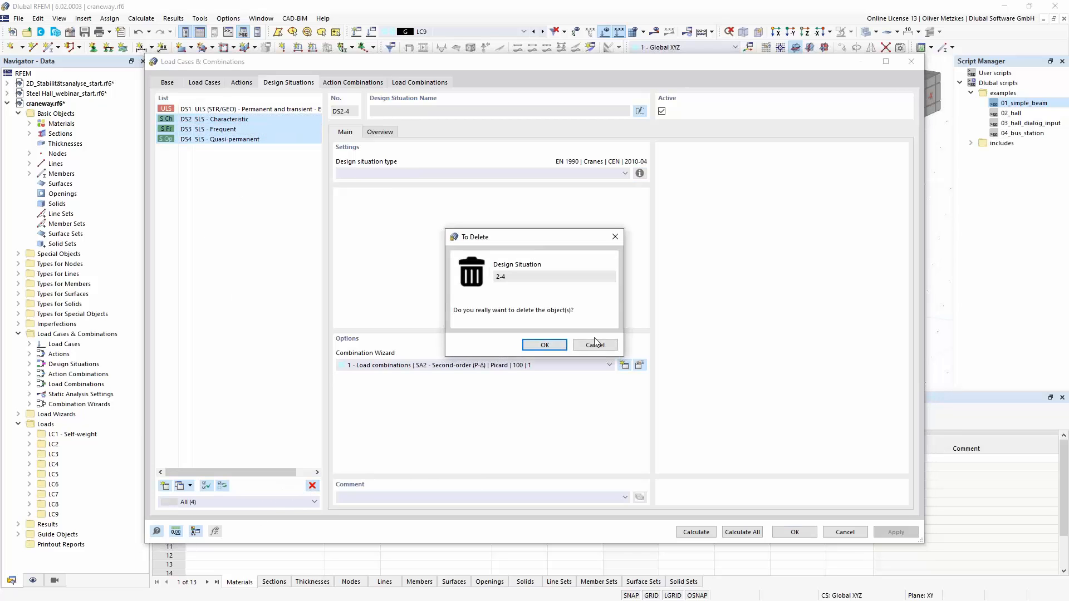
pyautogui.click(536, 341)
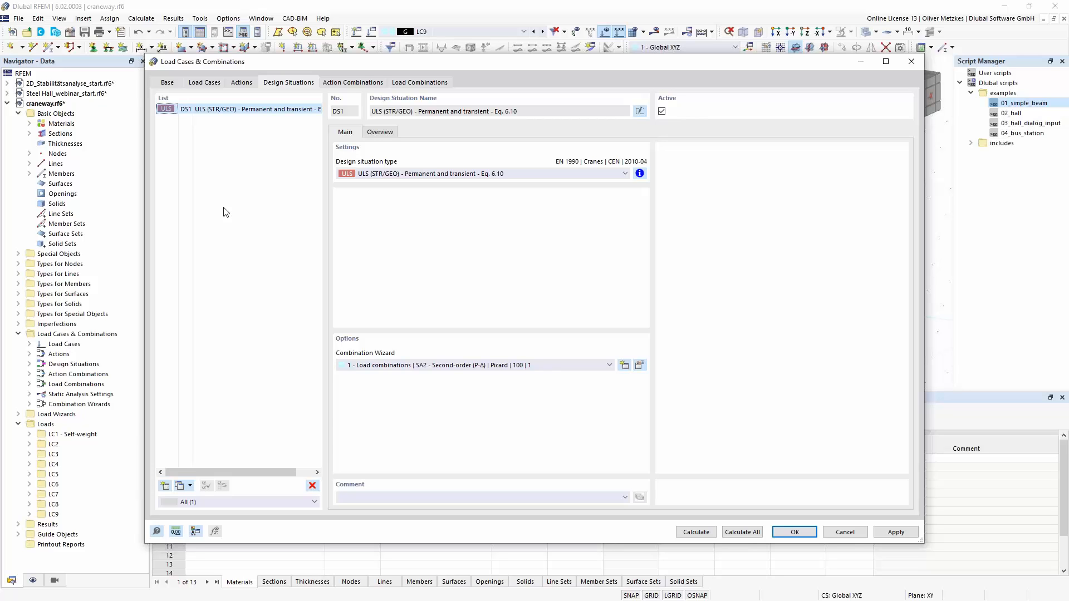
# - Check the generated action and load combinations, and calculate design situation DS1
pyautogui.click(329, 84)
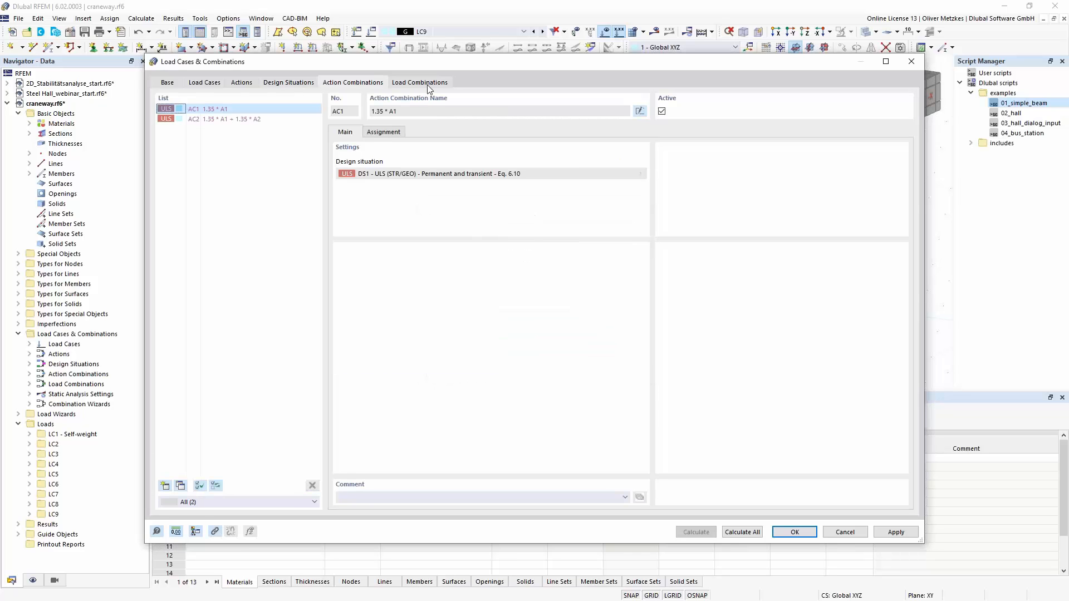
pyautogui.click(432, 84)
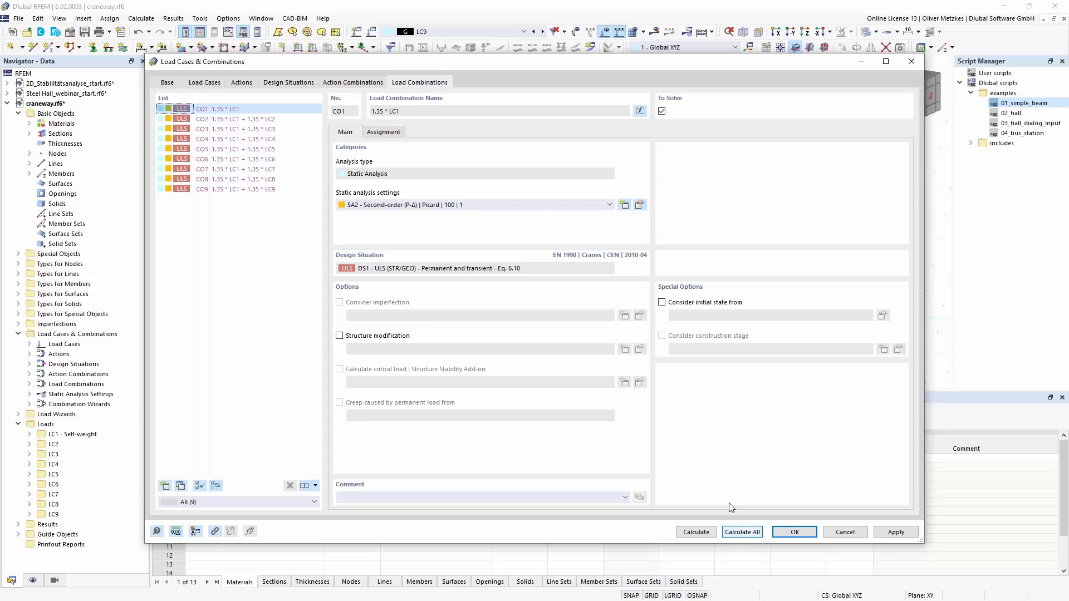
pyautogui.click(286, 81)
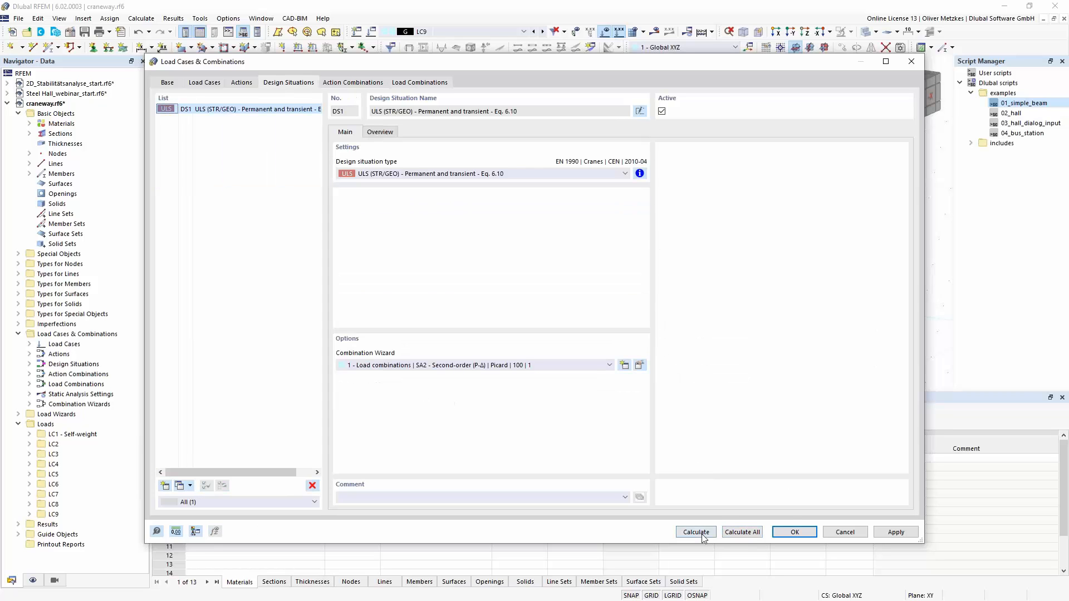
pyautogui.press('Return')
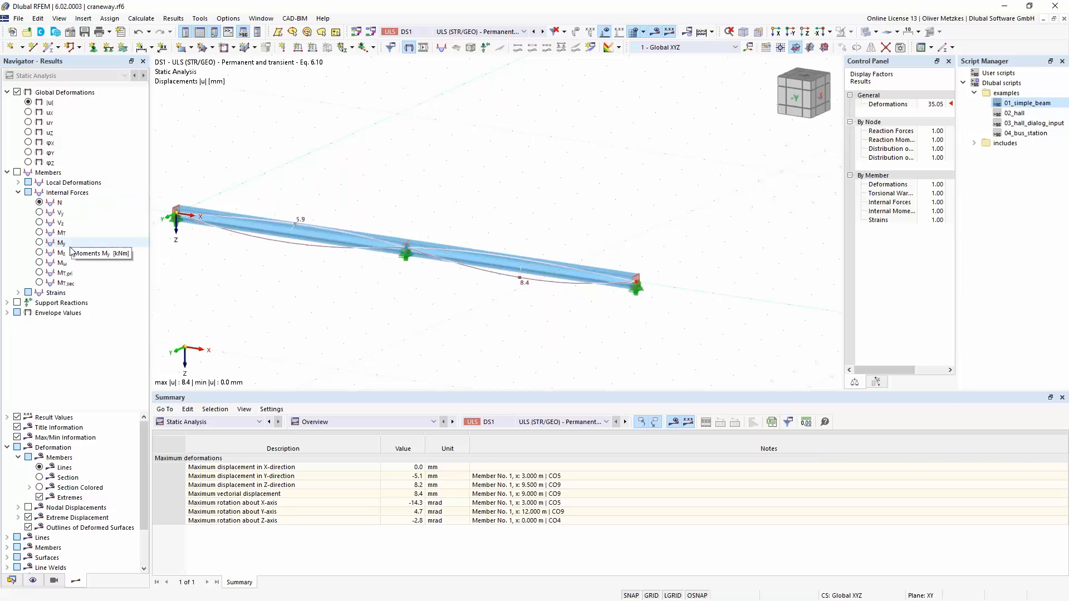
# - Display the warping moment Mω and the primary and secondary torsional moments MT,pri and MT,sec for design situation DS1
pyautogui.click(63, 283)
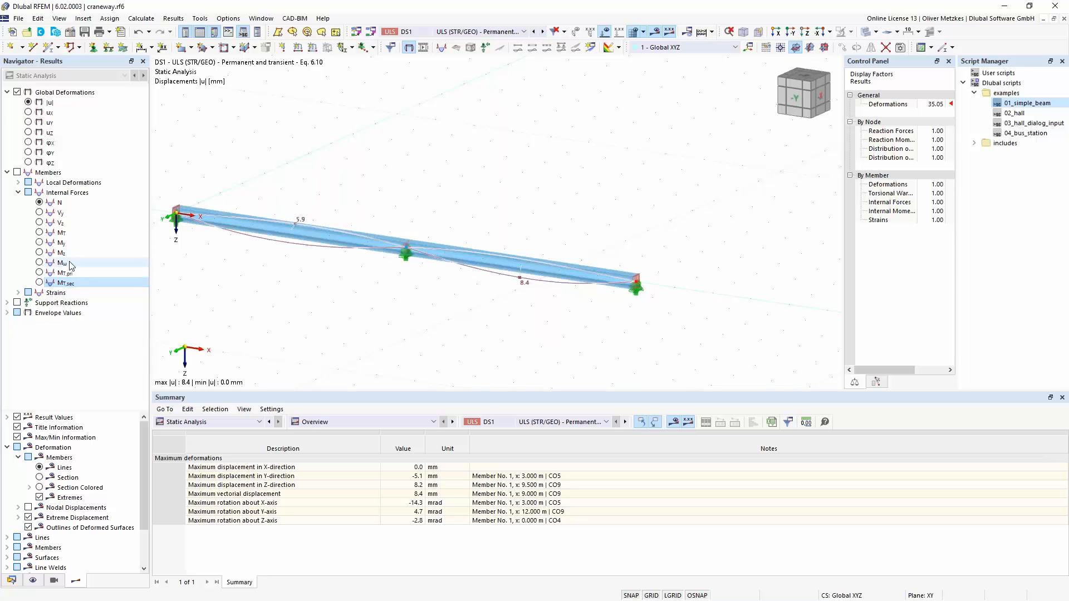
pyautogui.click(40, 263)
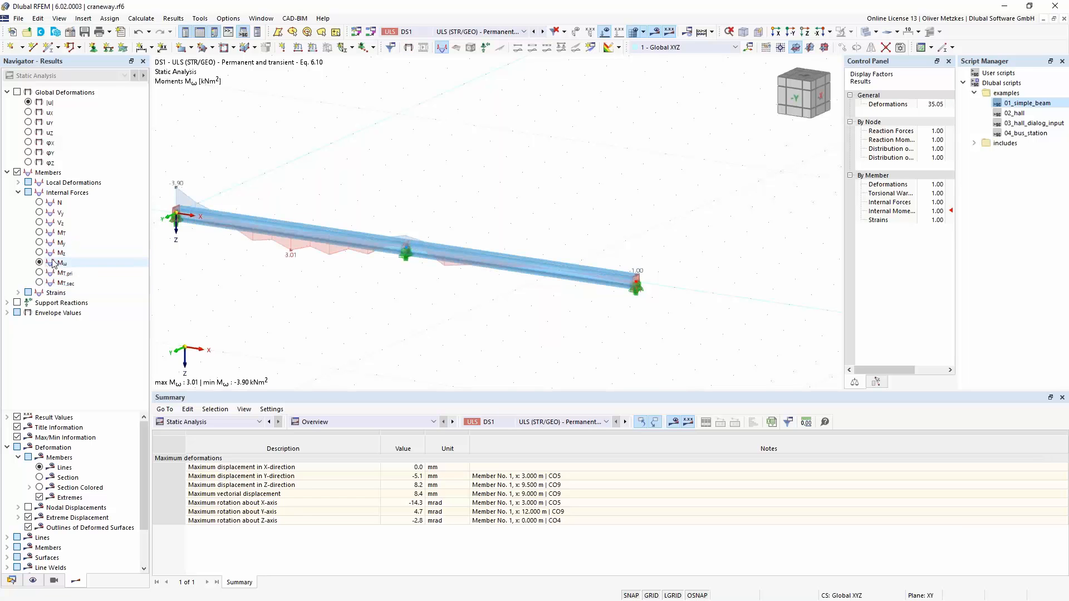
pyautogui.click(39, 273)
pyautogui.click(40, 283)
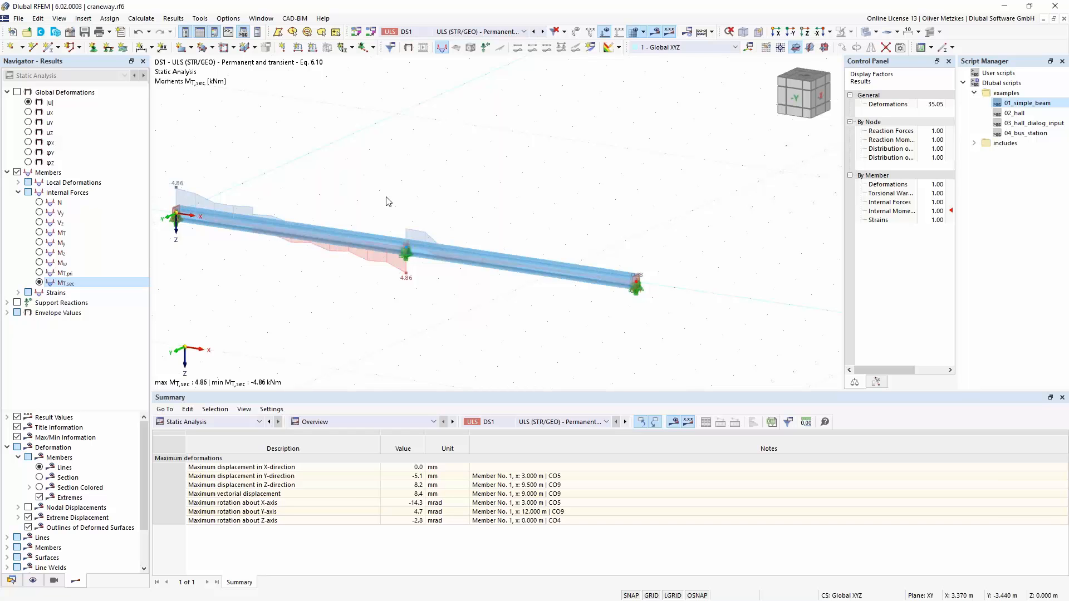
# - Display the local deformation result warping ω for load combination CO4
pyautogui.click(453, 32)
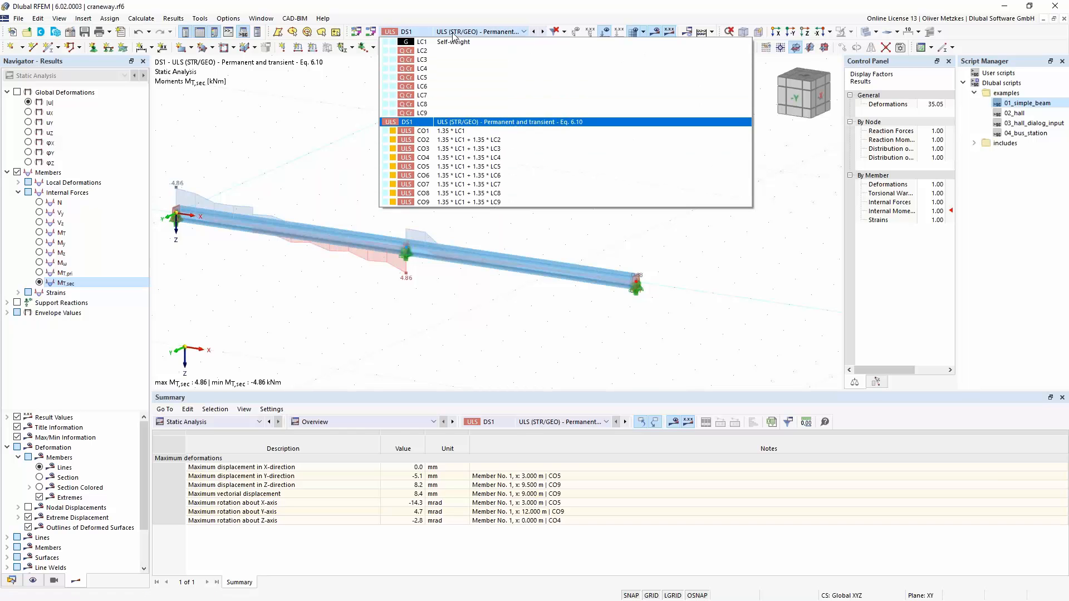
pyautogui.click(475, 157)
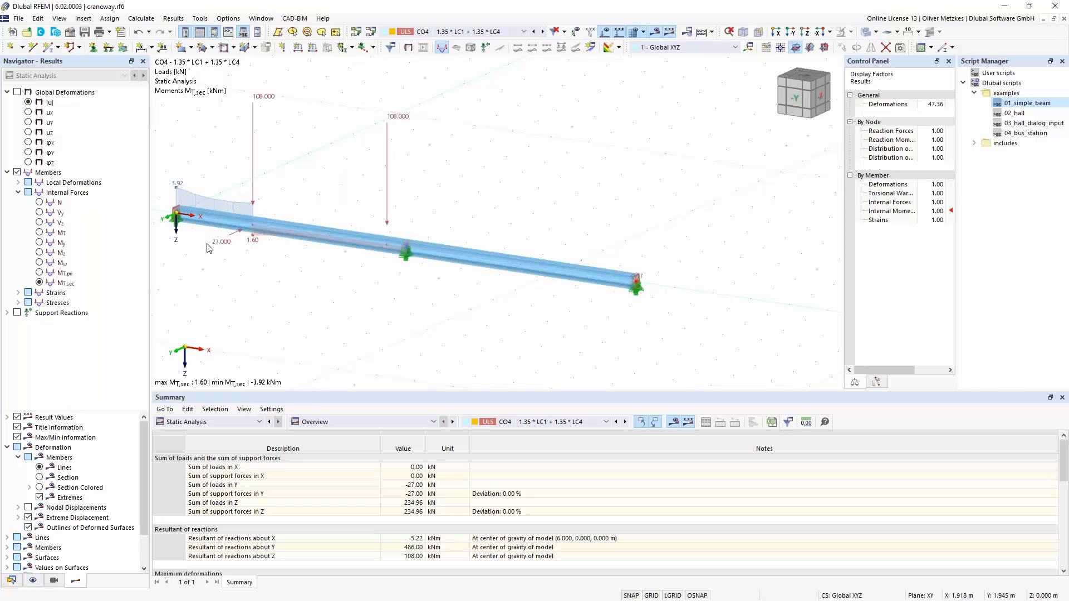
pyautogui.click(19, 183)
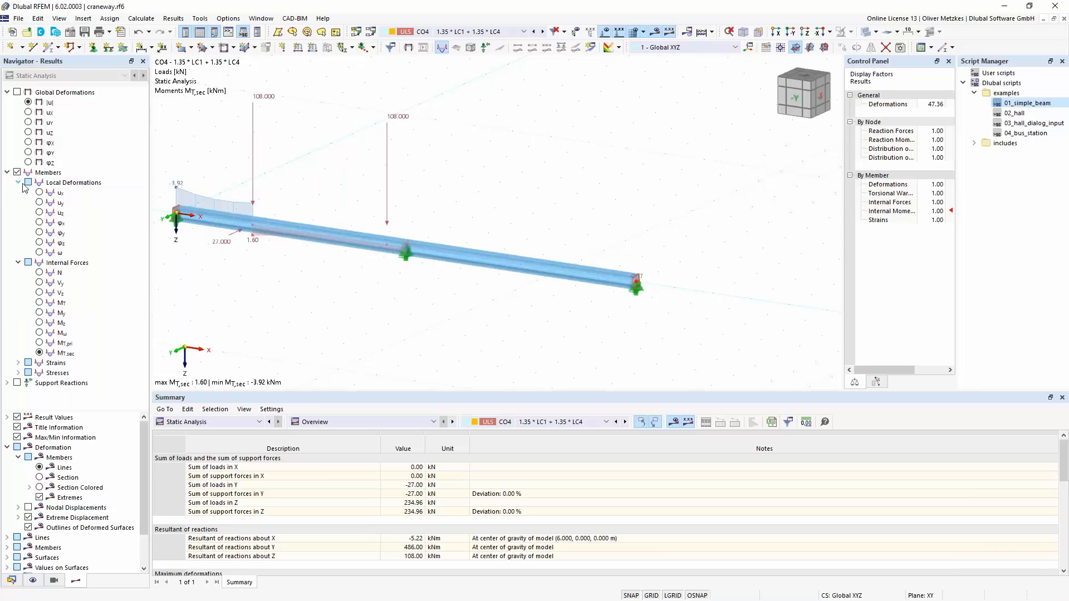
pyautogui.click(44, 254)
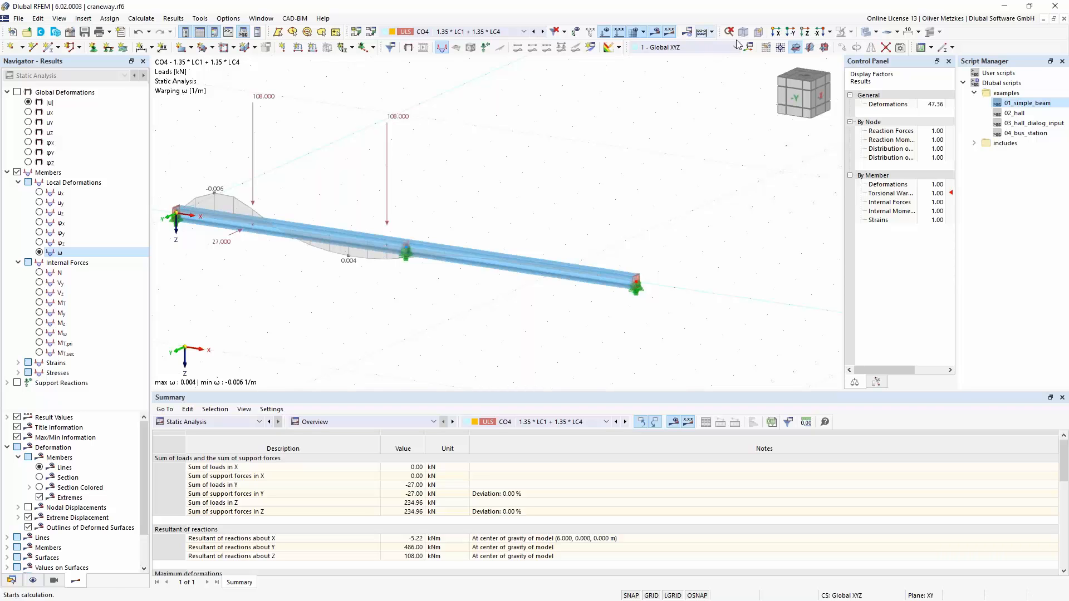
# - Close the Script Manager and narrow the Control Panel to enlarge the model view
pyautogui.moveTo(988, 62); pyautogui.dragTo(738, 147)
pyautogui.click(776, 132)
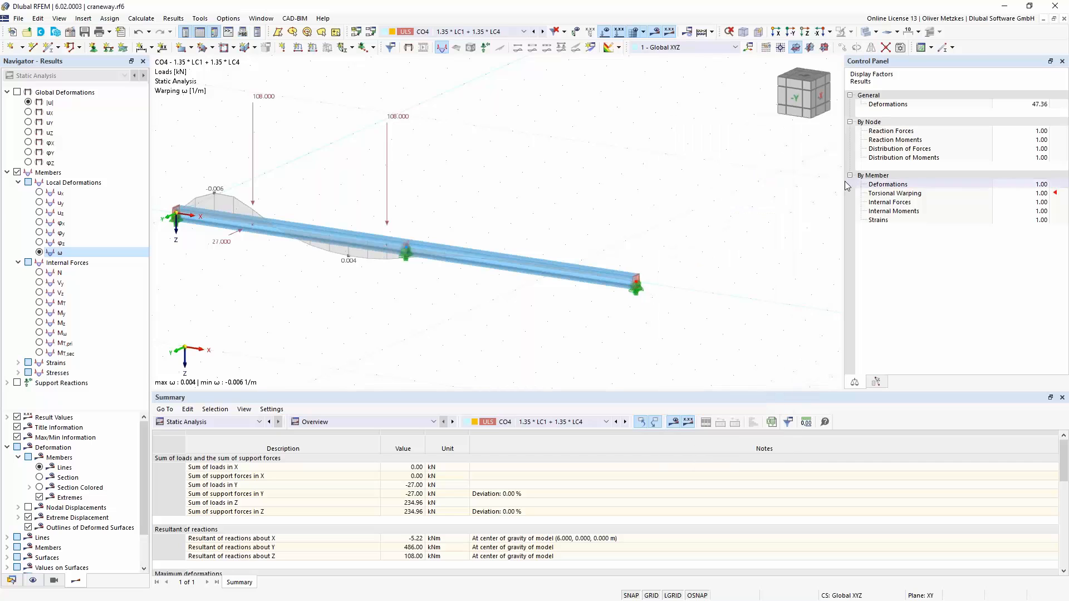
pyautogui.moveTo(845, 187); pyautogui.dragTo(955, 196)
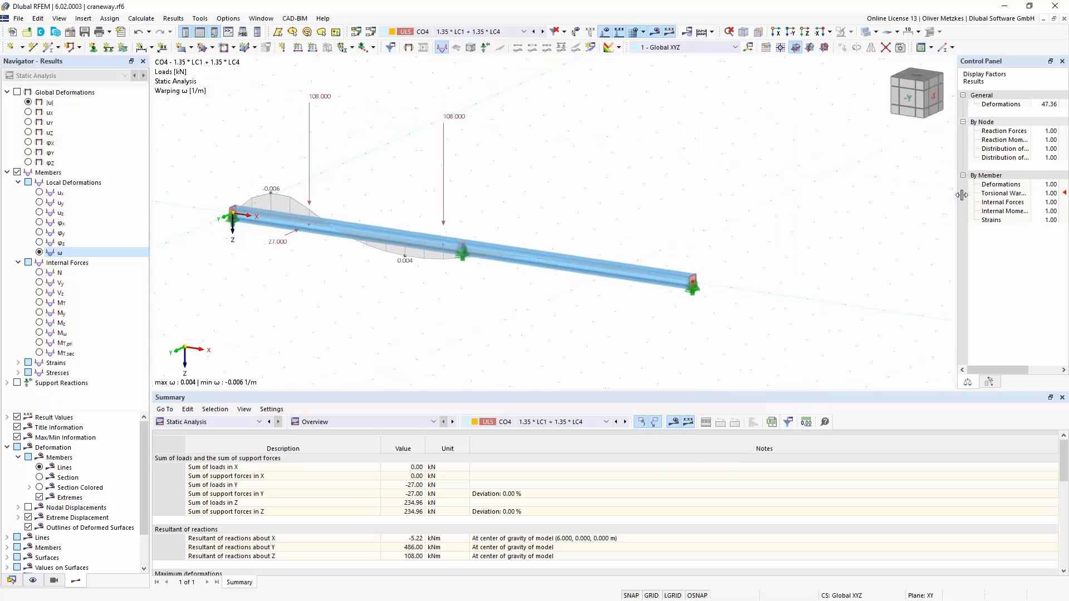
# - Activate the Structure Stability add-on in the base data of the craneway model
pyautogui.click(69, 32)
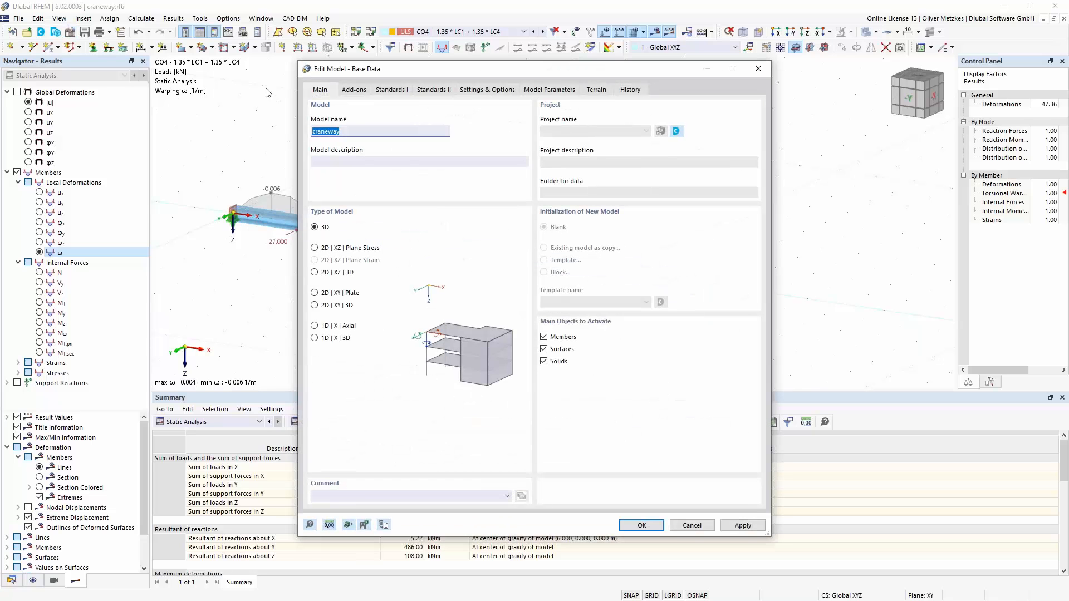
pyautogui.click(349, 90)
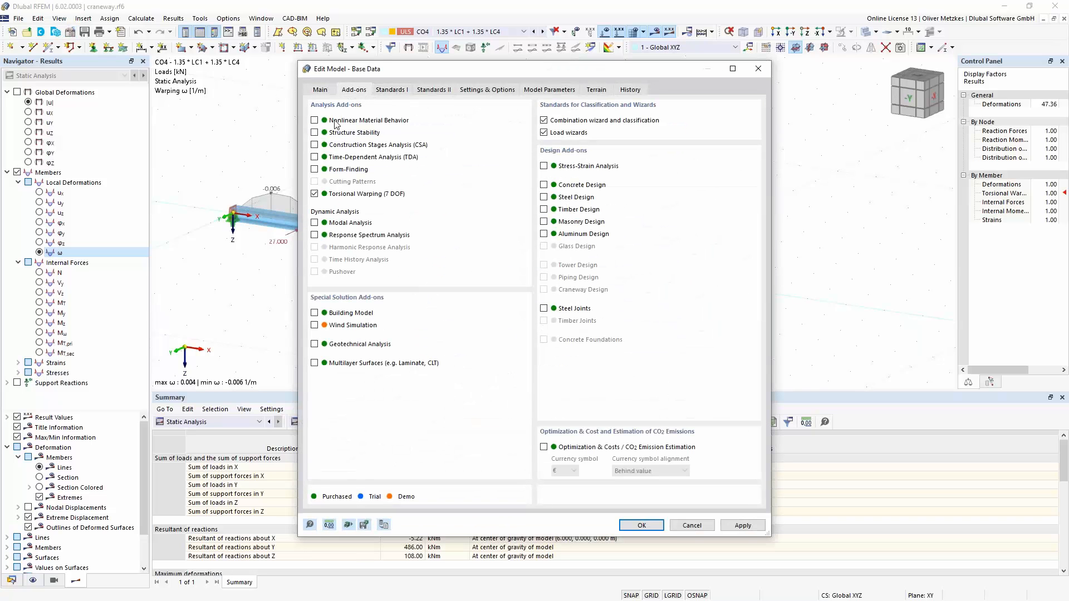
pyautogui.click(315, 133)
pyautogui.click(645, 531)
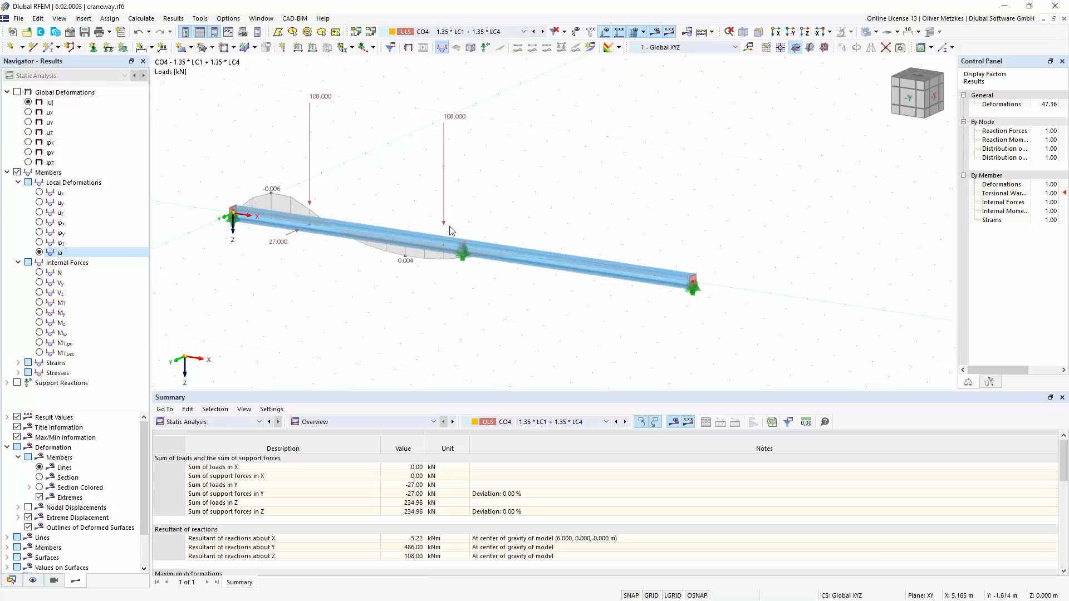
# - Activate the critical load calculation for load case LC1 Self-weight with stability settings ST1, and calculate the load case
pyautogui.click(467, 34)
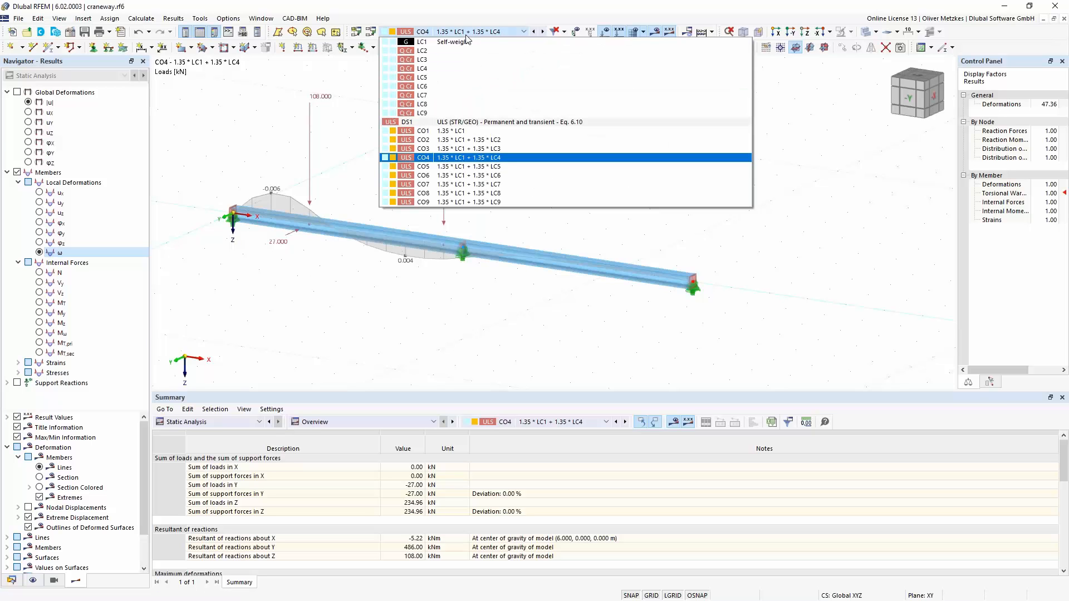
pyautogui.click(466, 41)
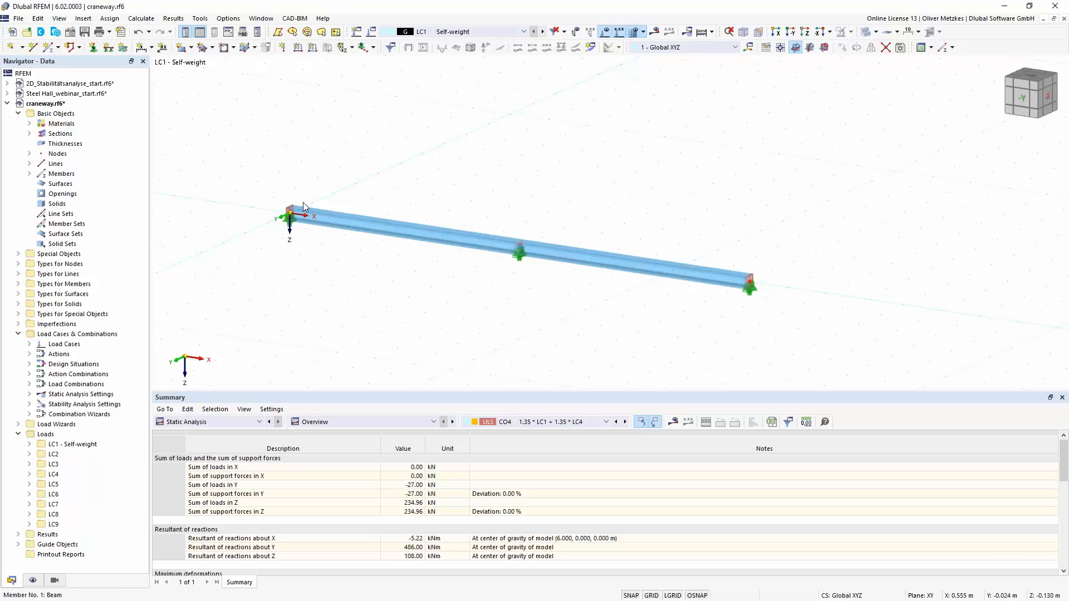
pyautogui.moveTo(701, 216); pyautogui.dragTo(591, 219, button='middle')
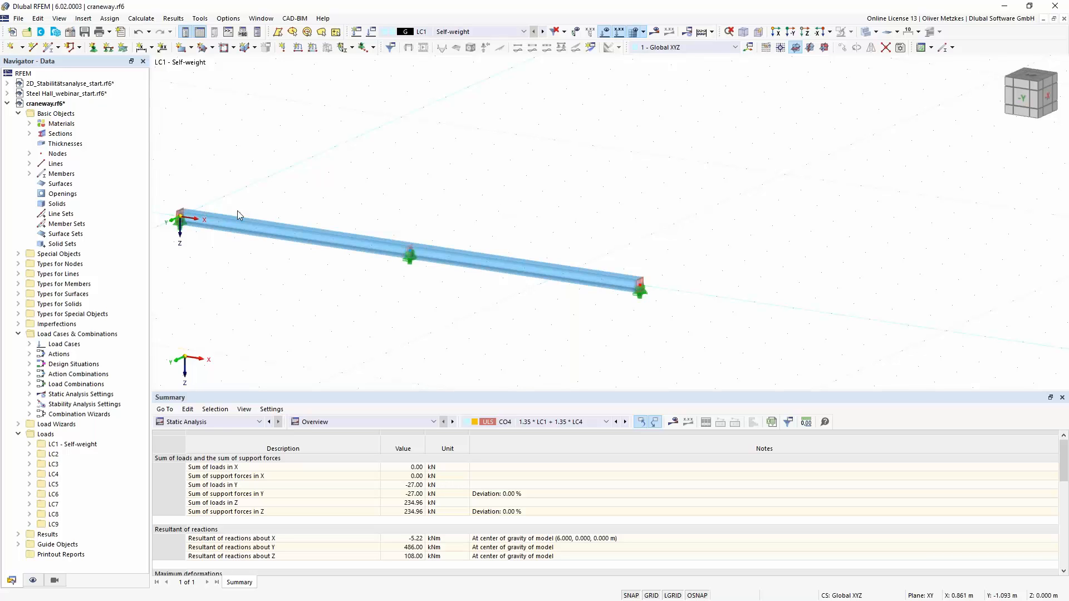
pyautogui.click(370, 32)
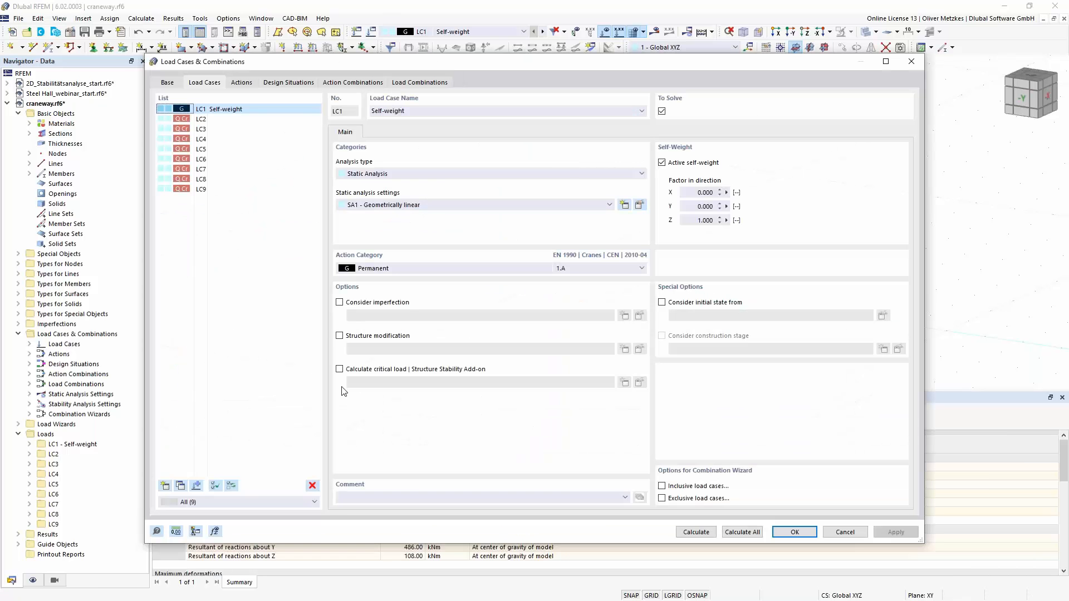
pyautogui.click(357, 371)
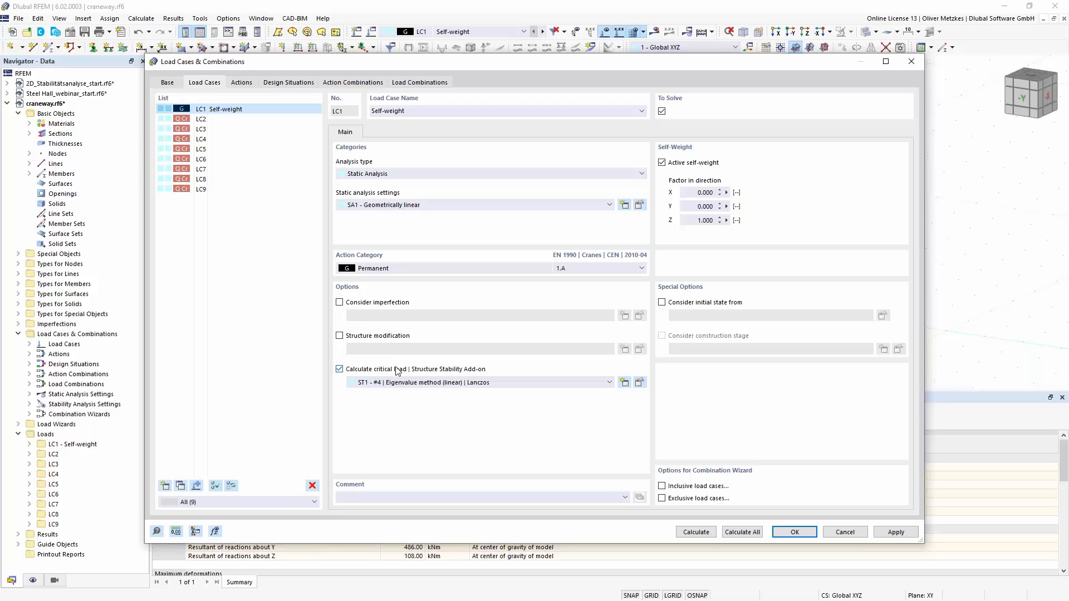
pyautogui.click(791, 532)
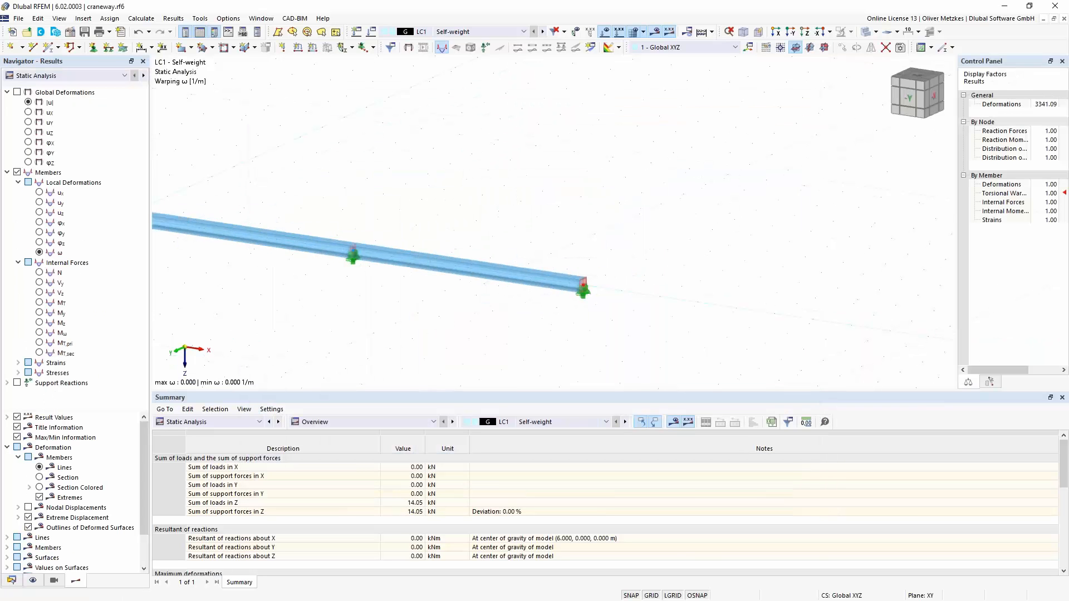
# - Display the stability analysis results of LC1 with colored sections and examine mode shape 1 along the beam
pyautogui.click(111, 75)
pyautogui.click(83, 93)
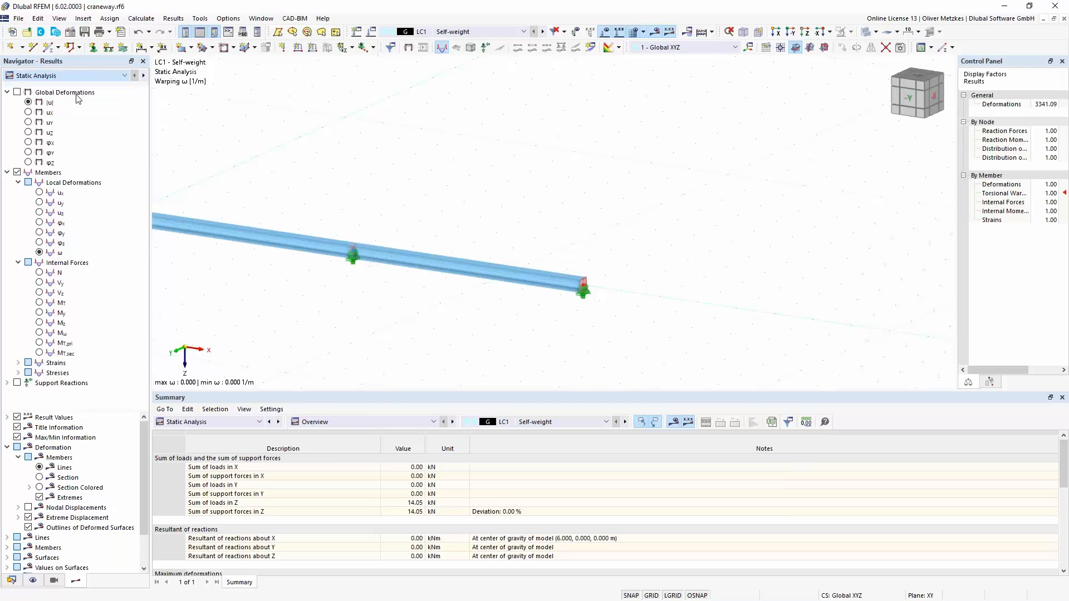
pyautogui.moveTo(236, 159); pyautogui.dragTo(388, 157, button='middle')
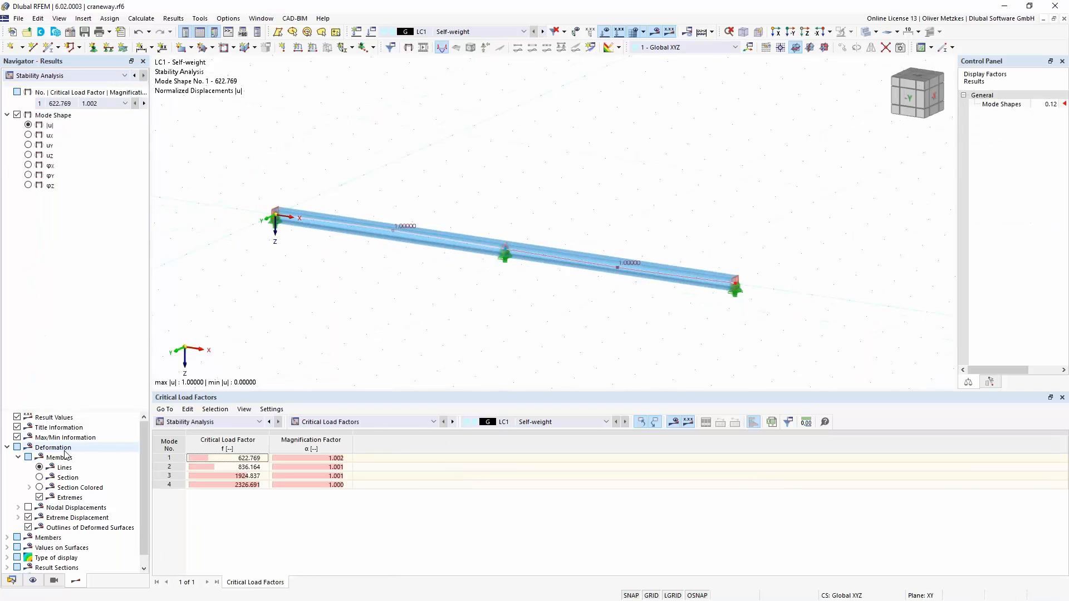
pyautogui.click(39, 488)
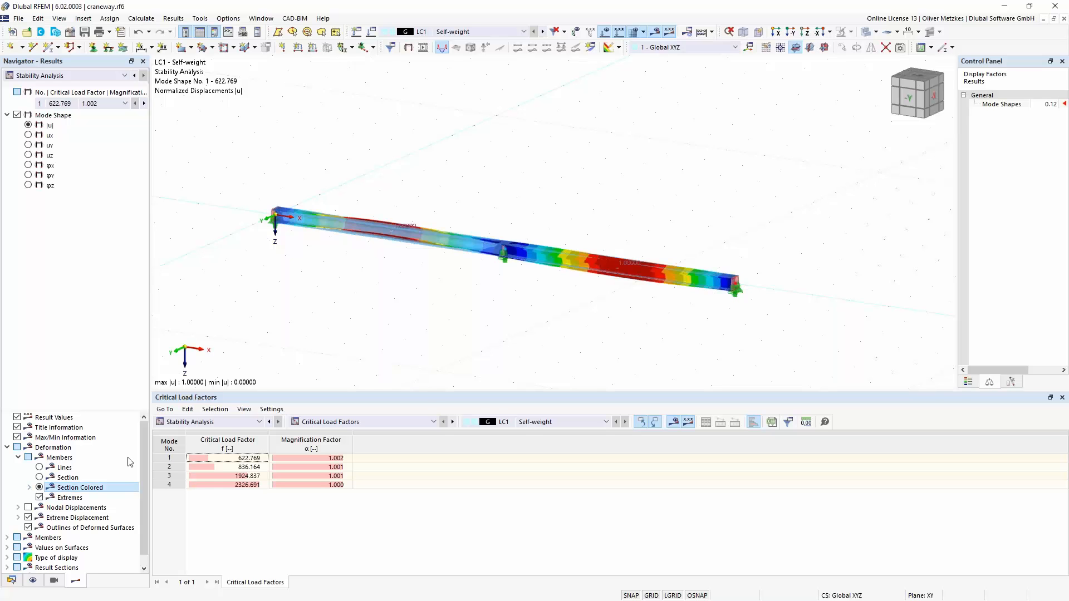
pyautogui.scroll(1, 497, 229)
pyautogui.keyDown('ctrl'); pyautogui.moveTo(472, 232); pyautogui.dragTo(460, 196, button='middle'); pyautogui.keyUp('ctrl')
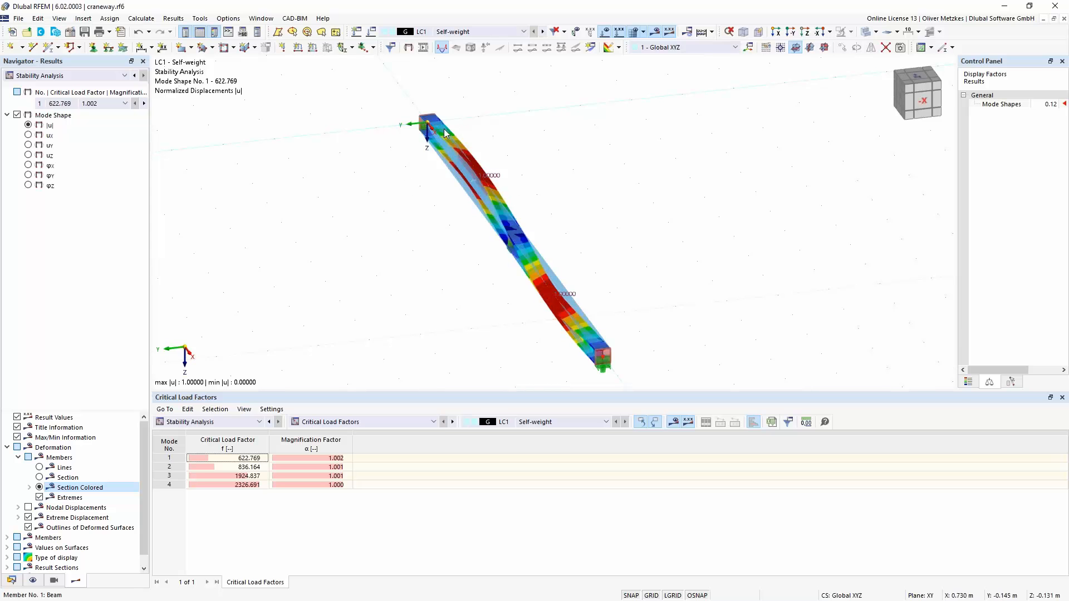
pyautogui.moveTo(444, 132)
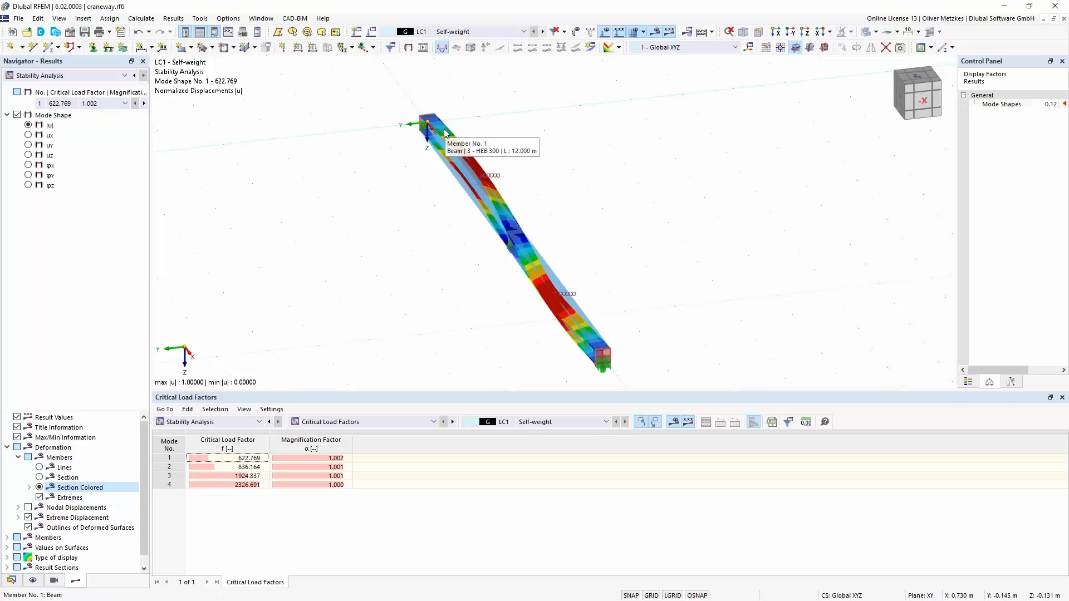
# - Create a new imperfection case IC1 for the craneway model with the imperfection type Buckling Mode
pyautogui.click(15, 582)
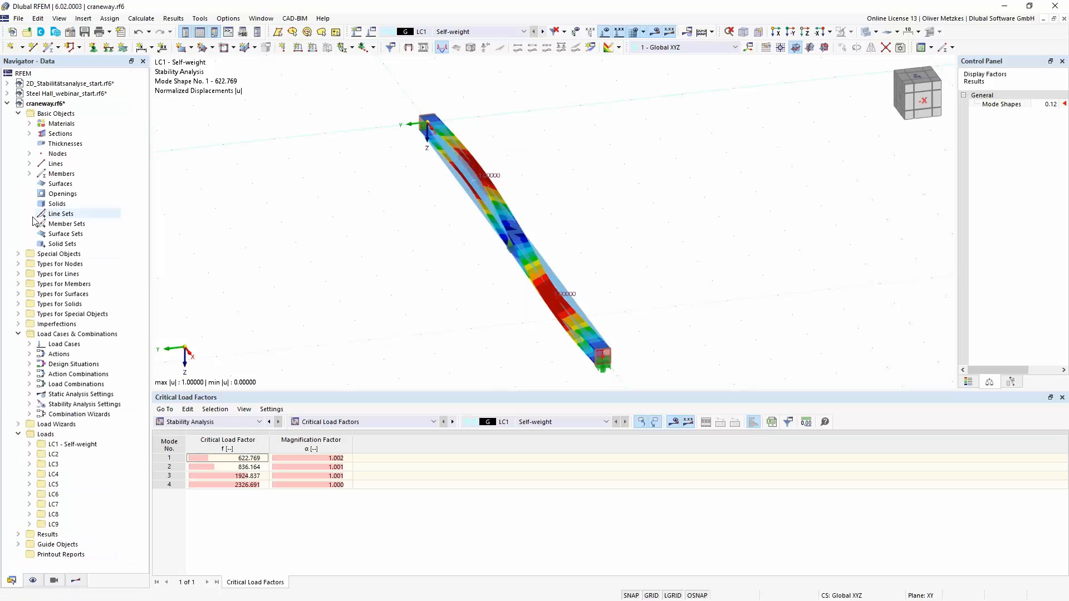
pyautogui.click(18, 324)
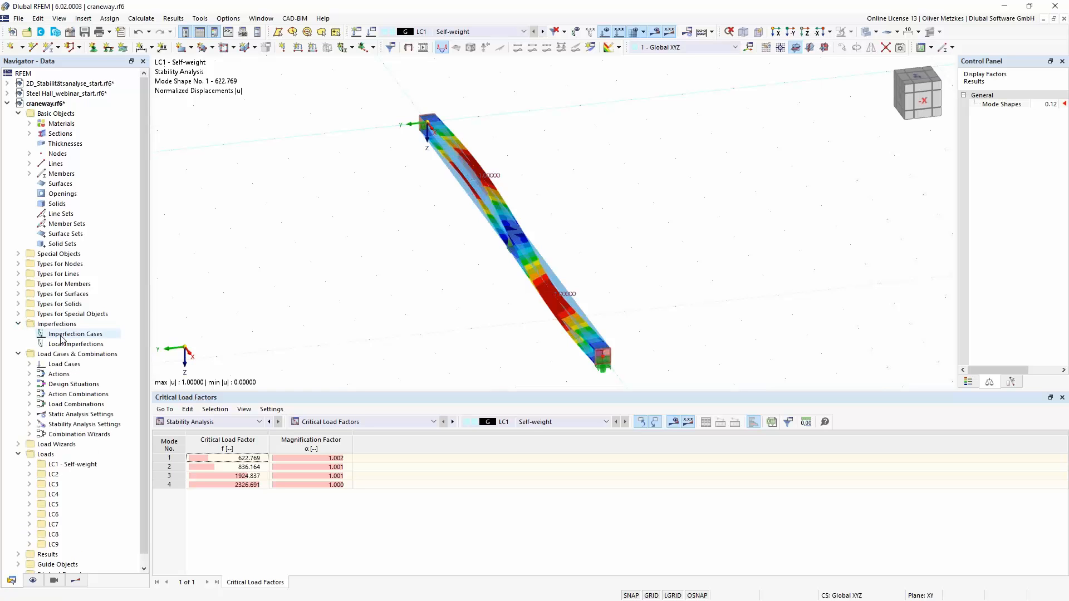
pyautogui.rightClick(58, 334)
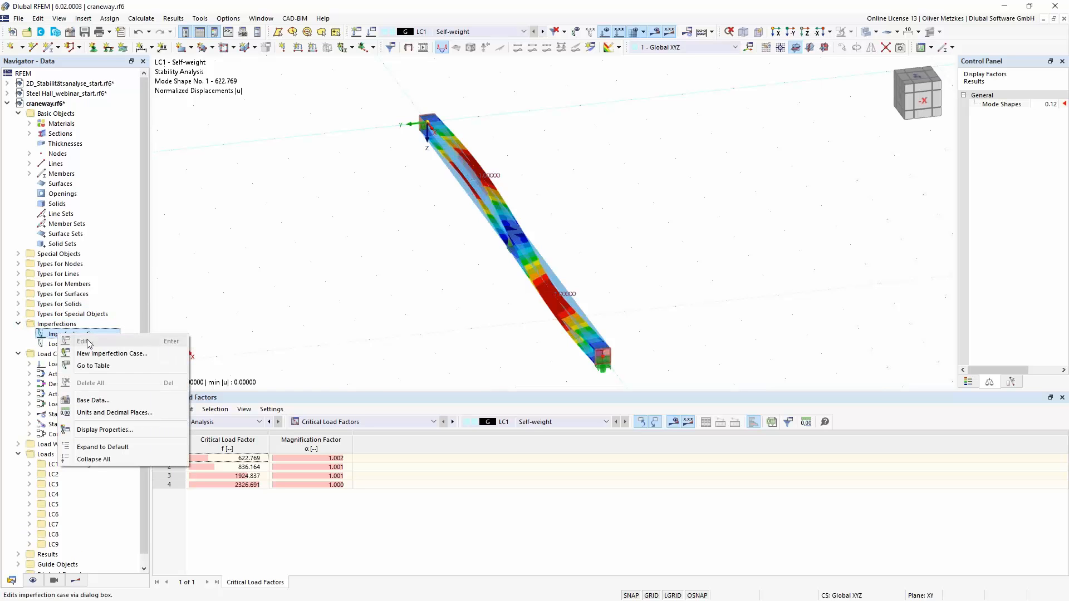
pyautogui.click(118, 355)
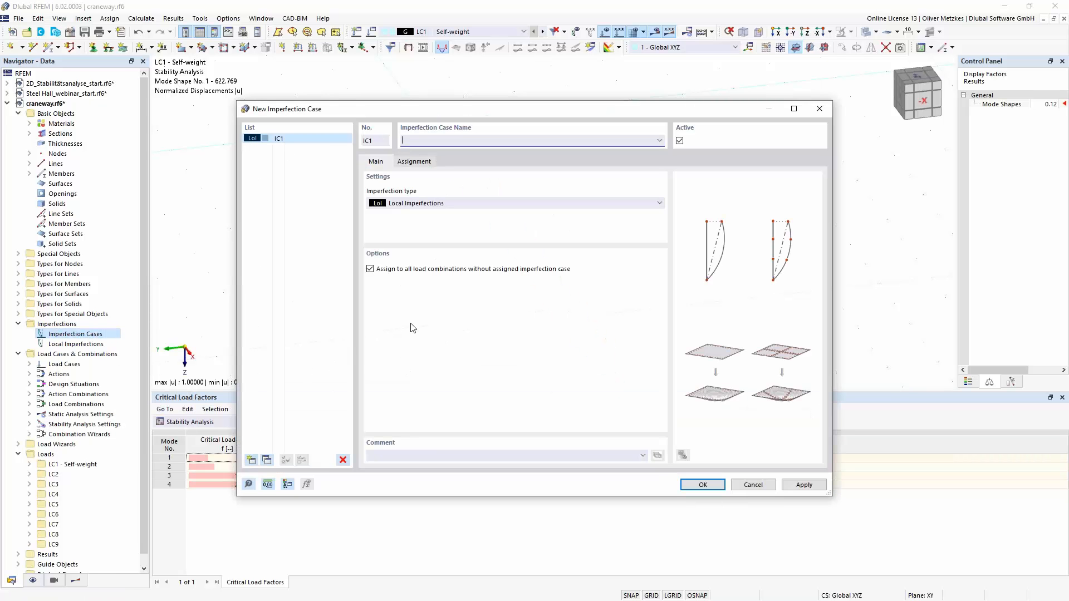
pyautogui.click(512, 203)
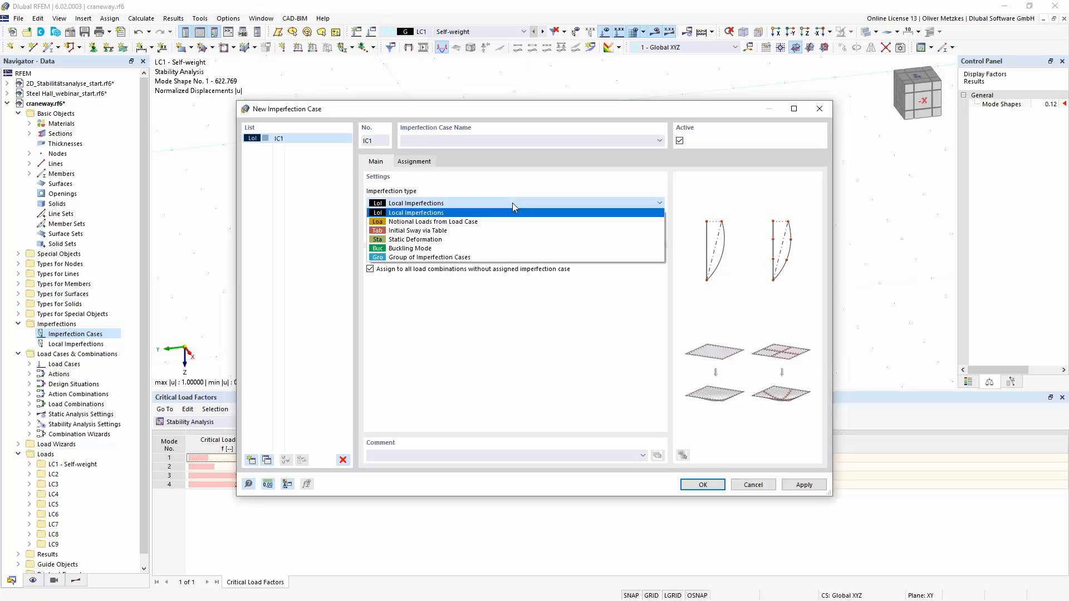
pyautogui.click(396, 249)
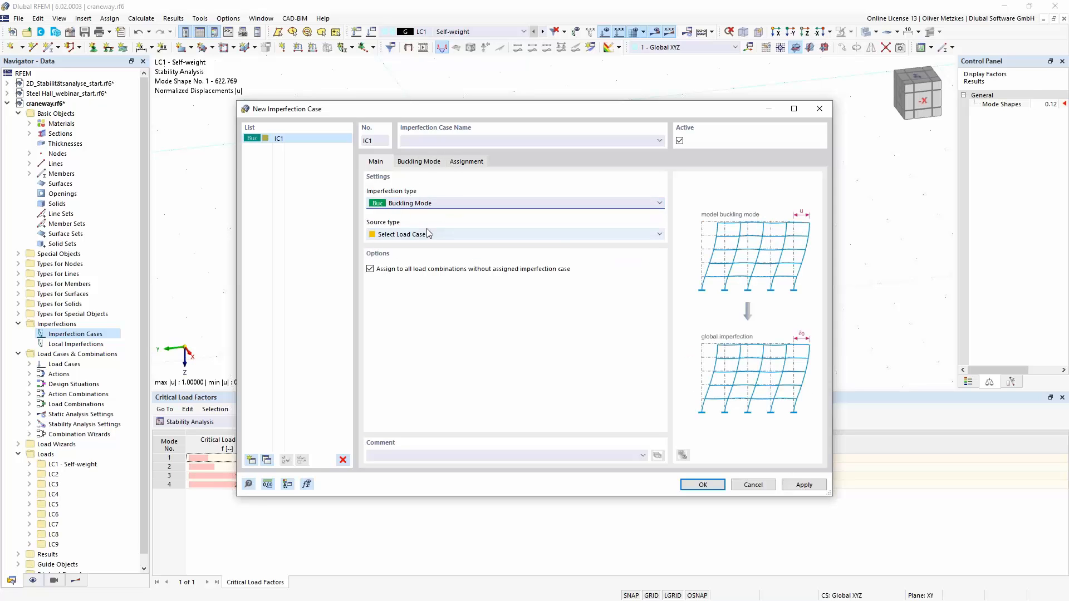
# - In the buckling mode settings of IC1, set the imperfection direction to YL, global in Y on true length
pyautogui.click(419, 163)
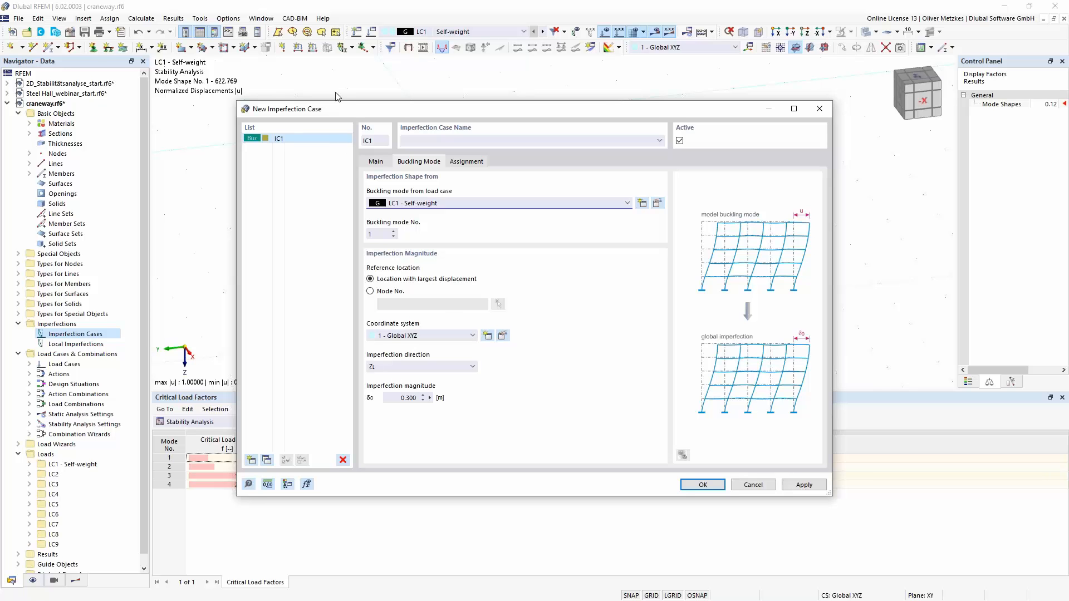
pyautogui.moveTo(349, 109); pyautogui.dragTo(792, 115)
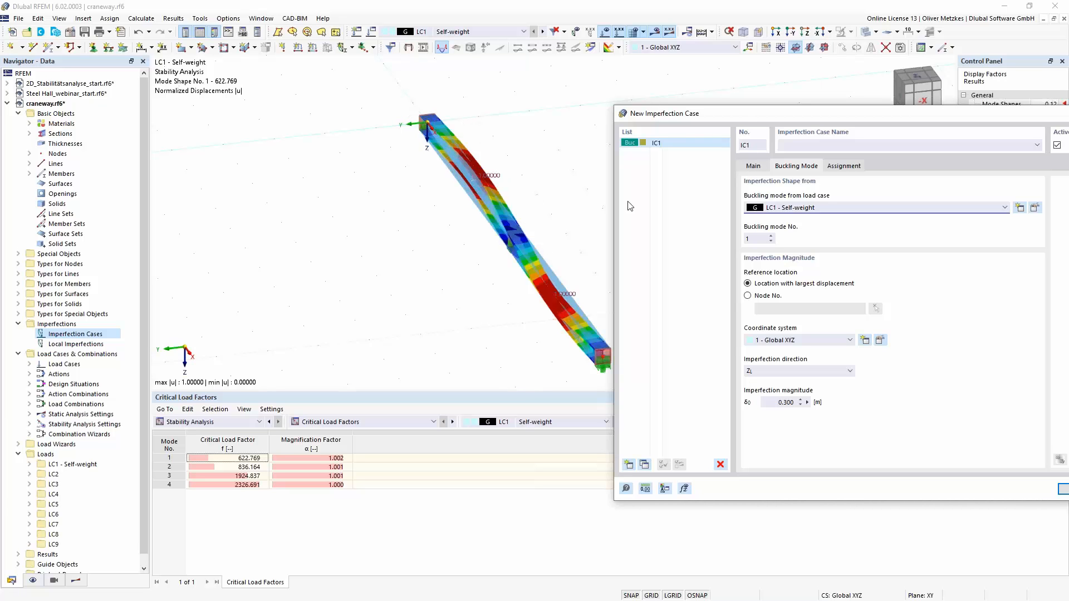
pyautogui.moveTo(747, 114); pyautogui.dragTo(509, 129)
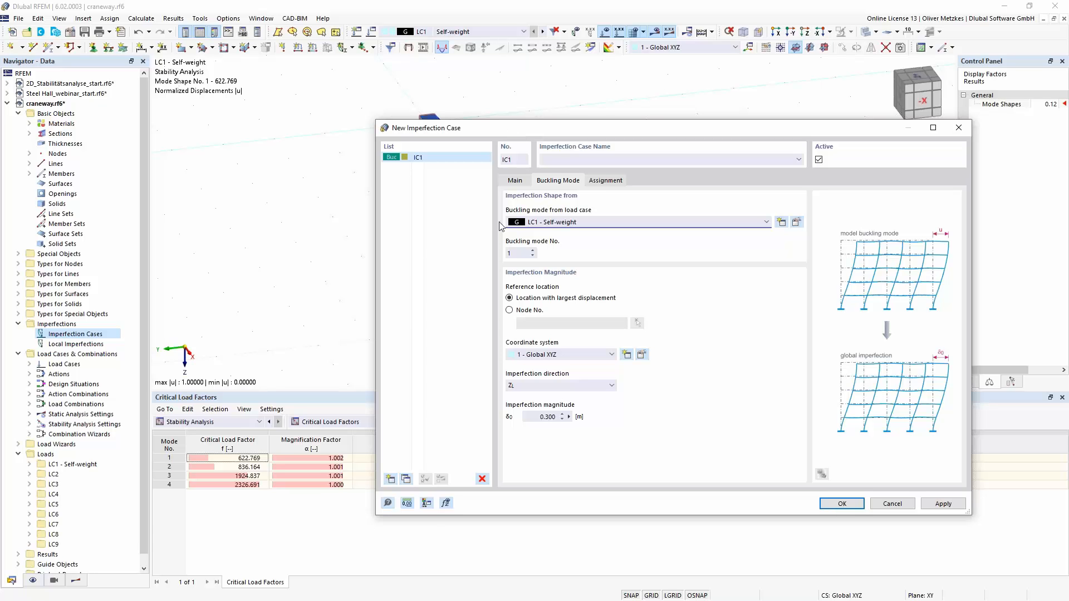
pyautogui.click(545, 386)
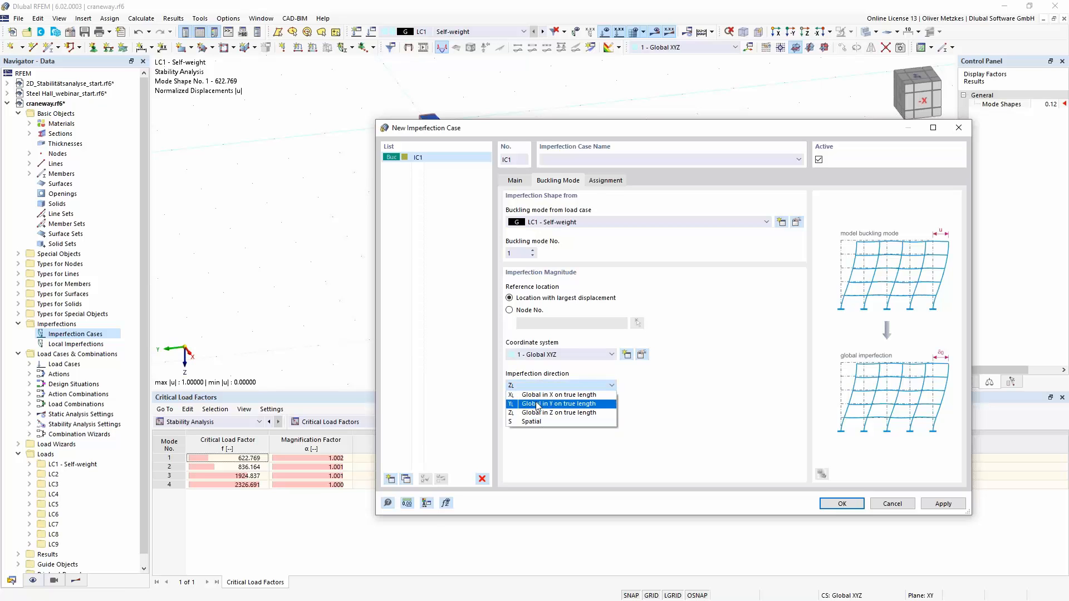
pyautogui.click(538, 405)
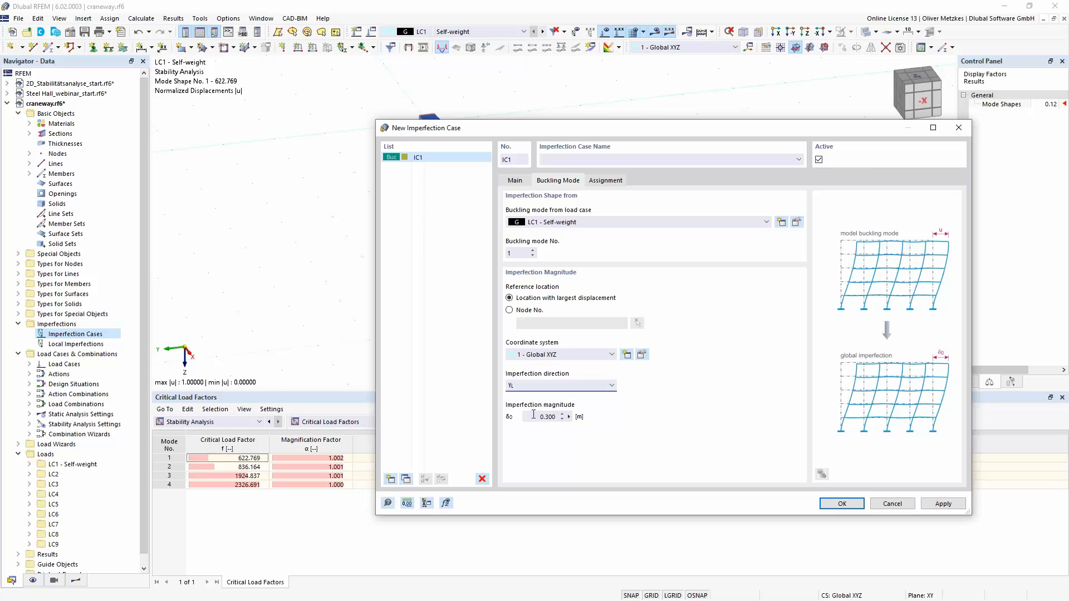
# - Define the imperfection magnitude of IC1 with the formula members[1].length/2/200
pyautogui.click(570, 416)
pyautogui.click(569, 417)
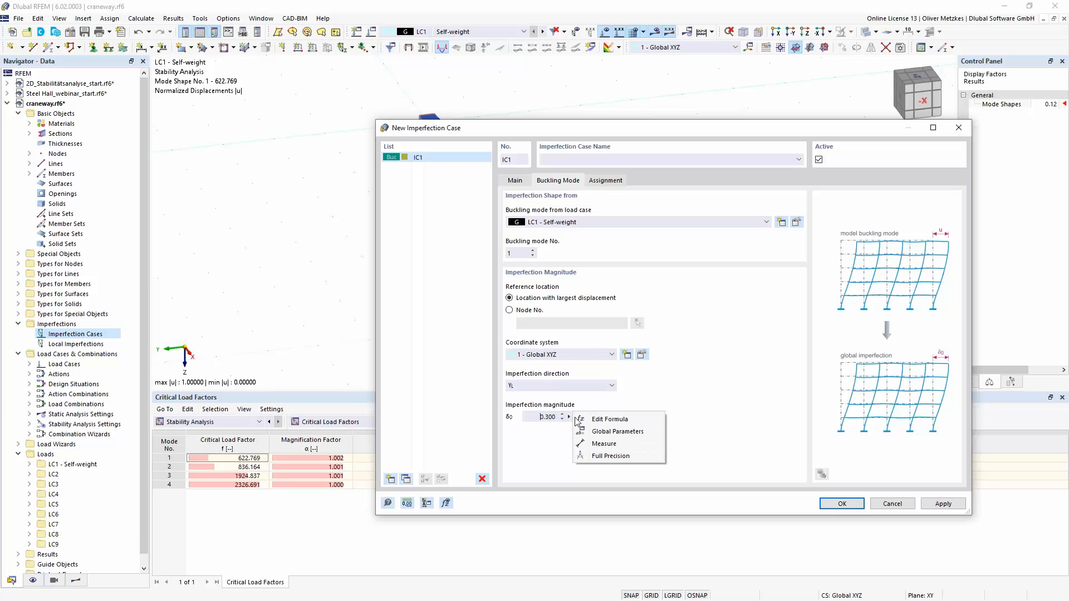
pyautogui.click(609, 419)
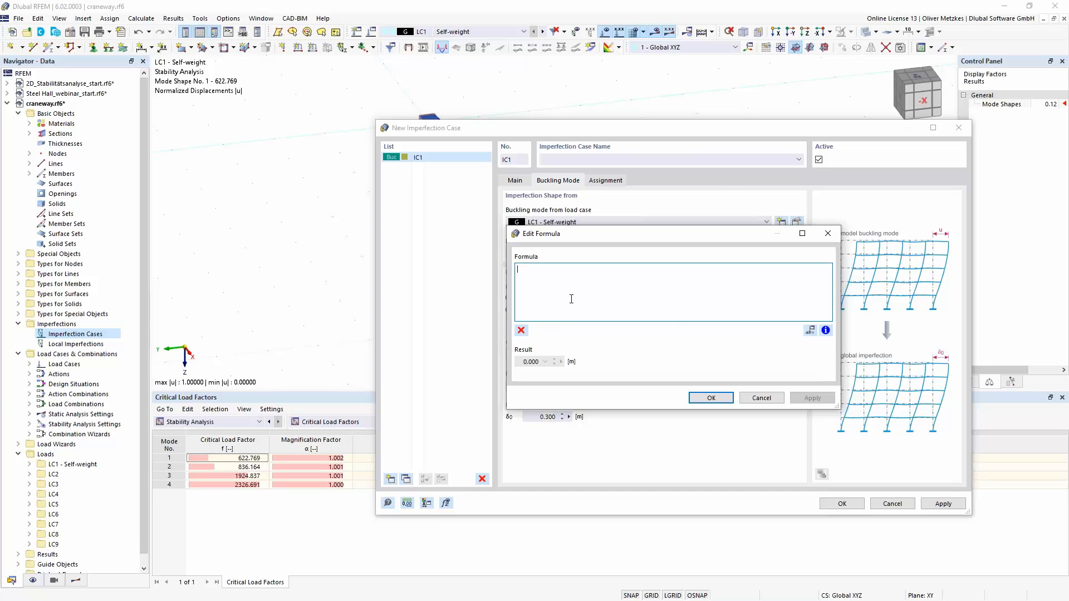
pyautogui.write('members[')
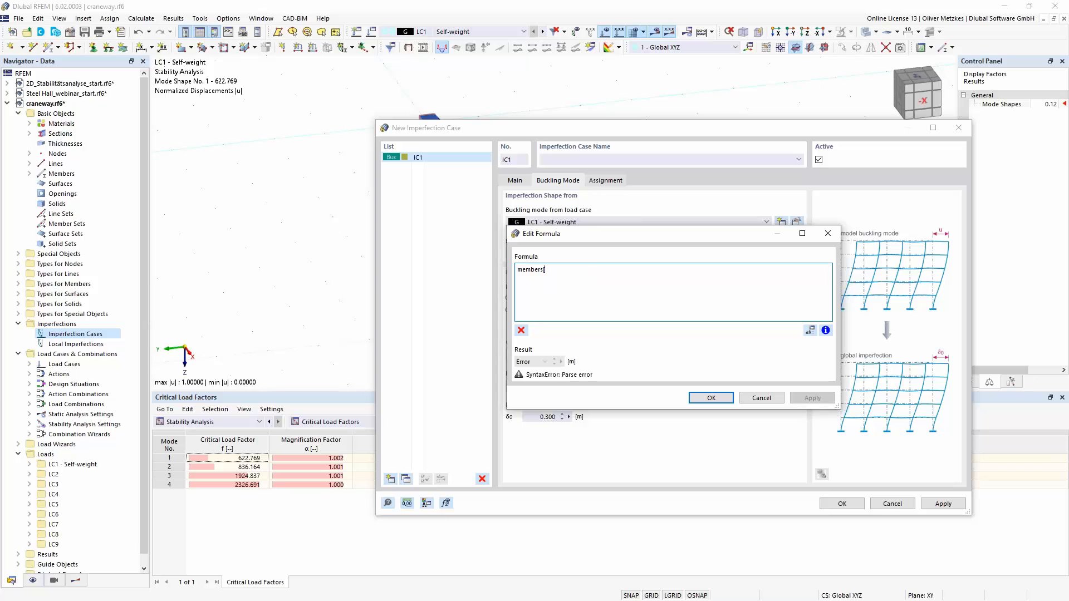
pyautogui.write('1].length')
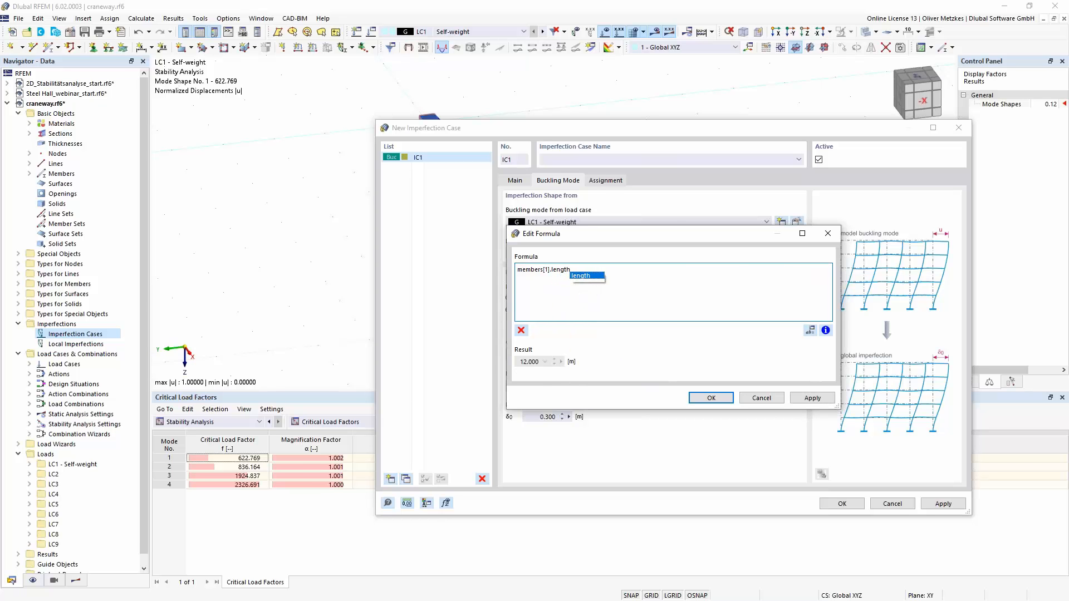
pyautogui.click(578, 277)
pyautogui.write('/2')
pyautogui.write('/')
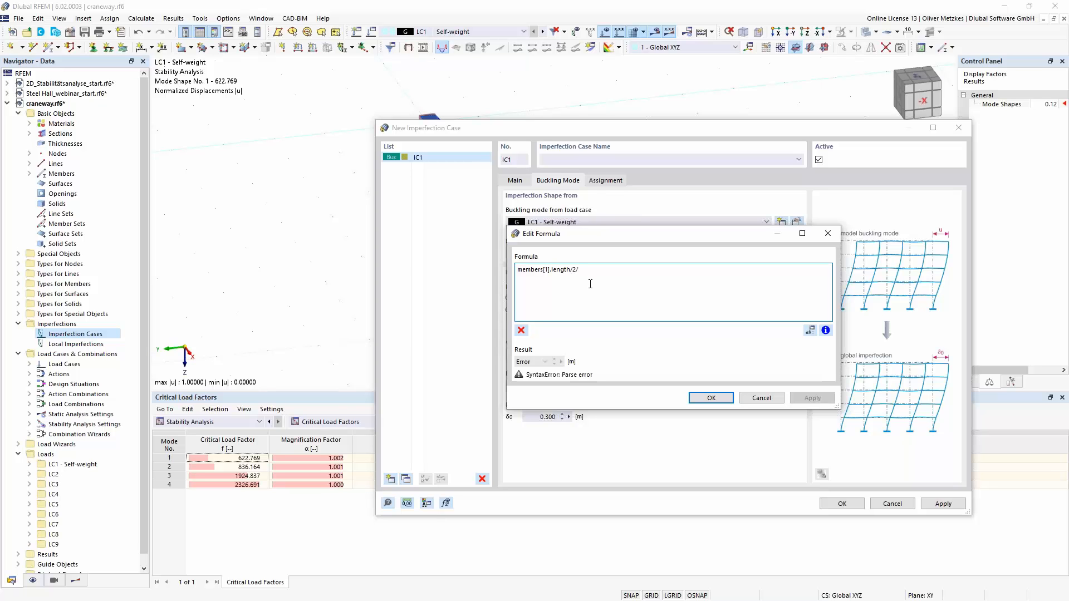
pyautogui.write('200')
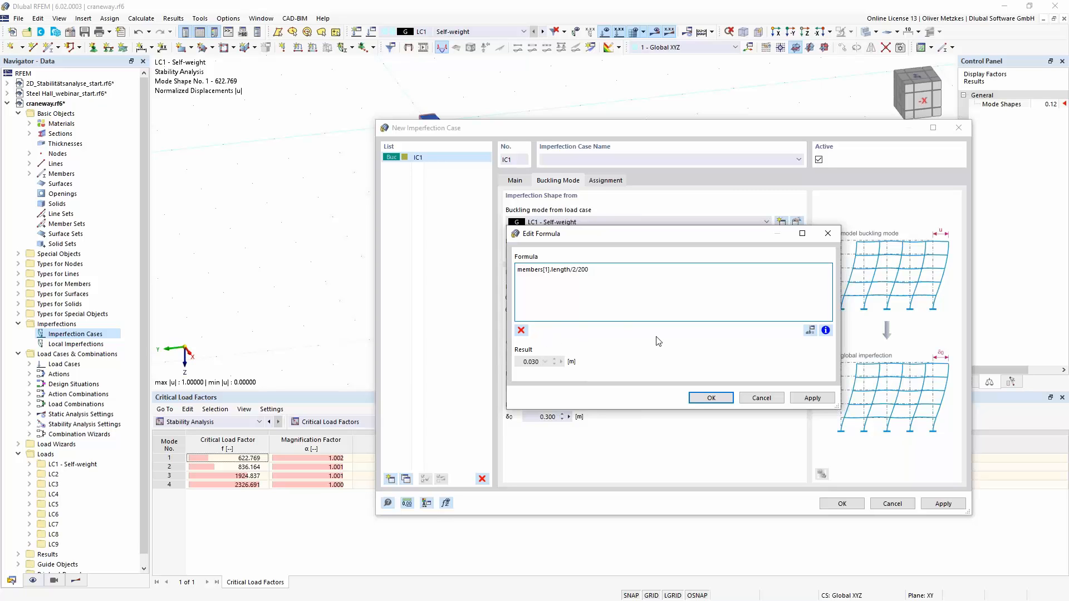
pyautogui.click(712, 398)
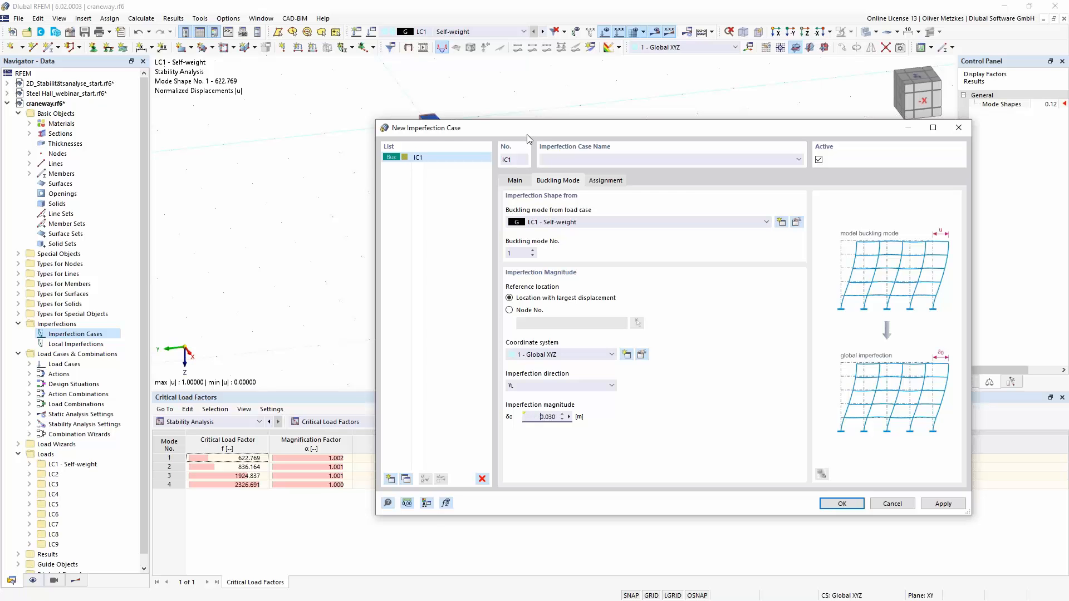
# - Add a second imperfection case IC2 with the imperfection type Group of Imperfection Cases
pyautogui.moveTo(529, 129); pyautogui.dragTo(520, 317)
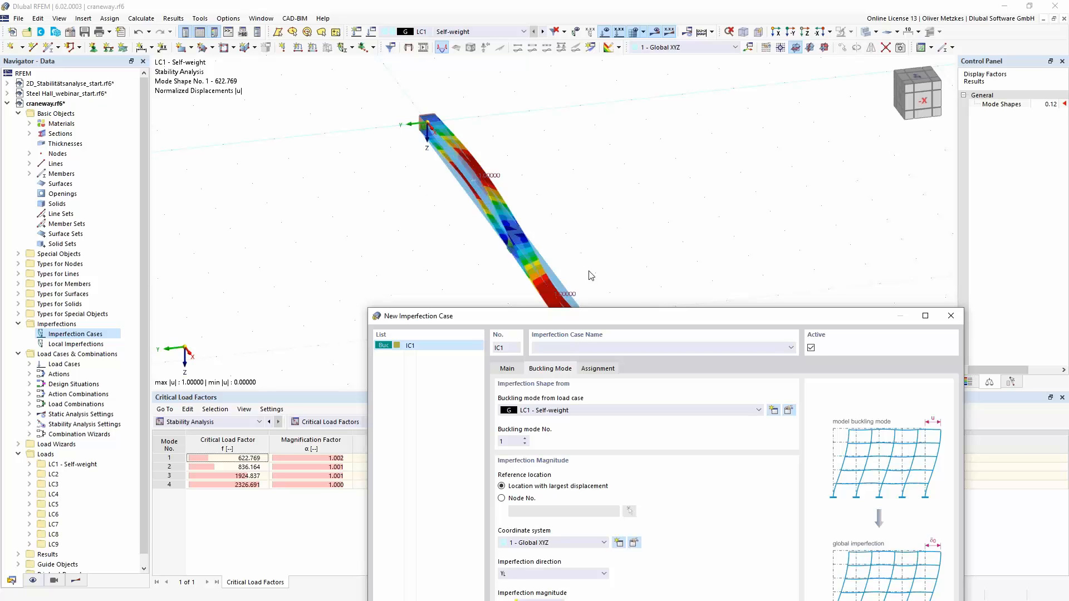
pyautogui.moveTo(633, 314); pyautogui.dragTo(641, 154)
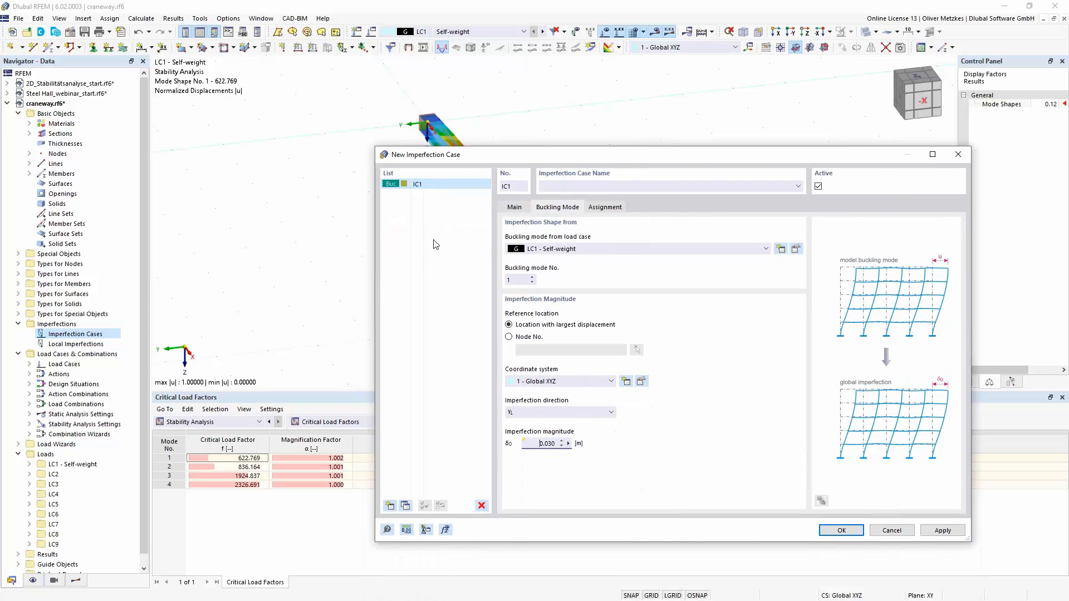
pyautogui.click(390, 506)
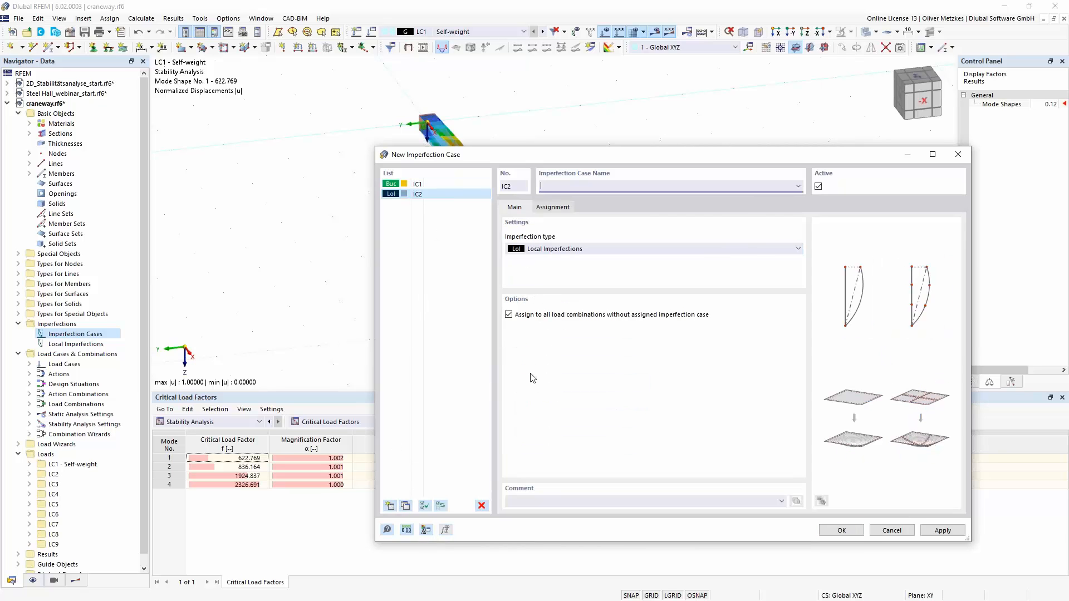
pyautogui.click(608, 249)
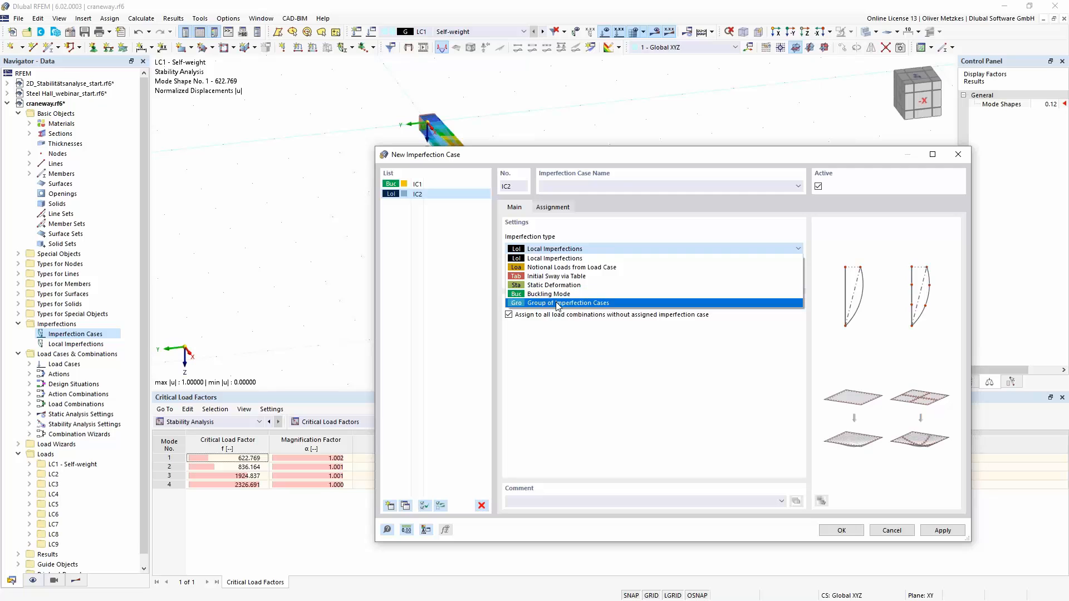
pyautogui.click(557, 303)
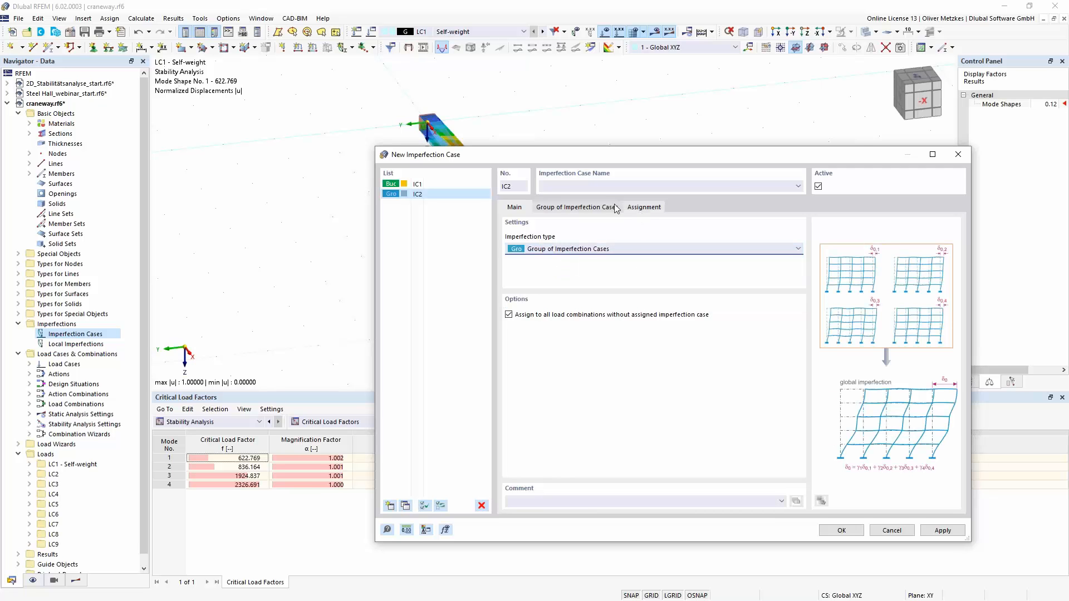
# - Assign IC1 to the IC2 group with a factor of -1 and save both imperfection cases
pyautogui.click(577, 207)
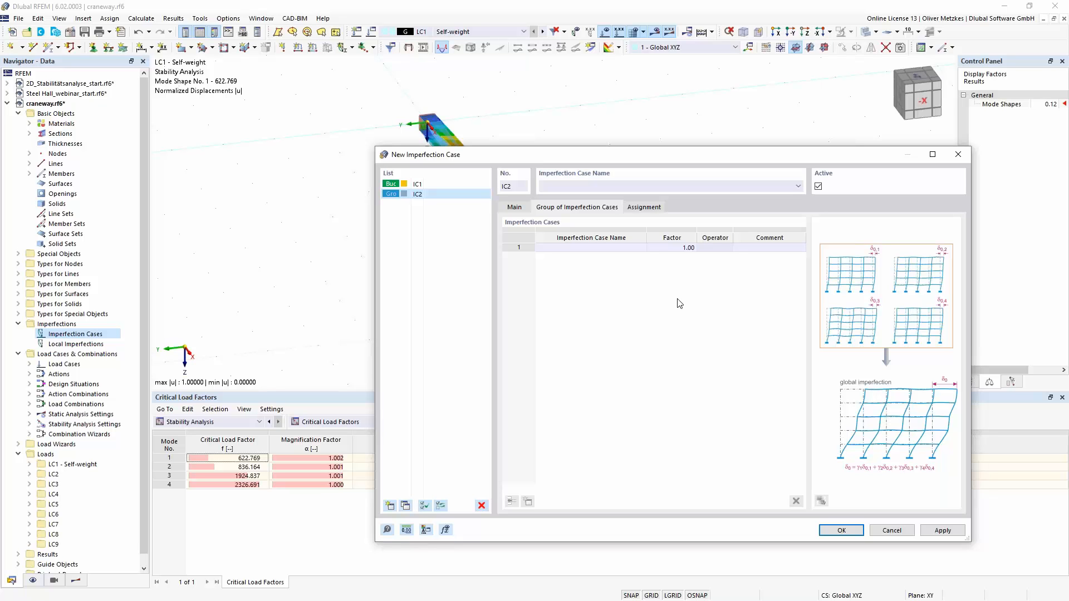
pyautogui.click(603, 248)
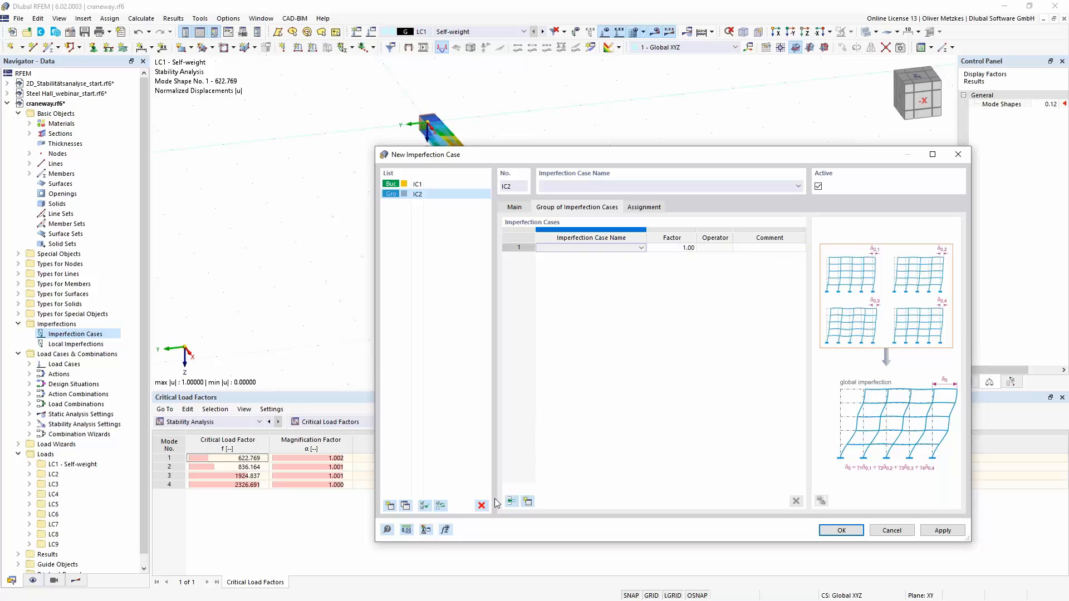
pyautogui.click(715, 250)
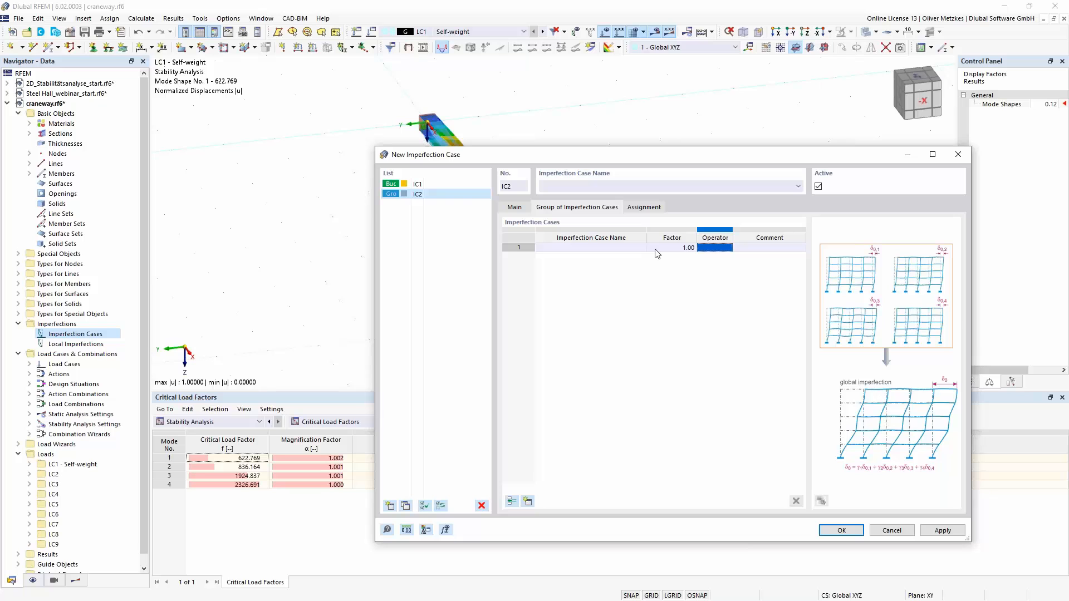
pyautogui.click(640, 248)
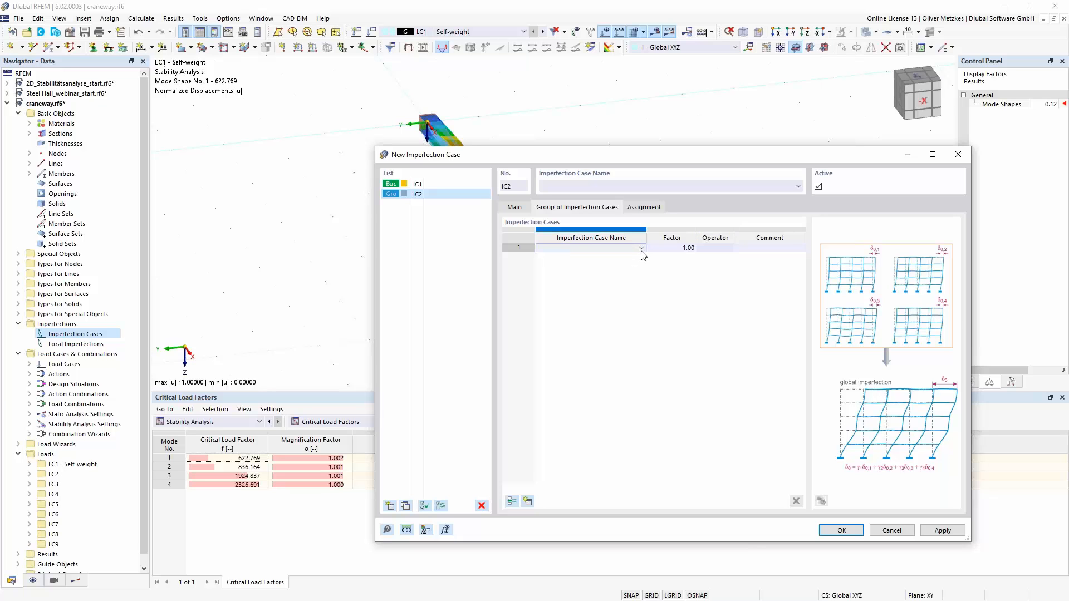
pyautogui.click(641, 249)
pyautogui.click(543, 257)
pyautogui.click(678, 248)
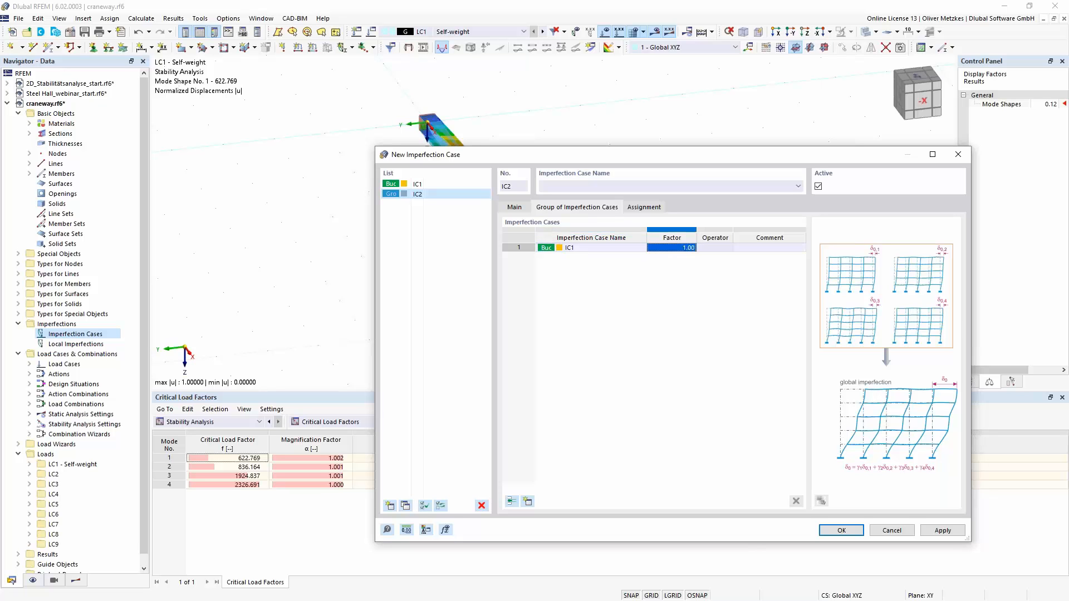
pyautogui.write('-1')
pyautogui.click(631, 250)
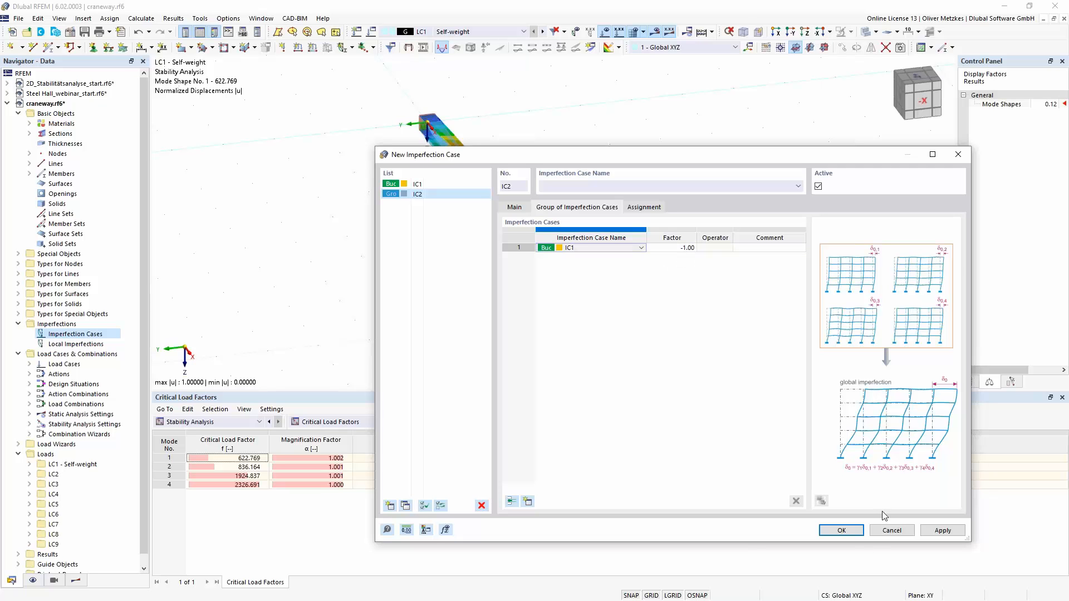
pyautogui.click(850, 531)
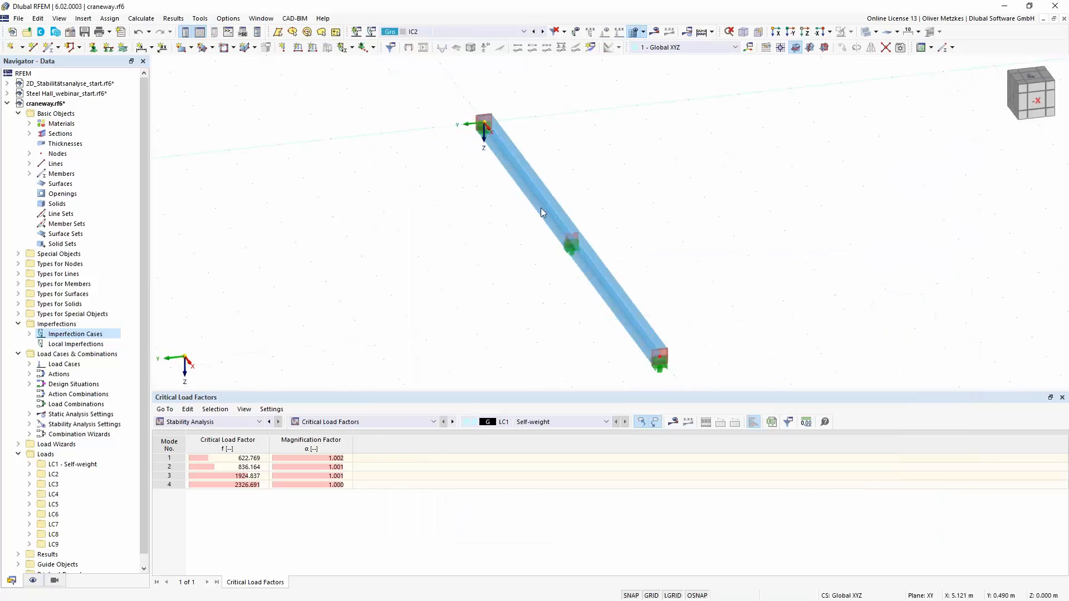
# - Calculate imperfection case IC2 and display its global deformations |u| on the craneway beam
pyautogui.keyDown('ctrl'); pyautogui.moveTo(573, 336); pyautogui.dragTo(605, 313, button='middle'); pyautogui.keyUp('ctrl')
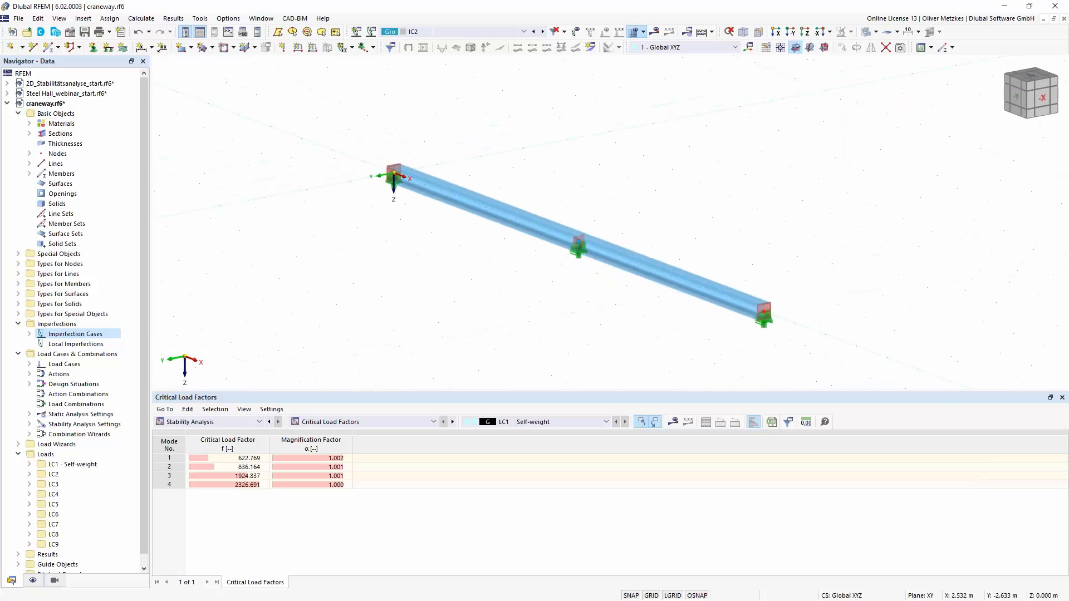
pyautogui.moveTo(435, 173); pyautogui.dragTo(285, 173, button='middle')
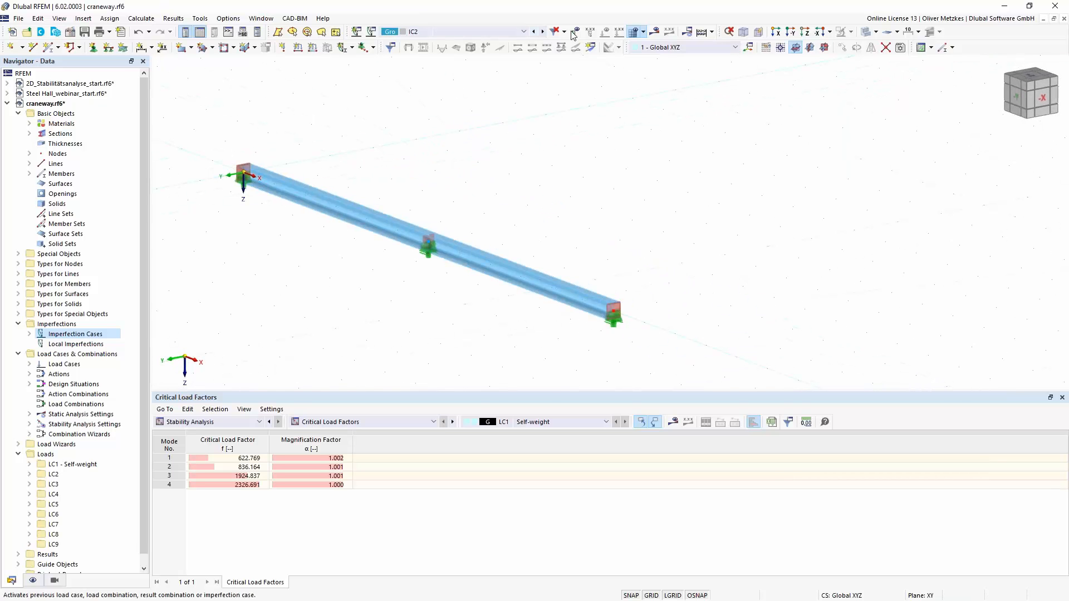
pyautogui.click(655, 31)
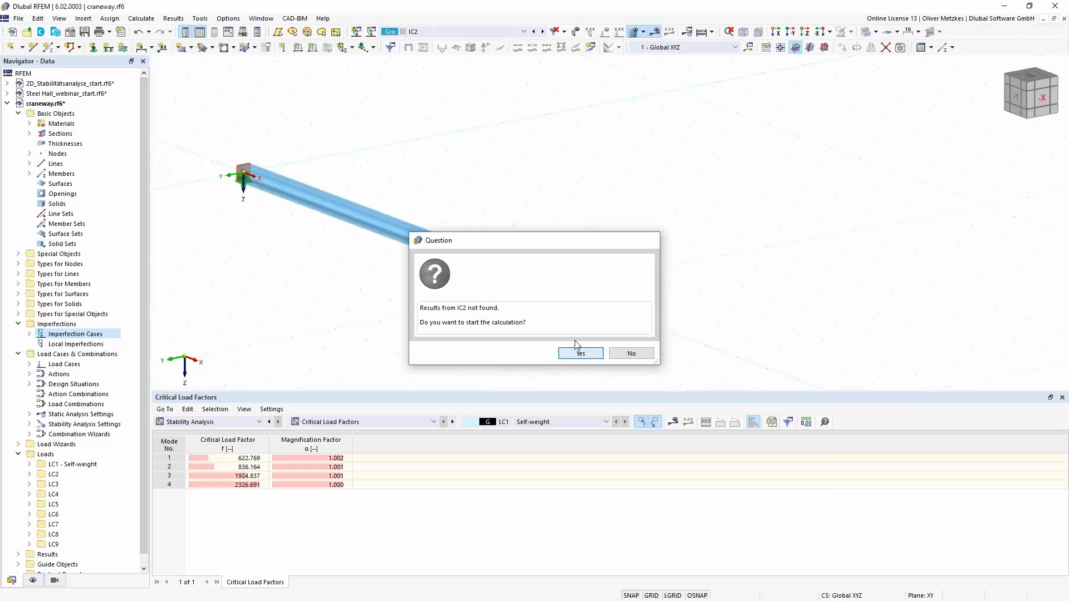
pyautogui.click(574, 352)
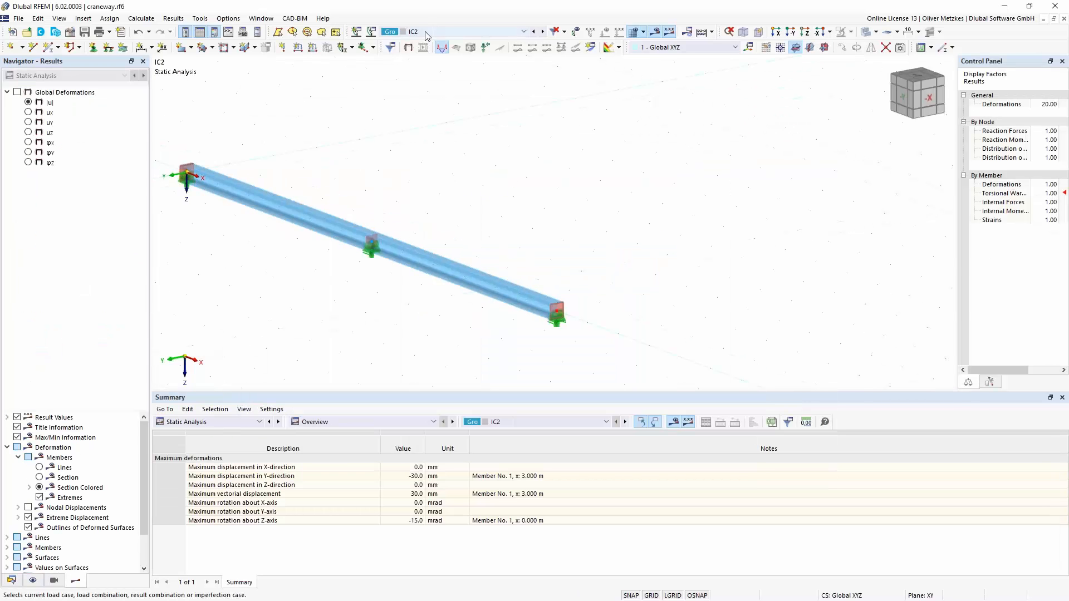
pyautogui.click(20, 93)
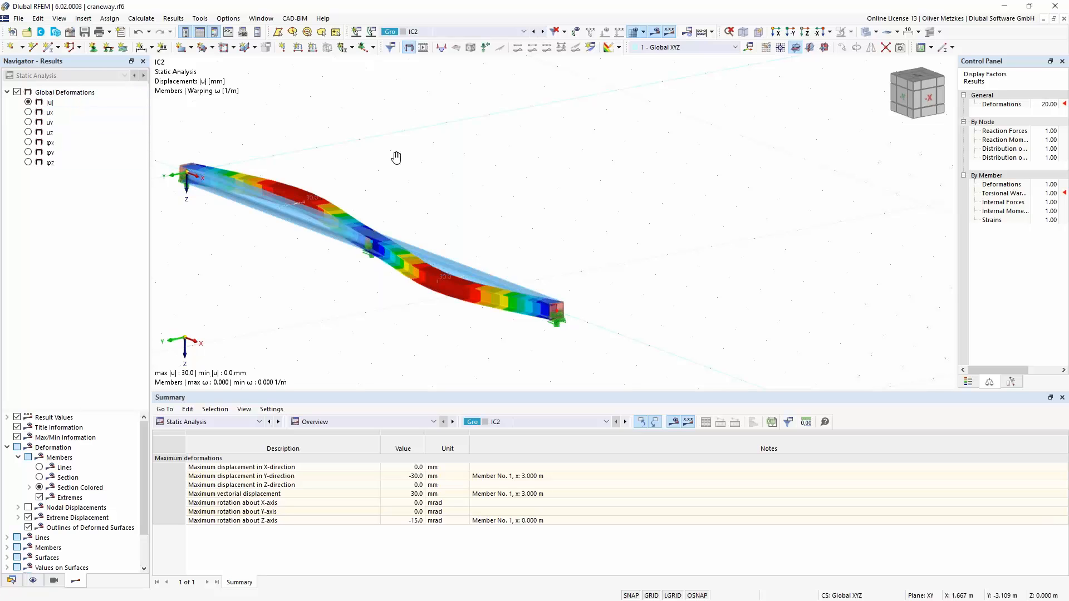
# - Calculate imperfection case IC1 and compare its deformed beam shape with that of IC2
pyautogui.moveTo(396, 158); pyautogui.dragTo(428, 145, button='middle')
pyautogui.moveTo(504, 176)
pyautogui.keyDown('ctrl'); pyautogui.mouseDown(button='middle')
pyautogui.moveTo(482, 160)
pyautogui.moveTo(462, 164)
pyautogui.moveTo(521, 177)
pyautogui.mouseUp(button='middle'); pyautogui.keyUp('ctrl')
pyautogui.click(484, 32)
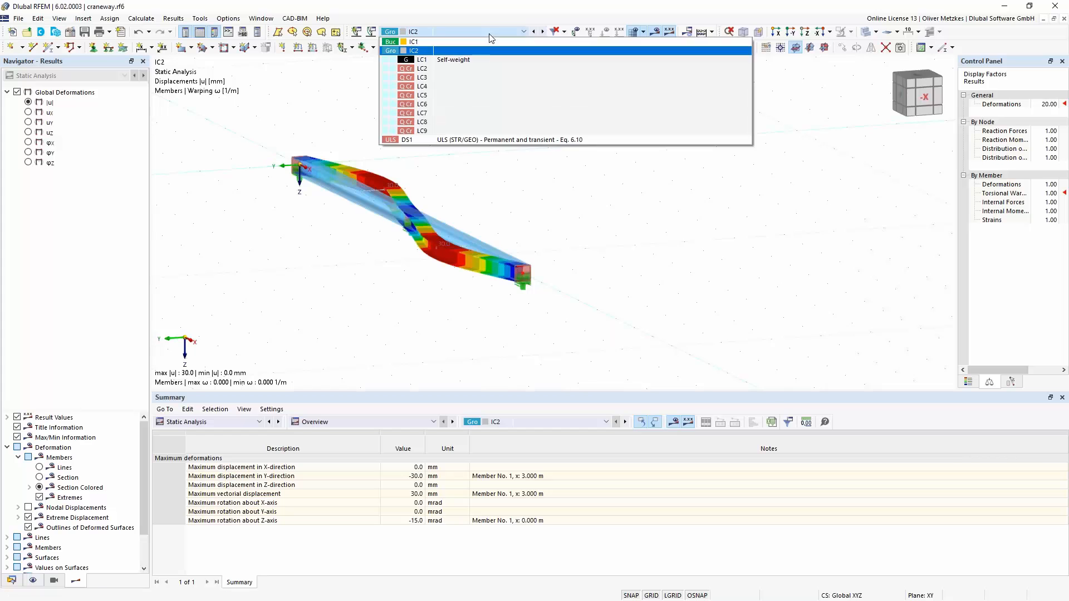
pyautogui.click(484, 43)
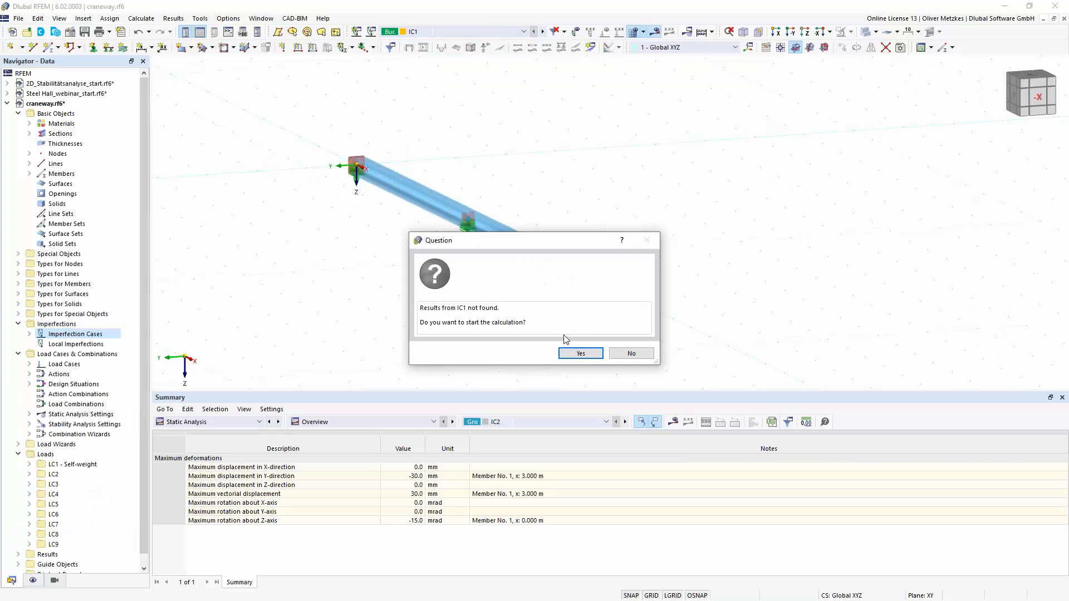
pyautogui.click(572, 354)
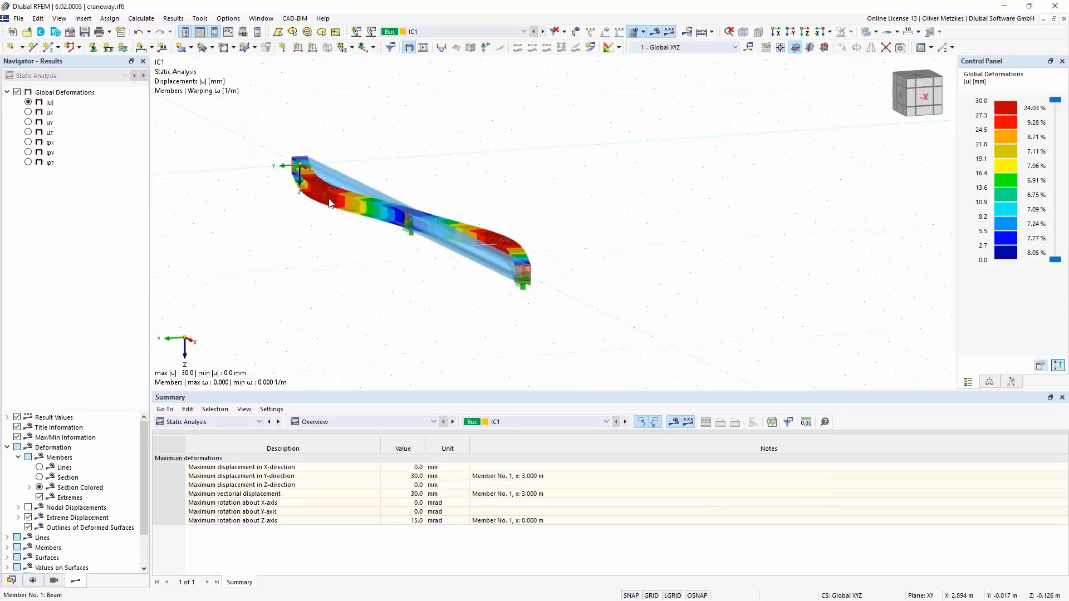
pyautogui.moveTo(346, 200)
pyautogui.click(543, 32)
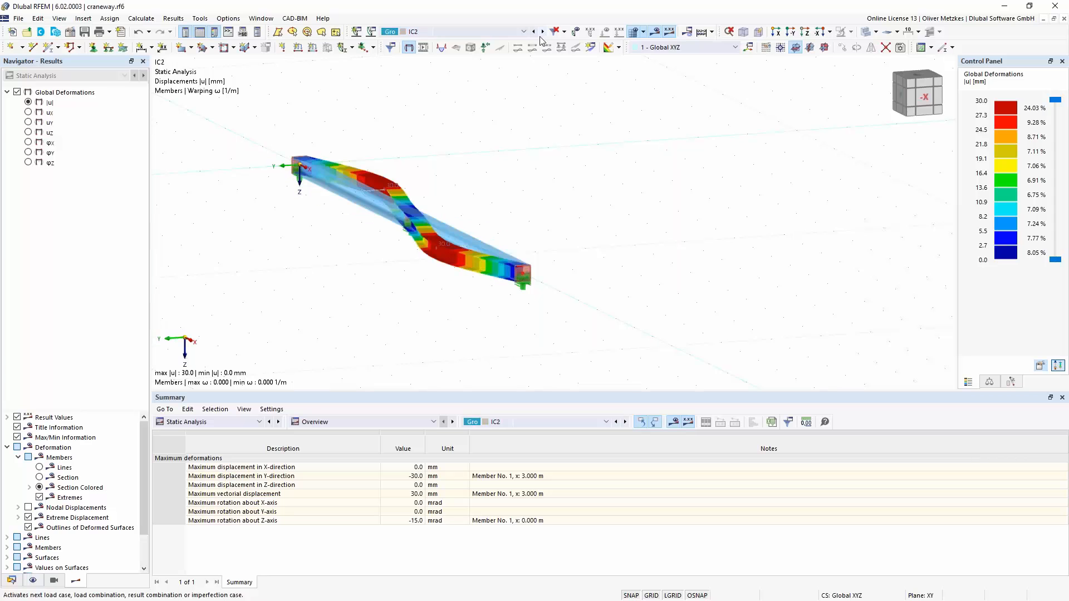
# - Activate design situation DS1 and review how its combination wizard considers the imperfection cases
pyautogui.click(395, 31)
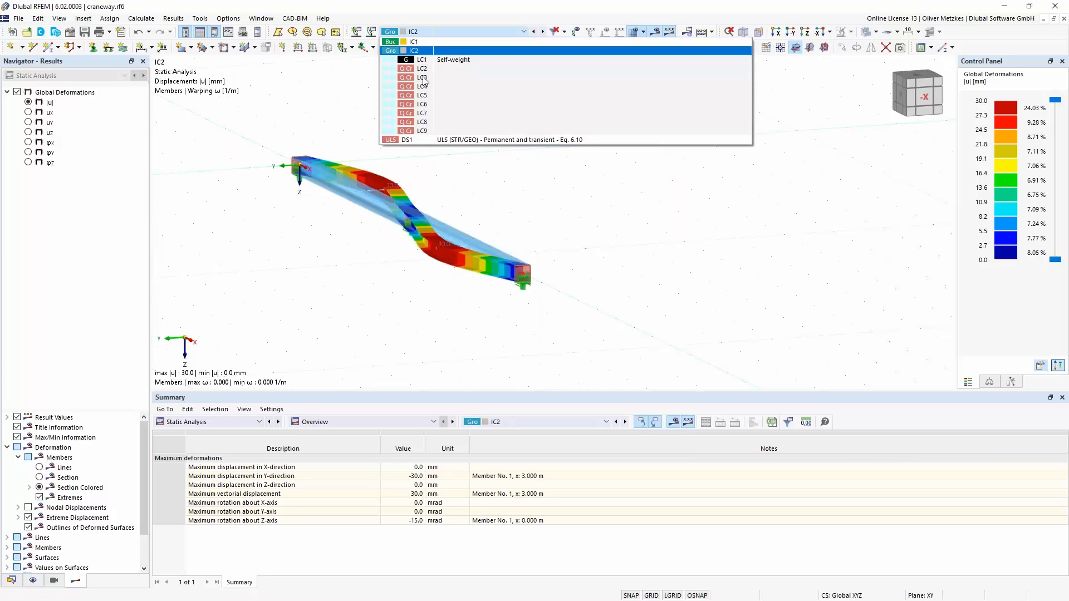
pyautogui.click(428, 140)
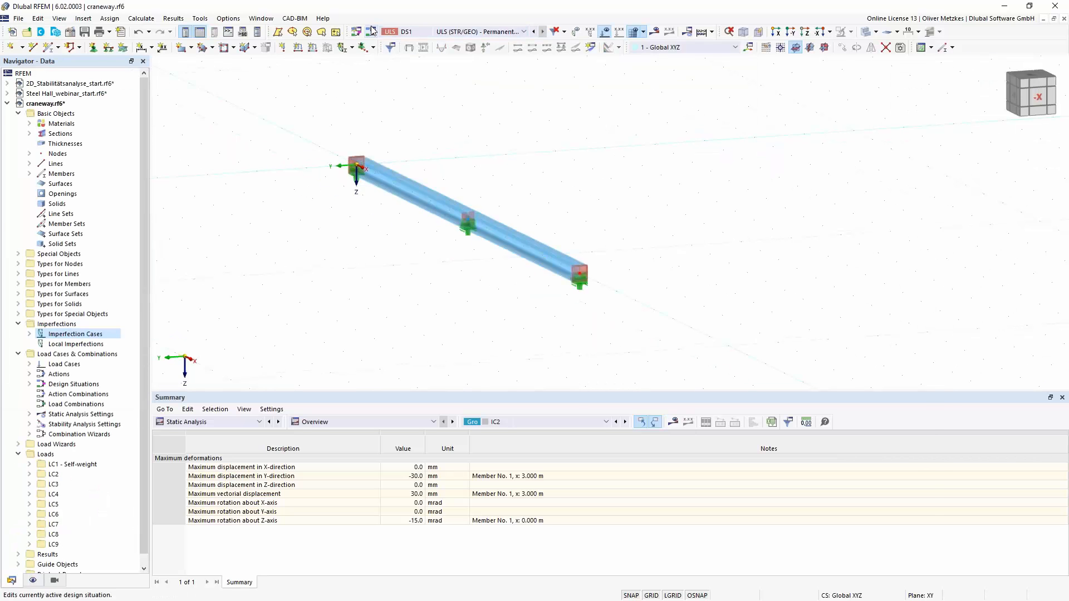
pyautogui.click(372, 32)
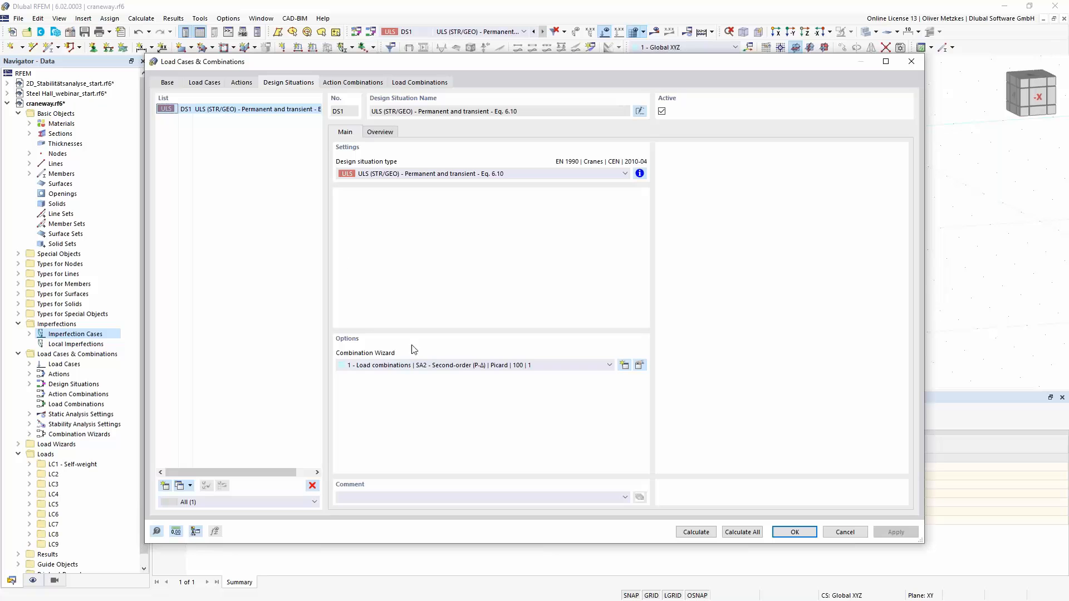
pyautogui.click(640, 365)
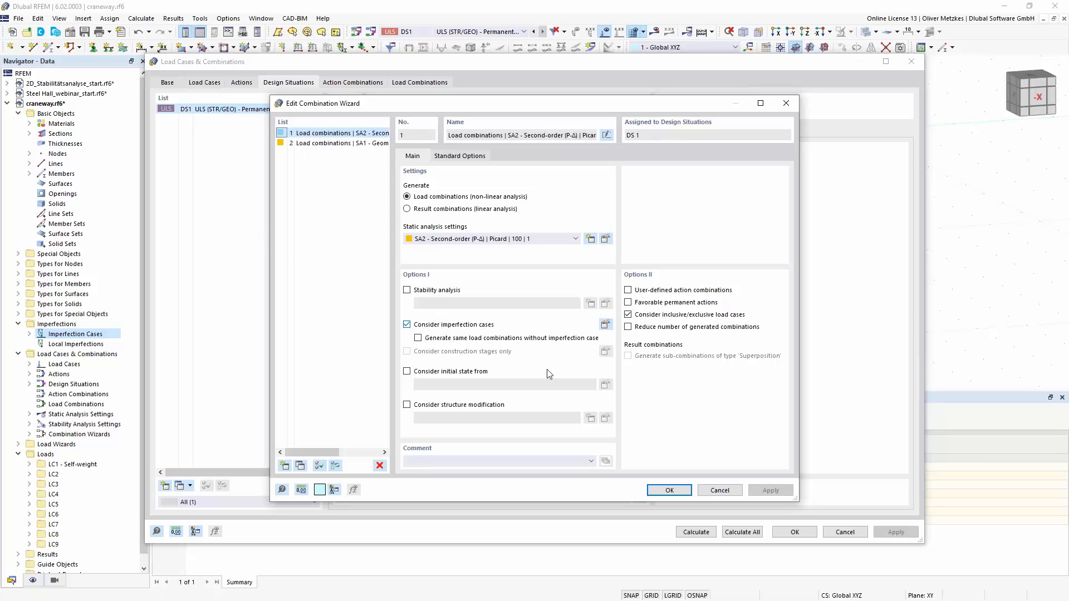
pyautogui.click(670, 490)
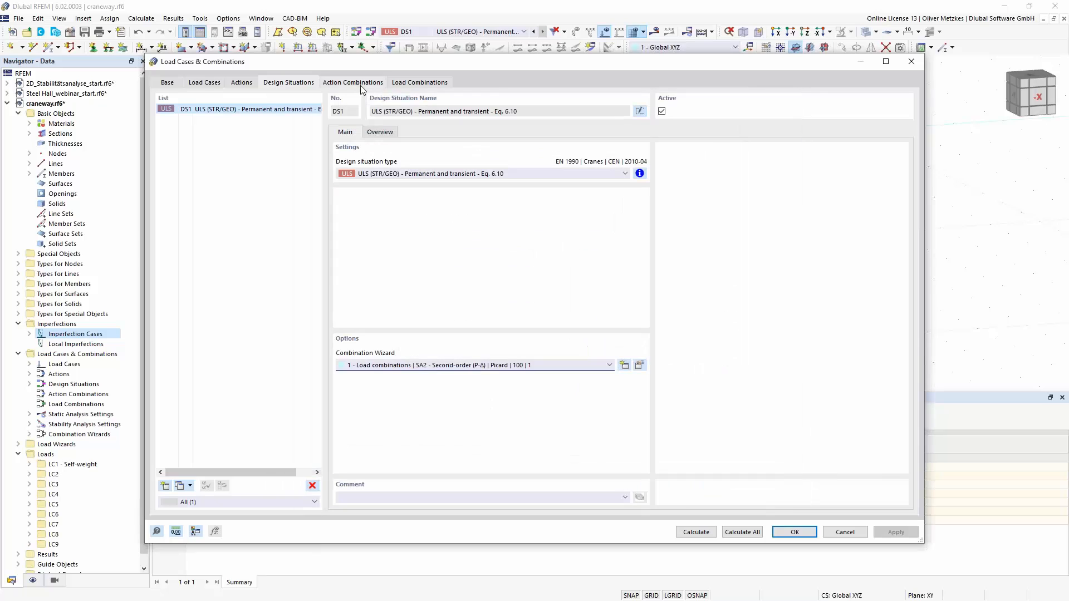
# - Check the imperfection cases assigned to load combinations CO3 and CO4, and start the calculation of design situation DS1
pyautogui.click(398, 85)
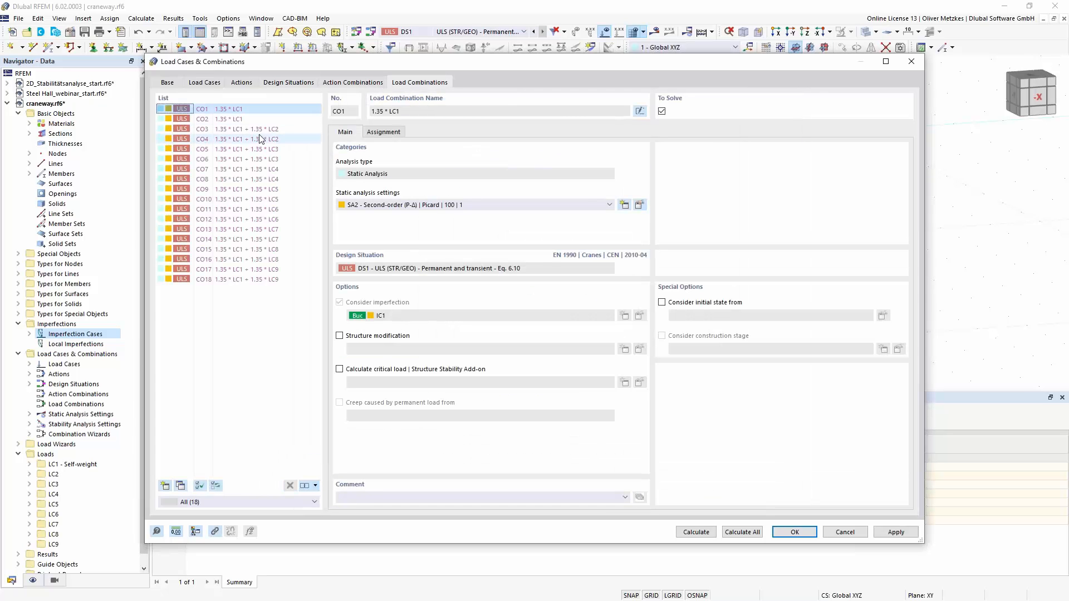
pyautogui.click(255, 130)
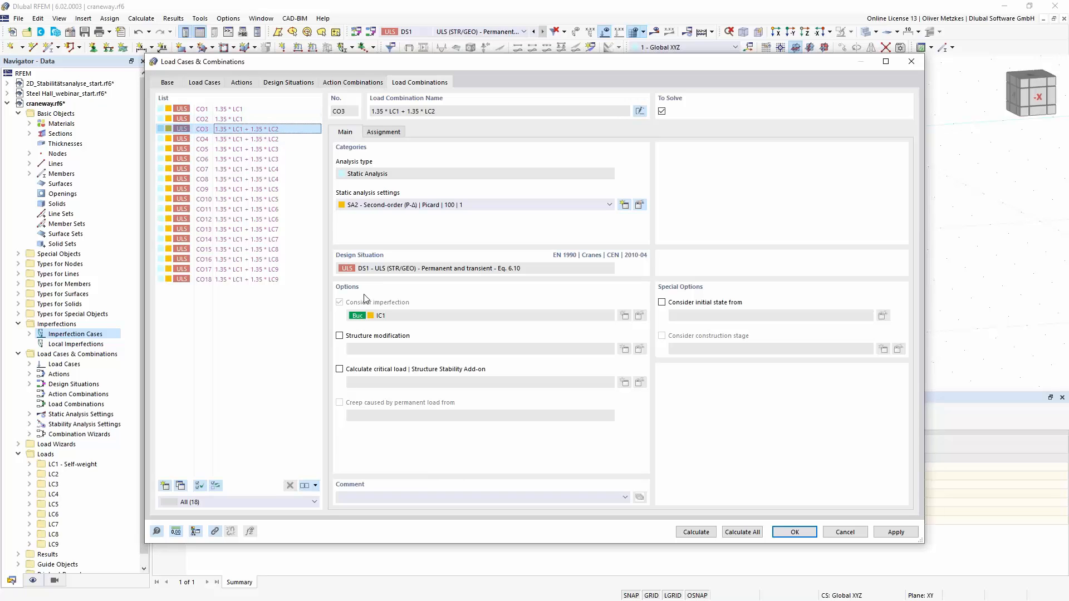
pyautogui.click(256, 139)
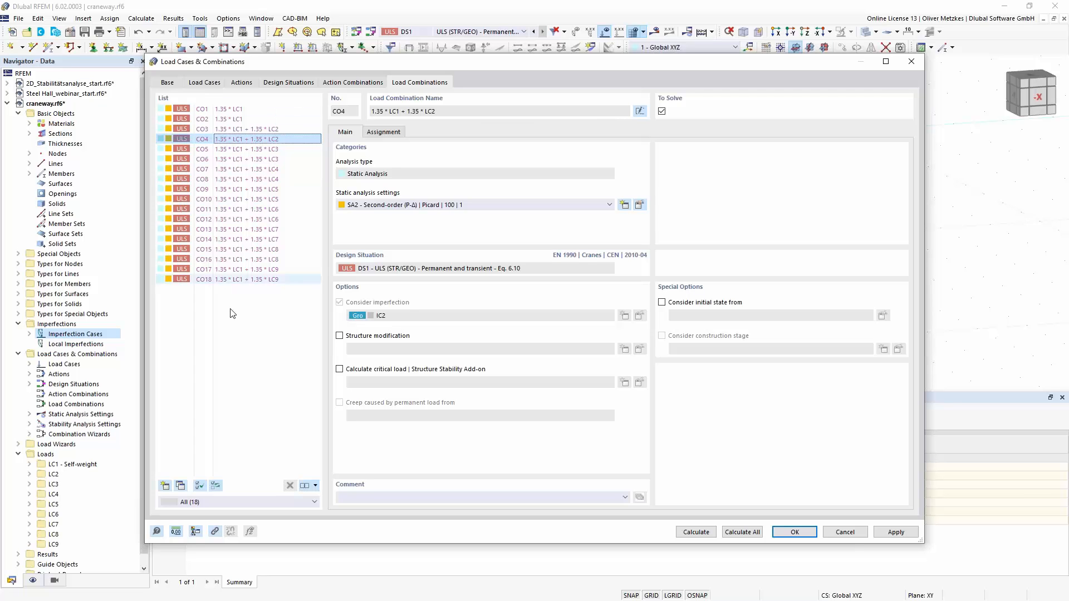
pyautogui.click(295, 84)
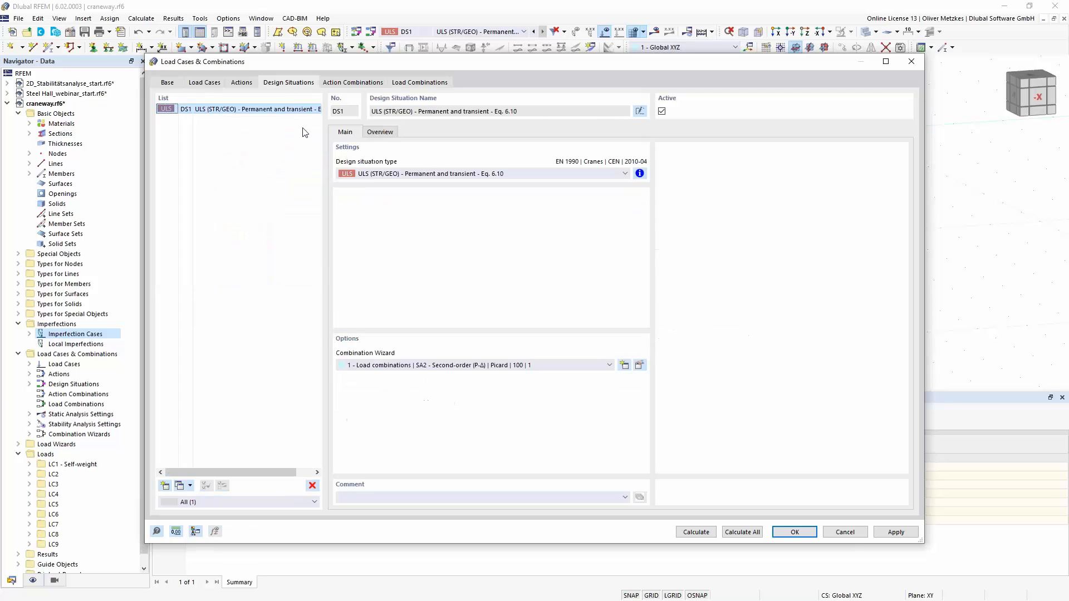
pyautogui.click(700, 536)
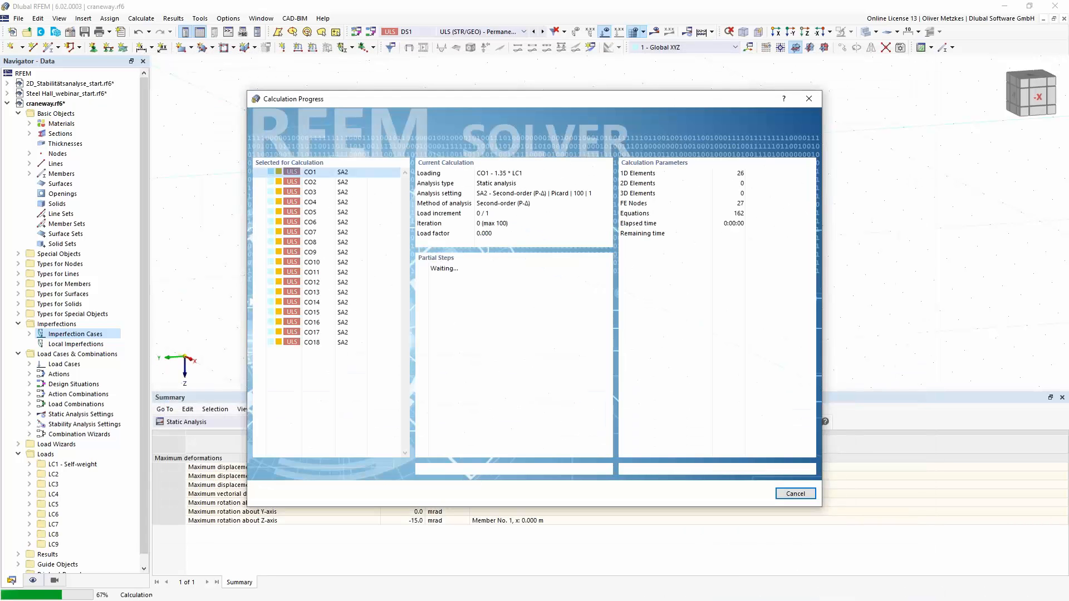
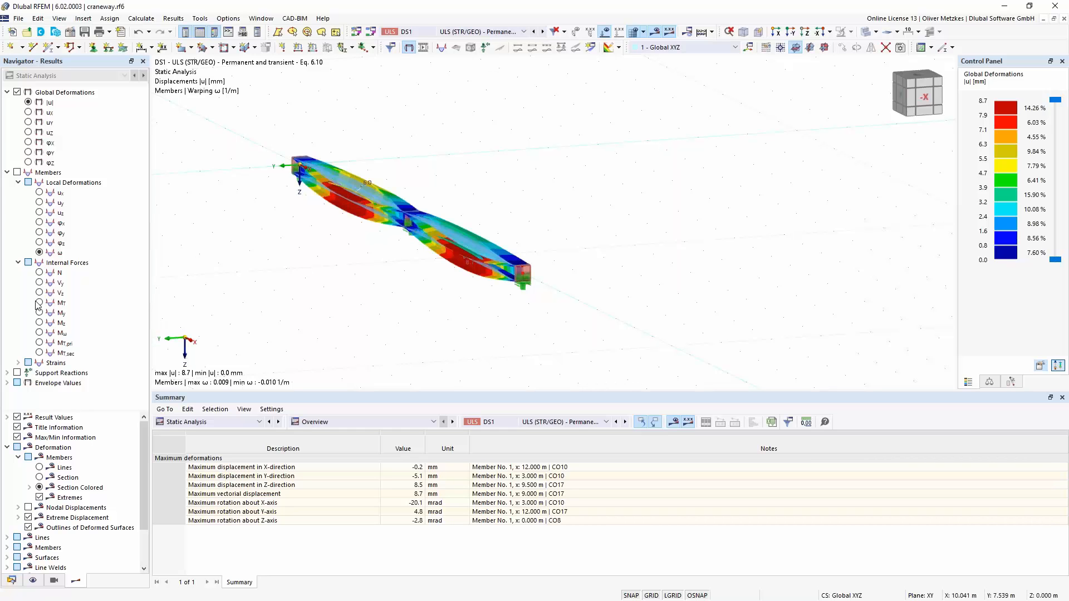
# - Display the primary and secondary torsional moments of design situation DS1 on the craneway beam
pyautogui.click(39, 343)
pyautogui.click(39, 353)
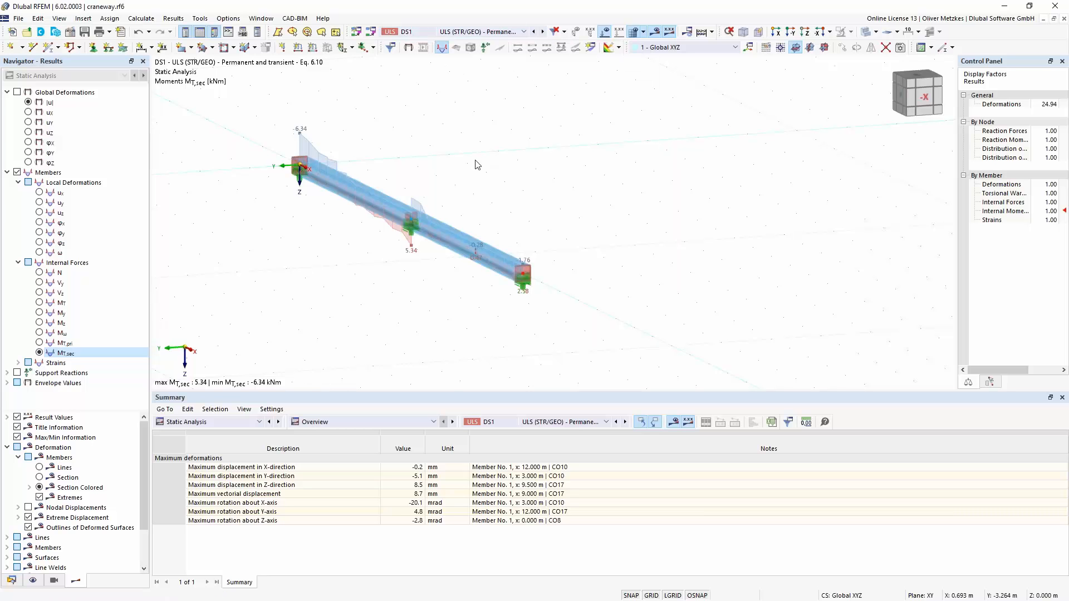
# - Activate the Steel Design add-on in the craneway model's base data
pyautogui.click(71, 34)
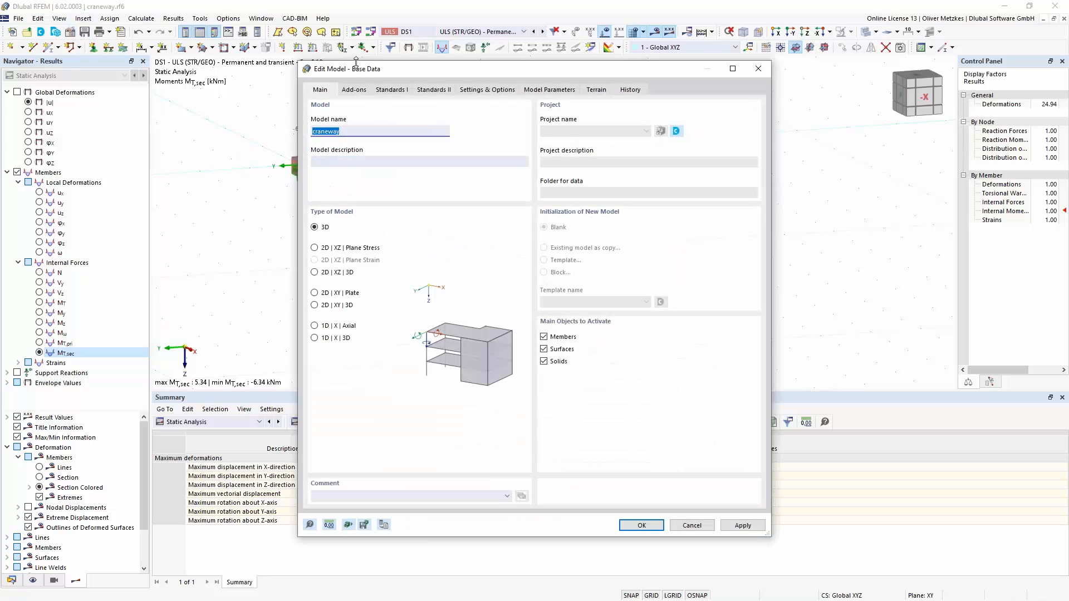
pyautogui.click(352, 92)
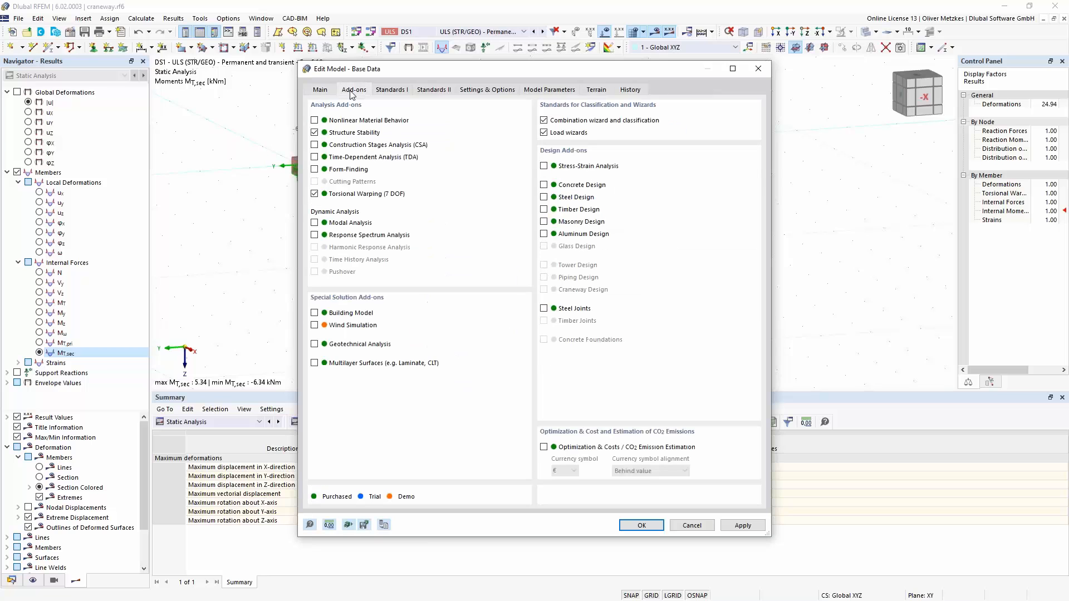
pyautogui.click(544, 197)
pyautogui.click(642, 525)
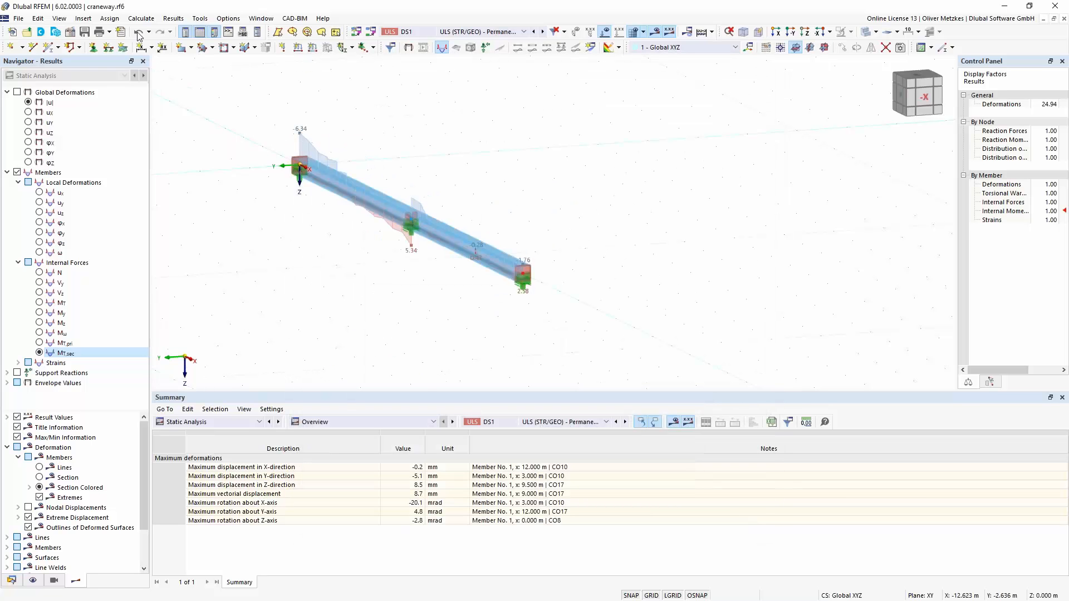
# - Save the craneway model with its FE mesh and results under the file name craneway.rf6
pyautogui.click(84, 32)
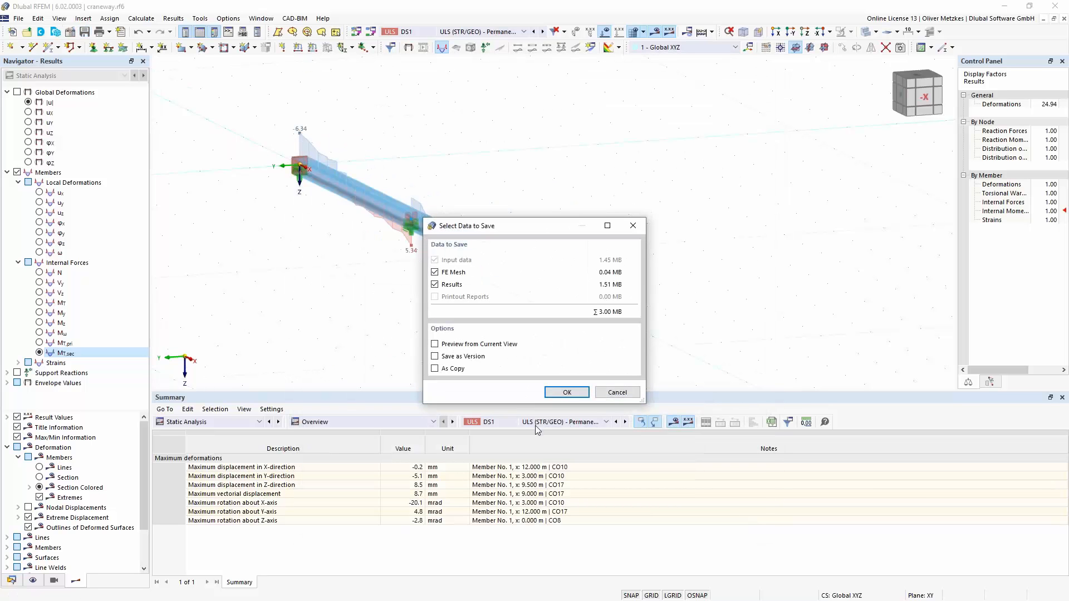
pyautogui.click(562, 391)
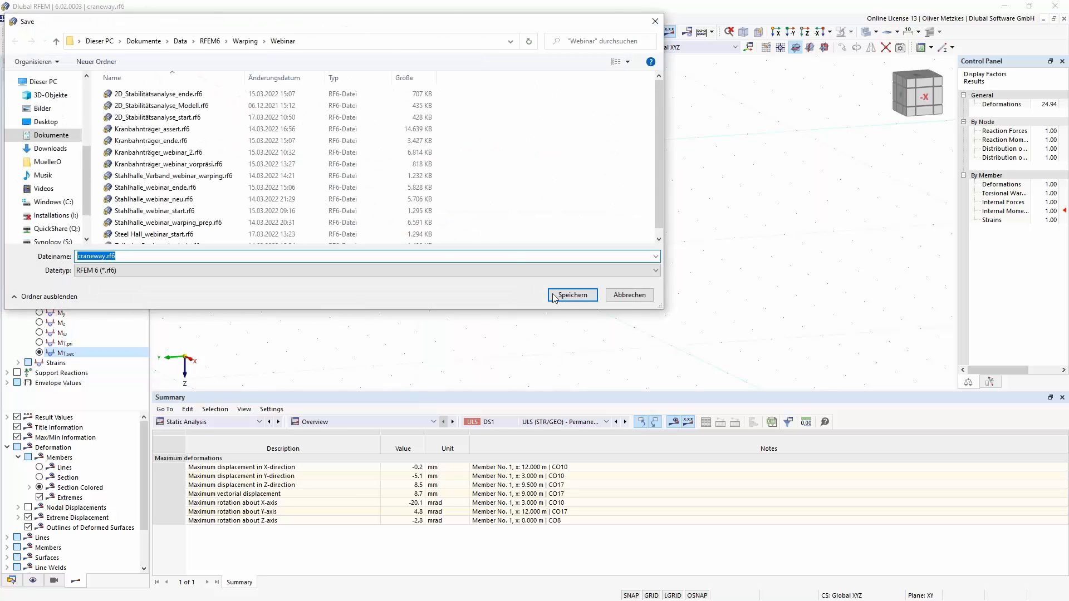
pyautogui.click(567, 296)
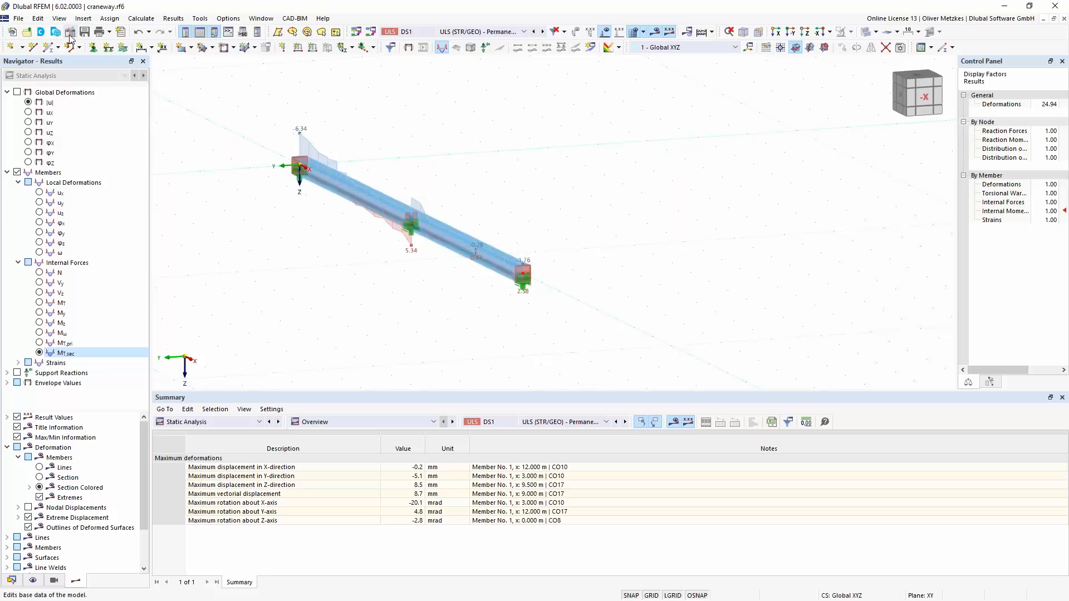
# - Review the Steel Design input data for design situations, objects to design, materials and sections
pyautogui.click(185, 424)
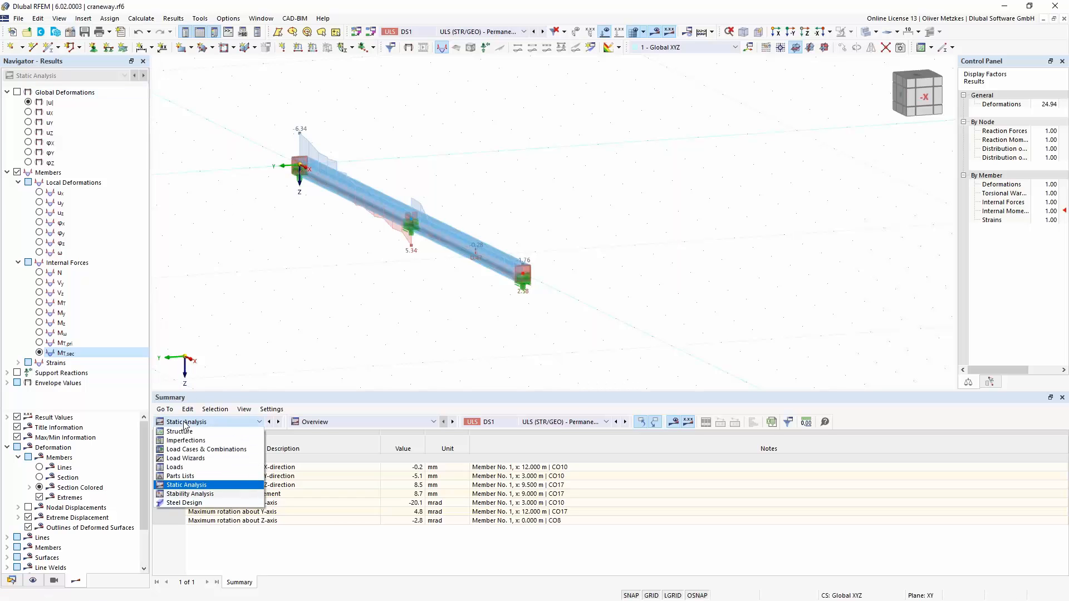
pyautogui.click(203, 503)
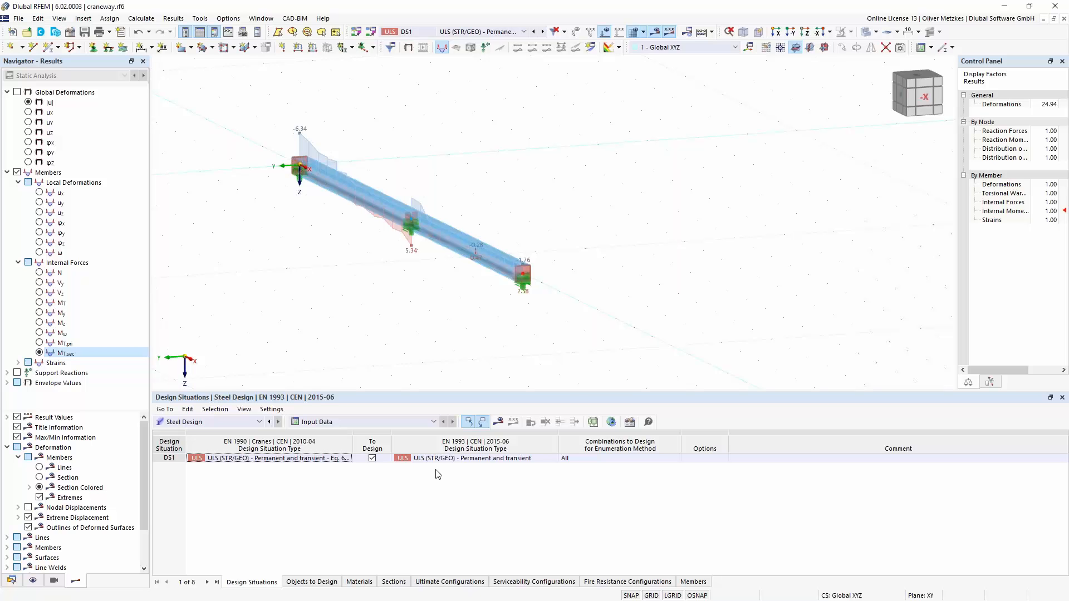
pyautogui.click(325, 583)
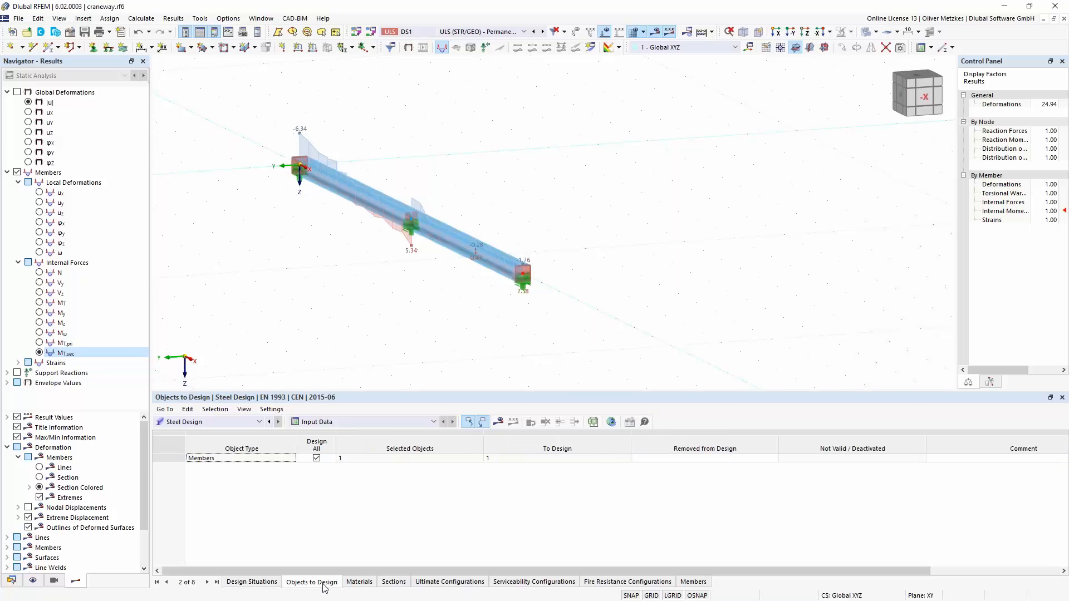
pyautogui.click(368, 582)
pyautogui.click(392, 581)
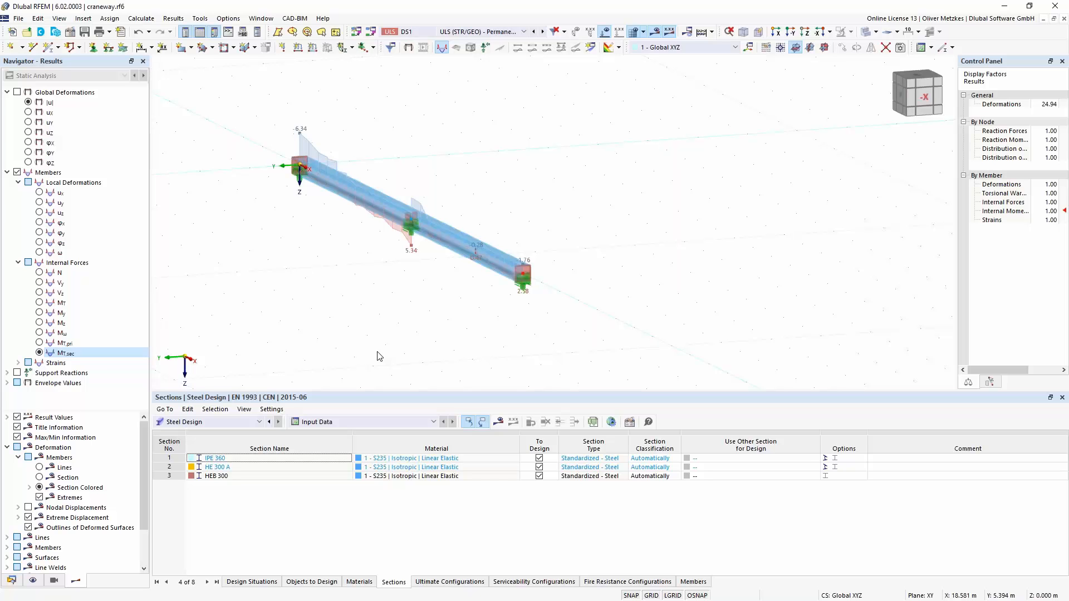
# - In the Default ultimate configuration, use γM1 for determining the section resistance and deactivate the stability design
pyautogui.click(468, 583)
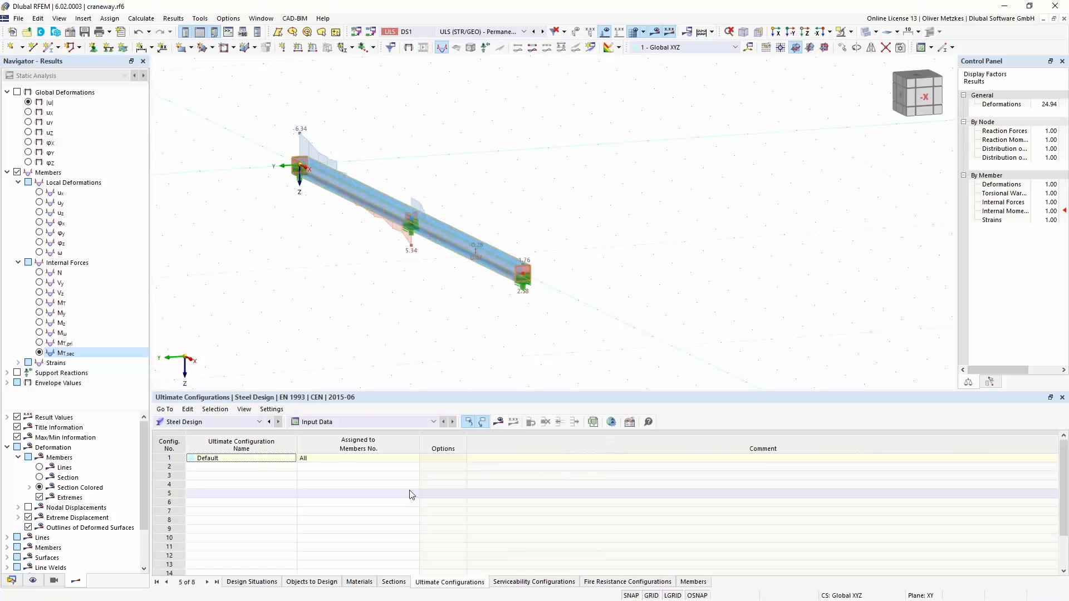
pyautogui.click(163, 459)
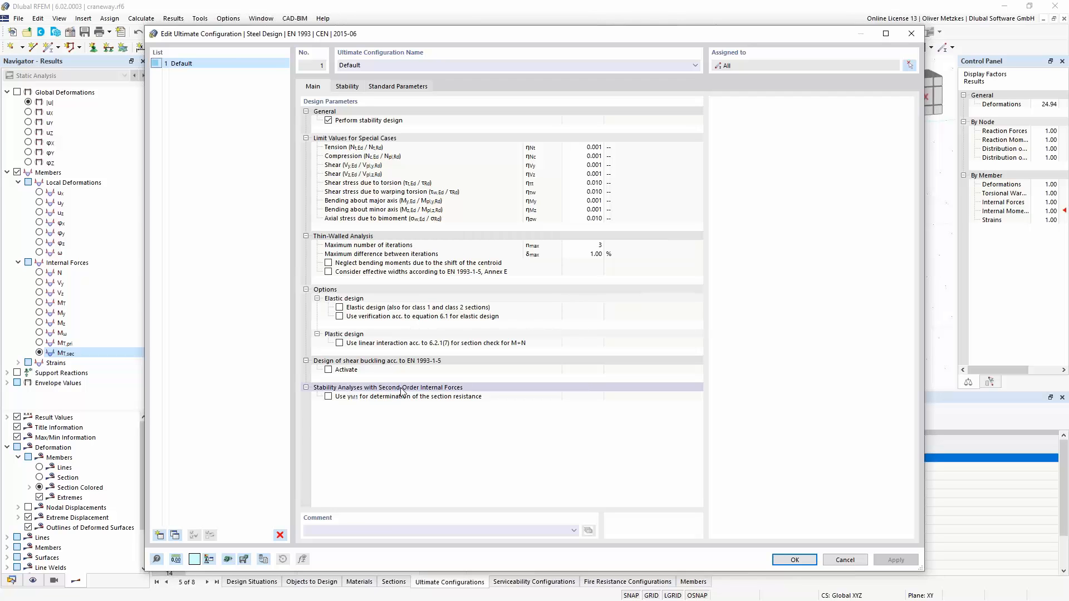
pyautogui.click(329, 397)
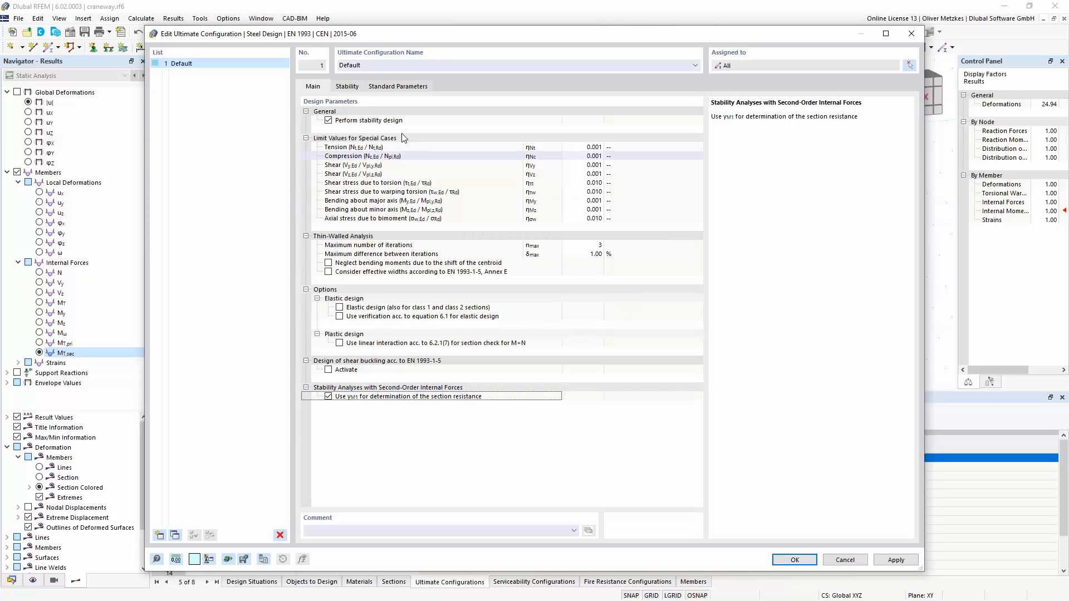
pyautogui.click(329, 120)
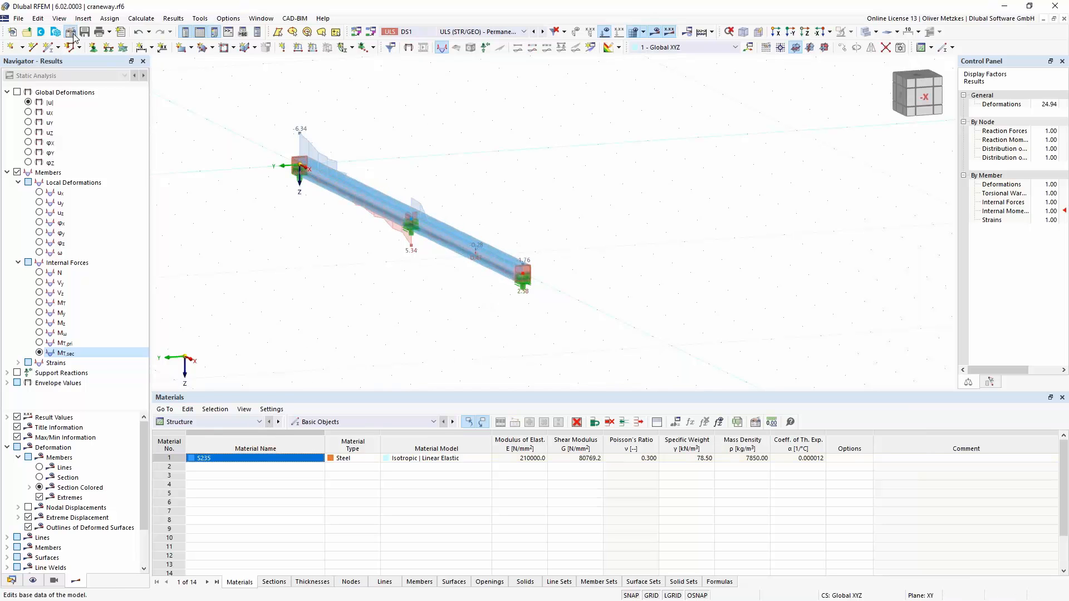
# - Reactivate the Steel Design add-on in the craneway model's base data
pyautogui.click(354, 90)
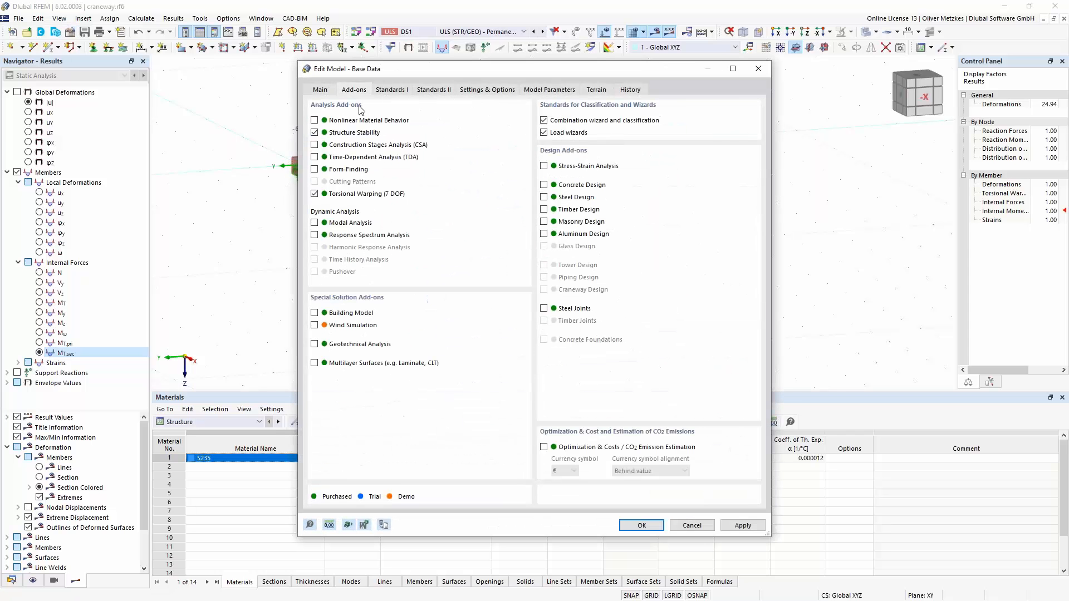
pyautogui.click(543, 197)
pyautogui.click(641, 525)
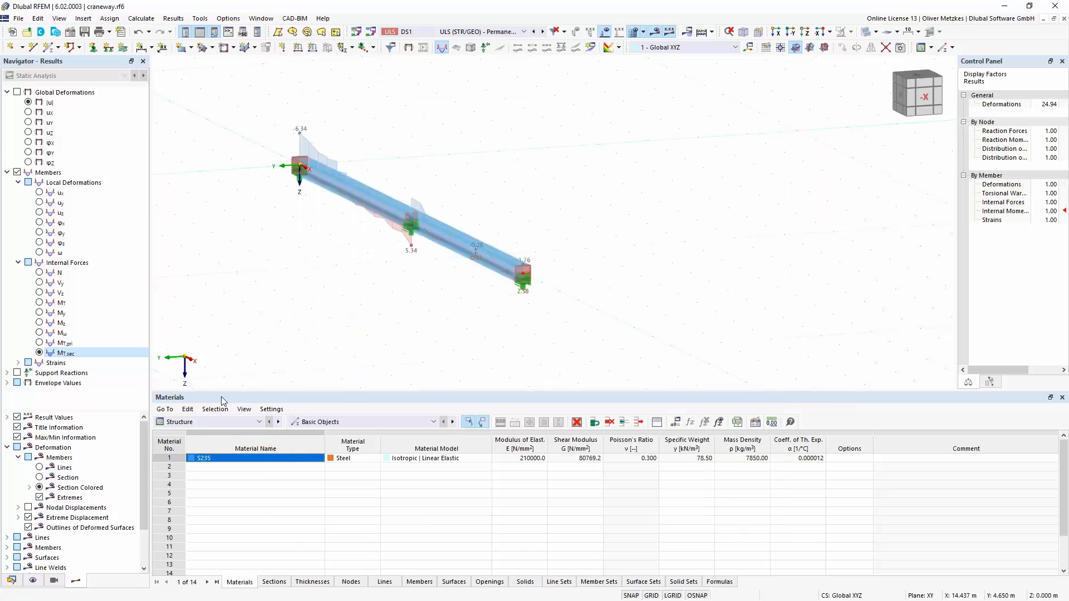
# - Check the Default ultimate configuration's settings again and calculate the steel design results for the craneway beam
pyautogui.click(232, 422)
pyautogui.click(221, 504)
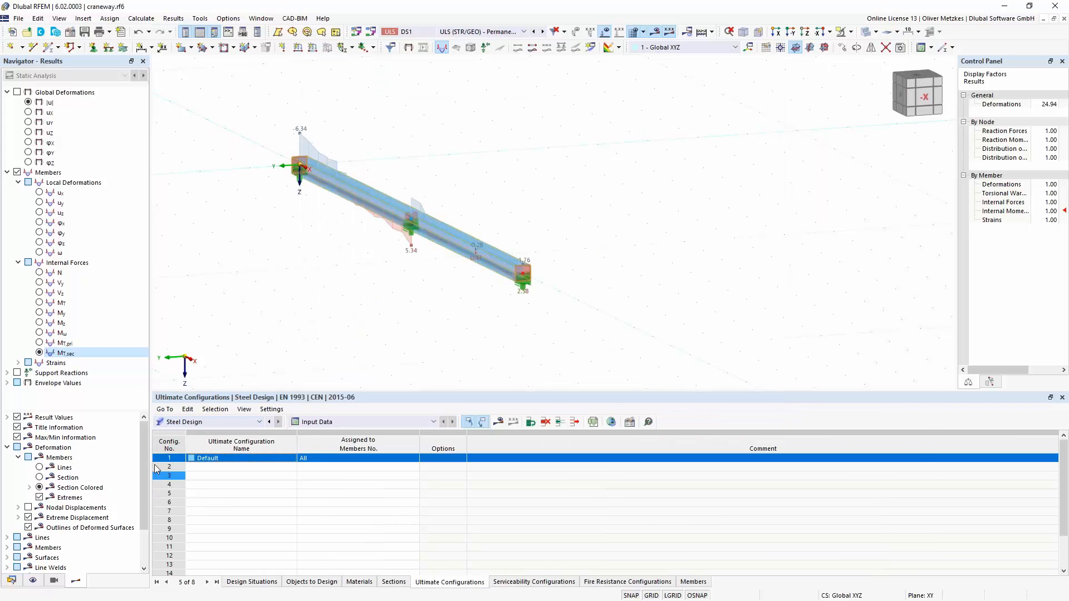
pyautogui.doubleClick(165, 460)
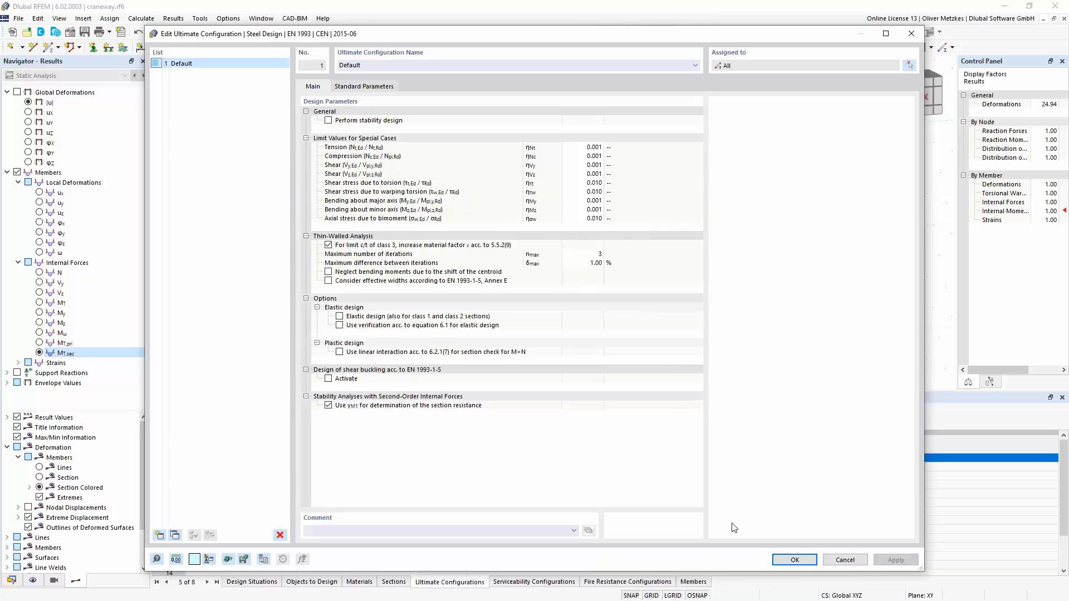
pyautogui.click(793, 560)
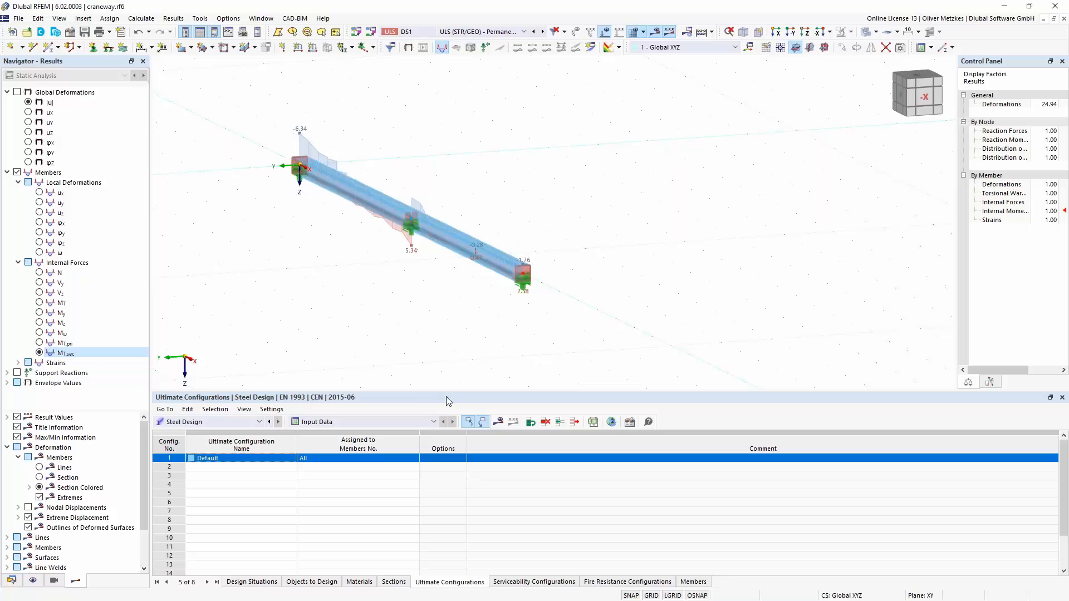
pyautogui.click(498, 421)
pyautogui.click(580, 354)
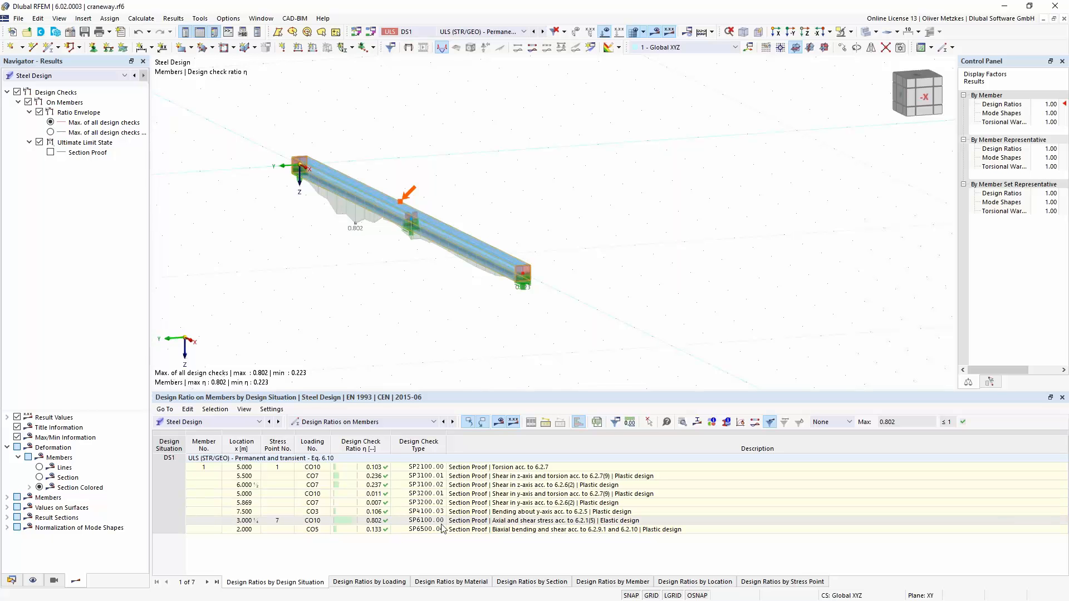
# - Examine the details of design check SP6100, including the axial stresses due to My, Mz and bimoment and the partial factor γM1
pyautogui.click(531, 521)
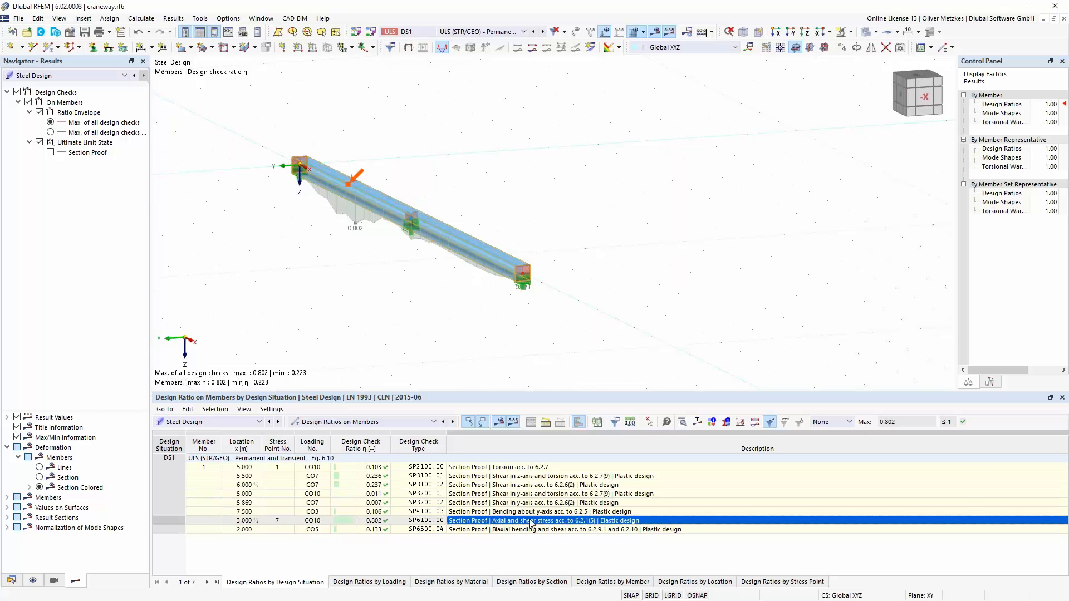
pyautogui.doubleClick(530, 523)
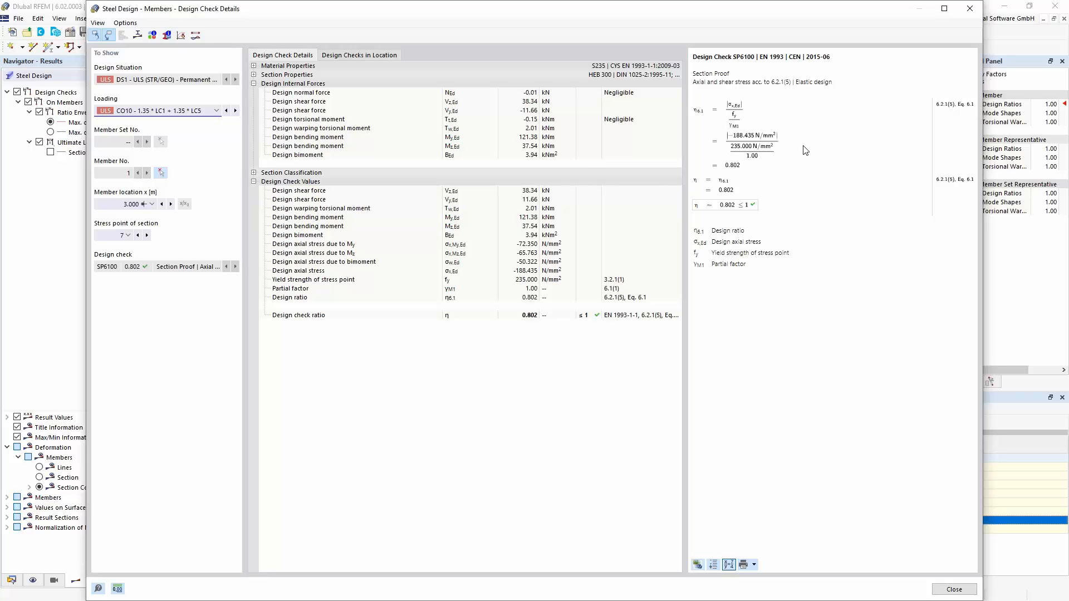
pyautogui.click(517, 246)
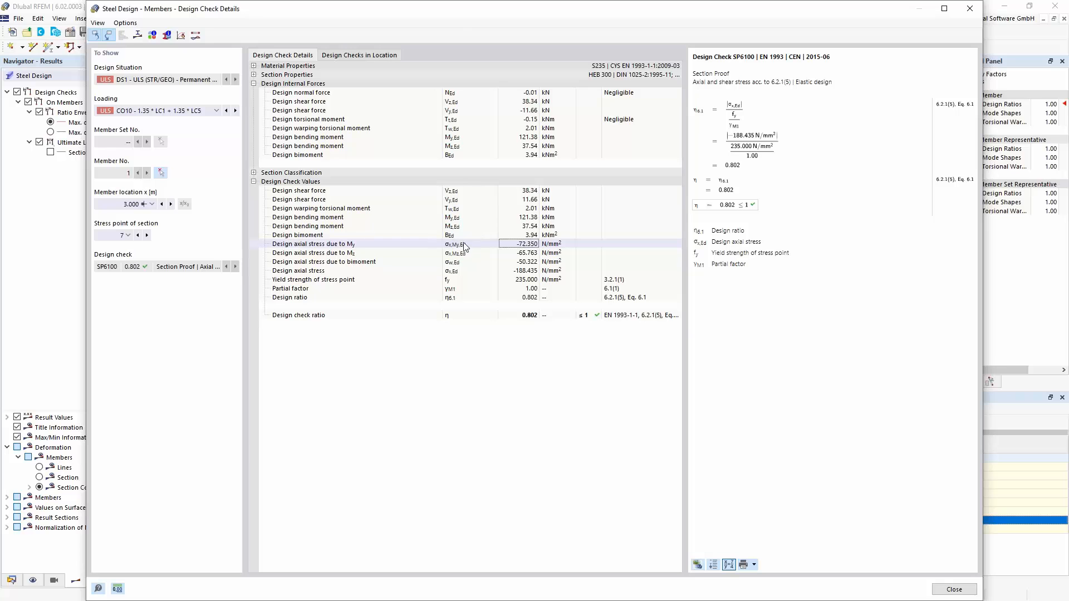
pyautogui.click(523, 253)
pyautogui.click(513, 262)
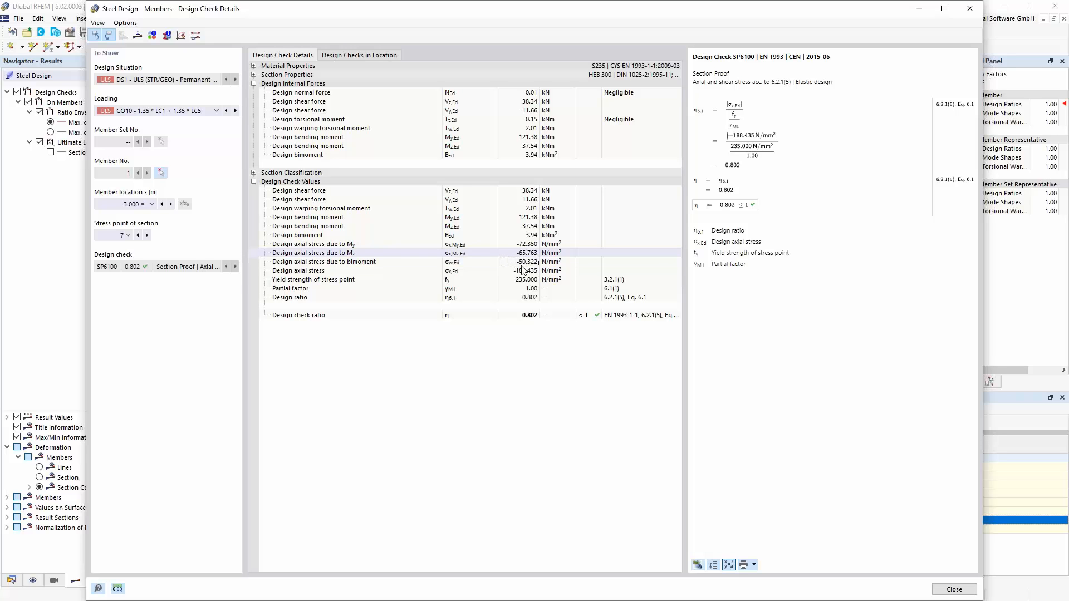
pyautogui.click(456, 290)
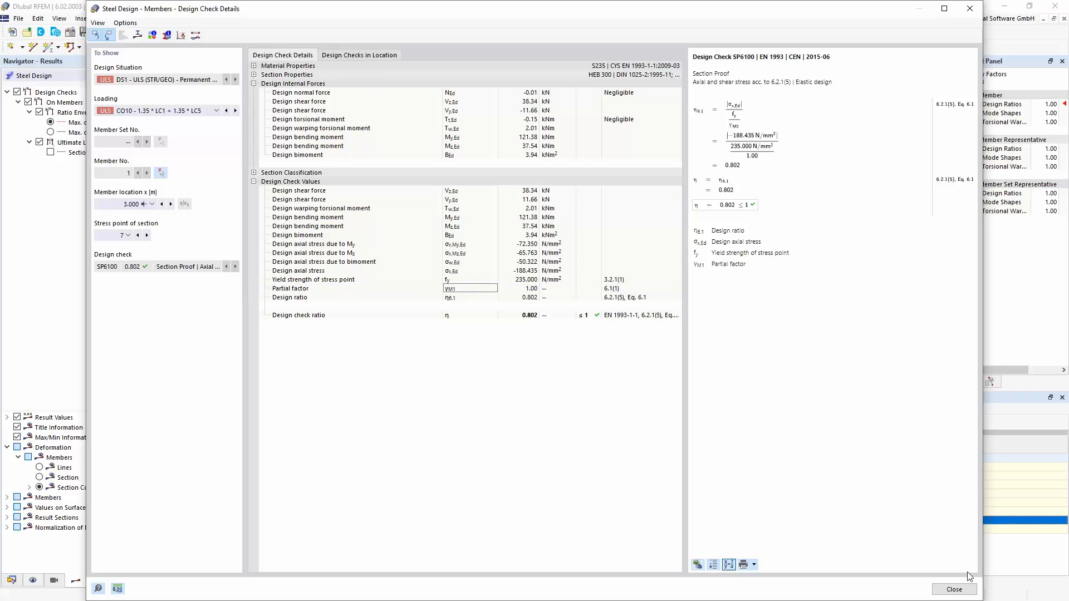
pyautogui.click(955, 589)
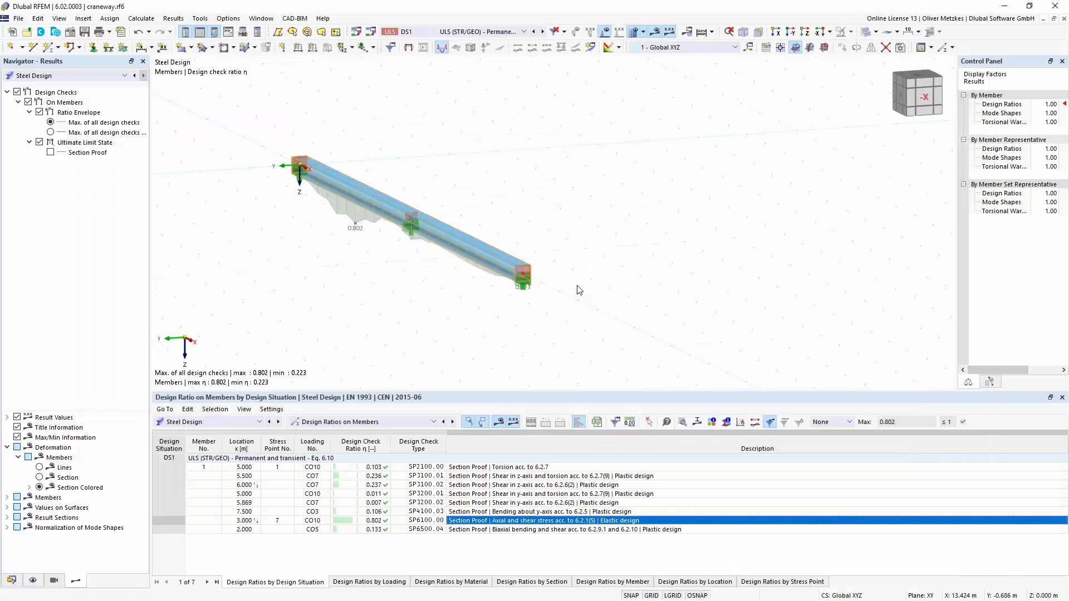
# - View the craneway beam's design ratio diagram from another angle and switch to the Steel Hall_webinar_start.rf6 model
pyautogui.keyDown('ctrl'); pyautogui.moveTo(463, 300); pyautogui.dragTo(392, 303, button='middle'); pyautogui.keyUp('ctrl')
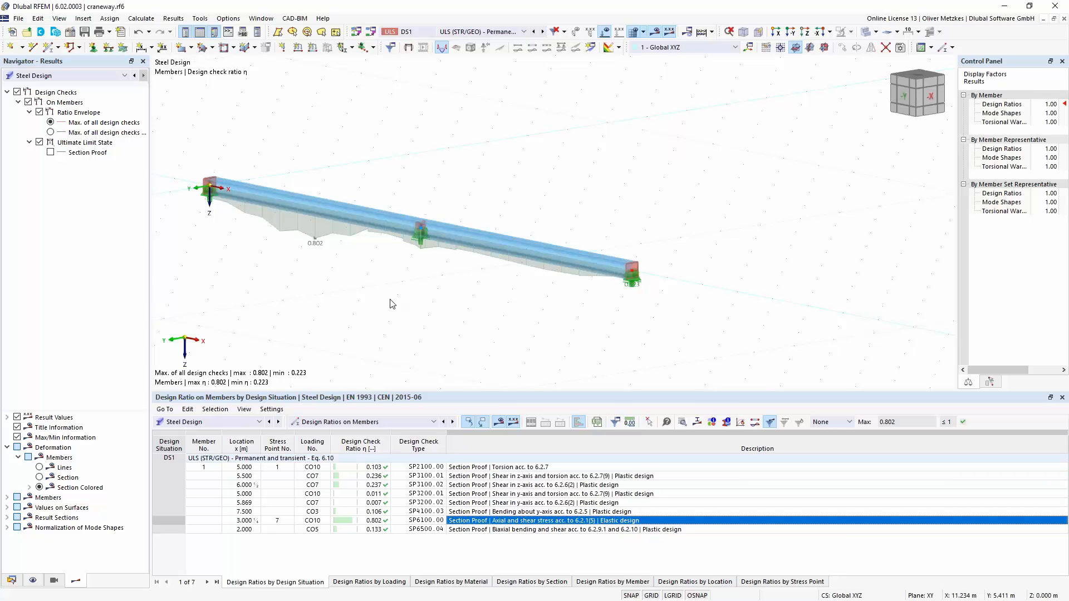
pyautogui.click(261, 18)
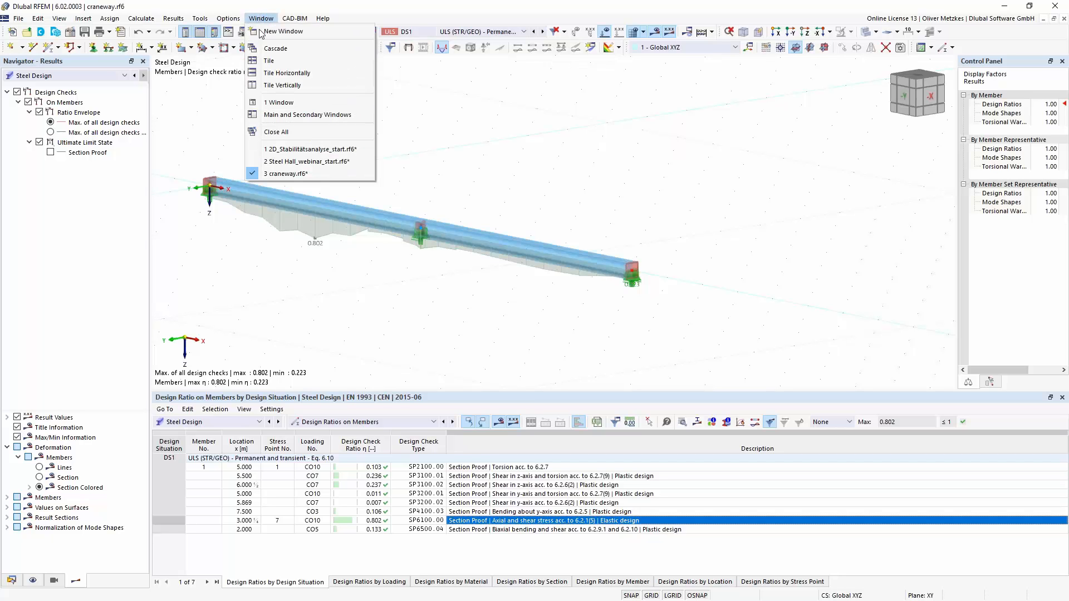
pyautogui.click(289, 161)
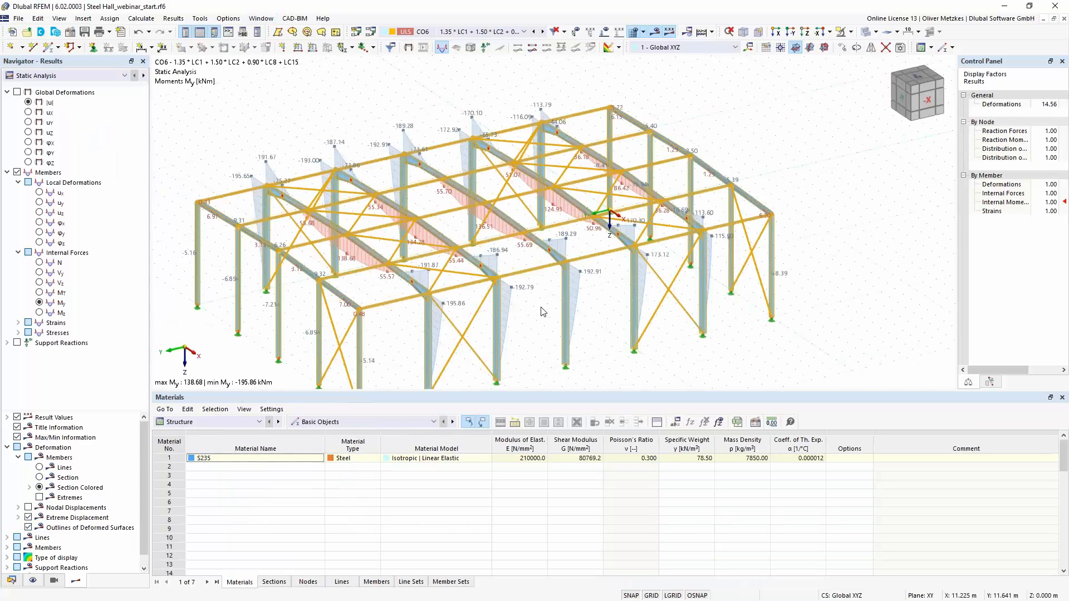
pyautogui.click(529, 268)
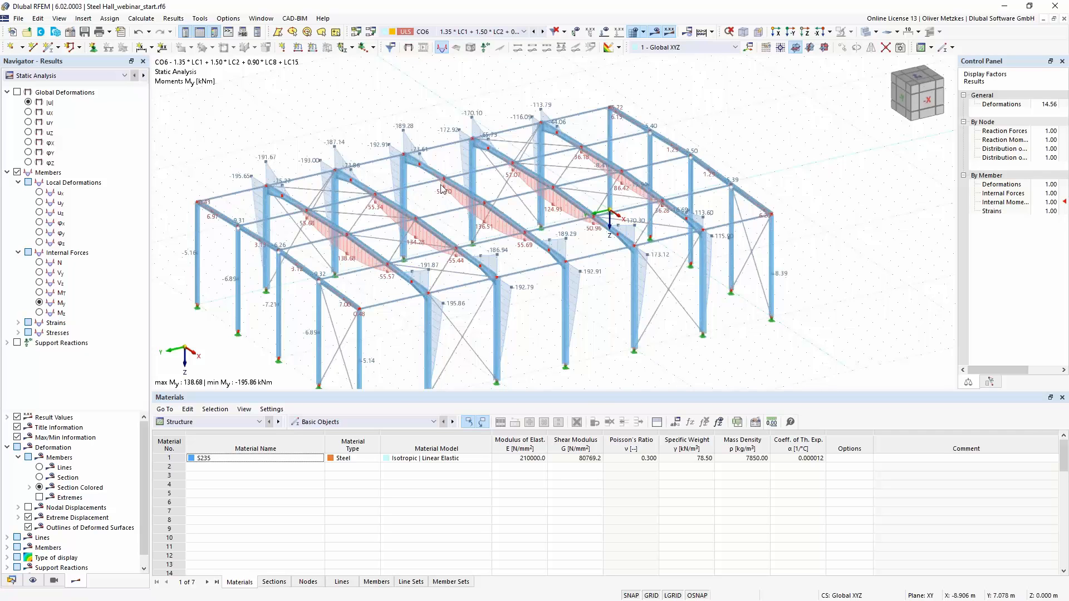
# - Activate the Torsional Warping (7 DOF) add-on for the steel hall model, accepting the deletion of its results
pyautogui.click(70, 32)
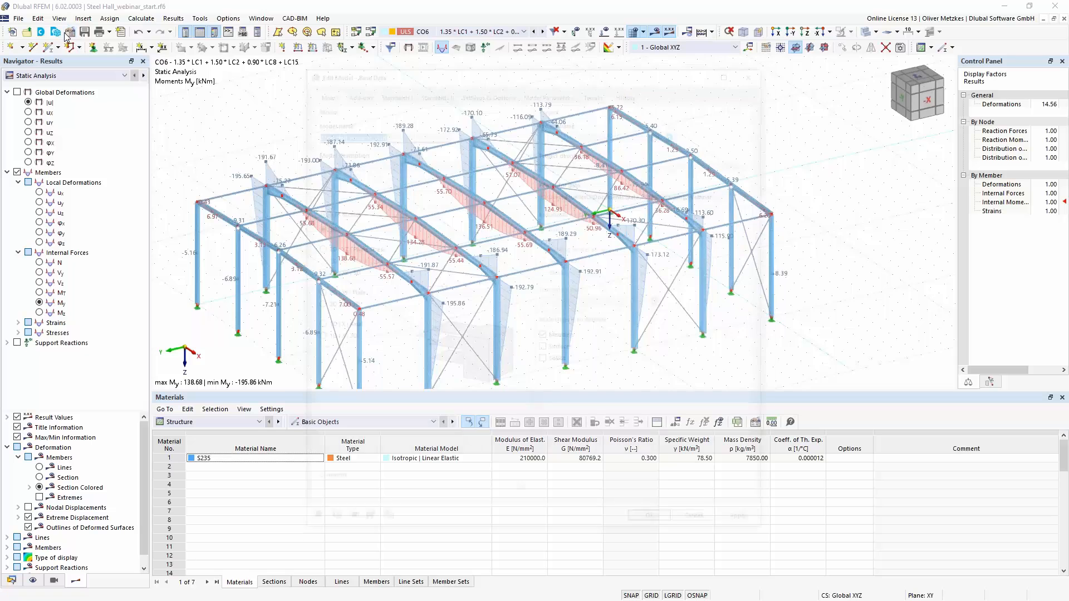
pyautogui.click(356, 90)
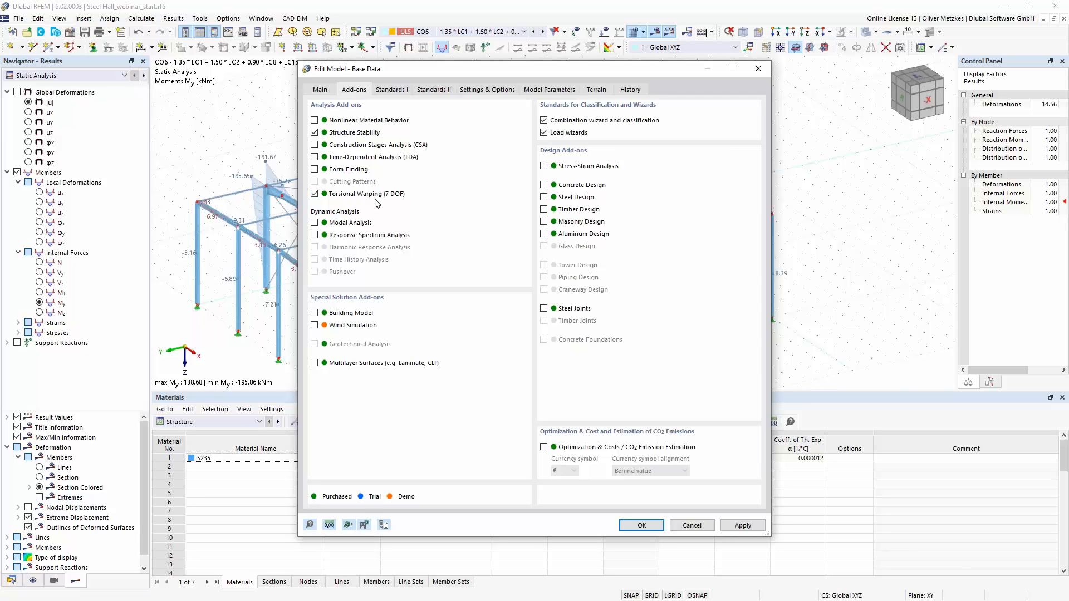
pyautogui.click(642, 525)
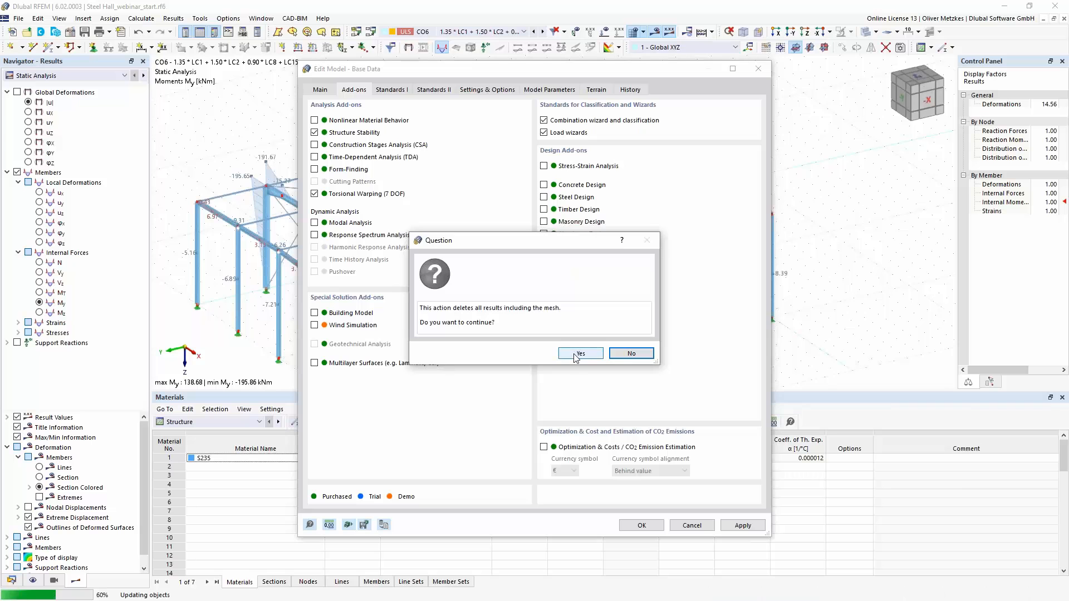
pyautogui.click(577, 352)
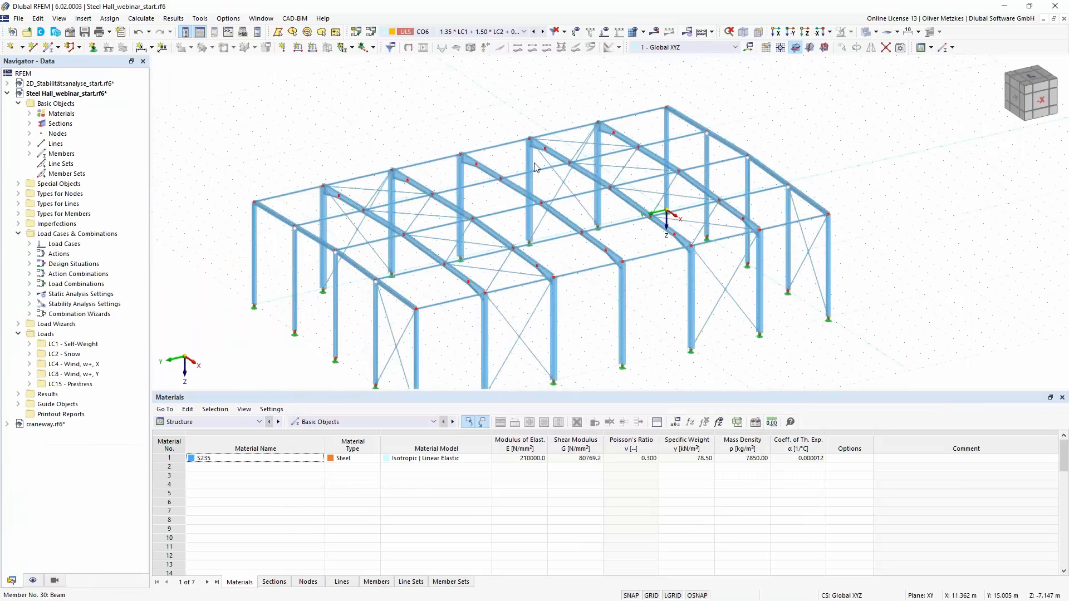
pyautogui.scroll(5, 485, 201)
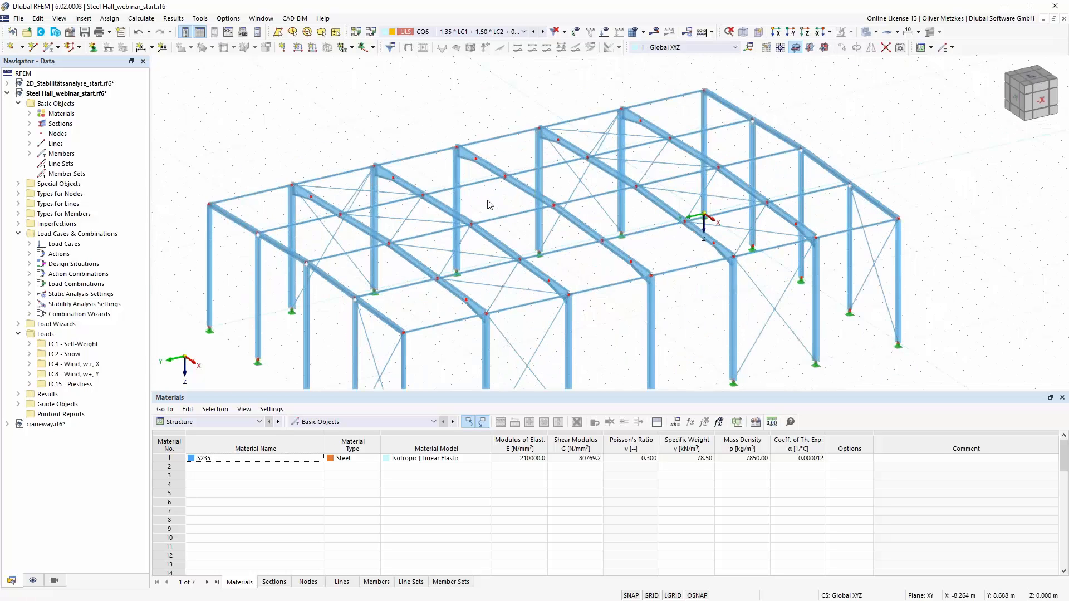
# - Activate the generated visibility by member type so that only the steel hall's Beam members are shown
pyautogui.moveTo(483, 143); pyautogui.dragTo(460, 149, button='middle')
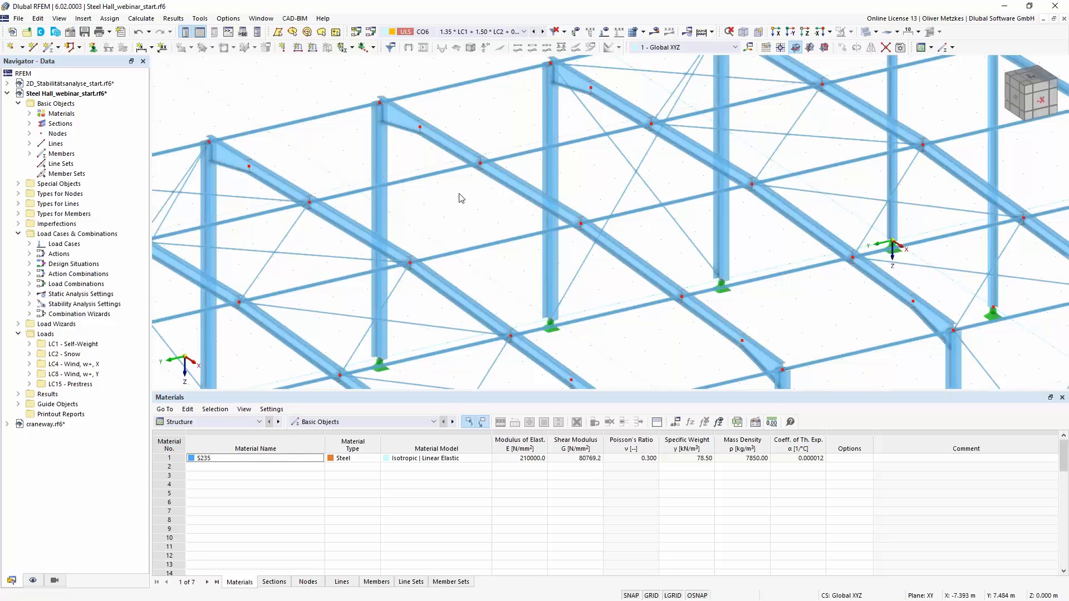
pyautogui.scroll(-3, 465, 190)
pyautogui.scroll(-3, 473, 183)
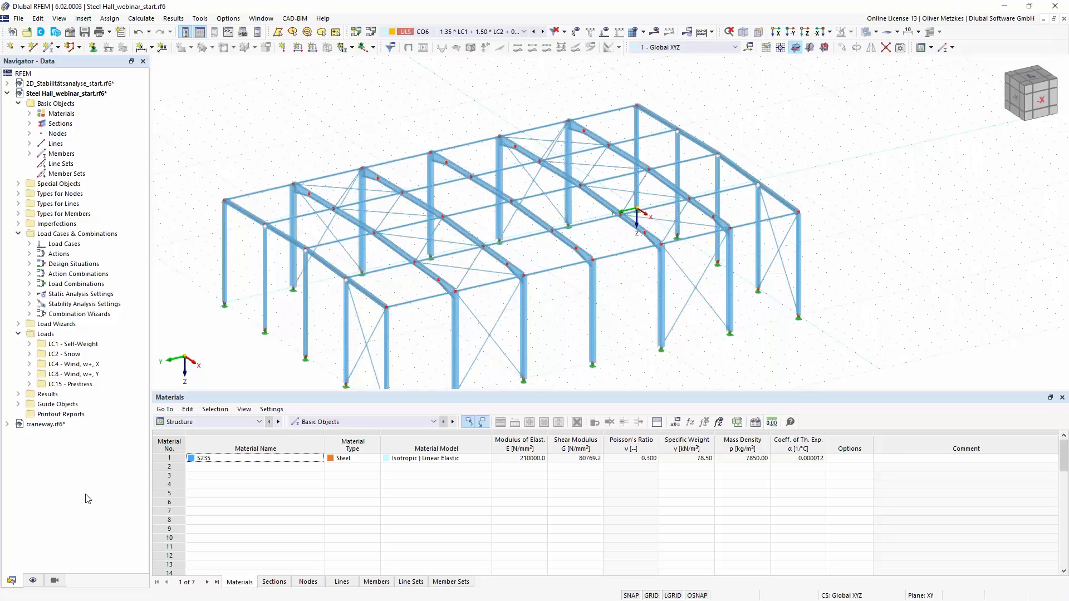
pyautogui.click(55, 581)
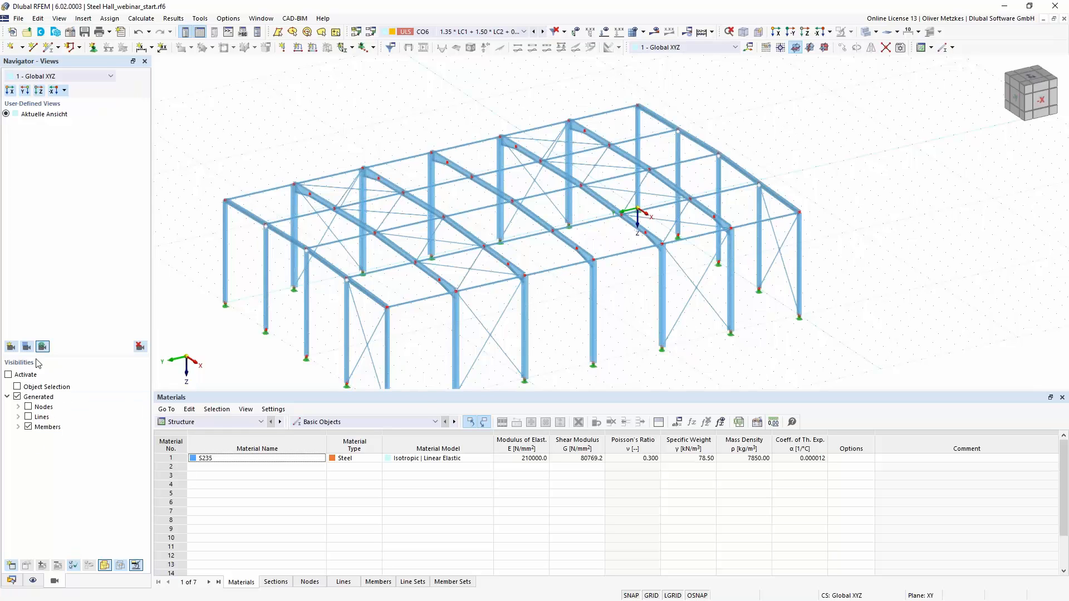
pyautogui.click(19, 427)
pyautogui.click(39, 457)
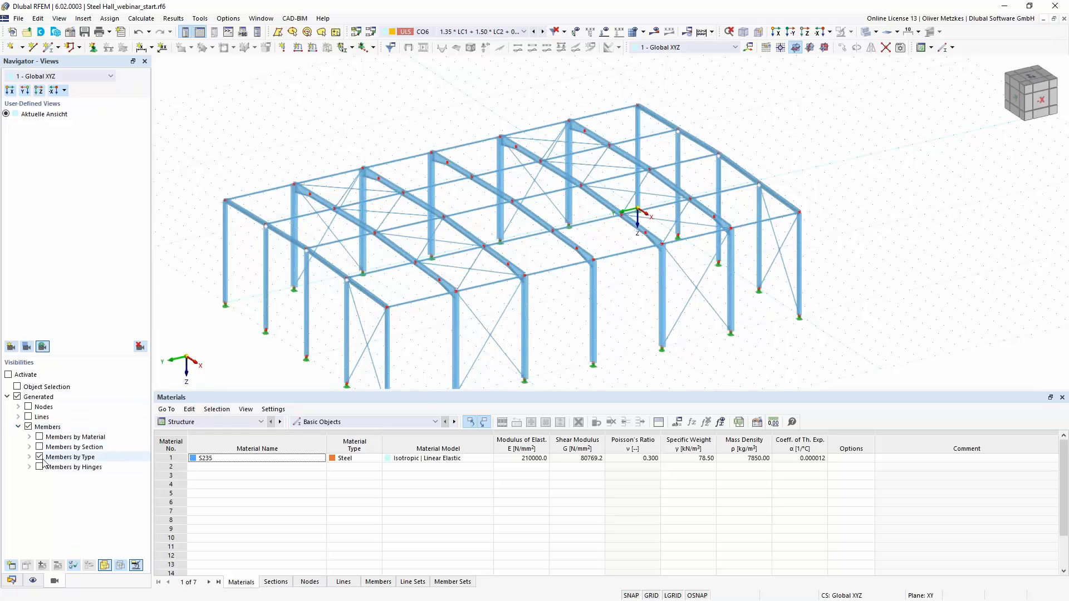
pyautogui.click(9, 375)
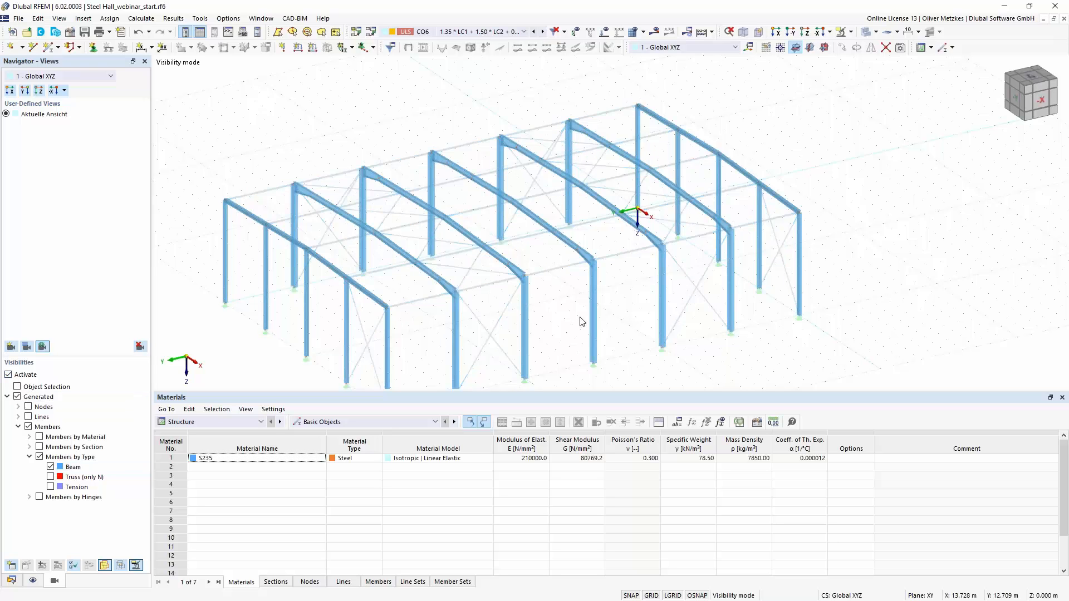
# - Create continuous member sets from the columns and rafters of all seven frames, leaving out the intermediate gable columns, and review the detected sets
pyautogui.scroll(-2, 601, 320)
pyautogui.scroll(-2, 603, 315)
pyautogui.moveTo(310, 147); pyautogui.dragTo(752, 378)
pyautogui.keyDown('ctrl'); pyautogui.moveTo(684, 327); pyautogui.dragTo(736, 310, button='middle'); pyautogui.keyUp('ctrl')
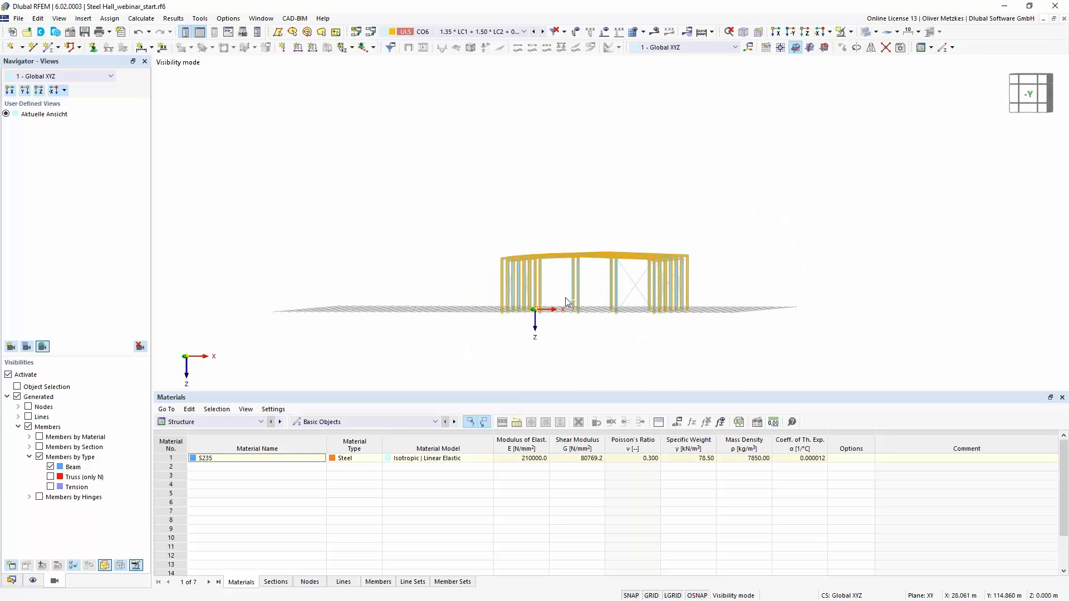
pyautogui.moveTo(624, 324); pyautogui.dragTo(538, 293)
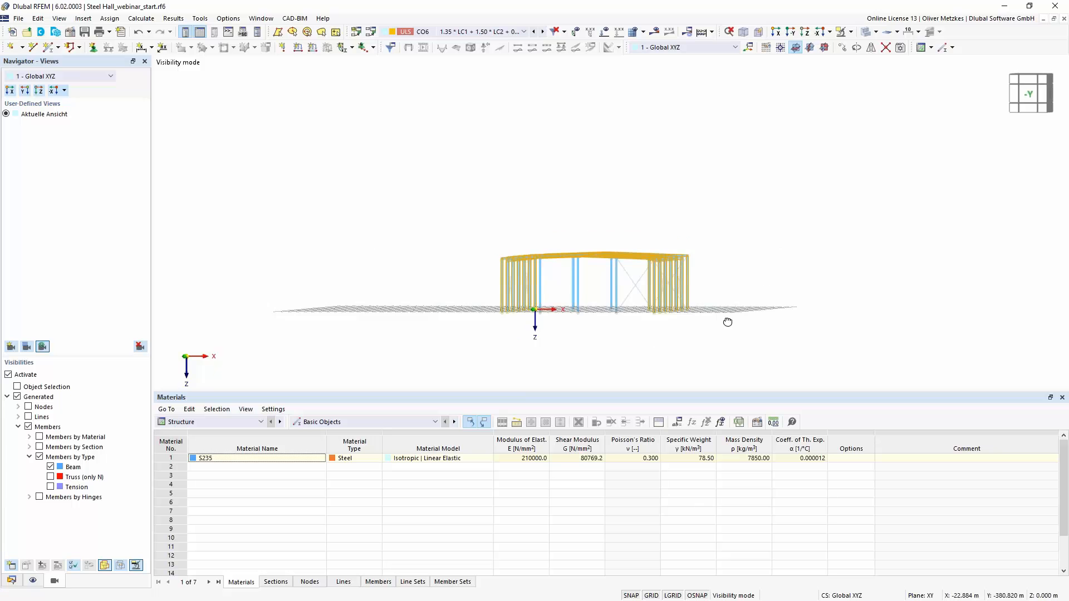
pyautogui.moveTo(728, 319)
pyautogui.keyDown('ctrl'); pyautogui.mouseDown(button='middle')
pyautogui.moveTo(728, 332)
pyautogui.moveTo(724, 320)
pyautogui.mouseUp(button='middle'); pyautogui.keyUp('ctrl')
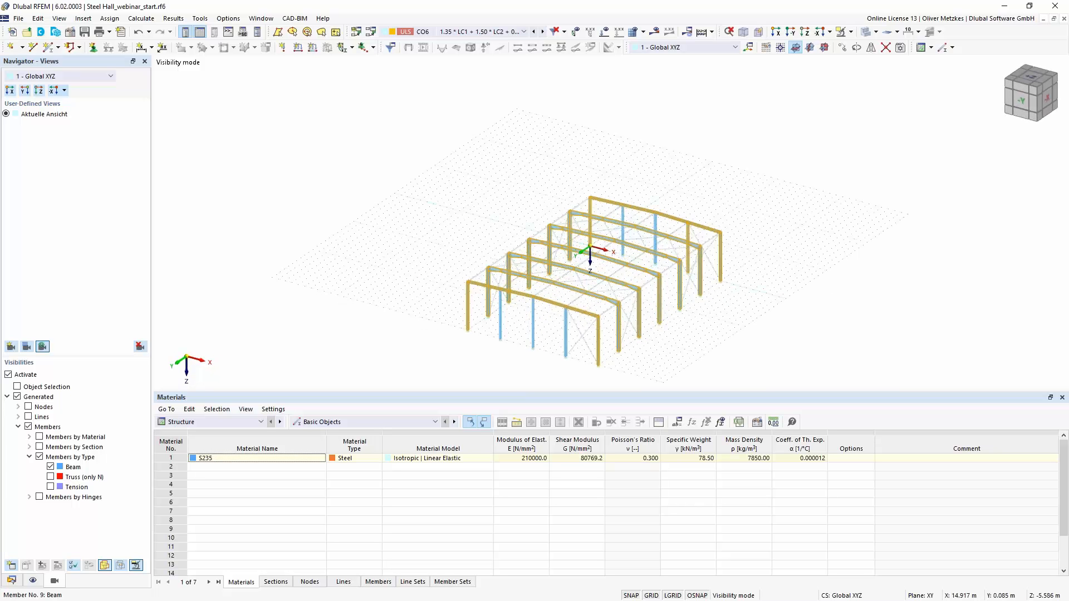
pyautogui.moveTo(718, 312); pyautogui.dragTo(674, 311, button='middle')
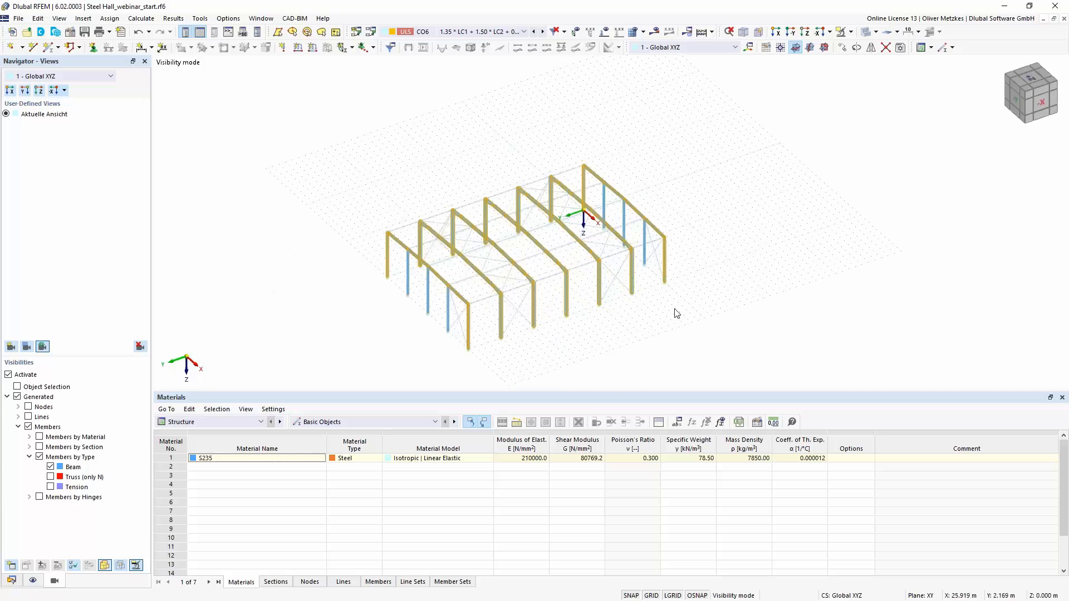
pyautogui.rightClick(632, 263)
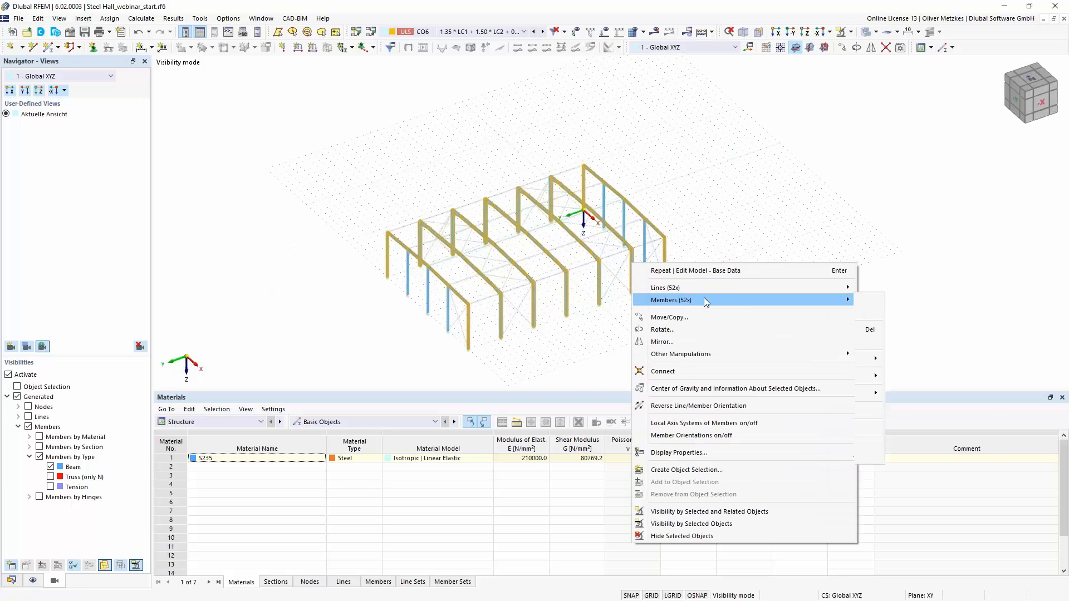
pyautogui.moveTo(703, 299)
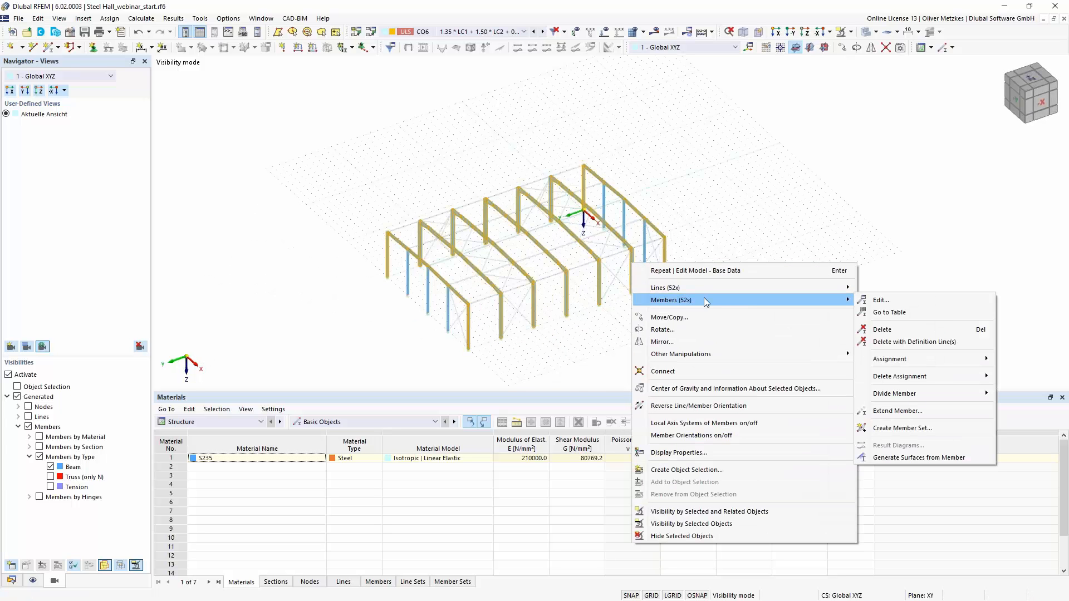
pyautogui.click(919, 428)
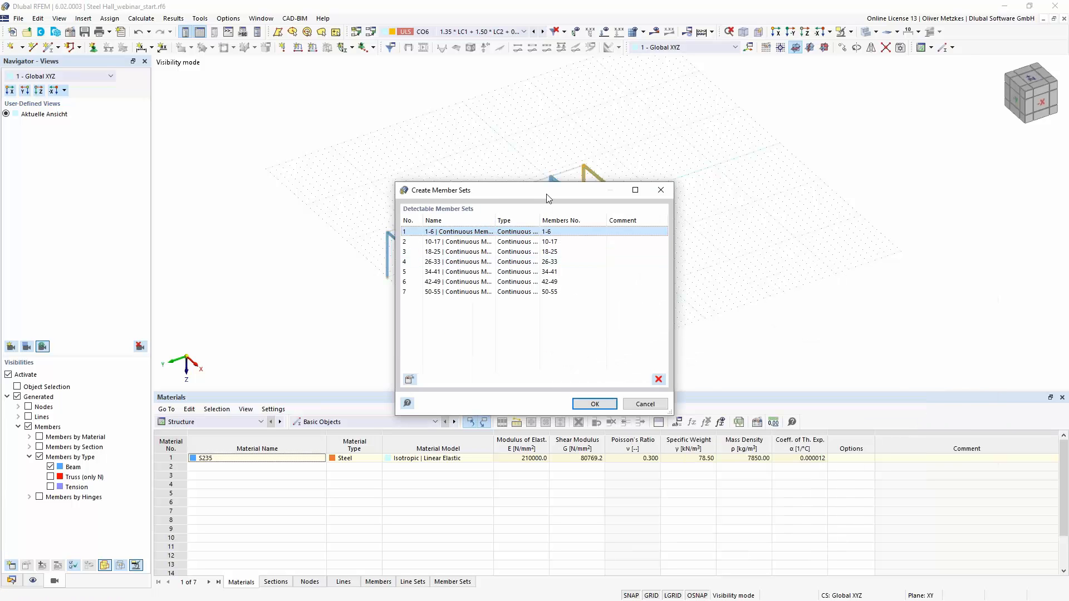
pyautogui.moveTo(548, 197); pyautogui.dragTo(834, 181)
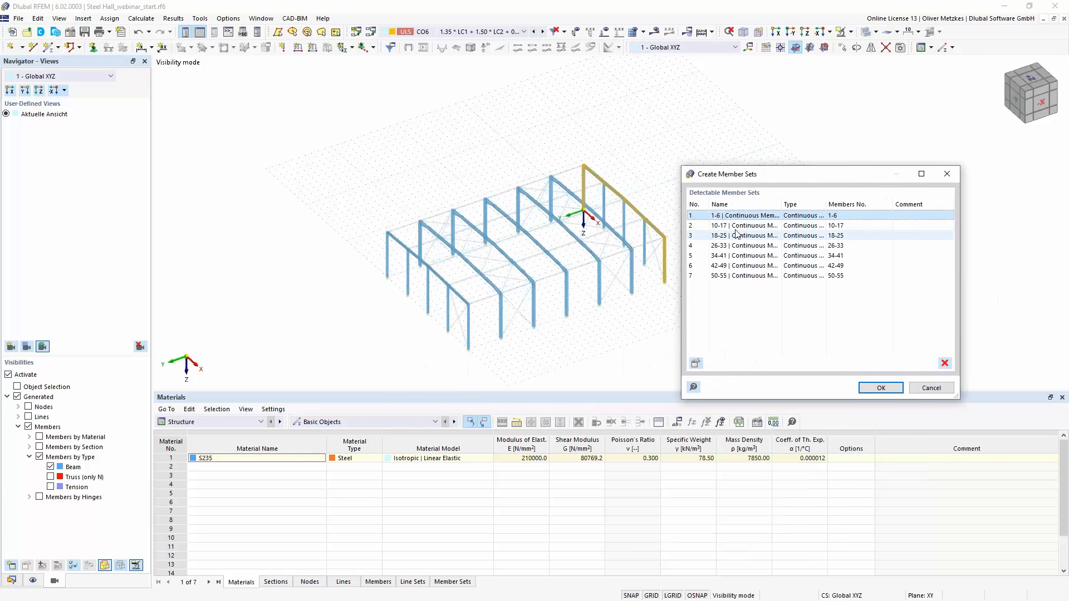
pyautogui.press('Down')
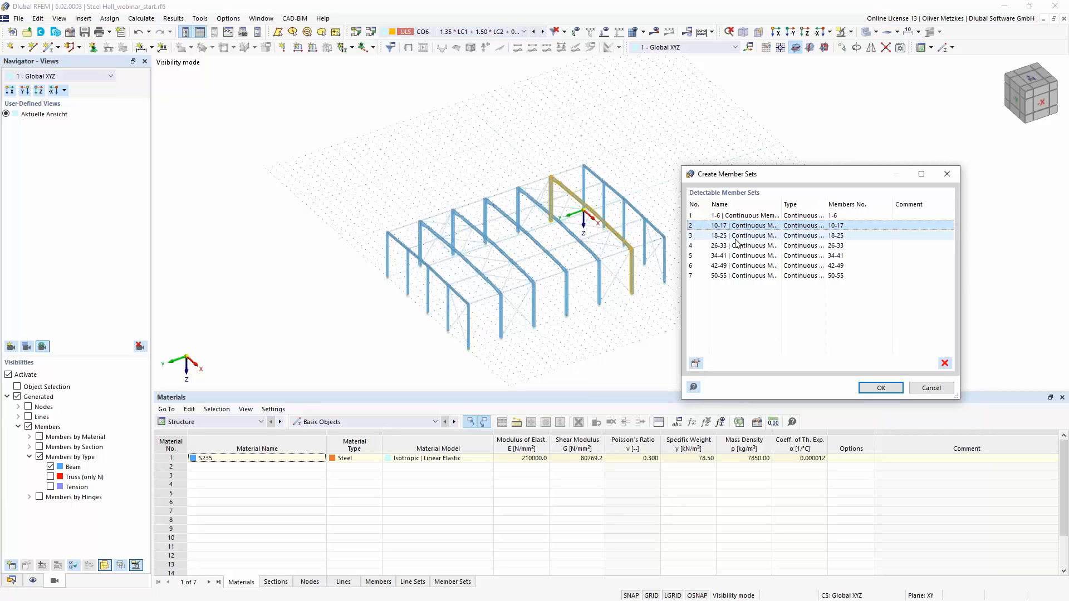
pyautogui.click(734, 237)
pyautogui.click(735, 246)
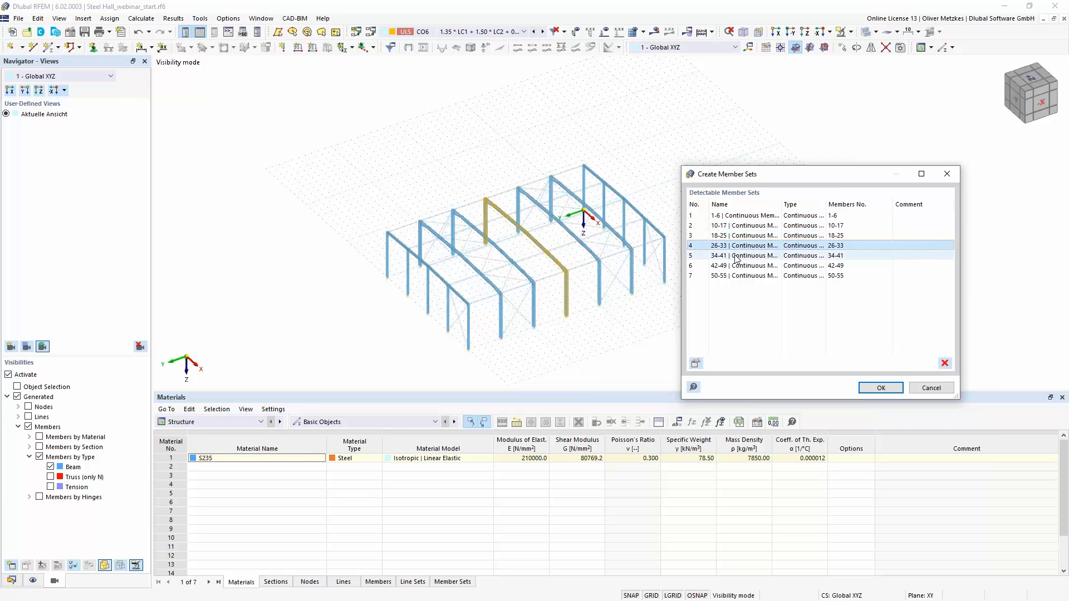
pyautogui.click(735, 257)
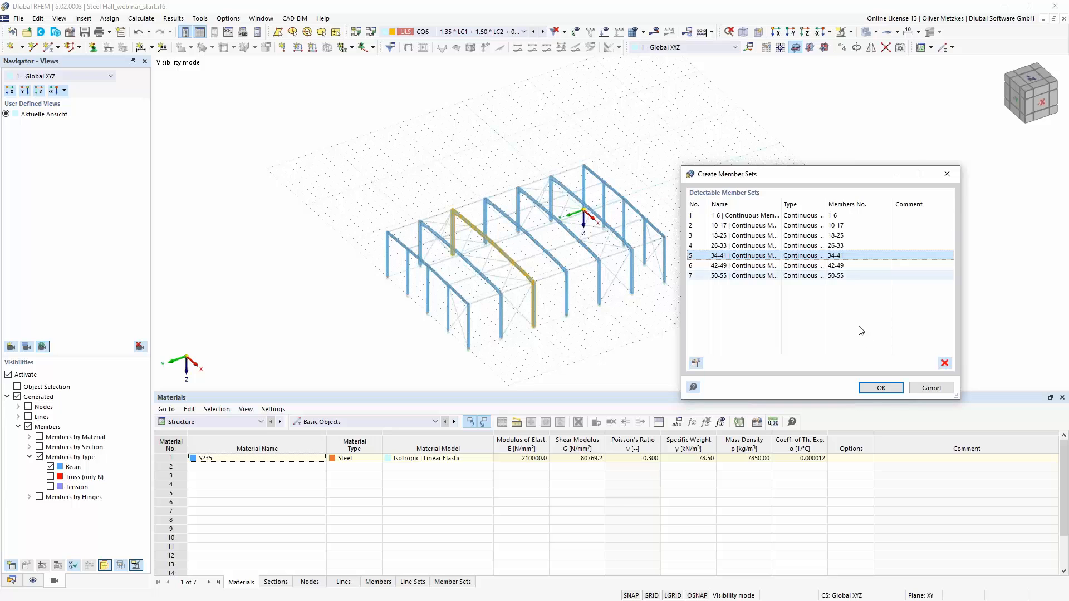
pyautogui.click(880, 388)
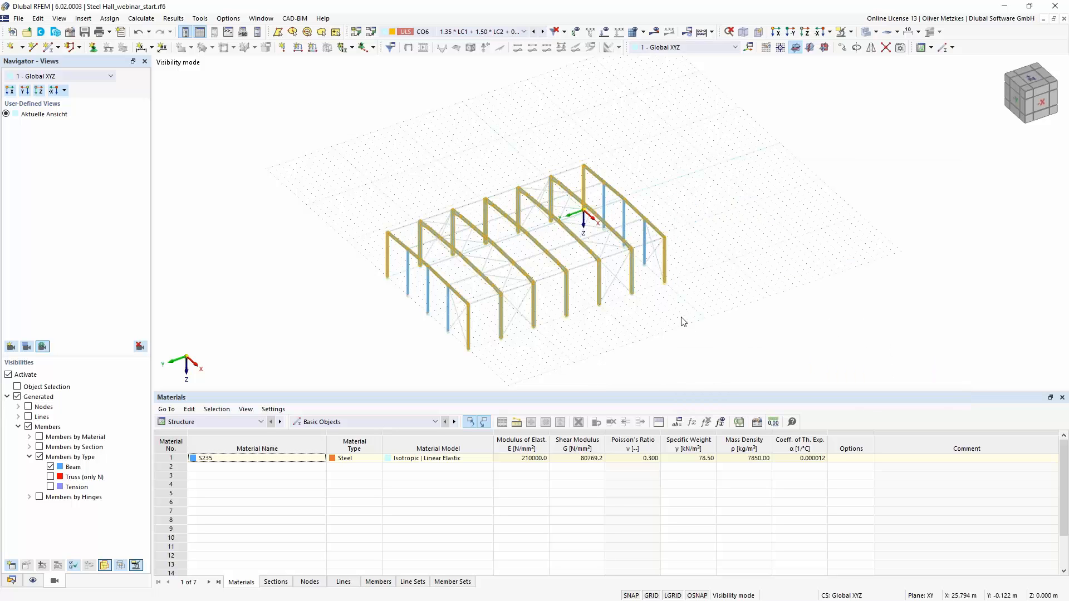
# - Cancel the visibility mode to show the complete steel hall model again
pyautogui.click(851, 31)
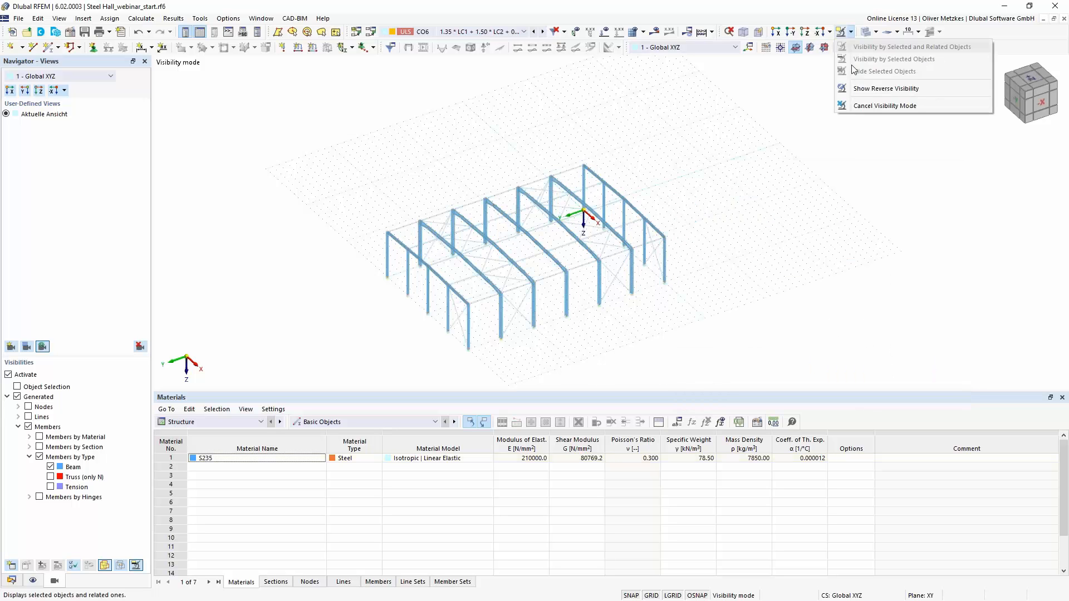
pyautogui.click(884, 106)
pyautogui.scroll(3, 530, 318)
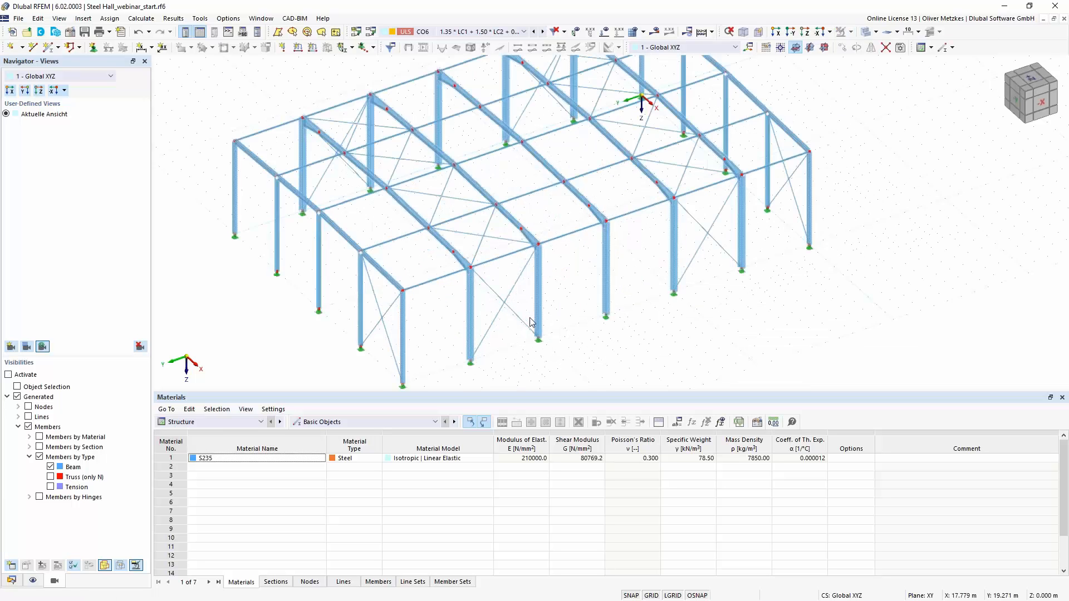
# - Check the type and options of the member set for members 34-41, leaving its settings as they are
pyautogui.scroll(3, 529, 319)
pyautogui.scroll(3, 548, 283)
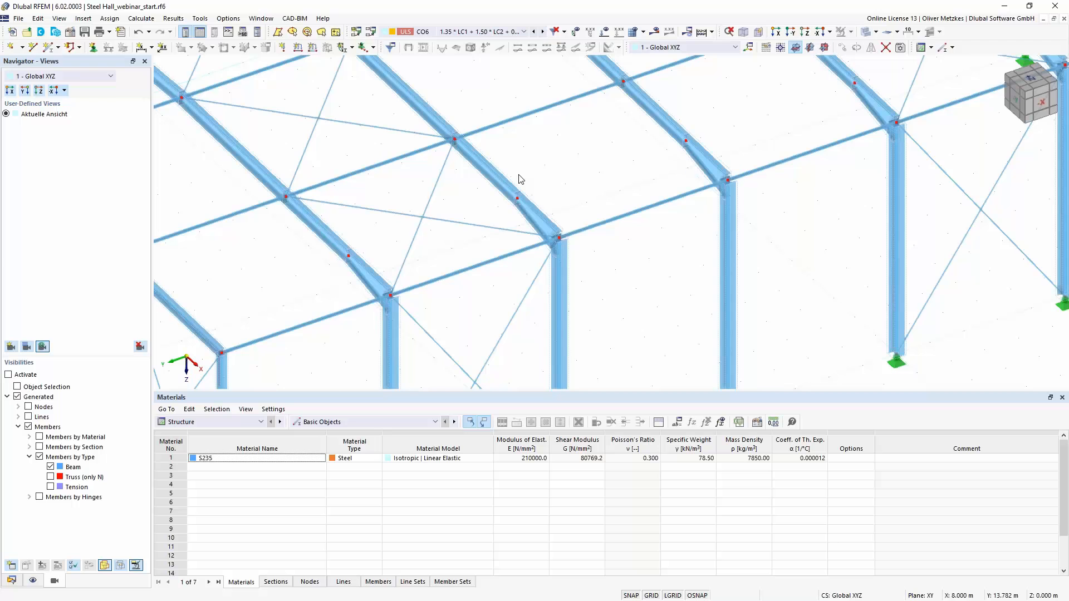
pyautogui.scroll(3, 518, 178)
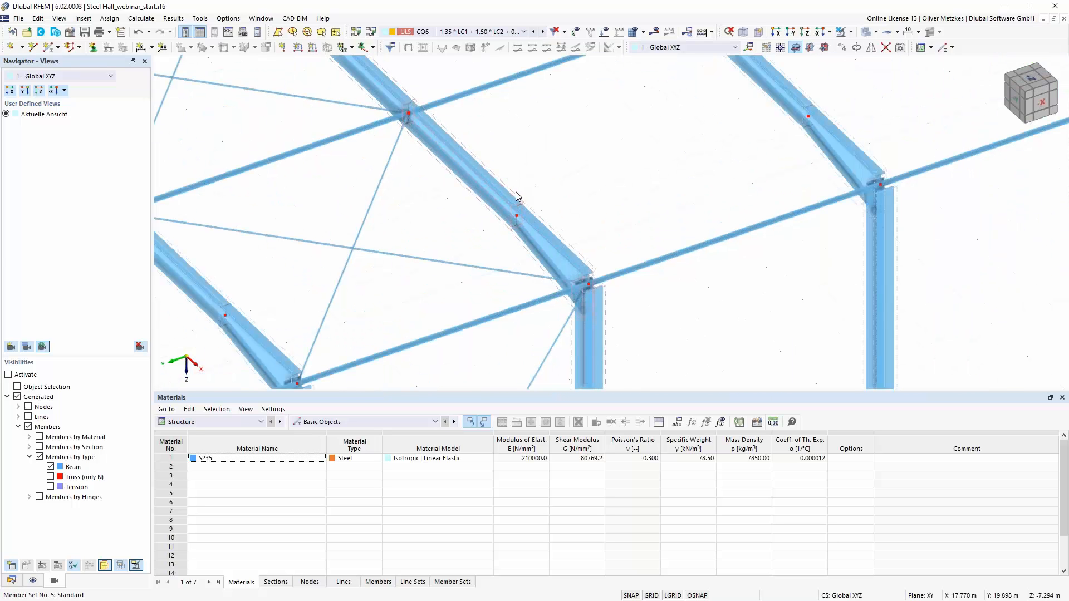
pyautogui.doubleClick(539, 213)
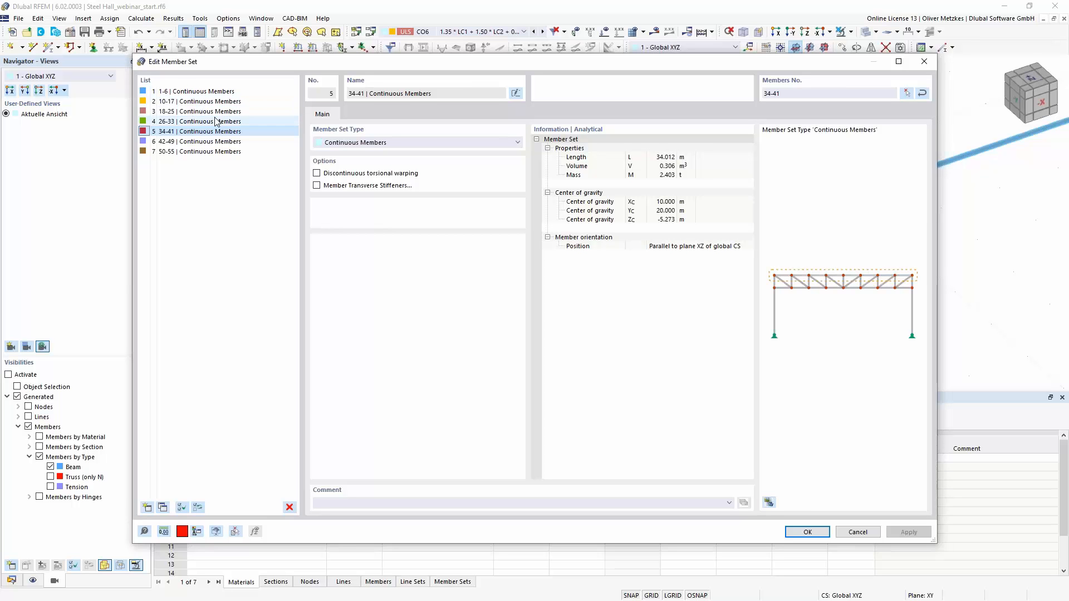
pyautogui.moveTo(345, 63); pyautogui.dragTo(343, 116)
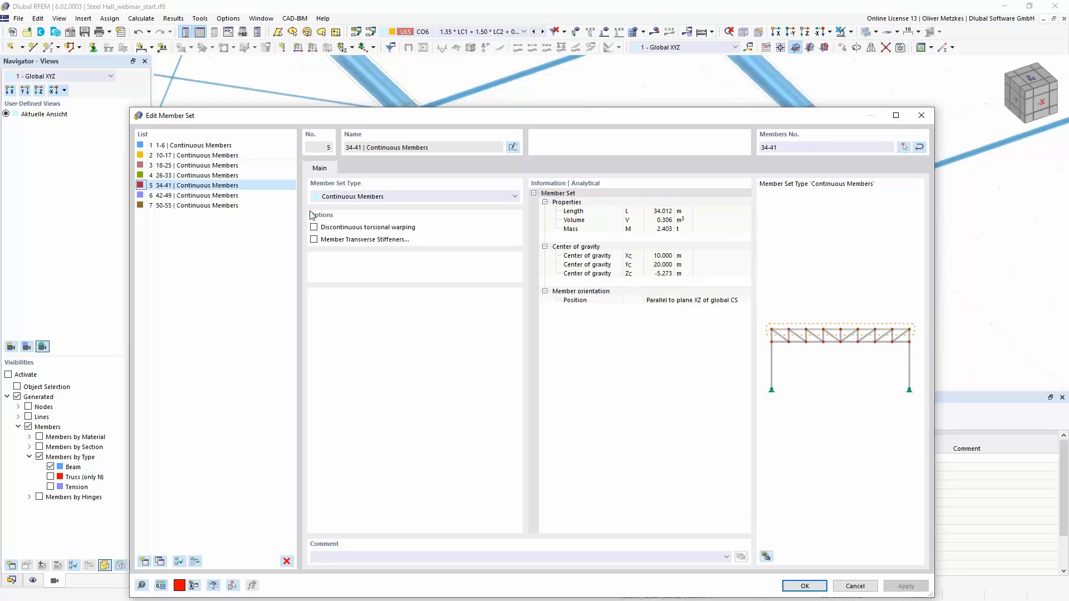
pyautogui.click(854, 586)
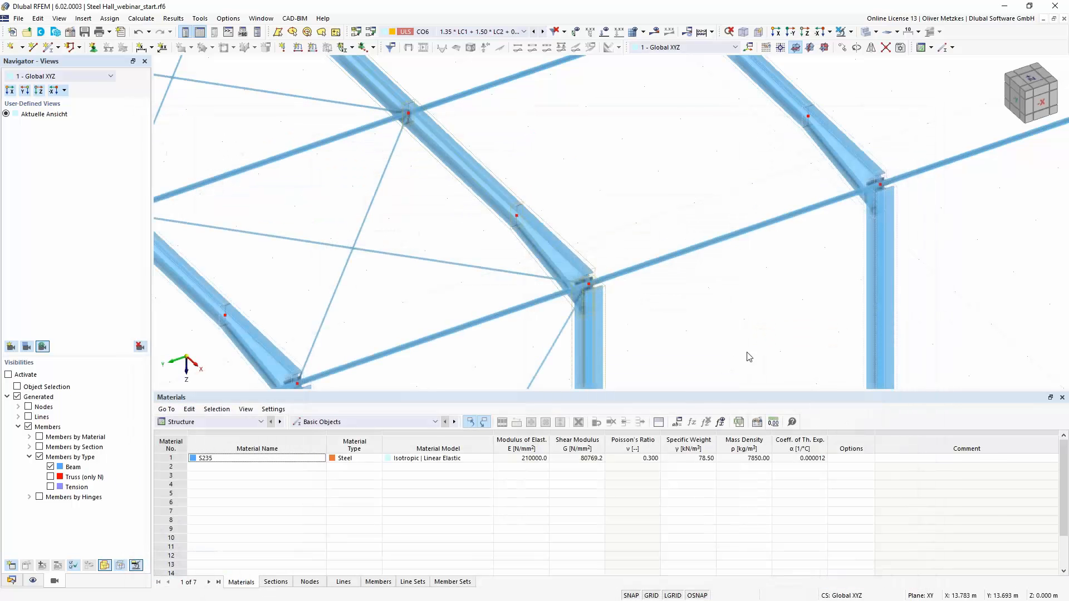
# - Switch to load case LC2 - Snow and display its loads on the steel hall
pyautogui.scroll(-2, 736, 328)
pyautogui.scroll(-3, 737, 328)
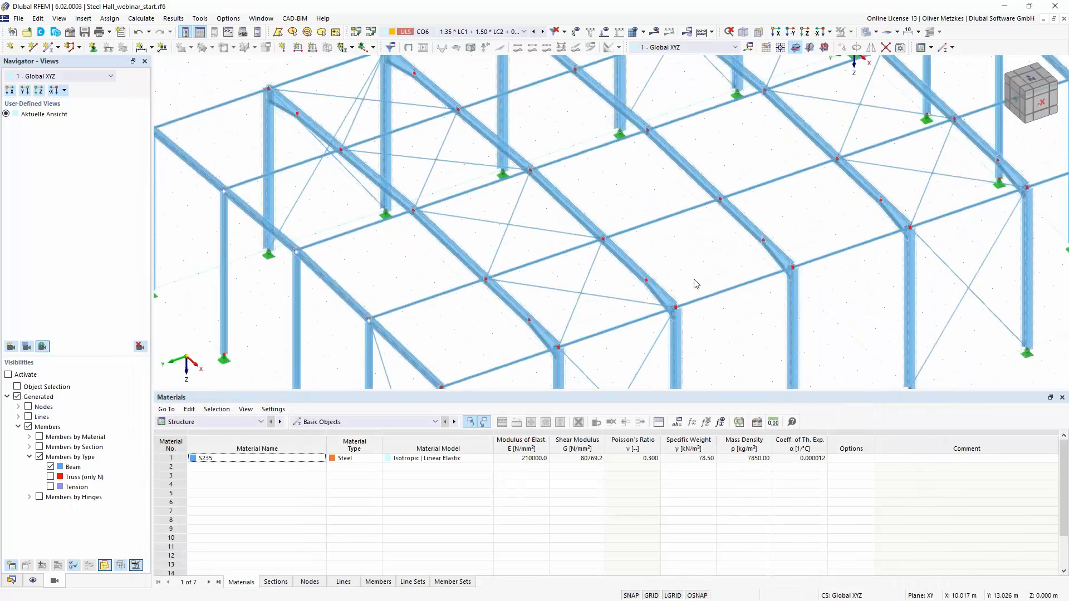
pyautogui.scroll(-2, 685, 256)
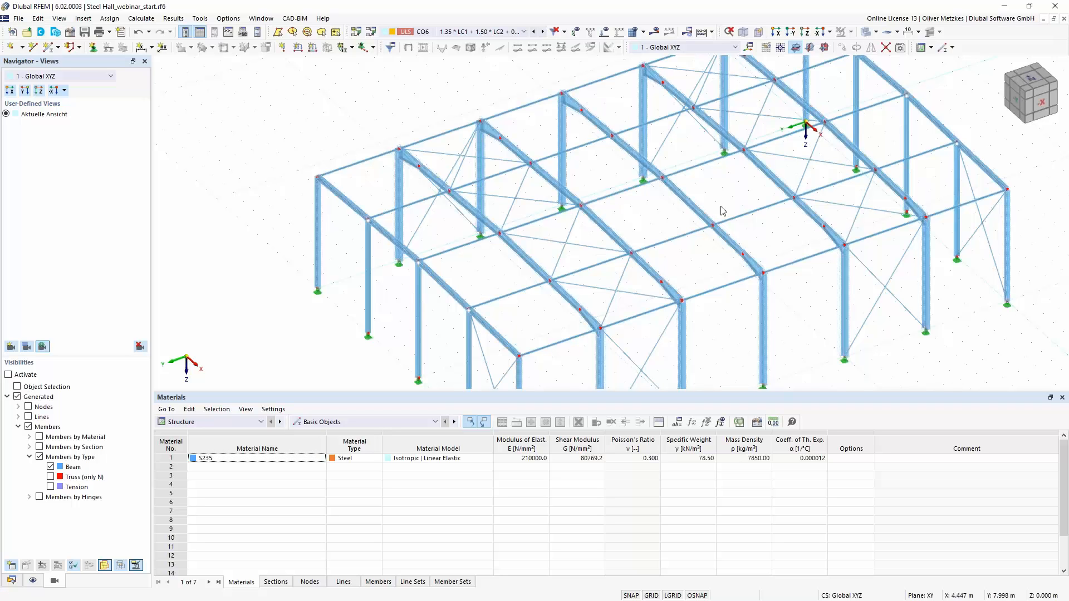
pyautogui.click(487, 32)
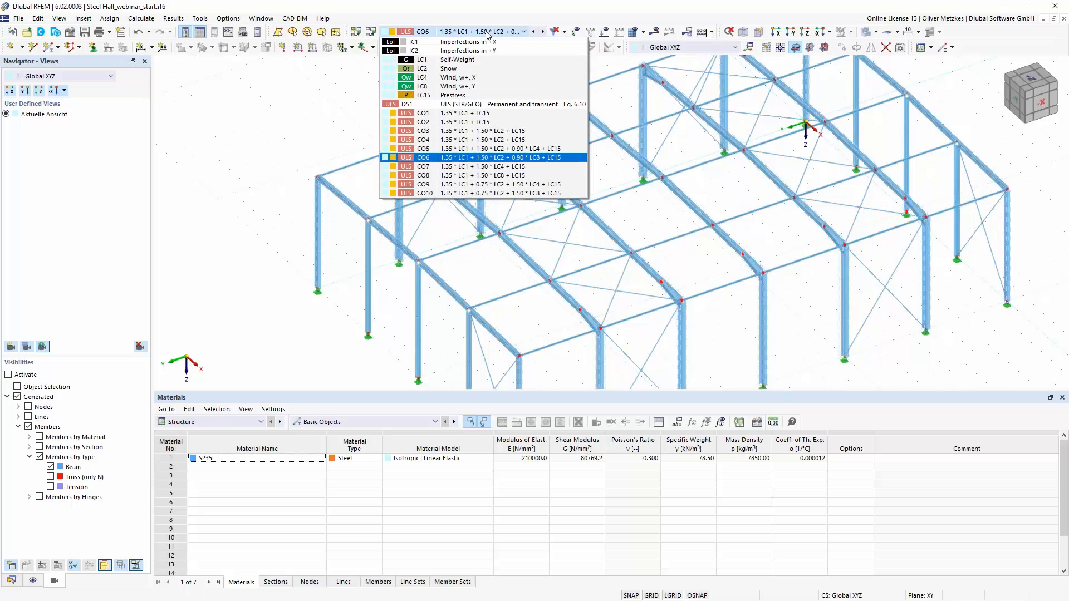
pyautogui.click(469, 69)
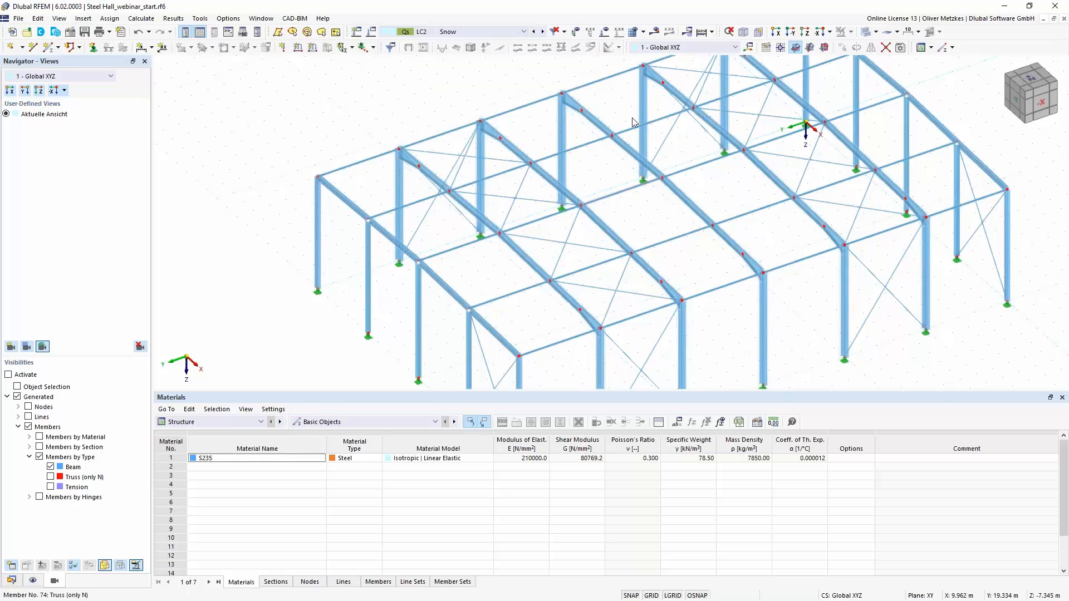
pyautogui.click(618, 32)
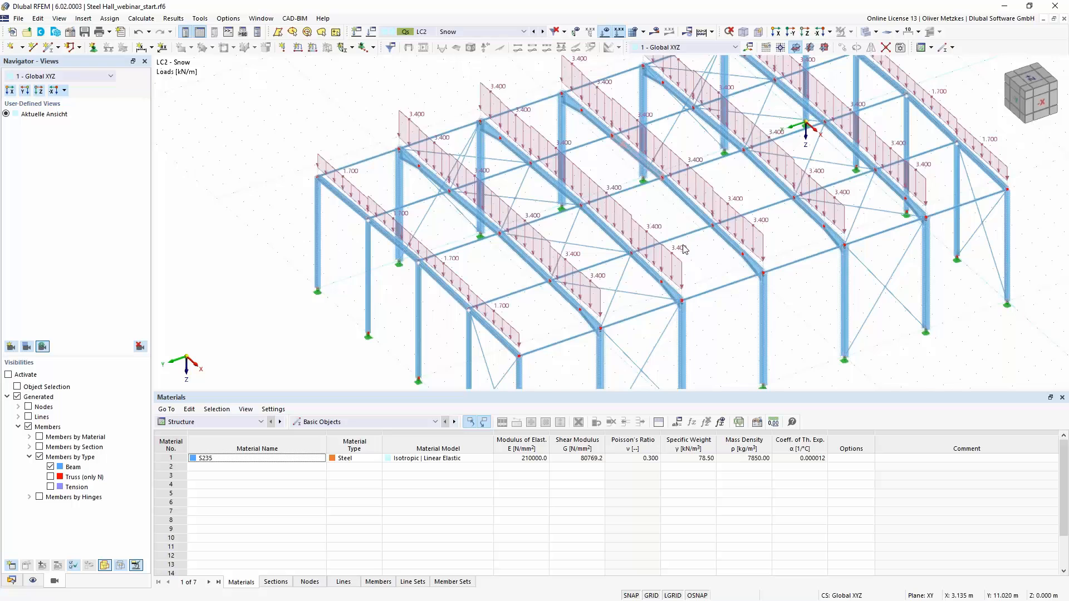
# - Select all snow member loads on the seven frames from a view along the X-direction and open them for joint editing
pyautogui.scroll(-1, 684, 249)
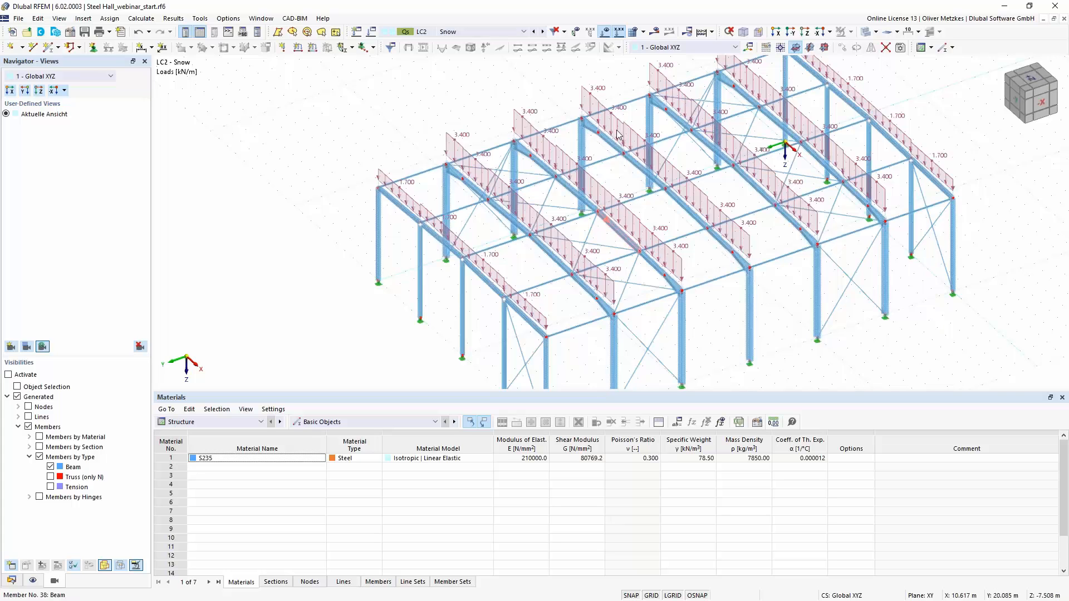
pyautogui.click(802, 34)
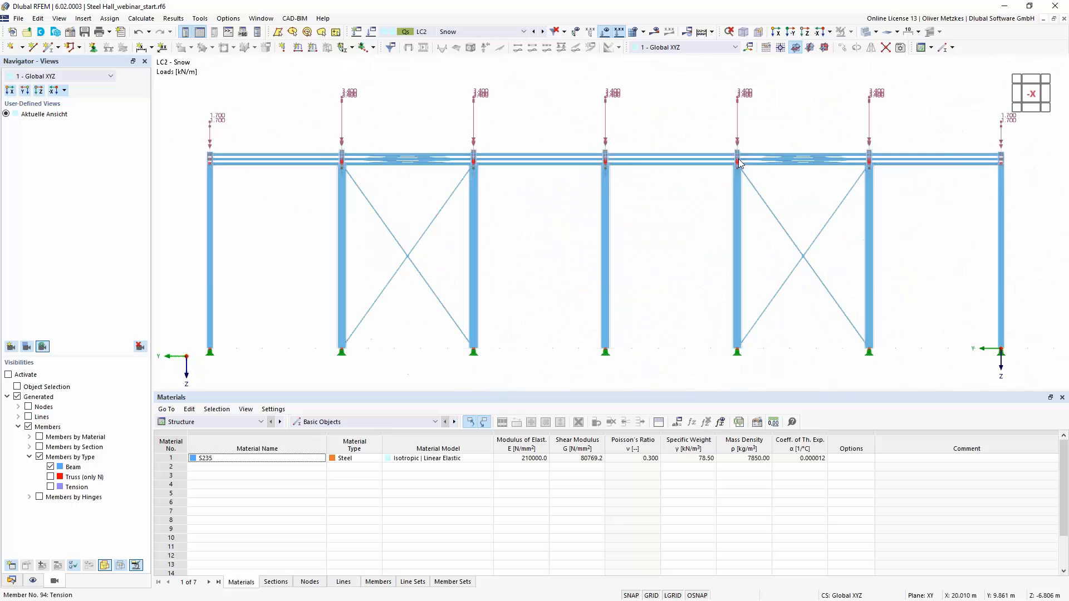
pyautogui.scroll(-1, 740, 156)
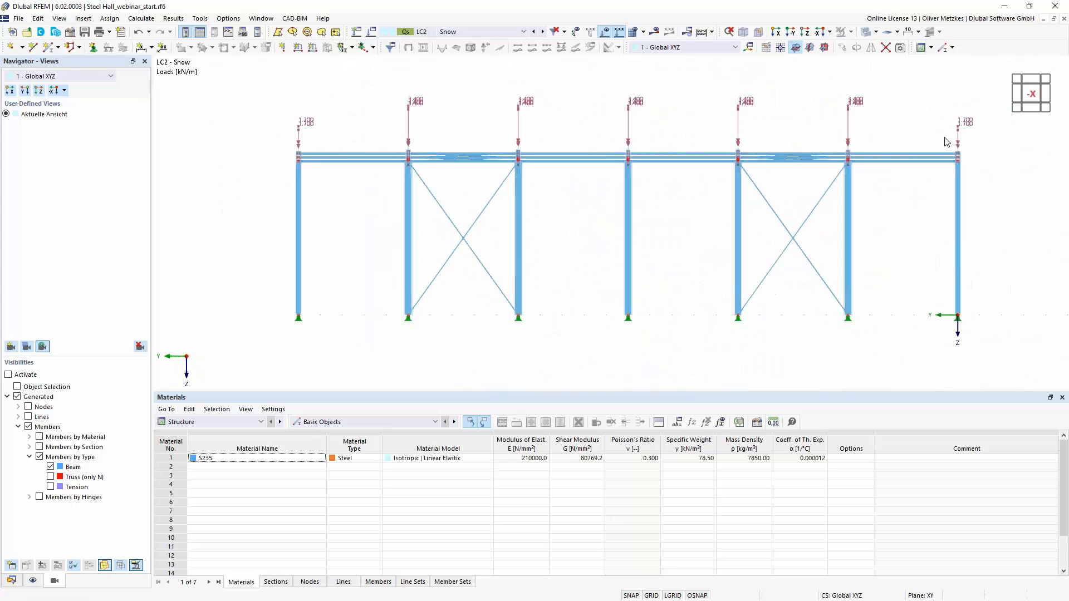
pyautogui.moveTo(977, 148); pyautogui.dragTo(285, 85)
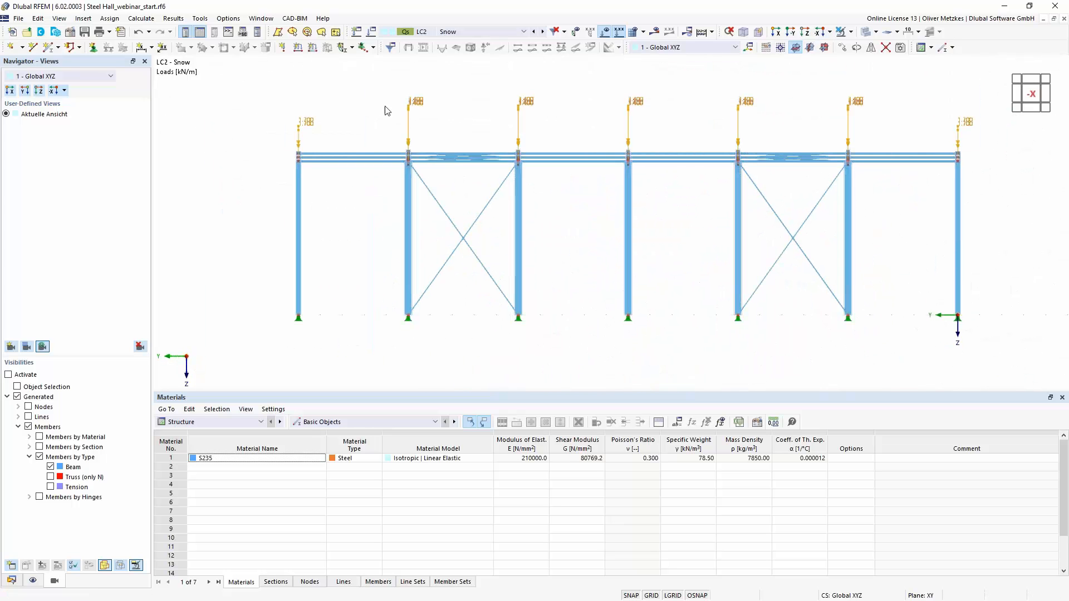
pyautogui.keyDown('ctrl'); pyautogui.moveTo(374, 120); pyautogui.dragTo(407, 113, button='middle'); pyautogui.keyUp('ctrl')
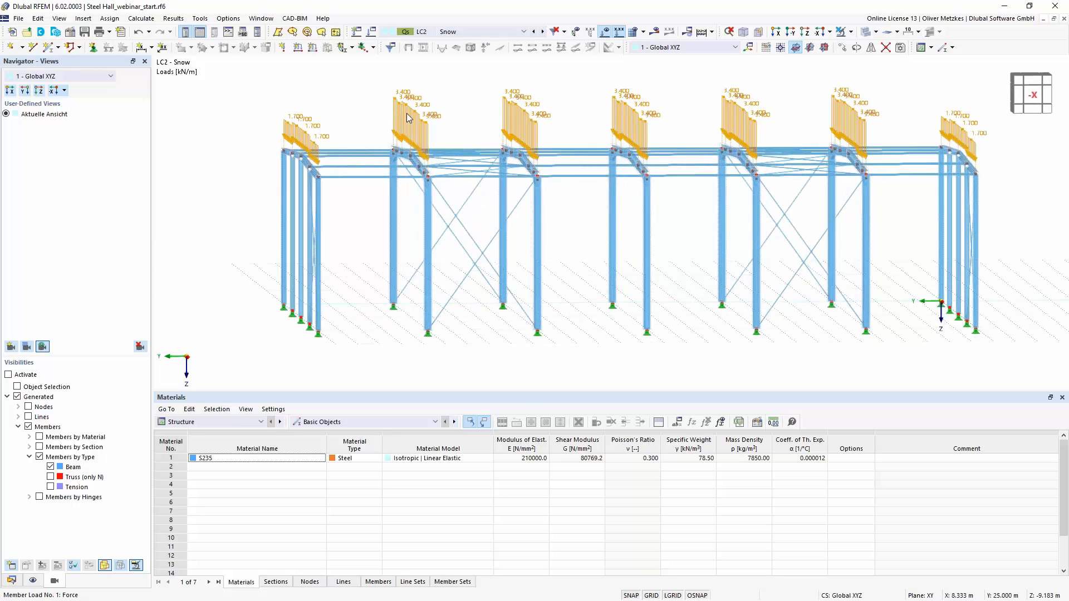
pyautogui.rightClick(406, 114)
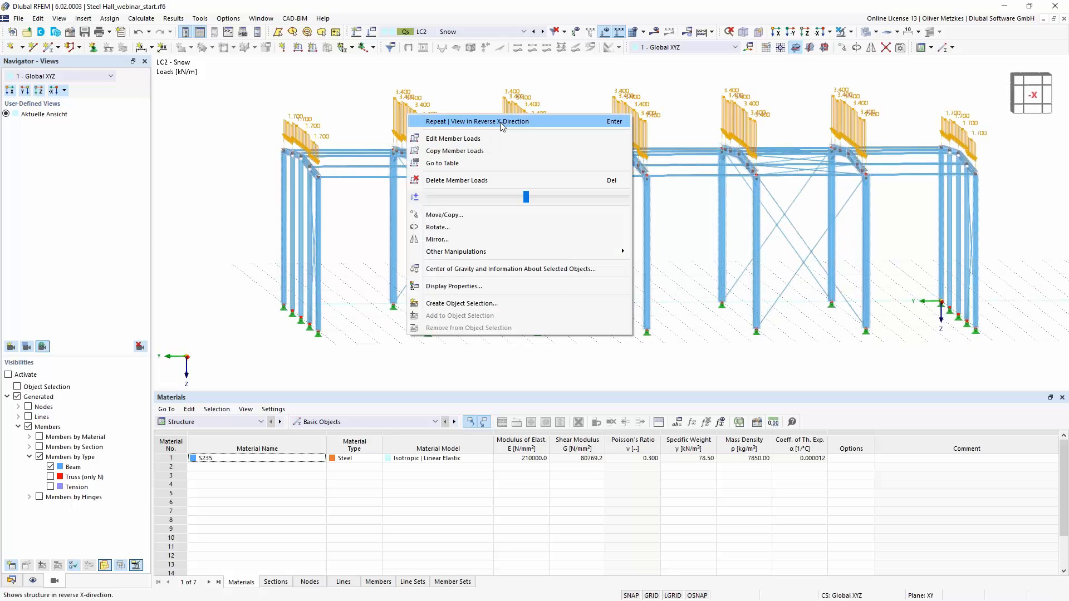
pyautogui.click(490, 139)
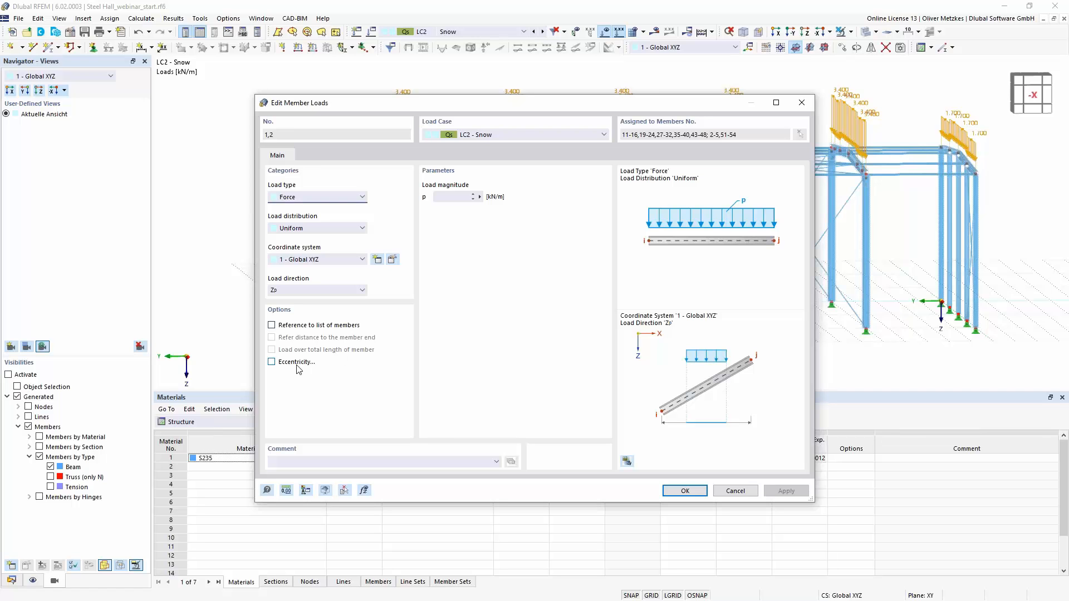
# - Try to give the selected snow loads a force eccentricity referenced to the top centre point of the section
pyautogui.click(295, 363)
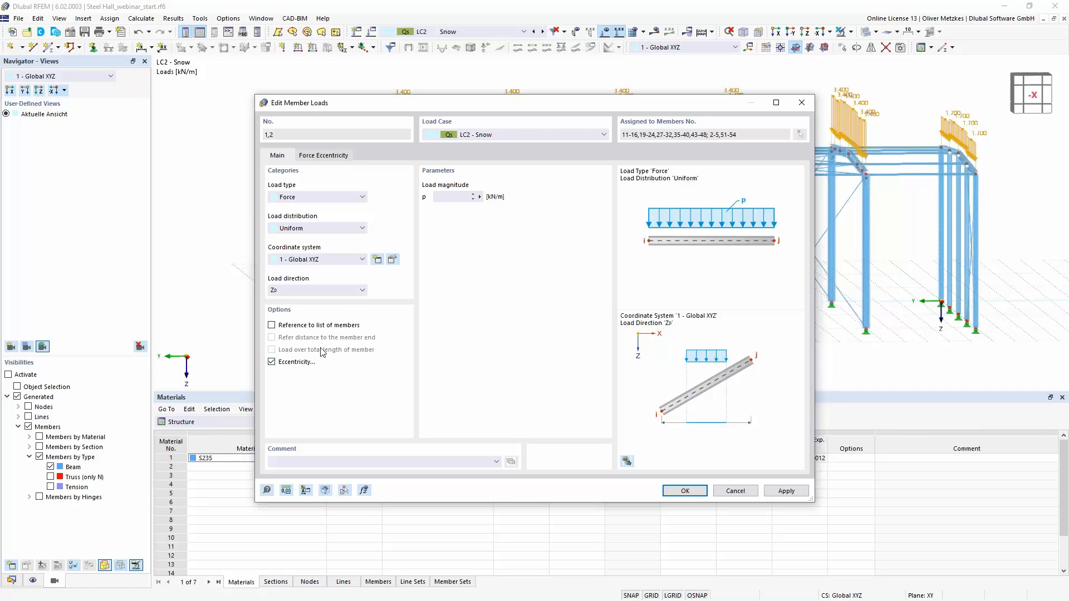
pyautogui.click(341, 156)
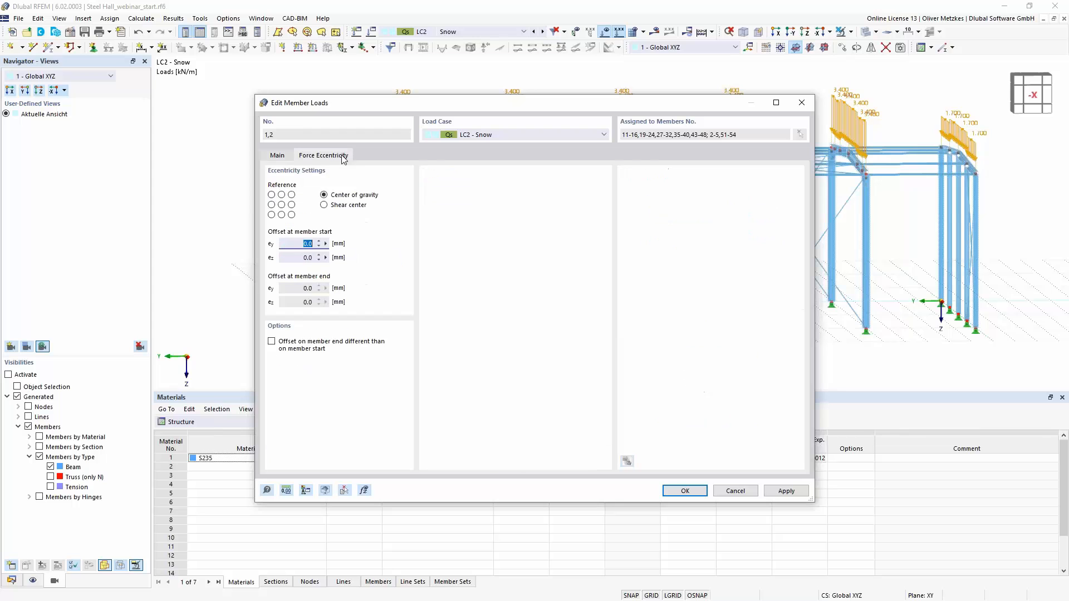
pyautogui.click(281, 195)
pyautogui.moveTo(491, 104); pyautogui.dragTo(611, 105)
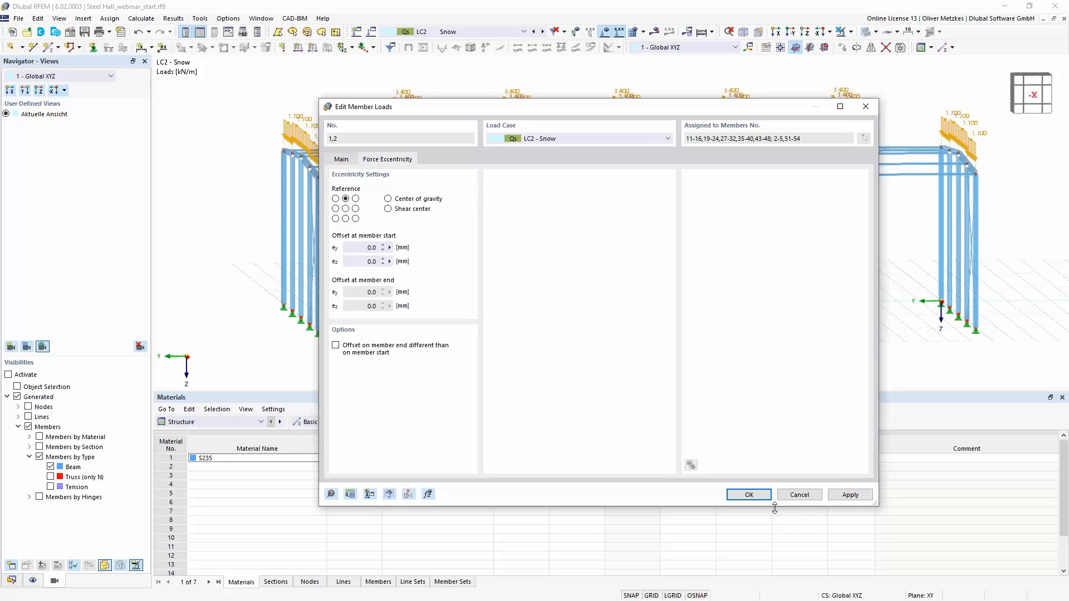
pyautogui.press('Escape')
pyautogui.click(694, 322)
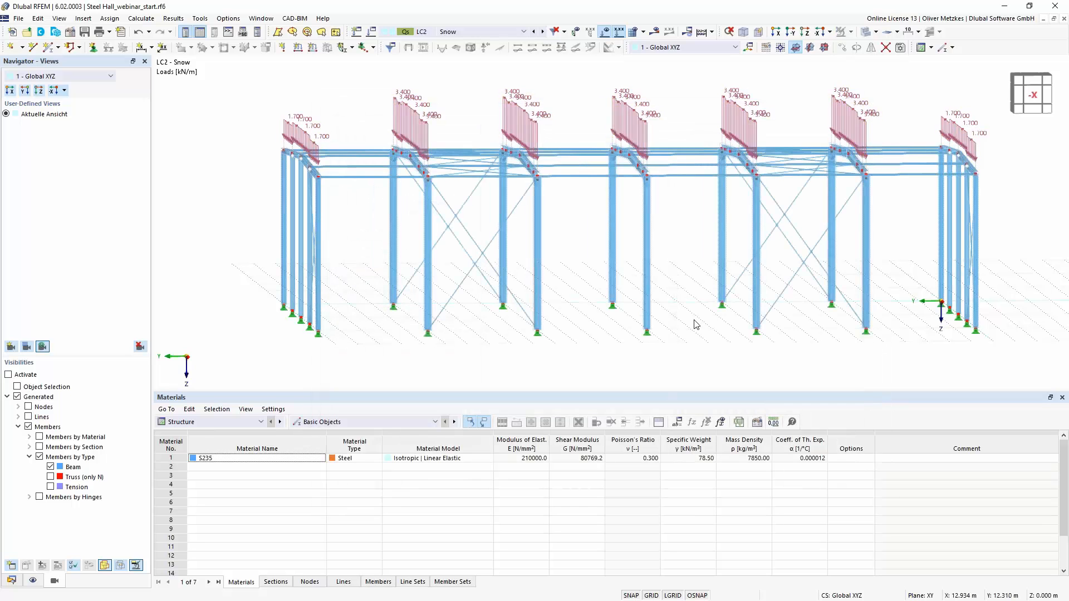
# - Switch to design situation DS1 - ULS (STR/GEO) and calculate its results for the steel hall
pyautogui.scroll(-2, 694, 321)
pyautogui.keyDown('ctrl'); pyautogui.moveTo(710, 300); pyautogui.dragTo(691, 282, button='middle'); pyautogui.keyUp('ctrl')
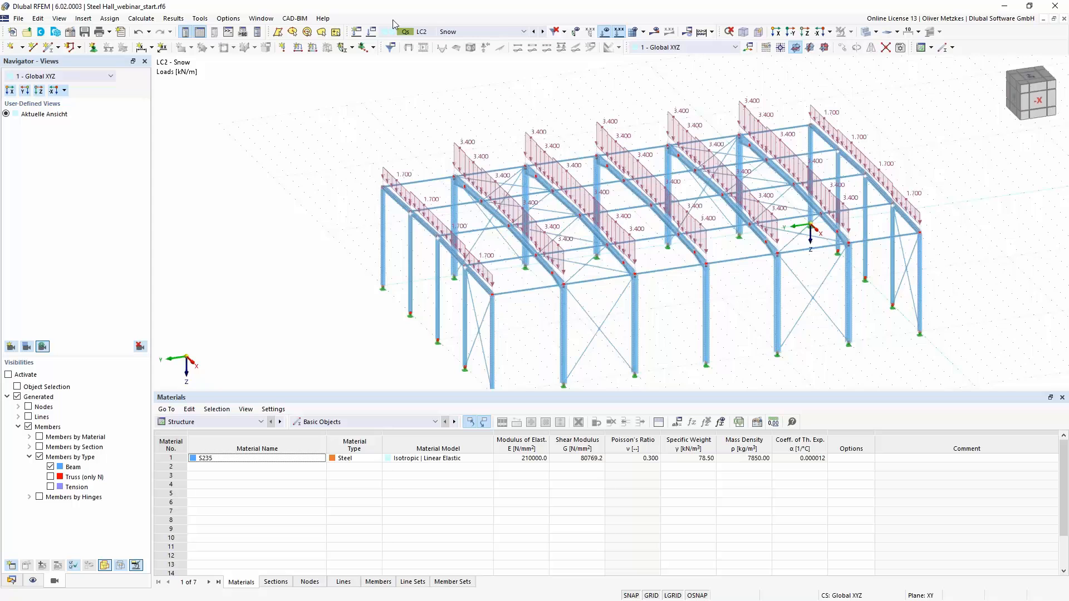
pyautogui.click(446, 32)
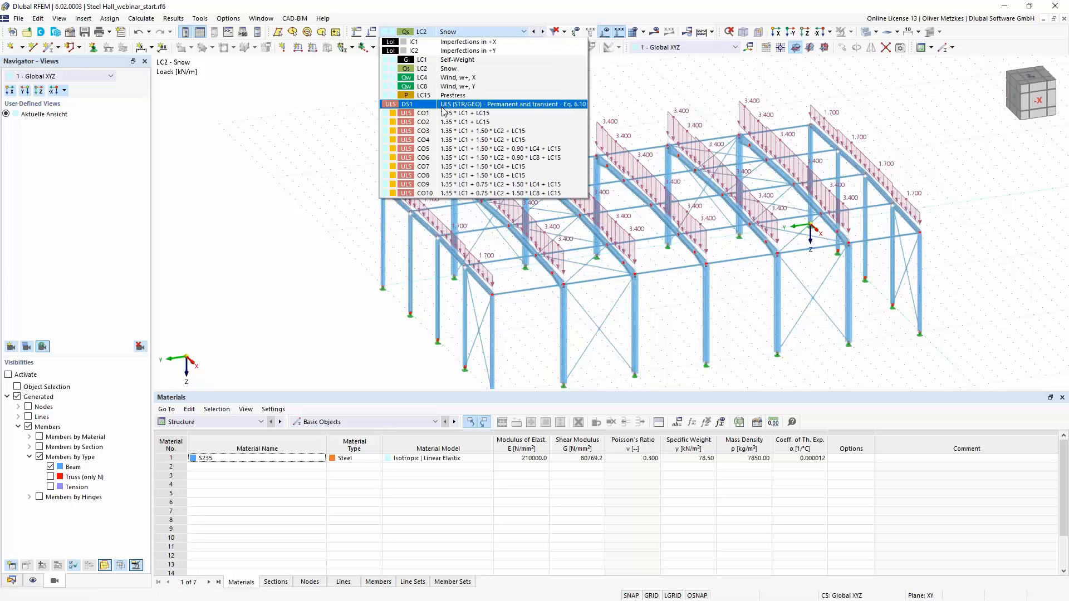
pyautogui.click(444, 105)
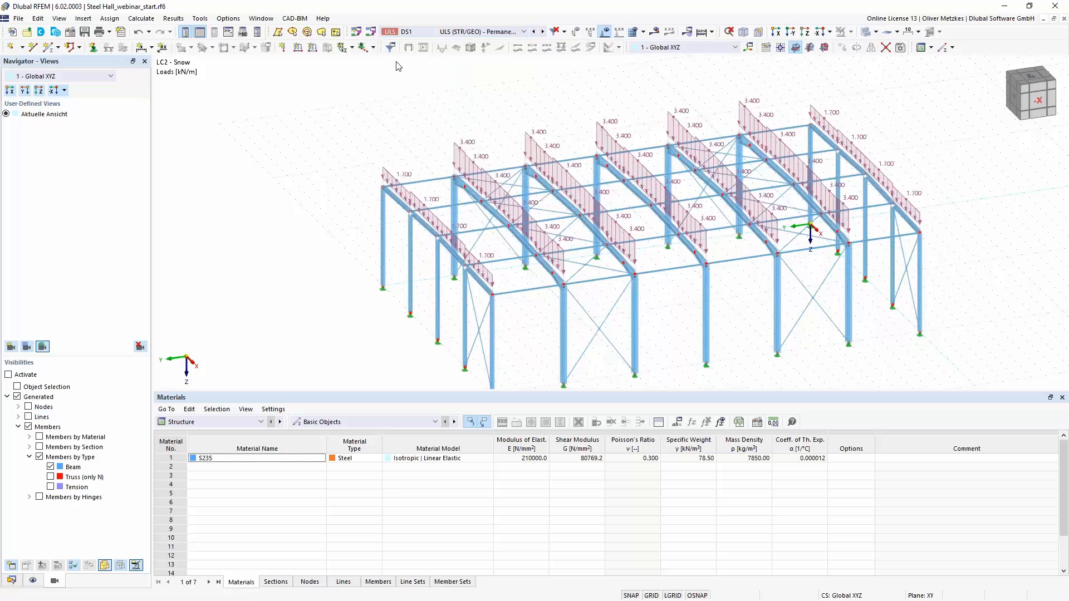
pyautogui.click(654, 31)
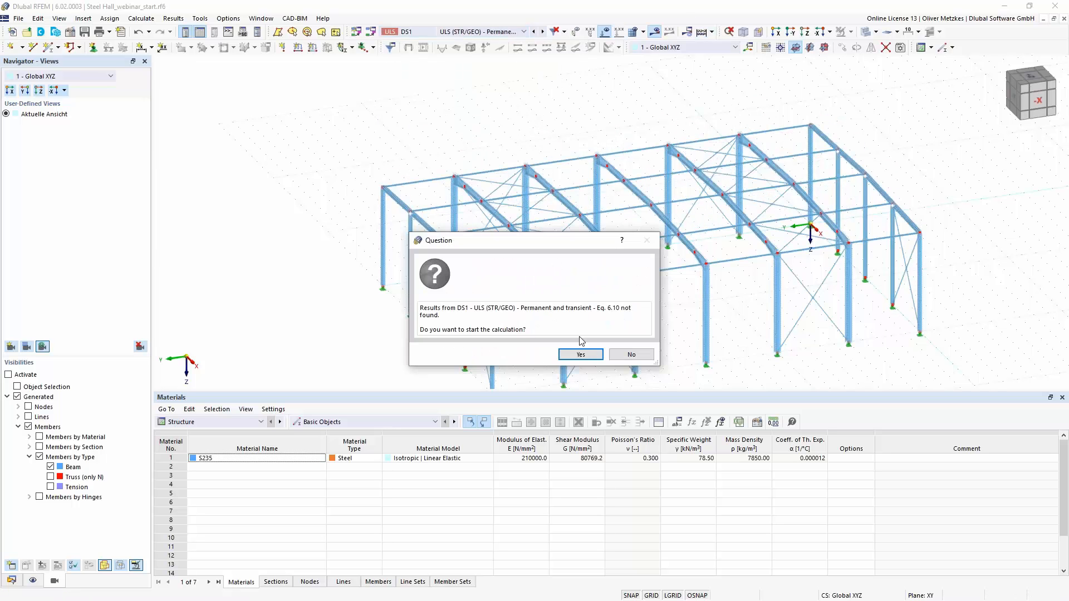
pyautogui.click(573, 353)
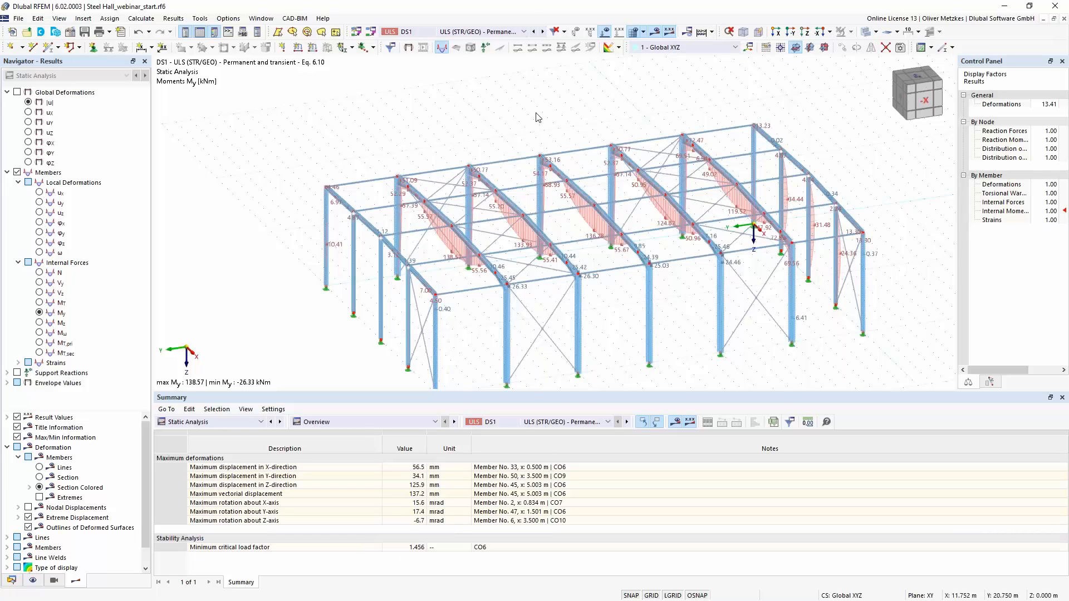
# - Display the stability analysis results of load combination CO6 and examine the first mode shape on the frame rafters
pyautogui.click(494, 32)
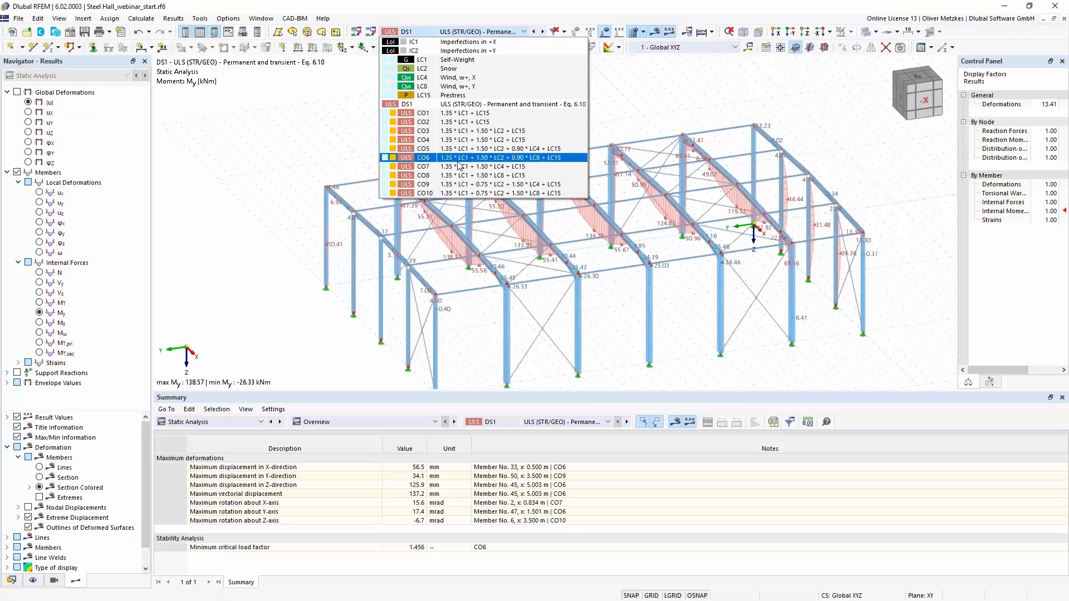
pyautogui.click(457, 158)
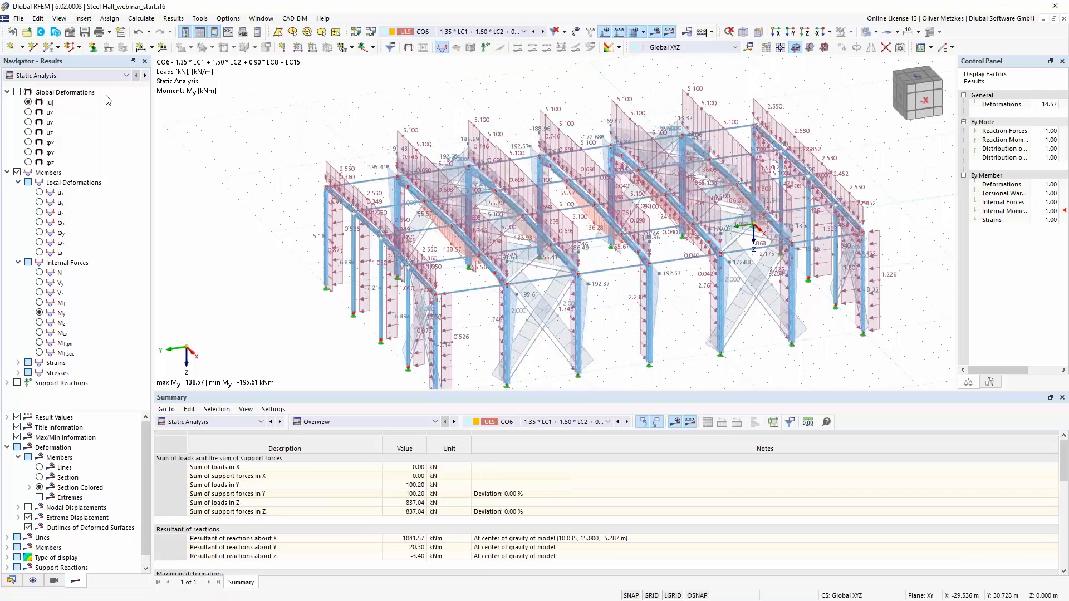
pyautogui.click(34, 75)
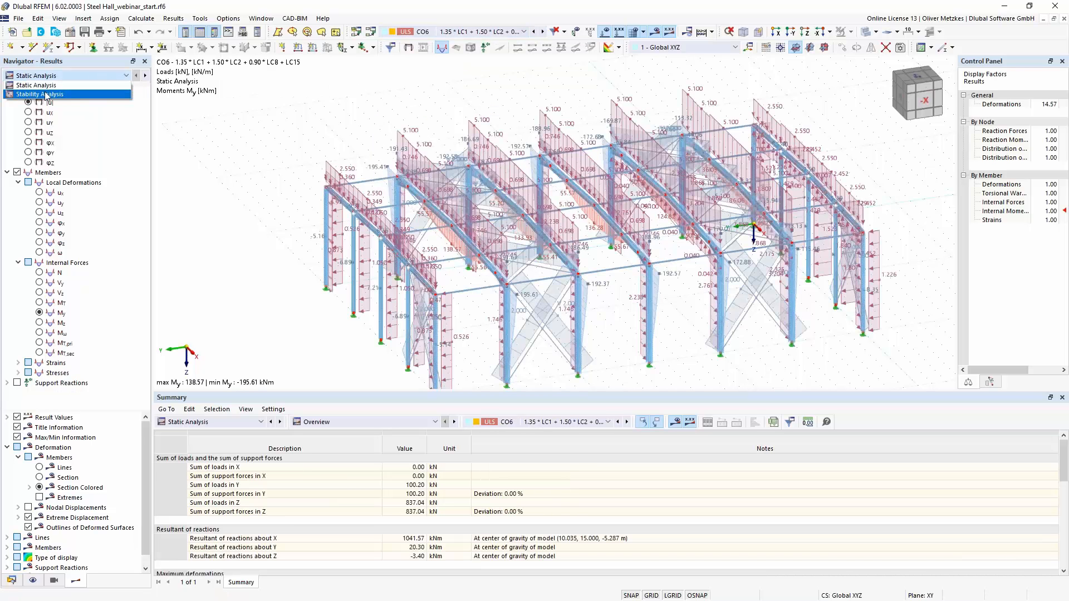
pyautogui.click(46, 95)
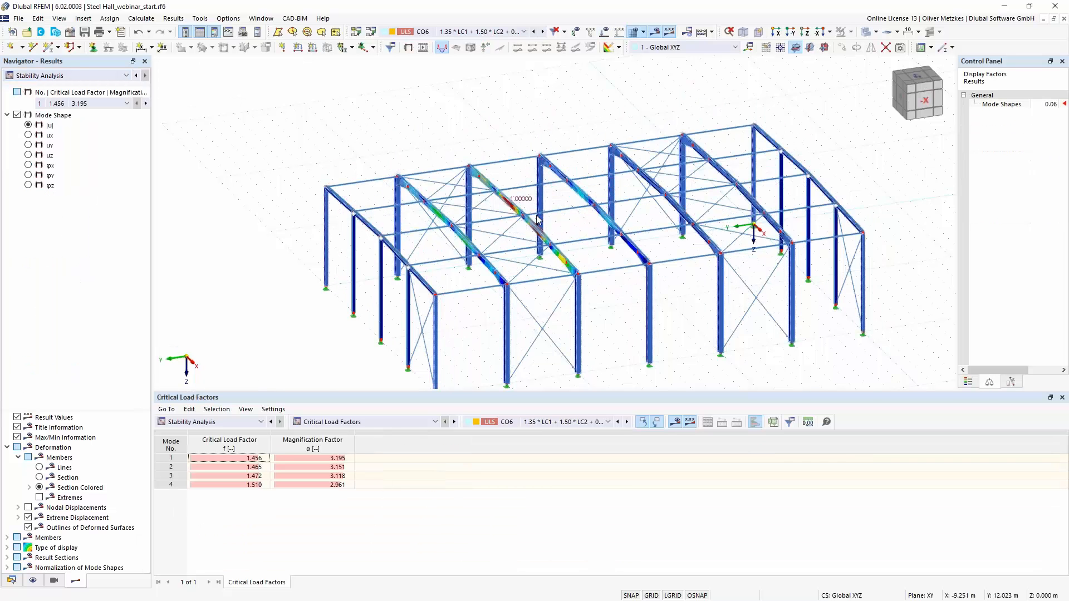
pyautogui.scroll(3, 534, 214)
pyautogui.keyDown('ctrl'); pyautogui.moveTo(605, 242); pyautogui.dragTo(474, 207, button='middle'); pyautogui.keyUp('ctrl')
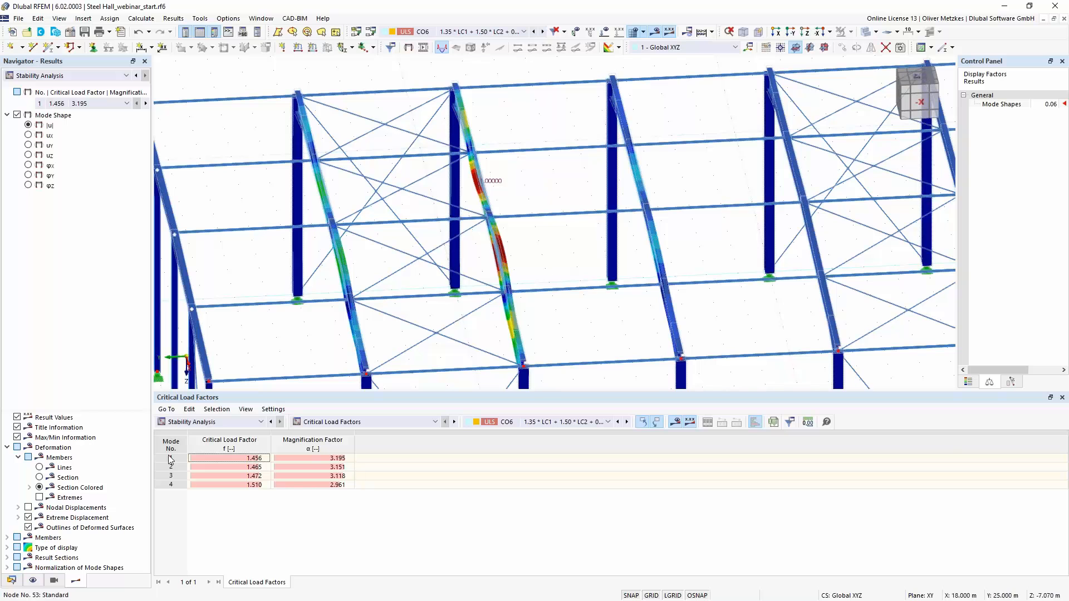
# - Change the round bar section of the bracing members to R 10
pyautogui.click(11, 580)
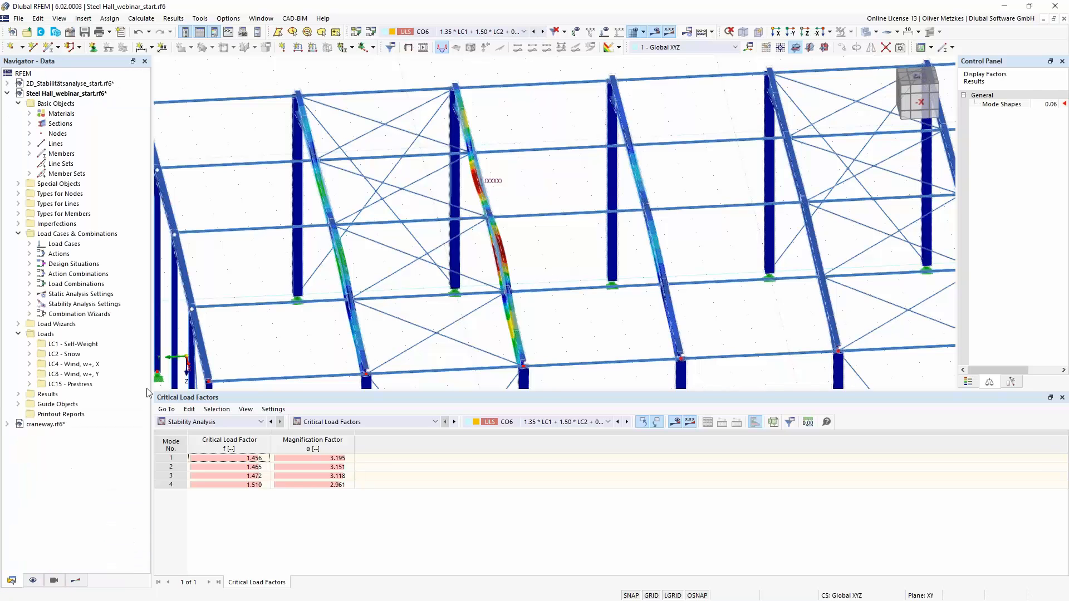
pyautogui.click(30, 124)
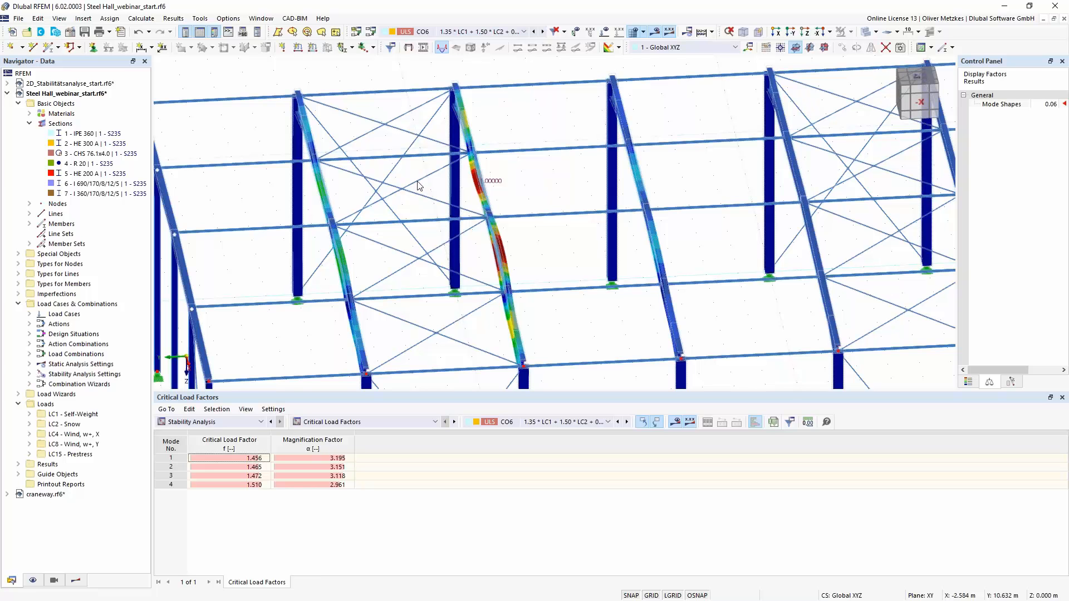
pyautogui.doubleClick(83, 164)
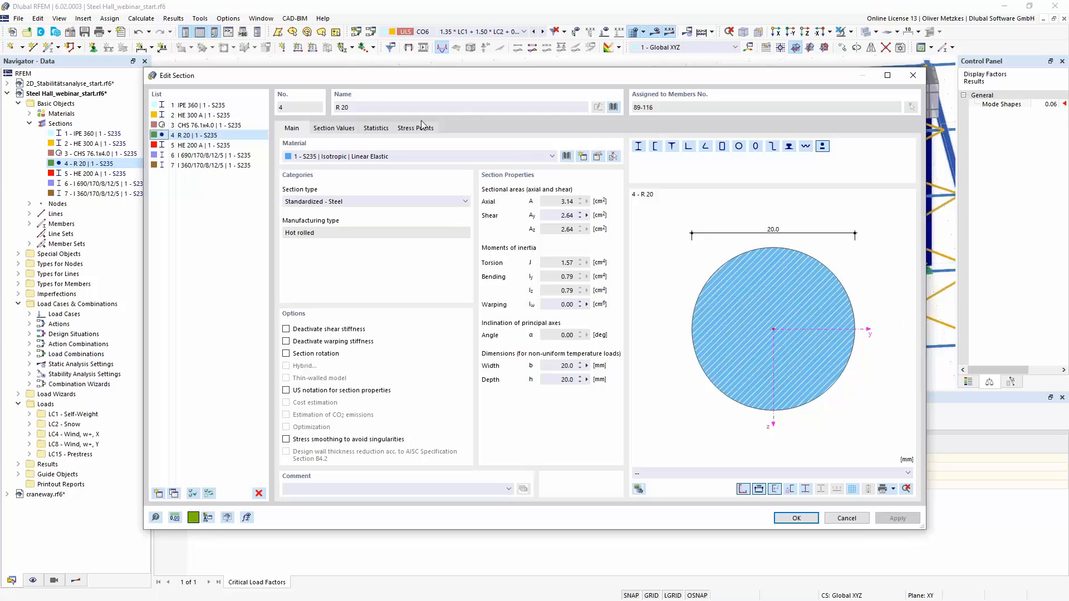
pyautogui.doubleClick(344, 107)
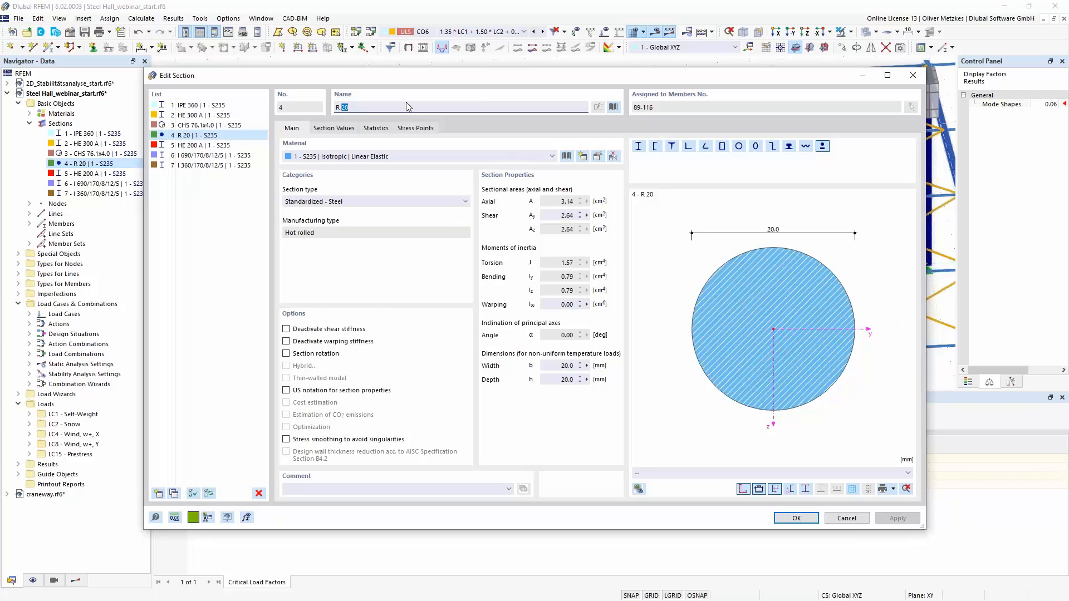
pyautogui.write('10')
pyautogui.click(796, 517)
pyautogui.click(581, 353)
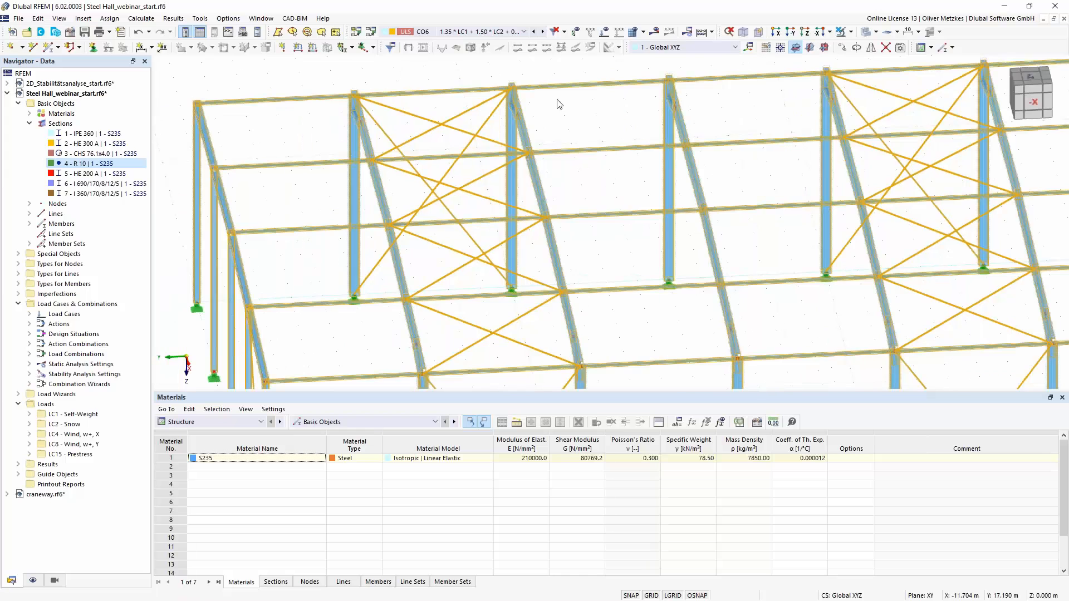
# - Recalculate load combination CO6 and display its stability analysis results
pyautogui.click(654, 33)
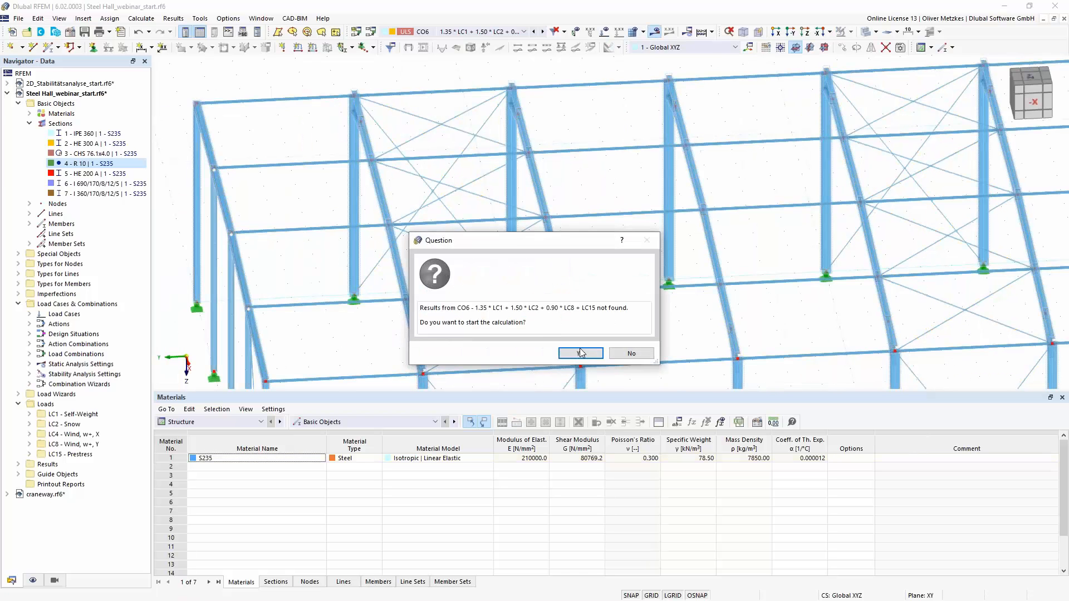
pyautogui.click(582, 353)
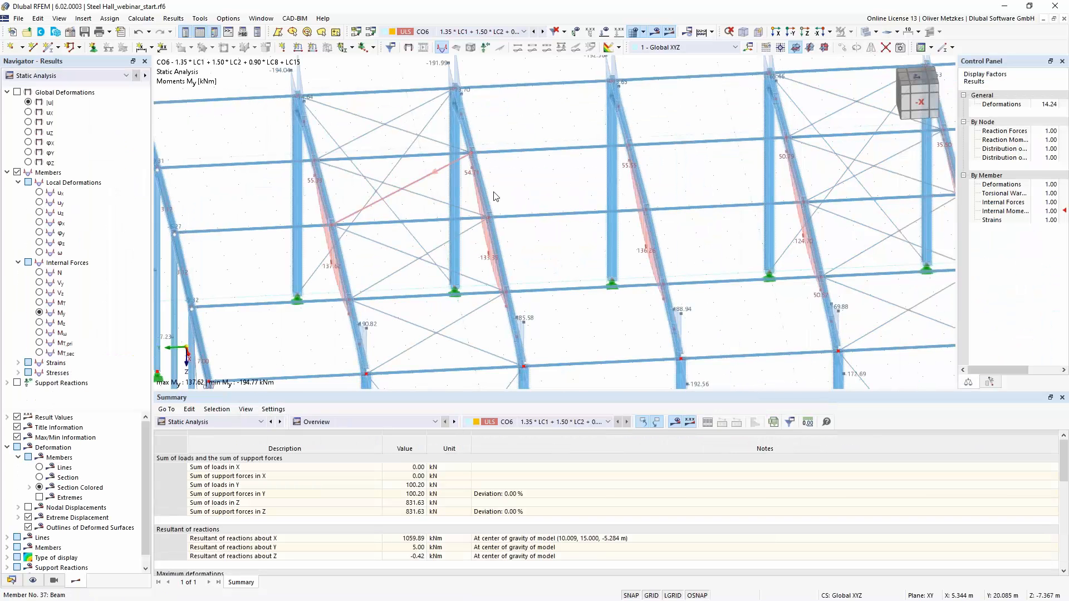
pyautogui.click(68, 76)
pyautogui.click(63, 94)
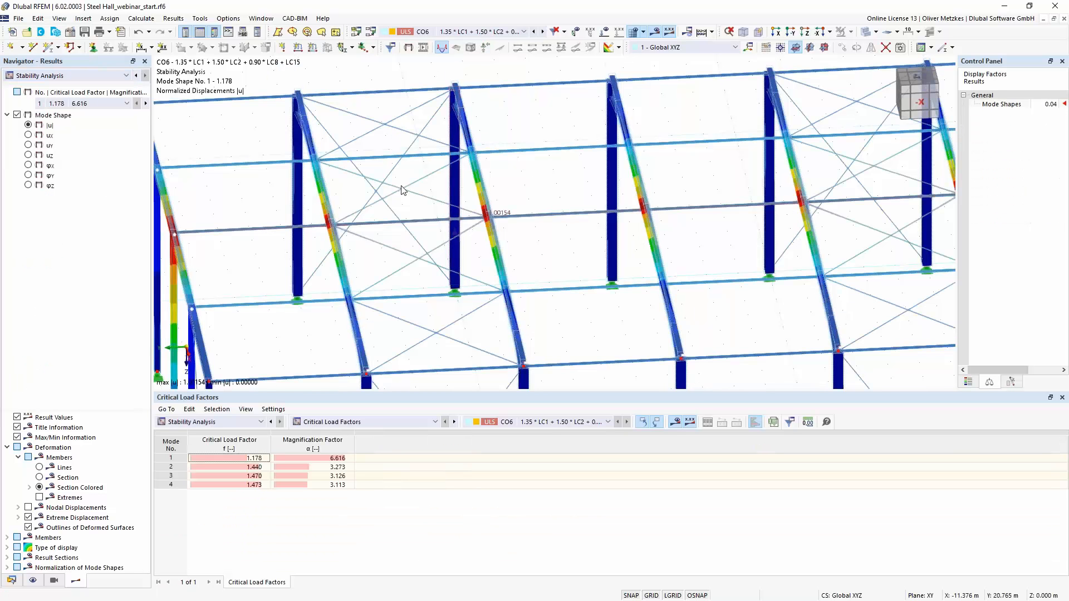
# - Examine the first mode shape across the roof frames and purlins, and check its critical load factor
pyautogui.scroll(-2, 419, 285)
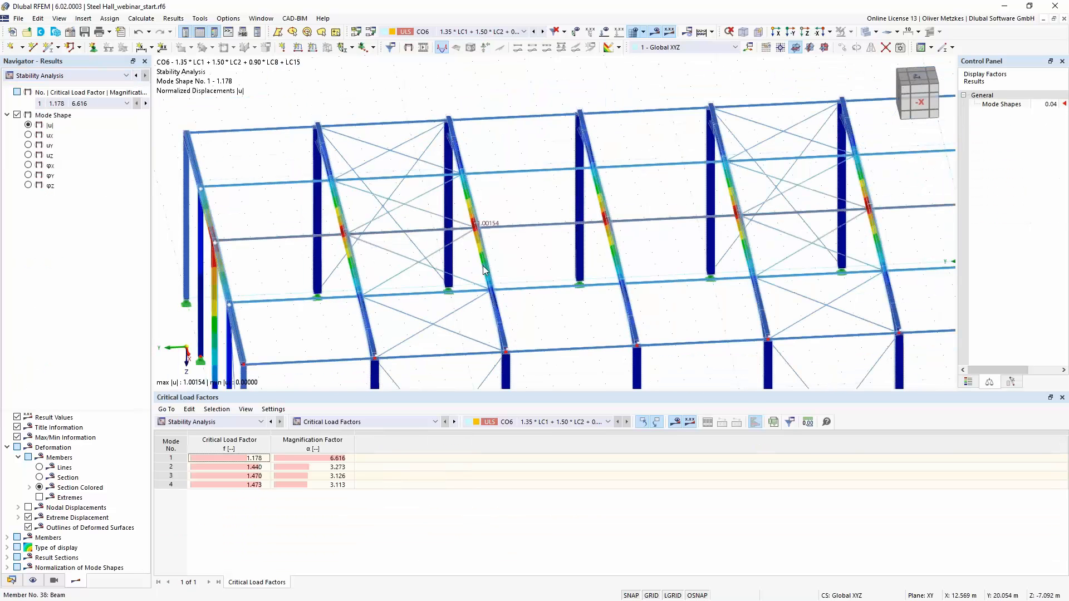
pyautogui.moveTo(660, 248); pyautogui.dragTo(582, 244, button='middle')
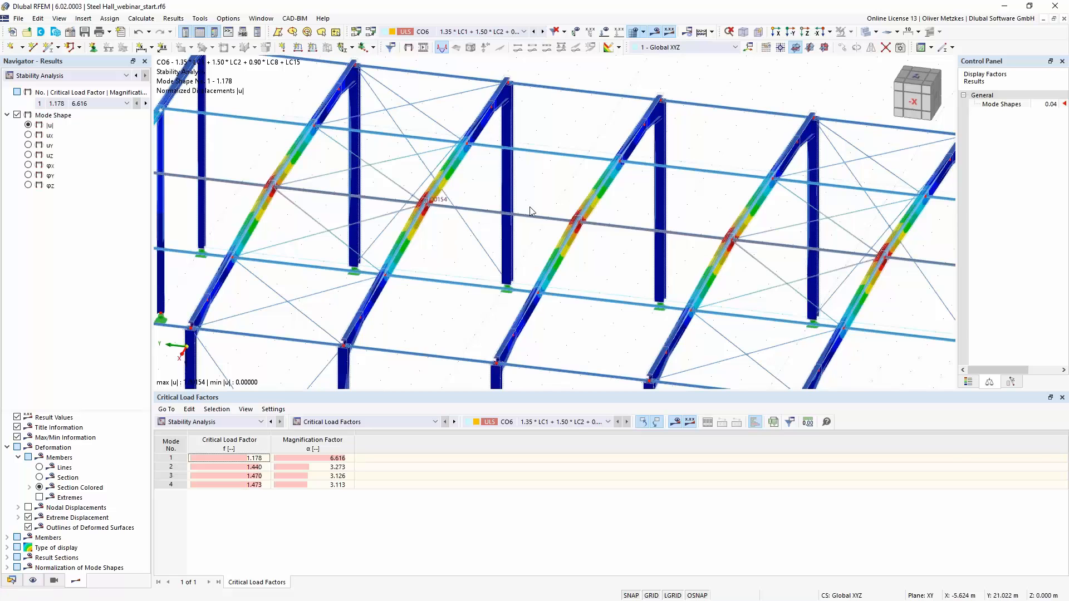
pyautogui.scroll(-1, 780, 232)
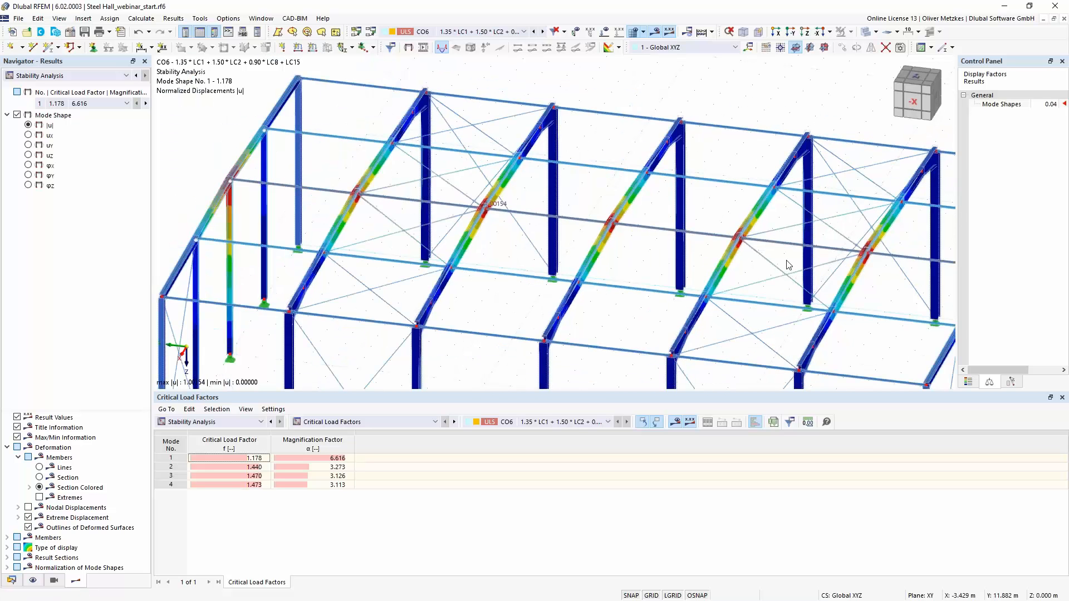
pyautogui.click(248, 458)
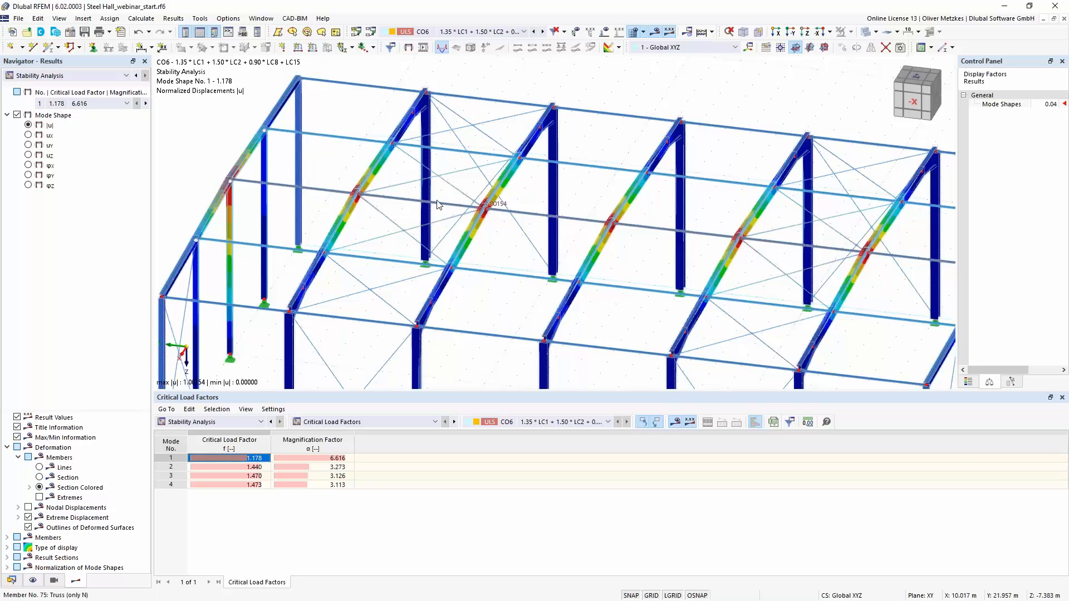
pyautogui.moveTo(437, 204)
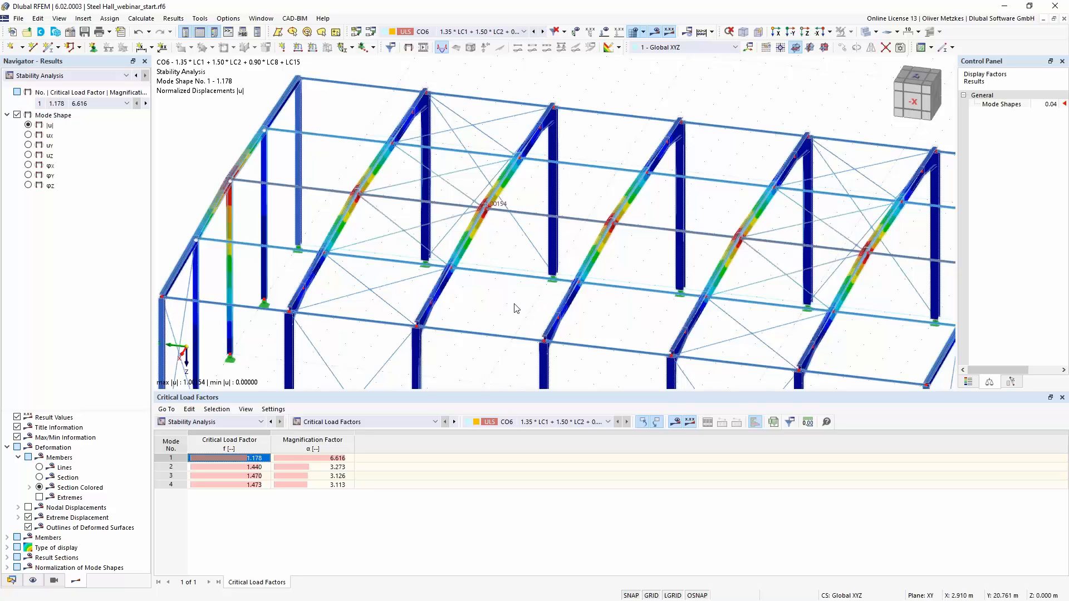
pyautogui.scroll(-2, 512, 310)
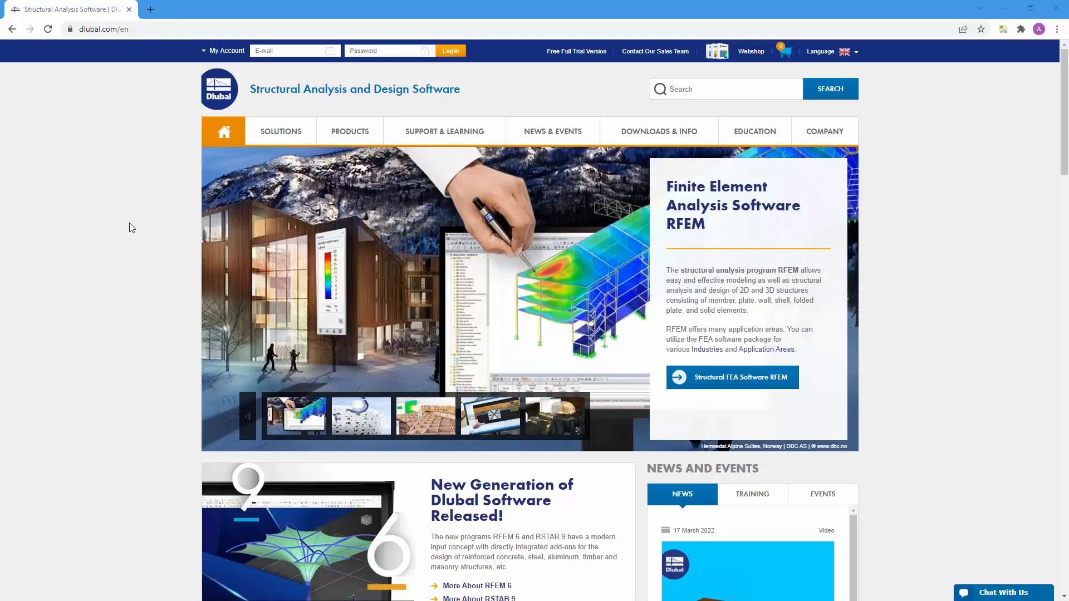
# - Switch to the Dlubal website in the browser, open its Knowledge Base and look through the article list
pyautogui.moveTo(426, 131)
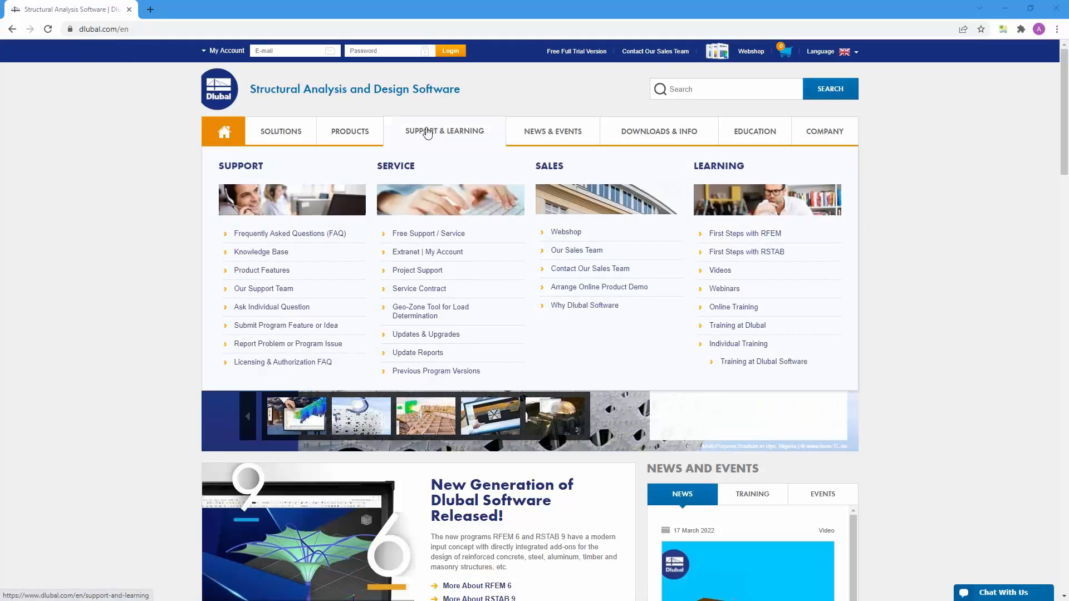
pyautogui.click(258, 255)
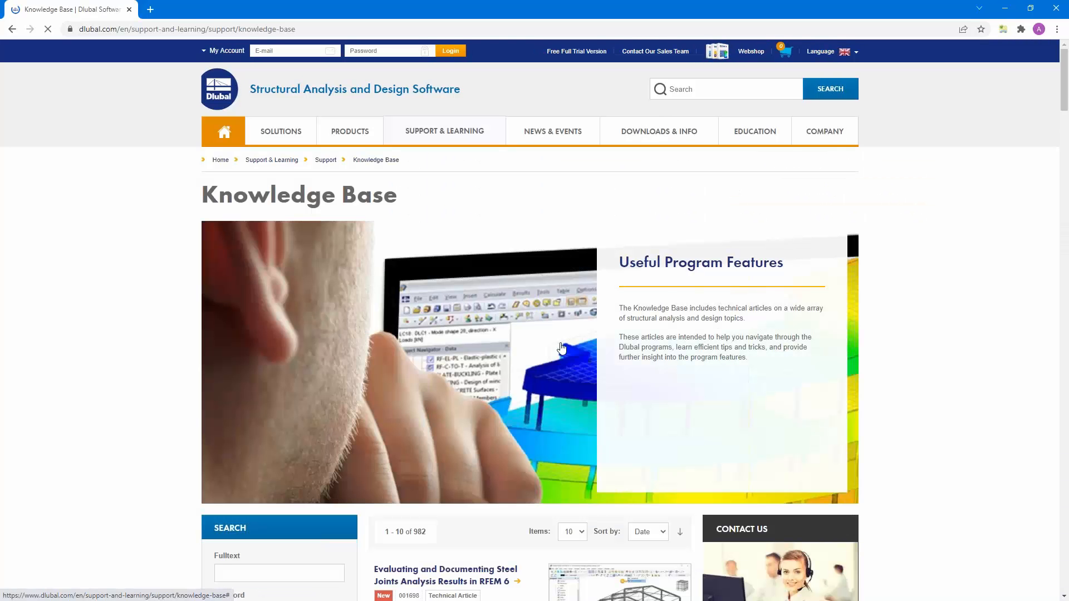
pyautogui.scroll(-10, 561, 348)
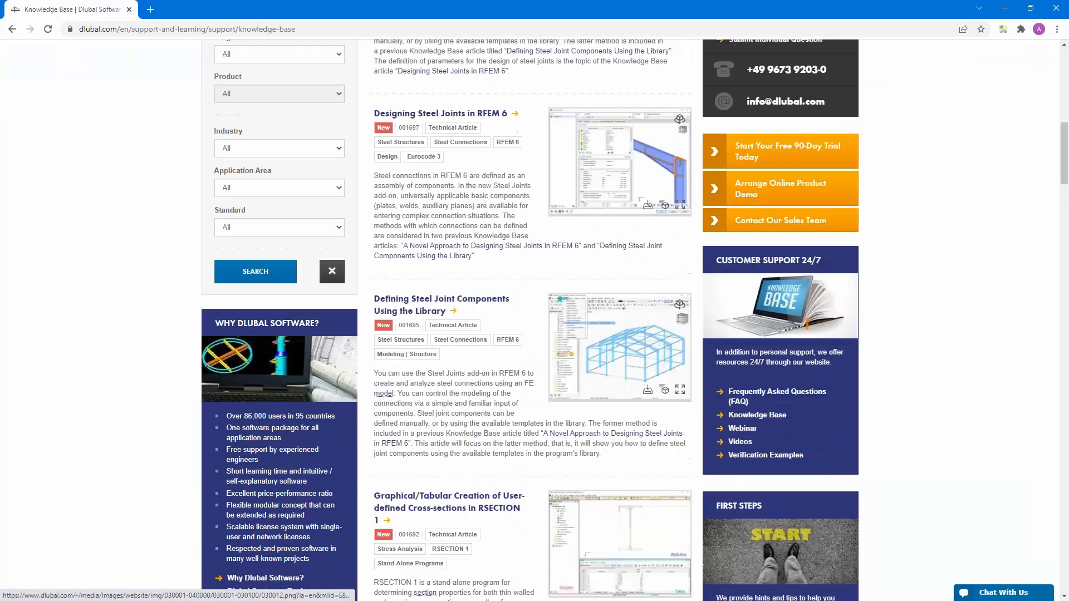
pyautogui.scroll(2, 561, 348)
pyautogui.scroll(5, 359, 406)
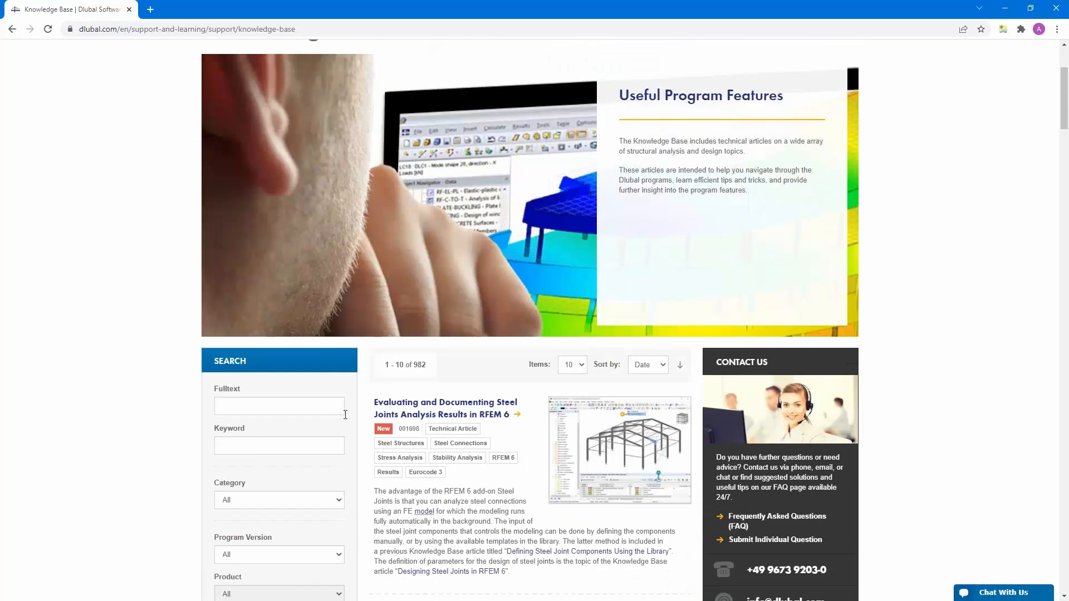
pyautogui.scroll(-2, 462, 418)
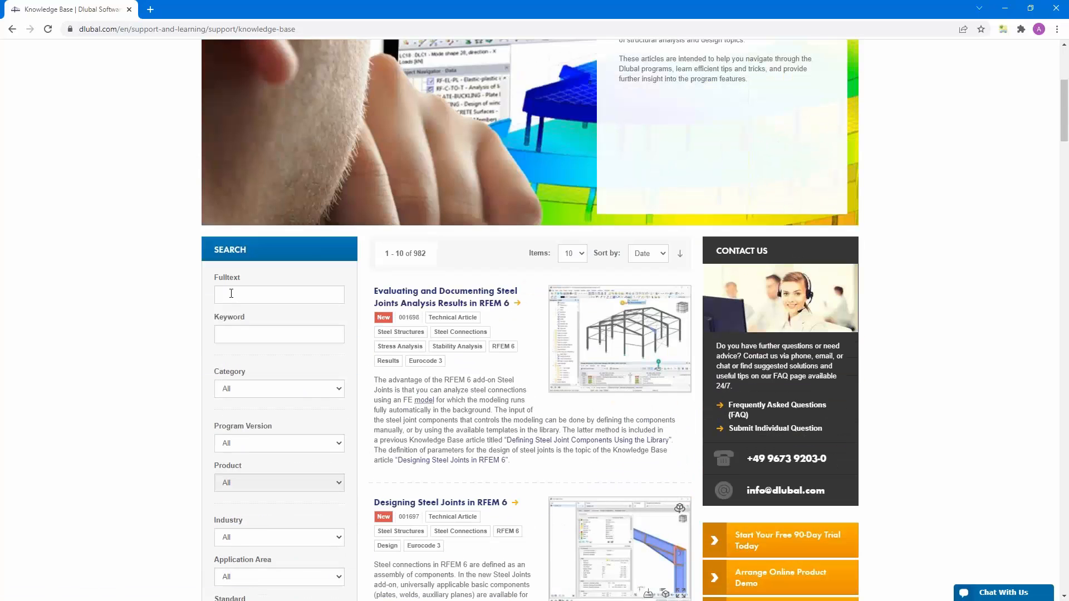
# - Search the Knowledge Base full text for "warping"
pyautogui.click(231, 293)
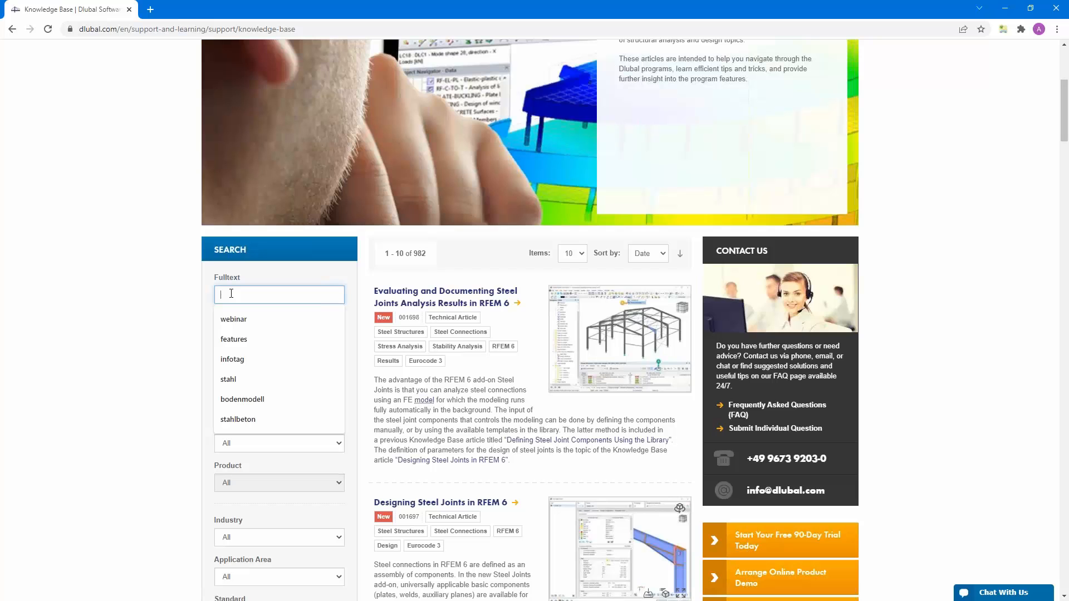
pyautogui.write('warpi')
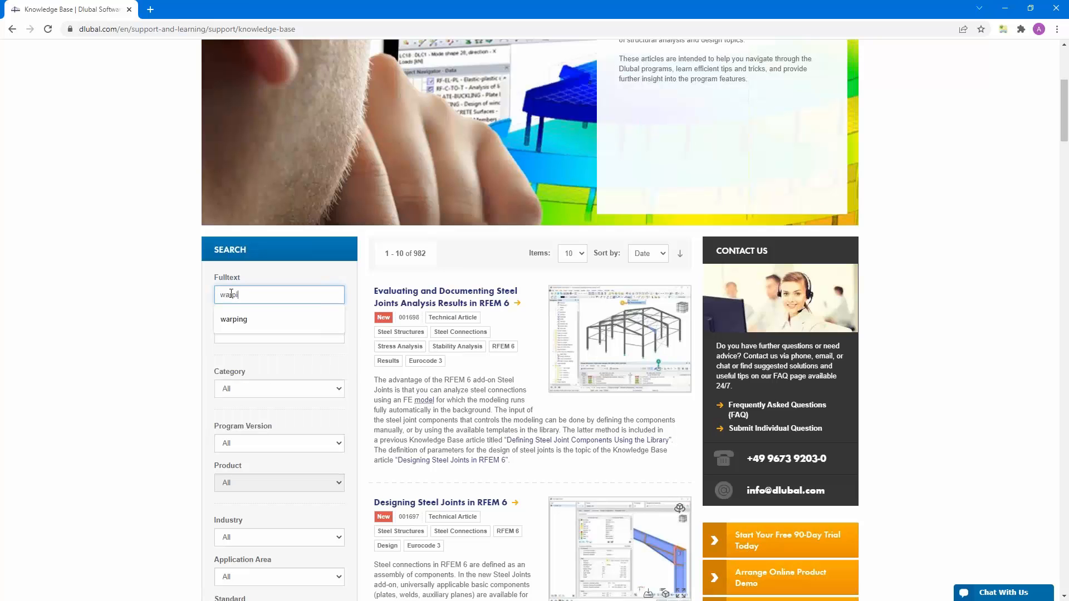
pyautogui.write('ng')
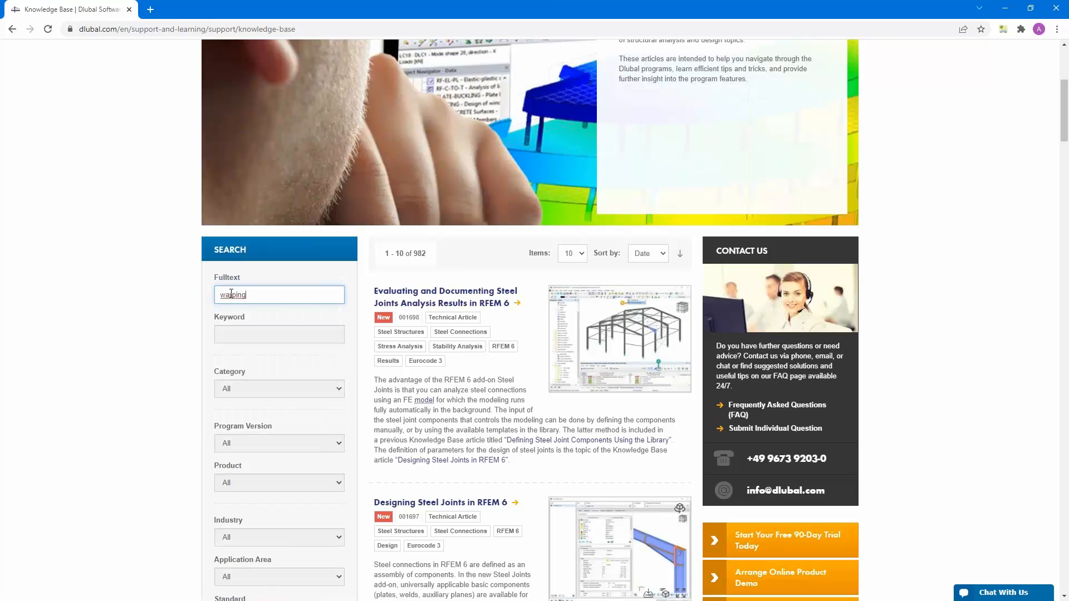
pyautogui.press('Return')
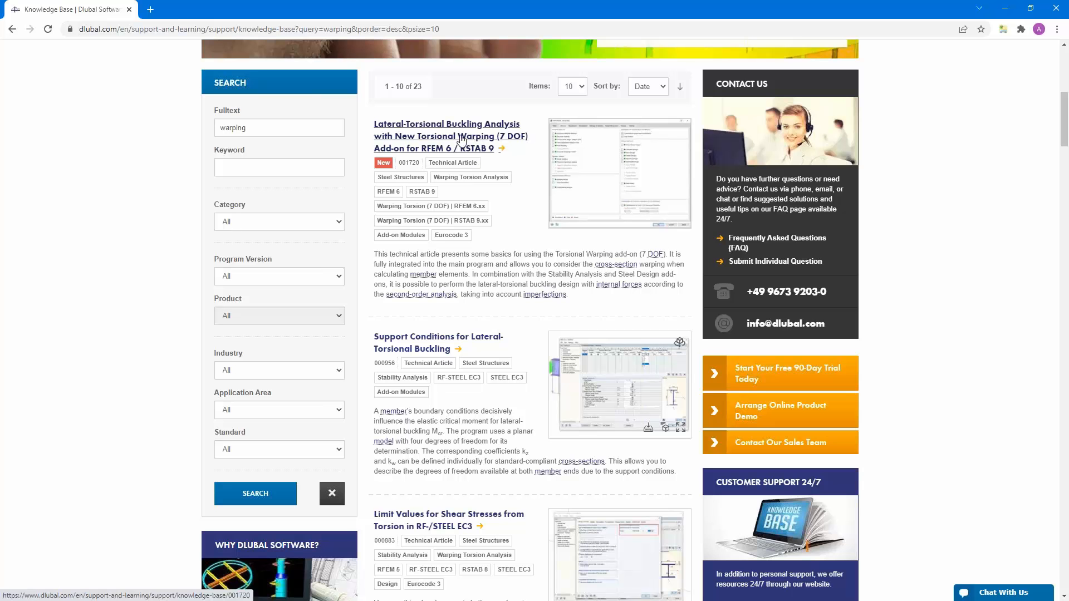
# - Open and skim the article "Lateral-Torsional Buckling Analysis with New Torsional Warping (7 DOF) Add-on for RFEM 6 / RSTAB 9"
pyautogui.click(466, 151)
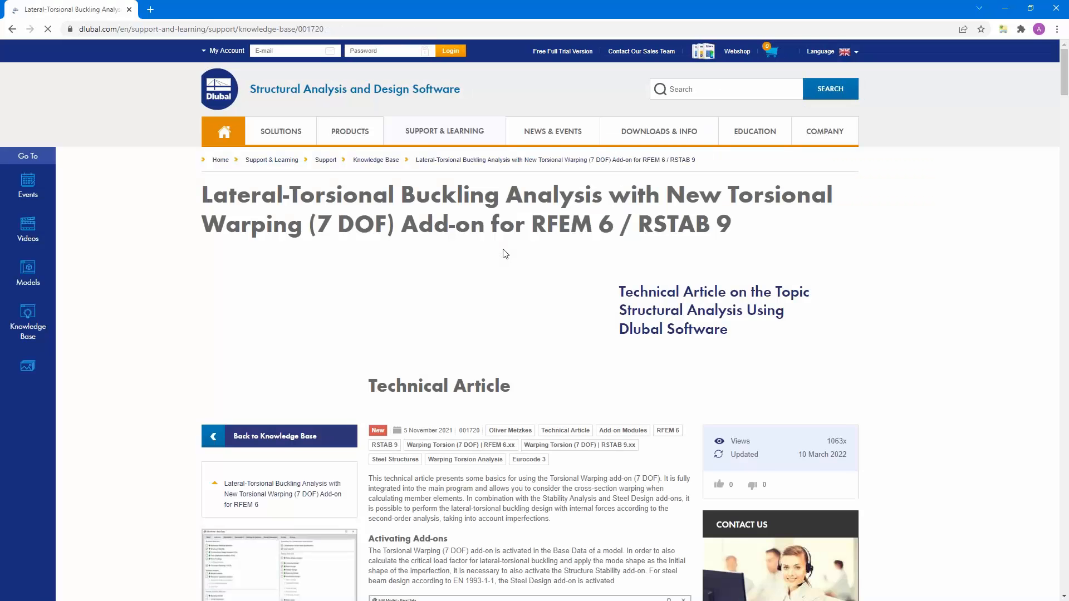
pyautogui.scroll(-16, 505, 253)
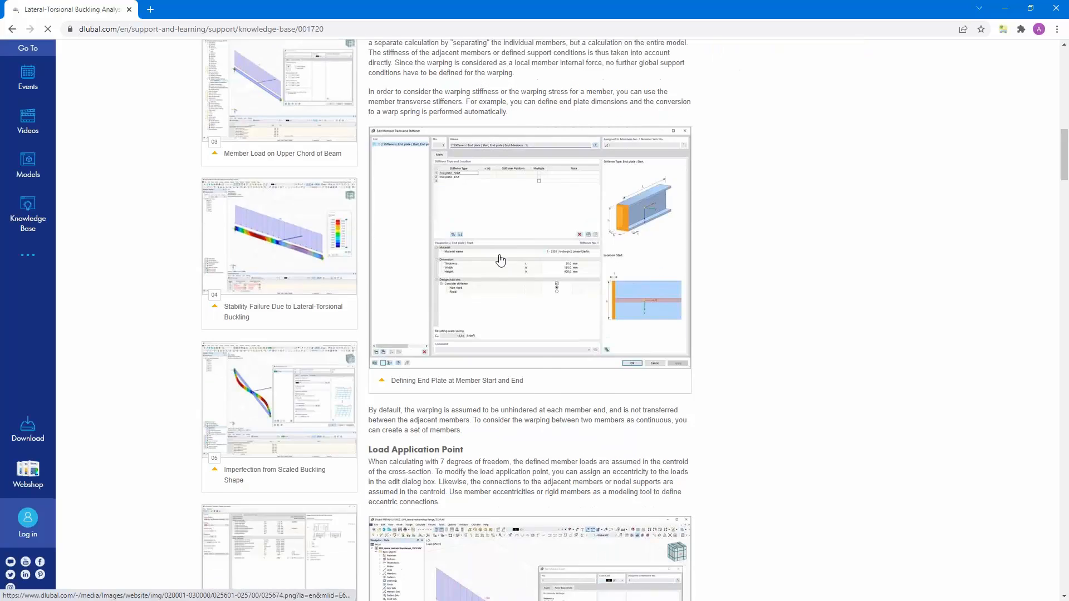
pyautogui.scroll(10, 501, 259)
pyautogui.scroll(6, 529, 317)
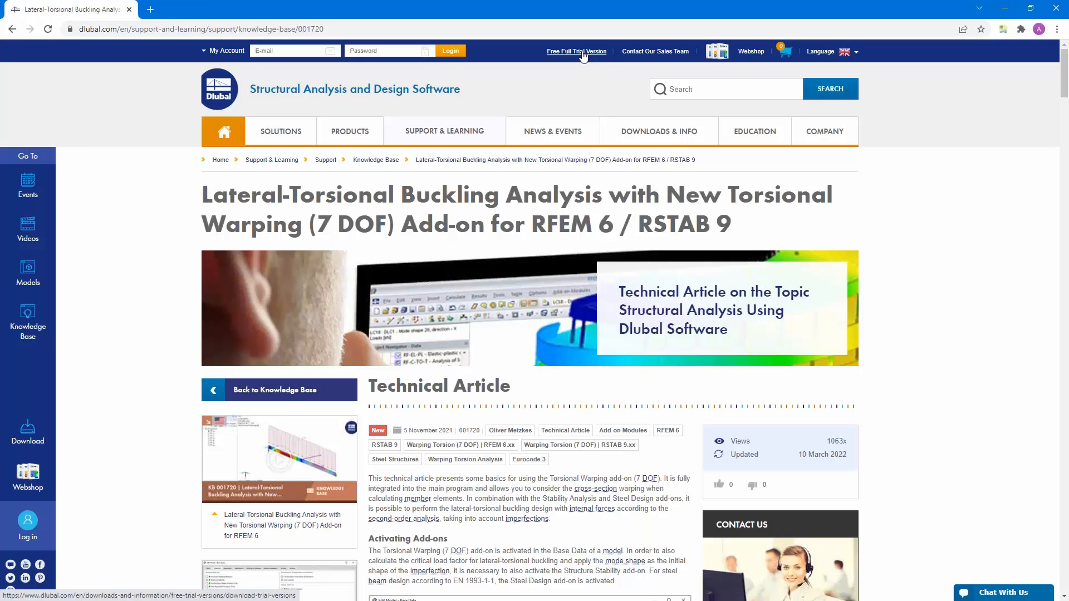
# - Look through the programs offered on the Free Full Trial Version page and return to the article
pyautogui.click(583, 51)
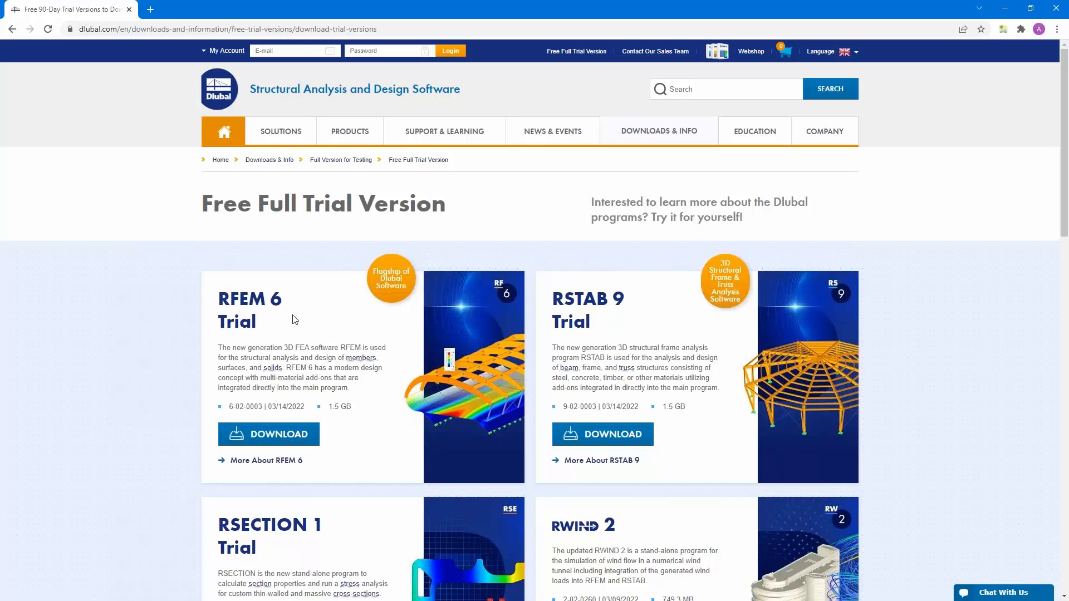
pyautogui.scroll(-4, 295, 320)
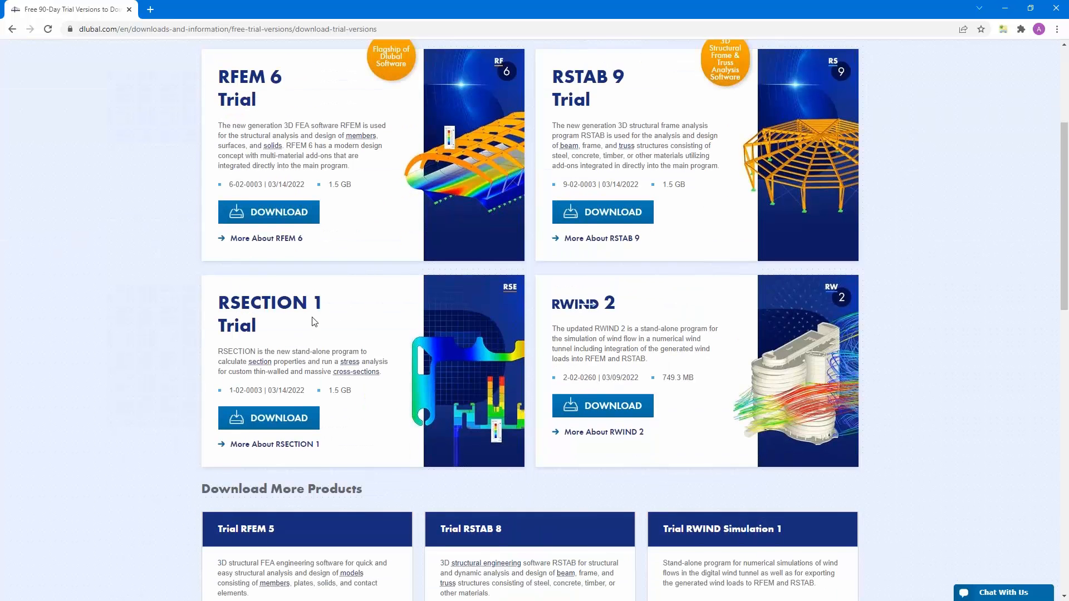
pyautogui.scroll(4, 314, 321)
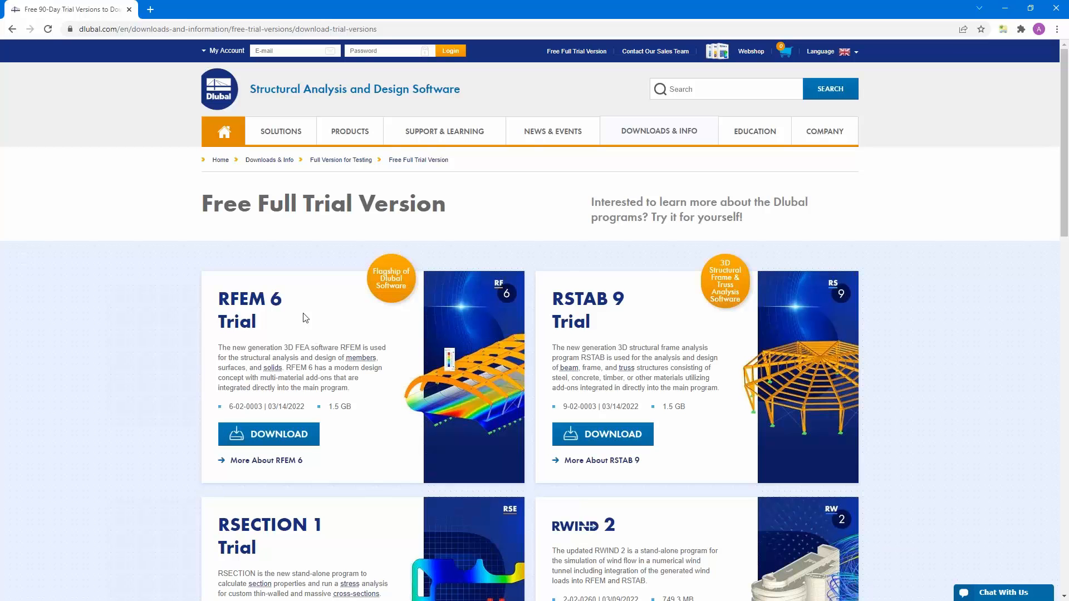
pyautogui.click(12, 29)
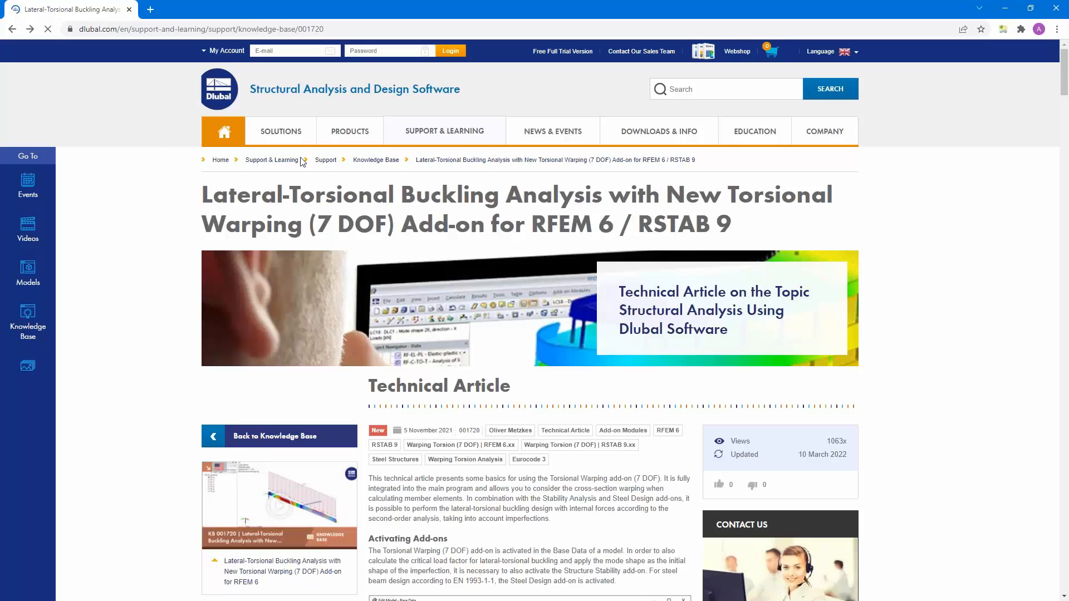
# - Find the "Stability Analysis and Torsional Warping (7 DOF) in RFEM 6" entry in the webinar list and open its page
pyautogui.moveTo(552, 136)
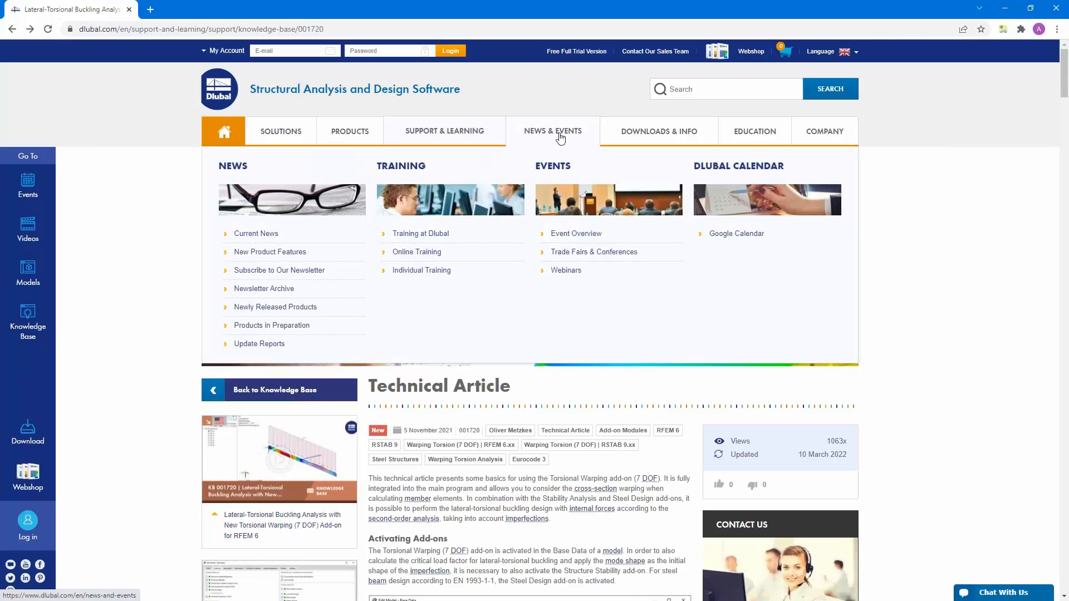
pyautogui.click(566, 270)
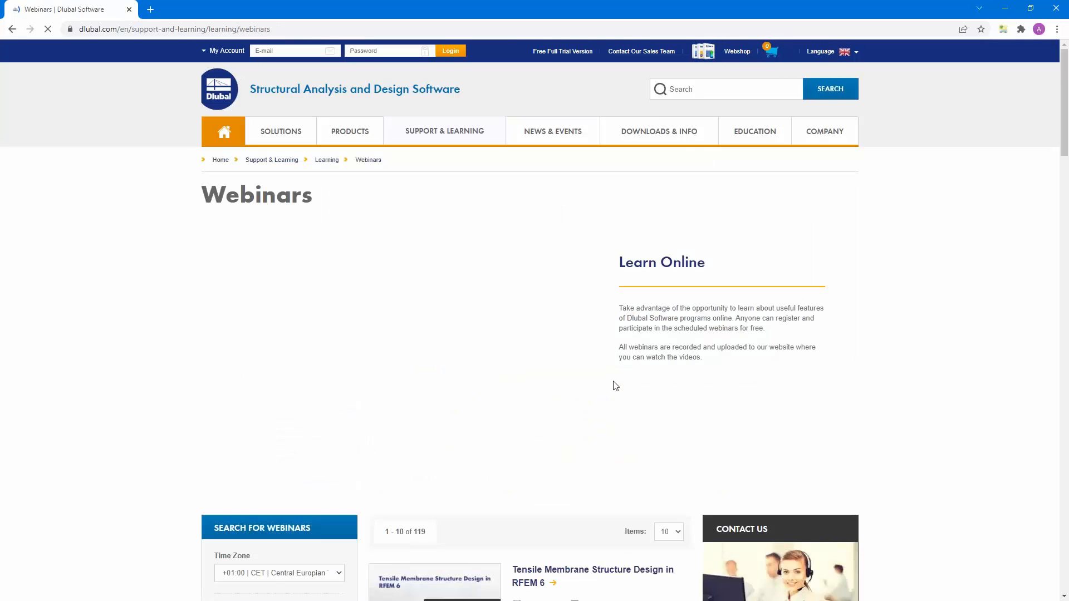
pyautogui.scroll(-6, 615, 385)
pyautogui.scroll(-7, 612, 385)
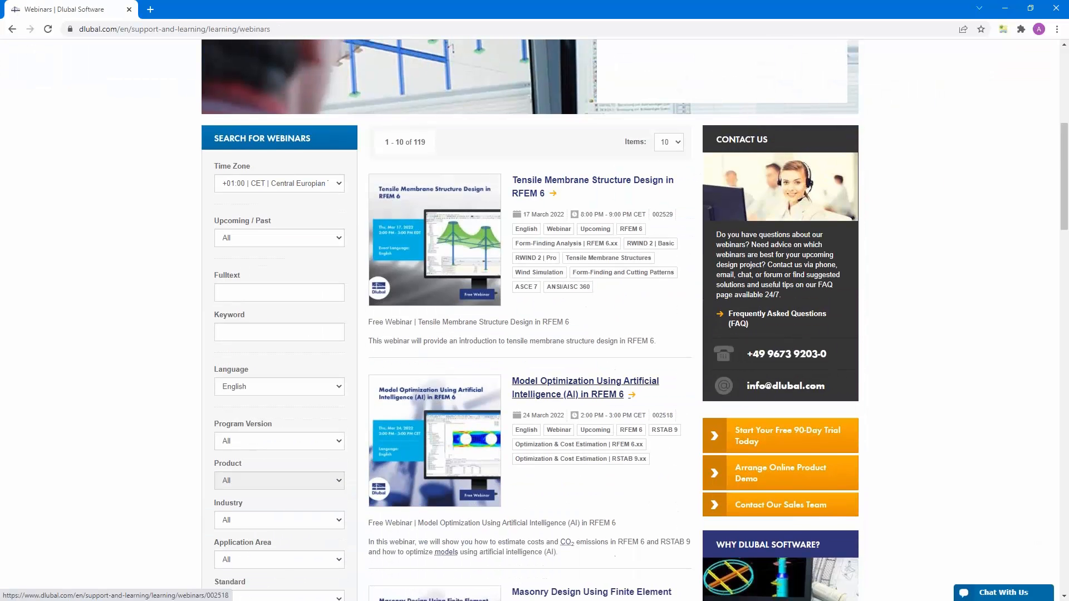
pyautogui.scroll(-8, 558, 231)
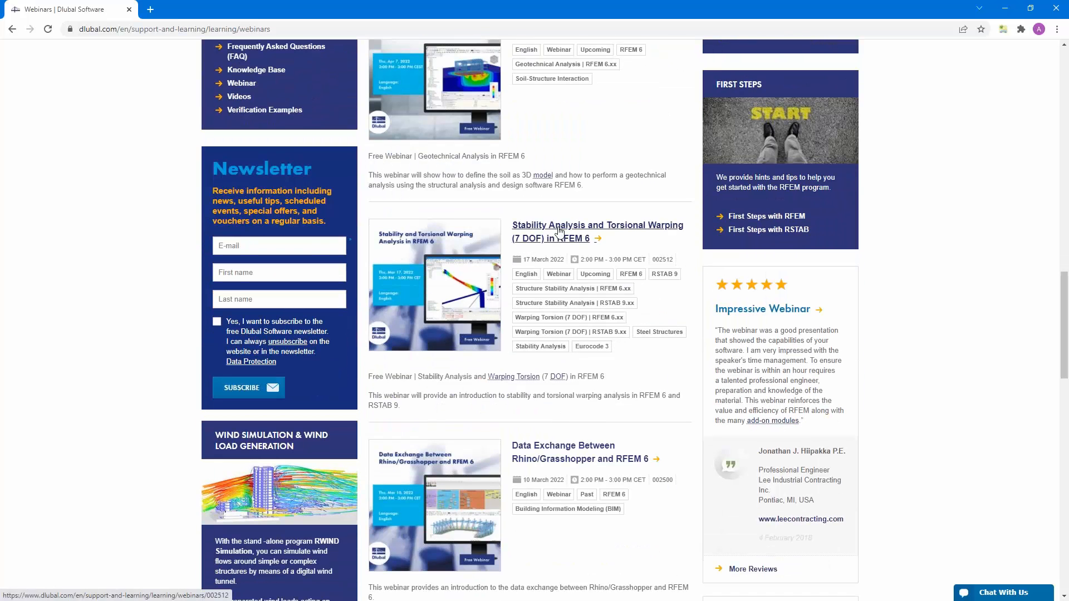
pyautogui.click(558, 231)
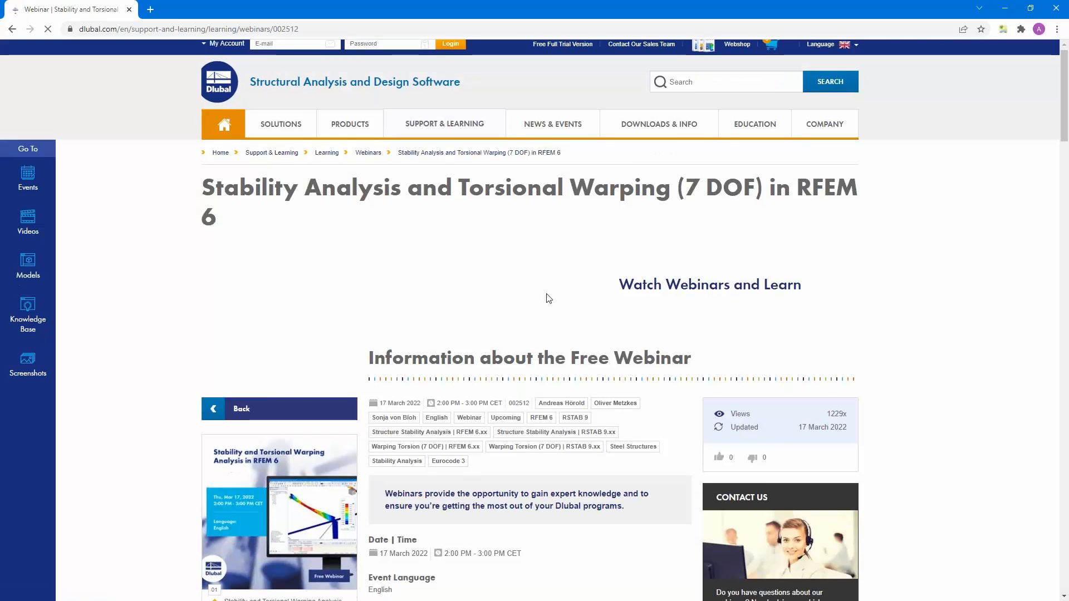
# - Examine the webinar page's Downloads, Links and Models to Download sections
pyautogui.scroll(-6, 549, 299)
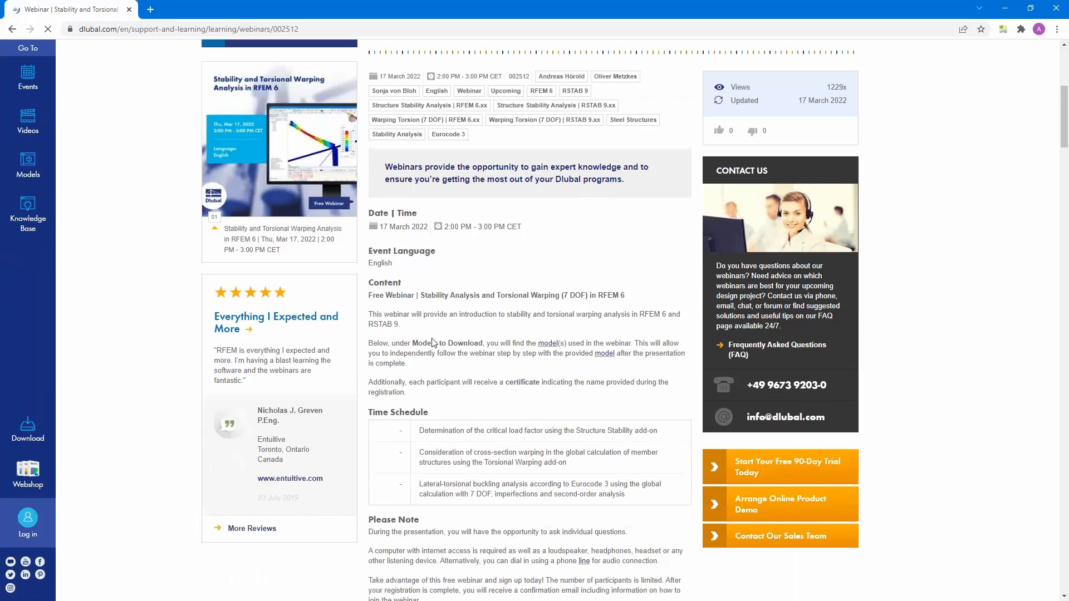
pyautogui.scroll(-12, 537, 378)
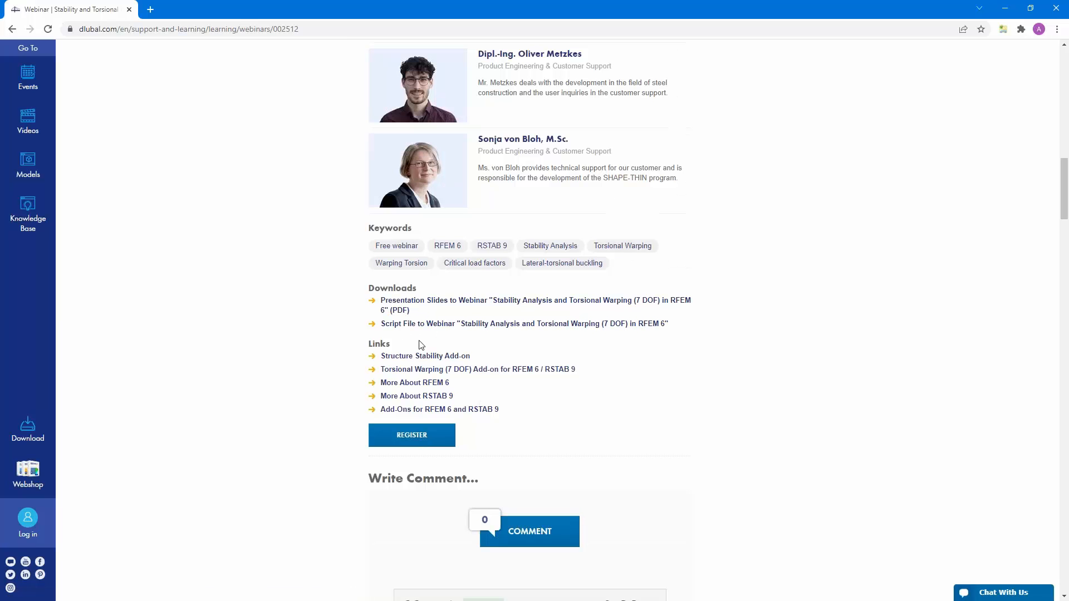
pyautogui.scroll(-7, 422, 344)
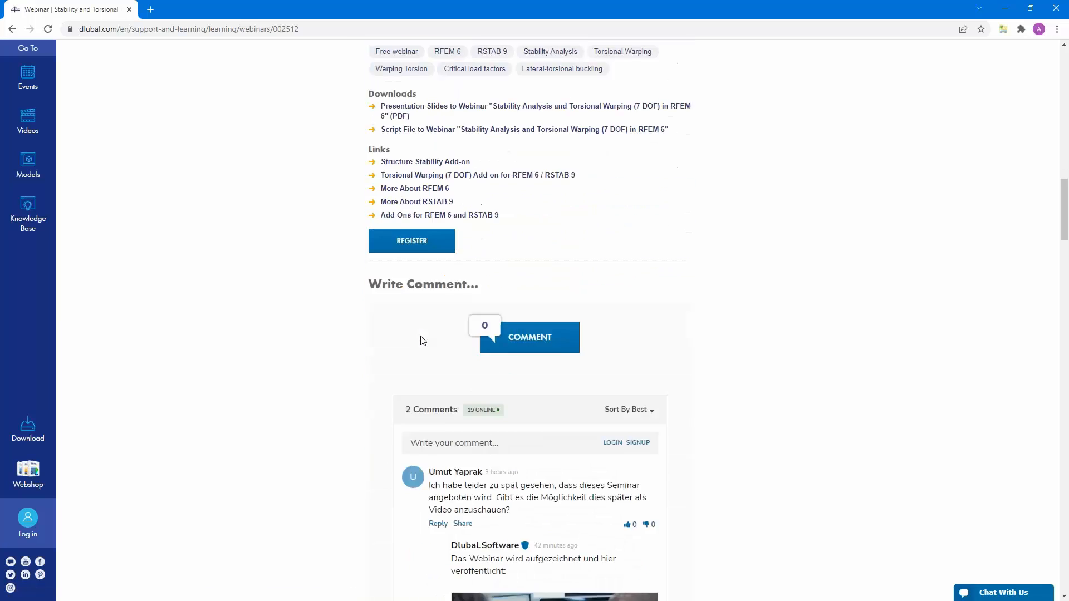
pyautogui.scroll(-17, 421, 340)
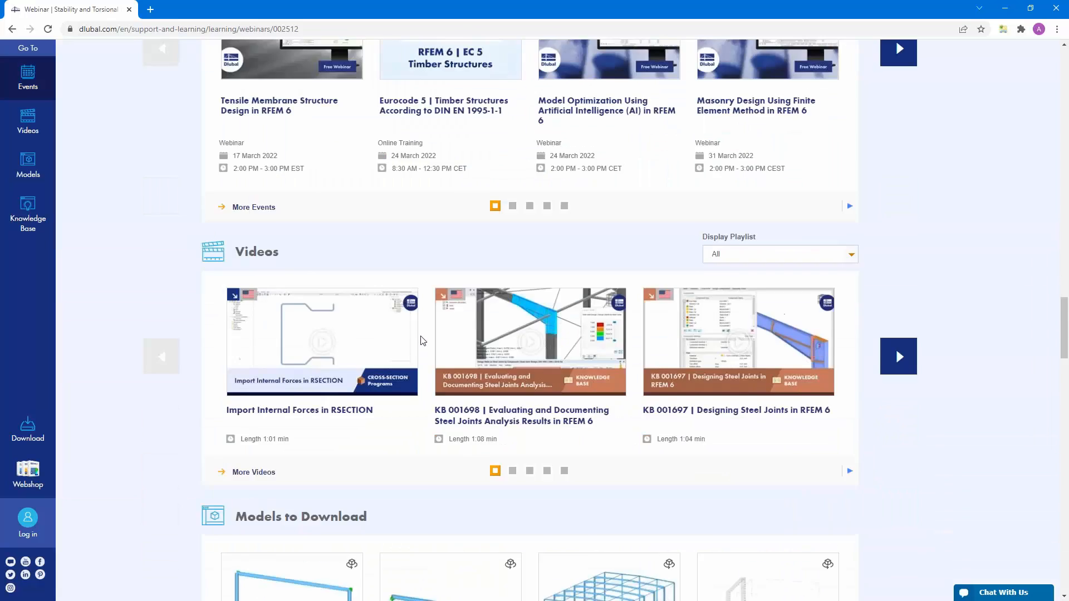
pyautogui.scroll(-5, 423, 340)
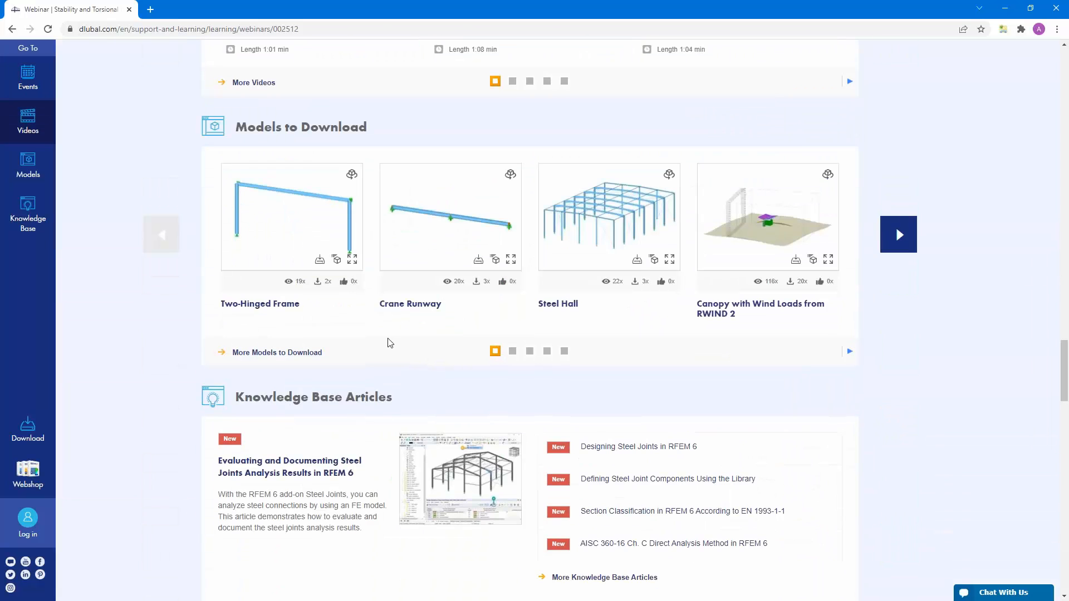
pyautogui.scroll(20, 389, 344)
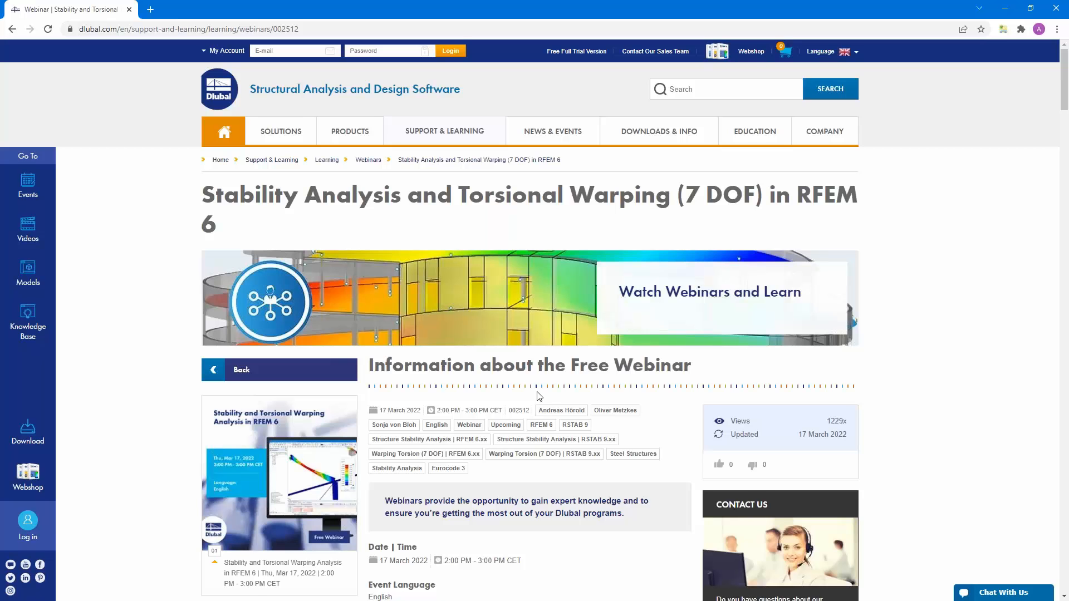
# - Review the webinar's content description and time schedule, and switch away from the browser
pyautogui.scroll(-6, 539, 396)
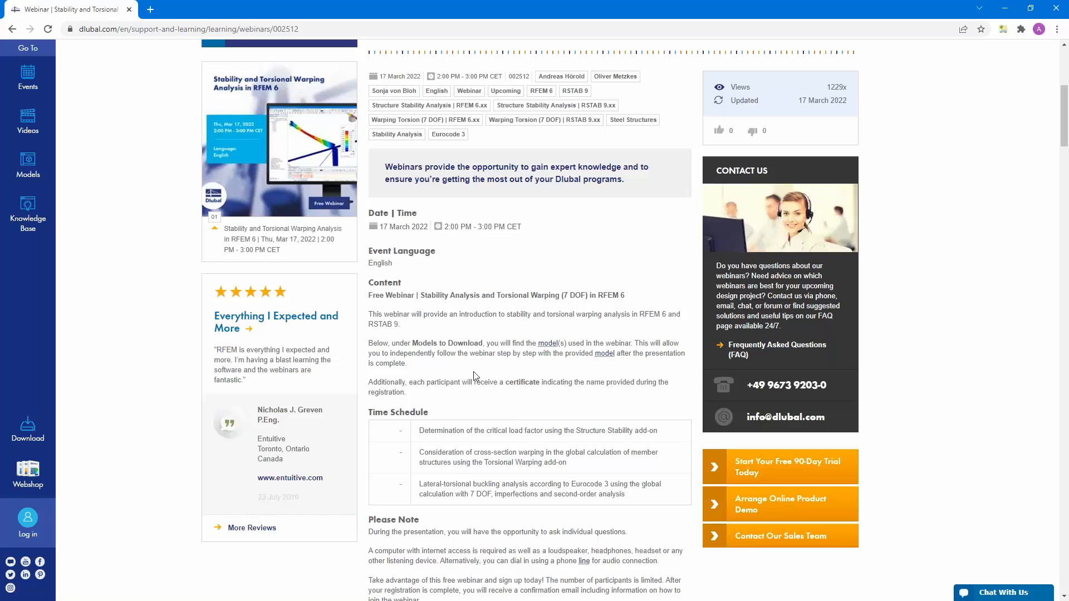
pyautogui.scroll(6, 382, 374)
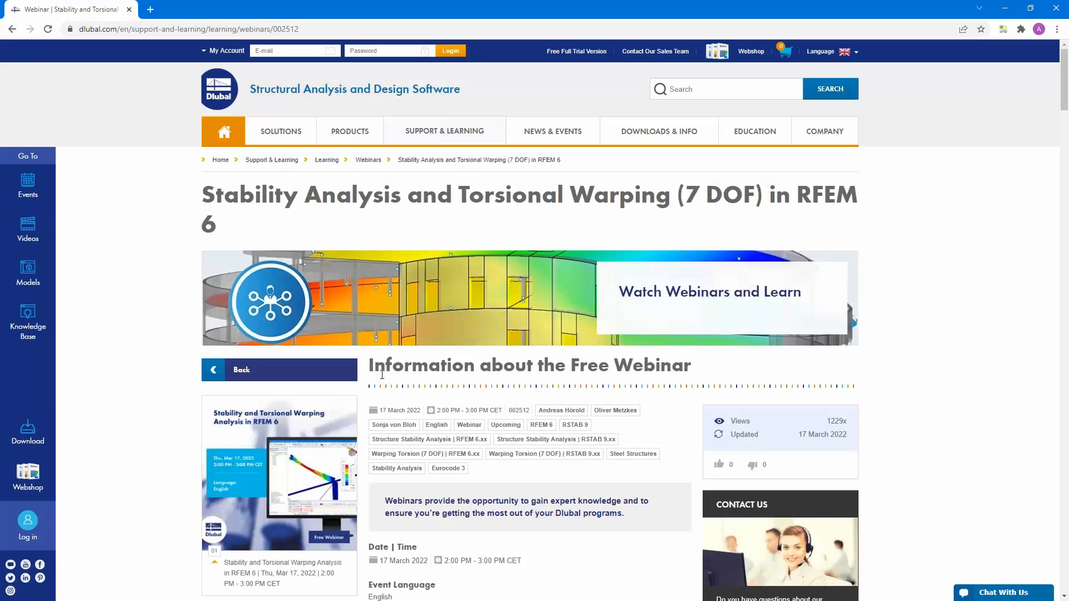
pyautogui.hotkey('alt', 'Tab')
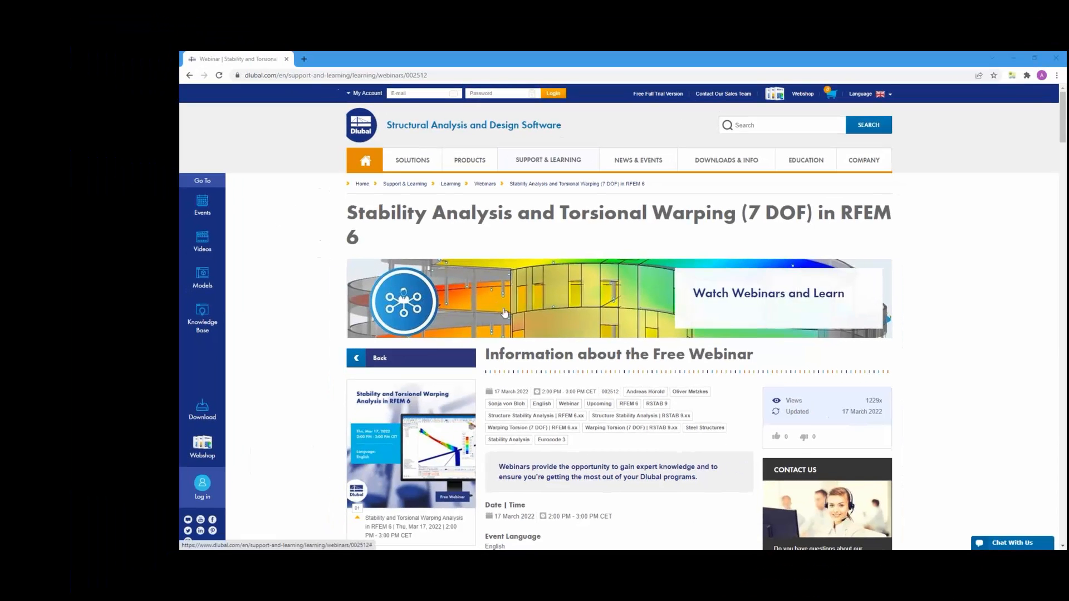